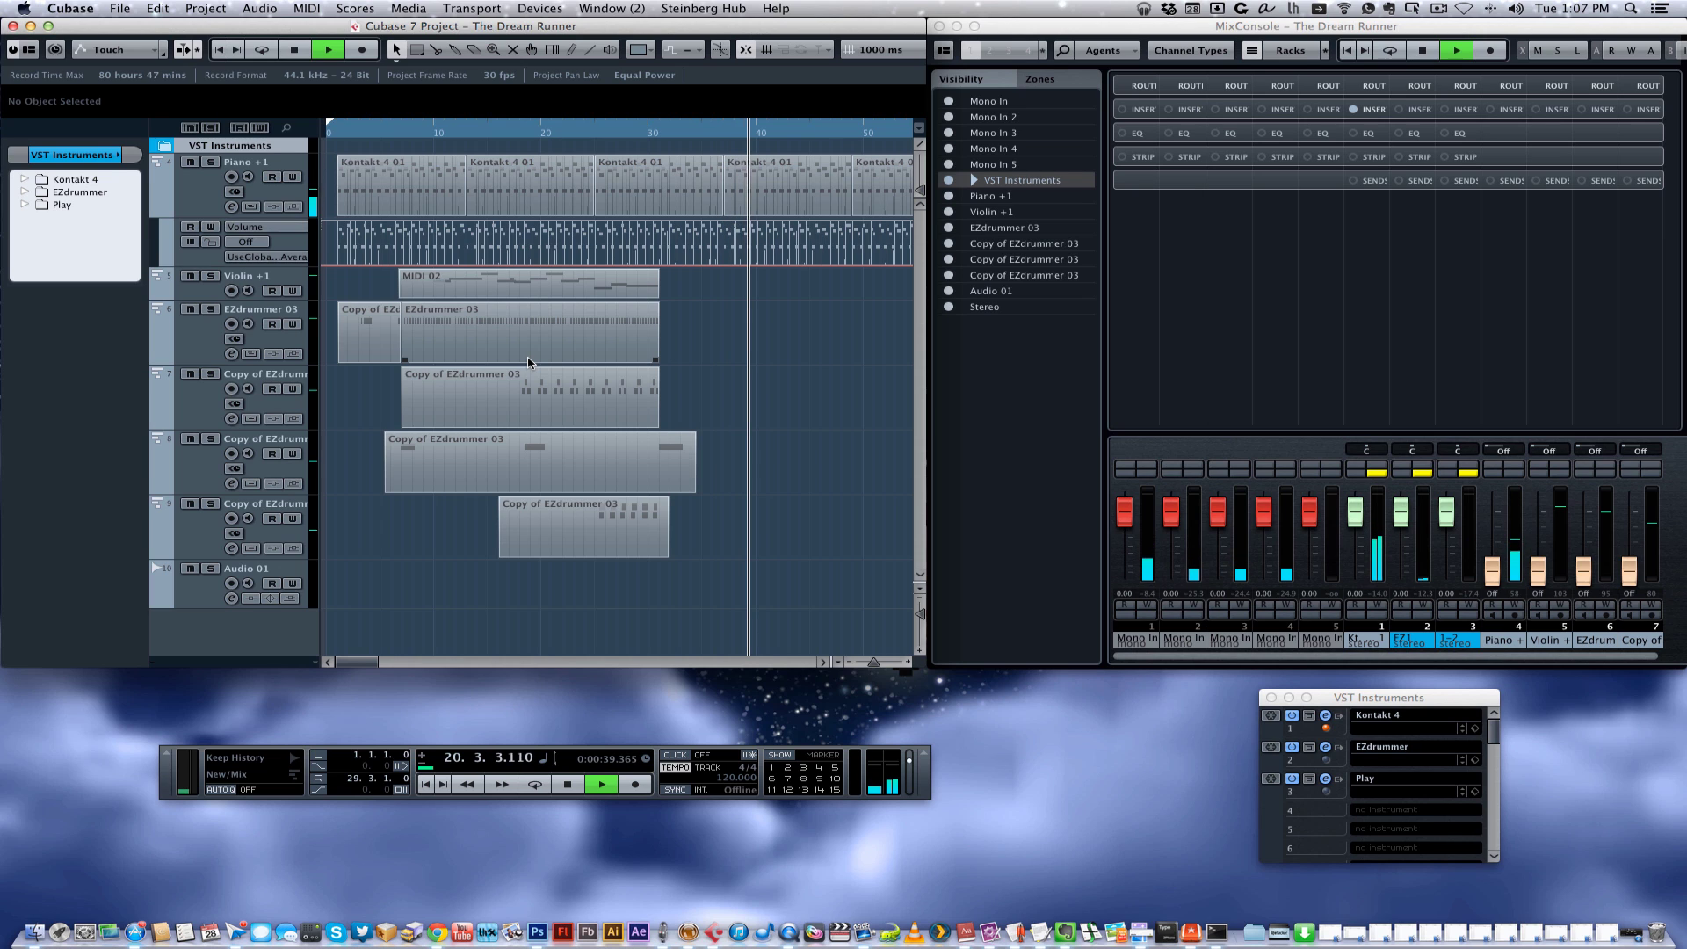
# Stop playback and step through the piano, violin and EZdrummer tracks down to the last EZdrummer copy on track 9
pyautogui.press('space')
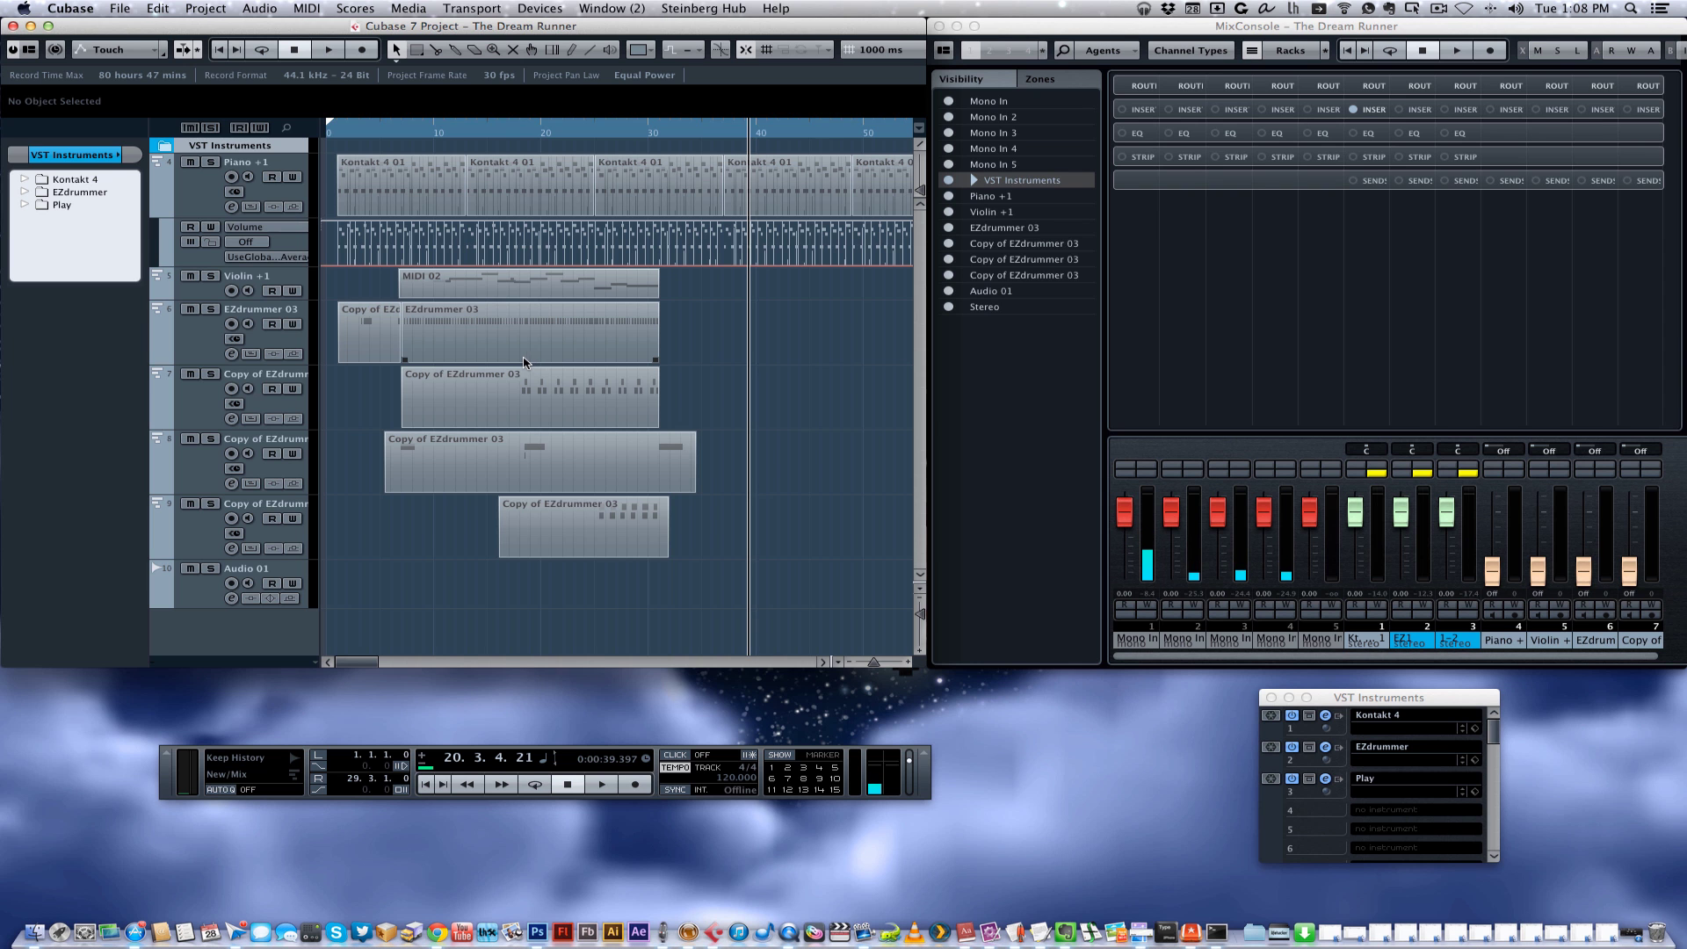
pyautogui.click(191, 192)
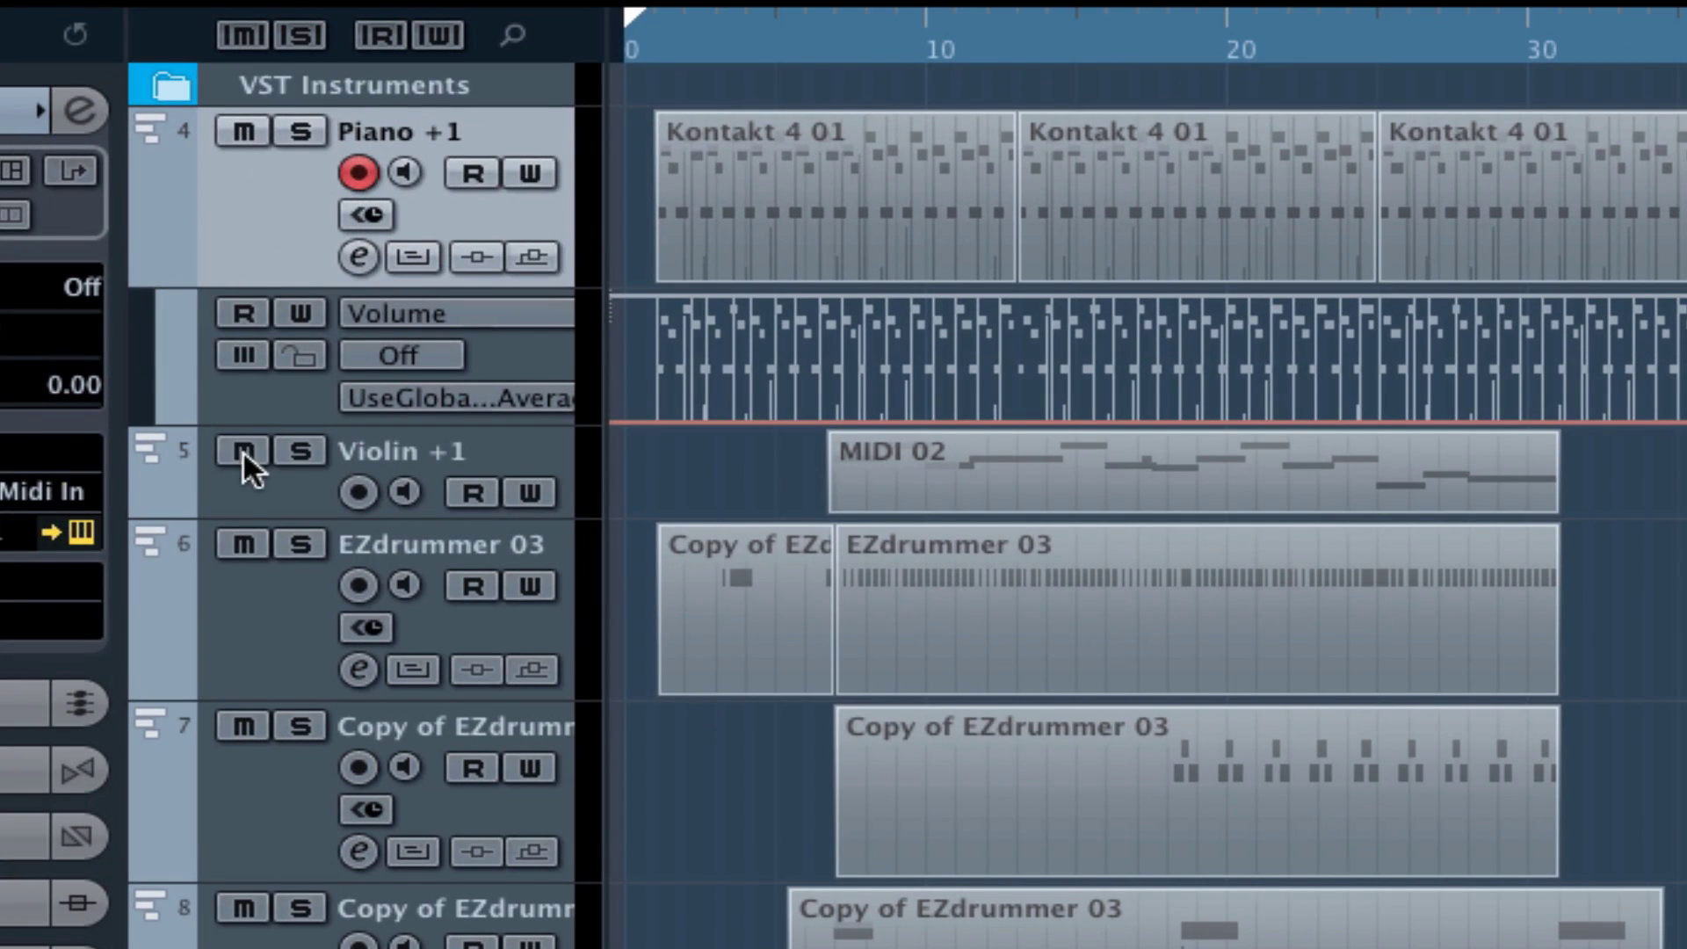
pyautogui.click(193, 288)
pyautogui.click(283, 286)
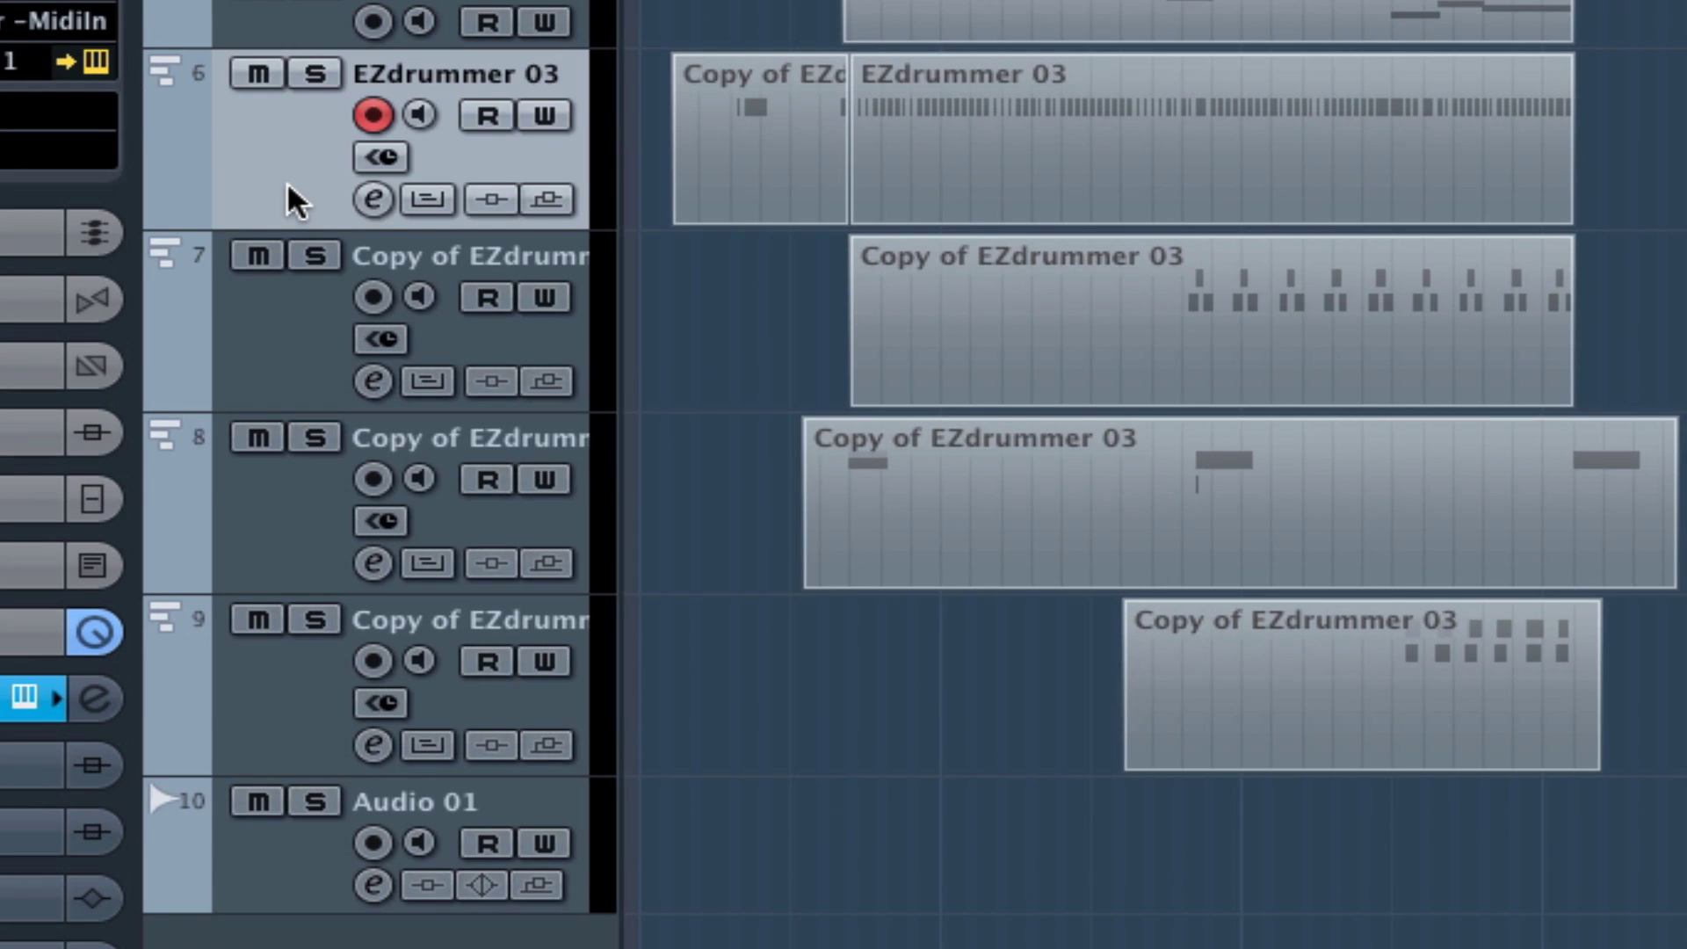
pyautogui.press('Down')
pyautogui.press('Down')
pyautogui.press('Down')
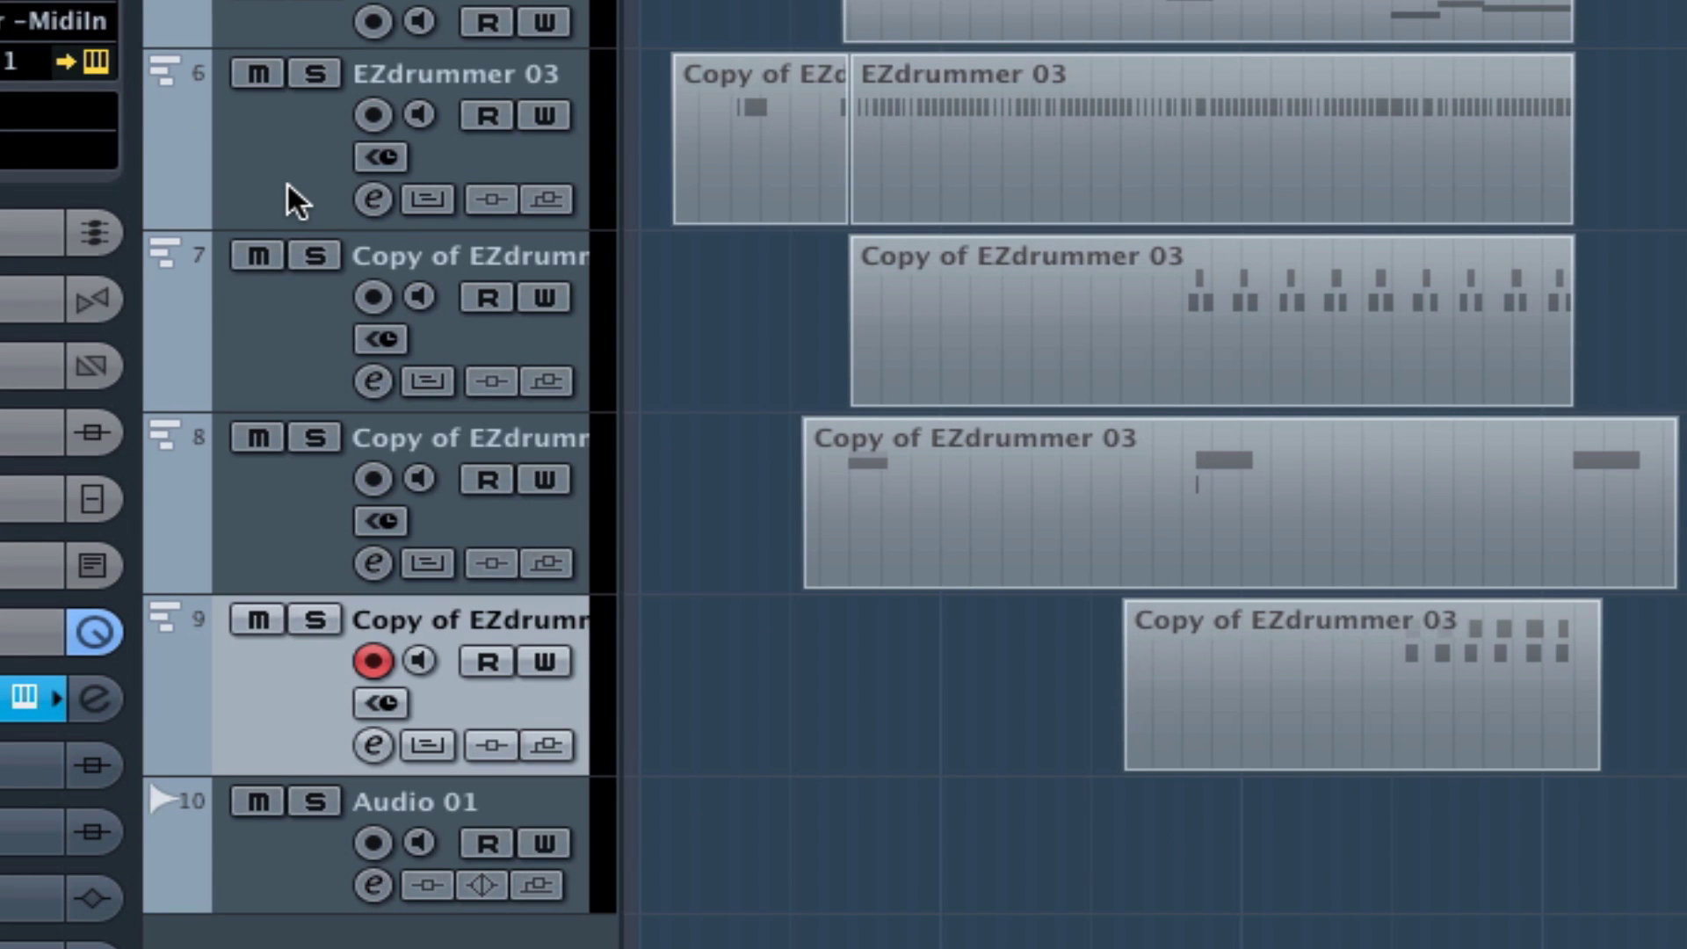
pyautogui.click(1442, 117)
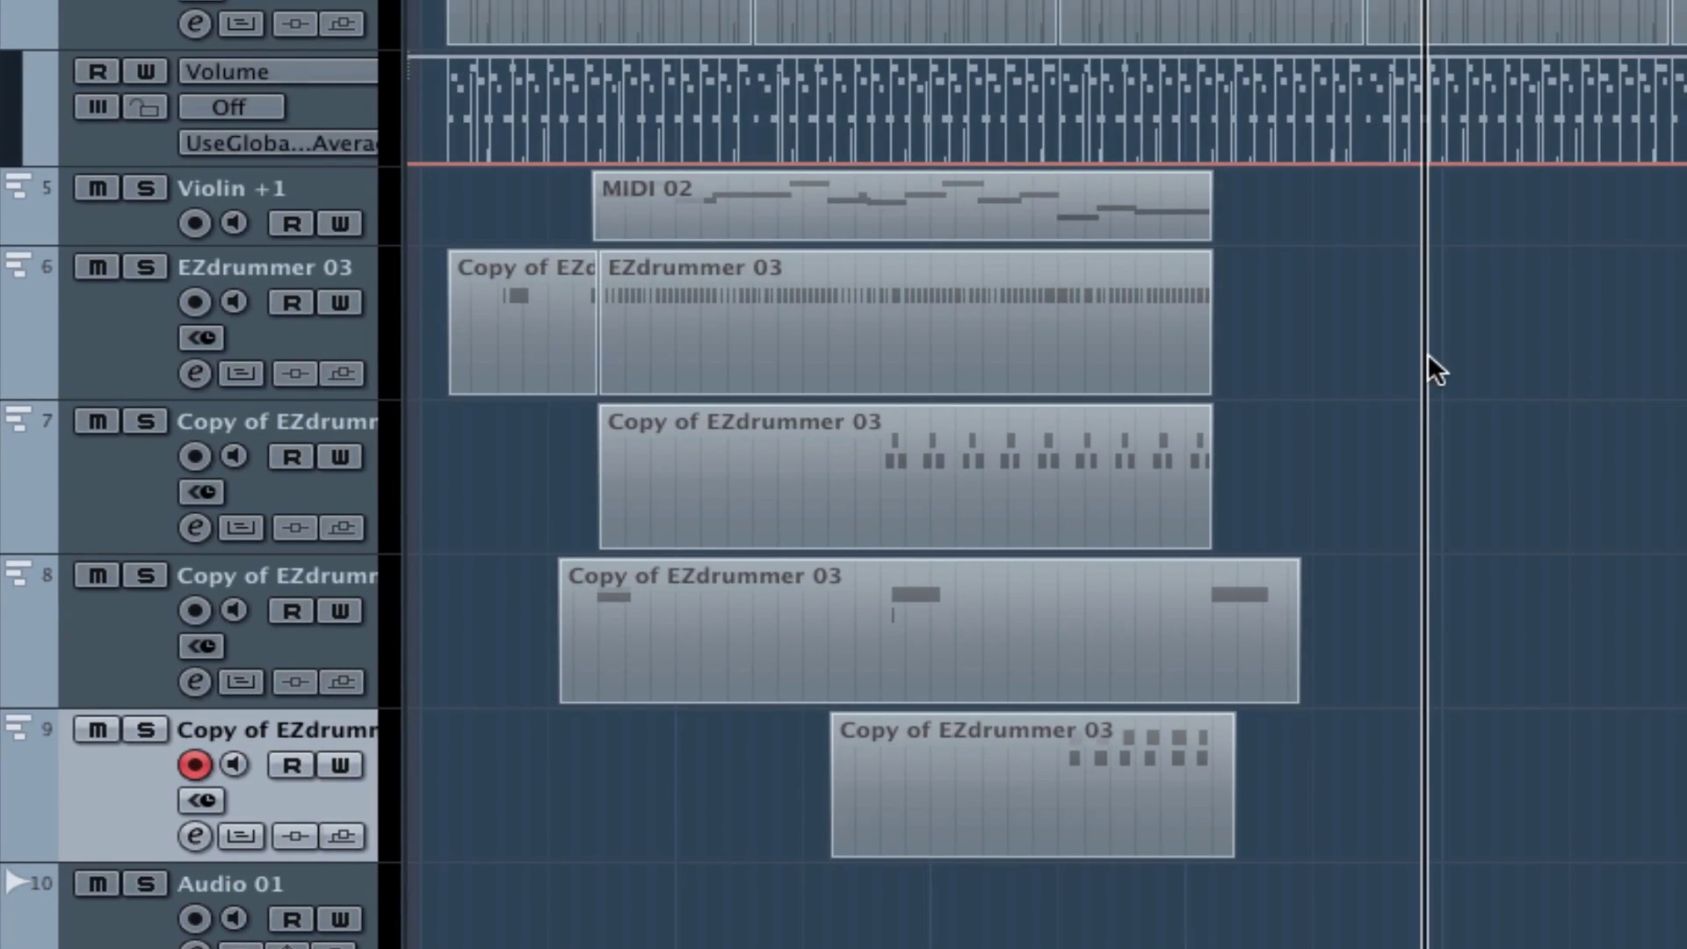
pyautogui.click(1250, 111)
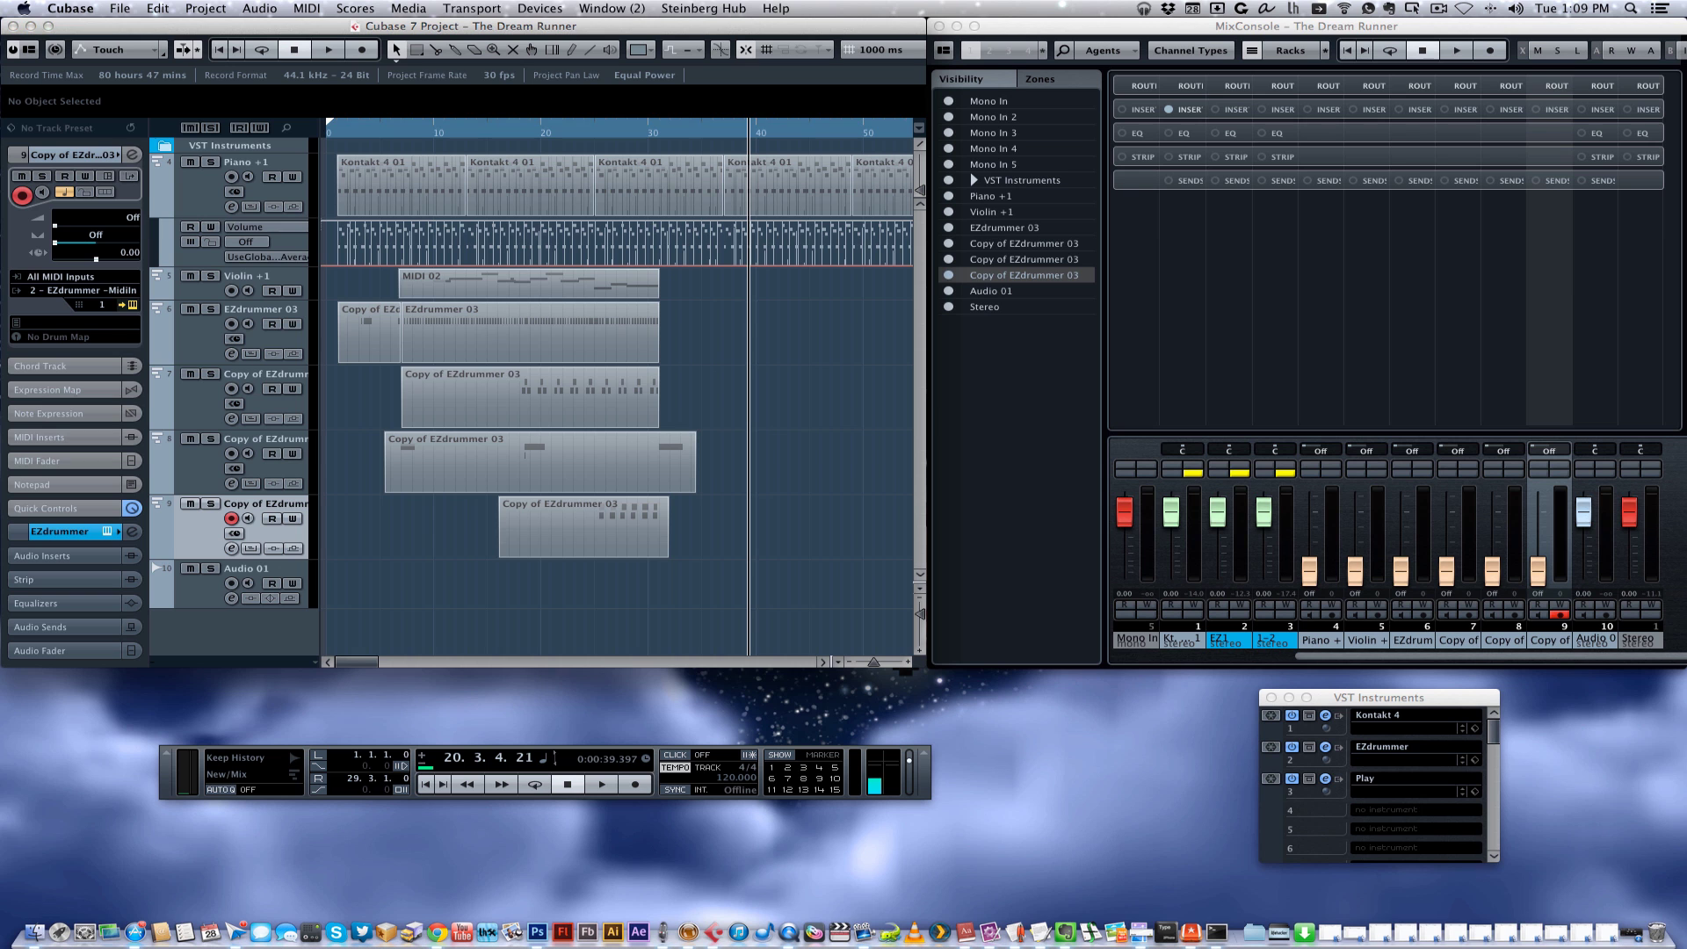
# Open the Kontakt 4 instrument and look through its Factory Library folders and the list of installed libraries
pyautogui.moveTo(559, 148); pyautogui.dragTo(880, 158)
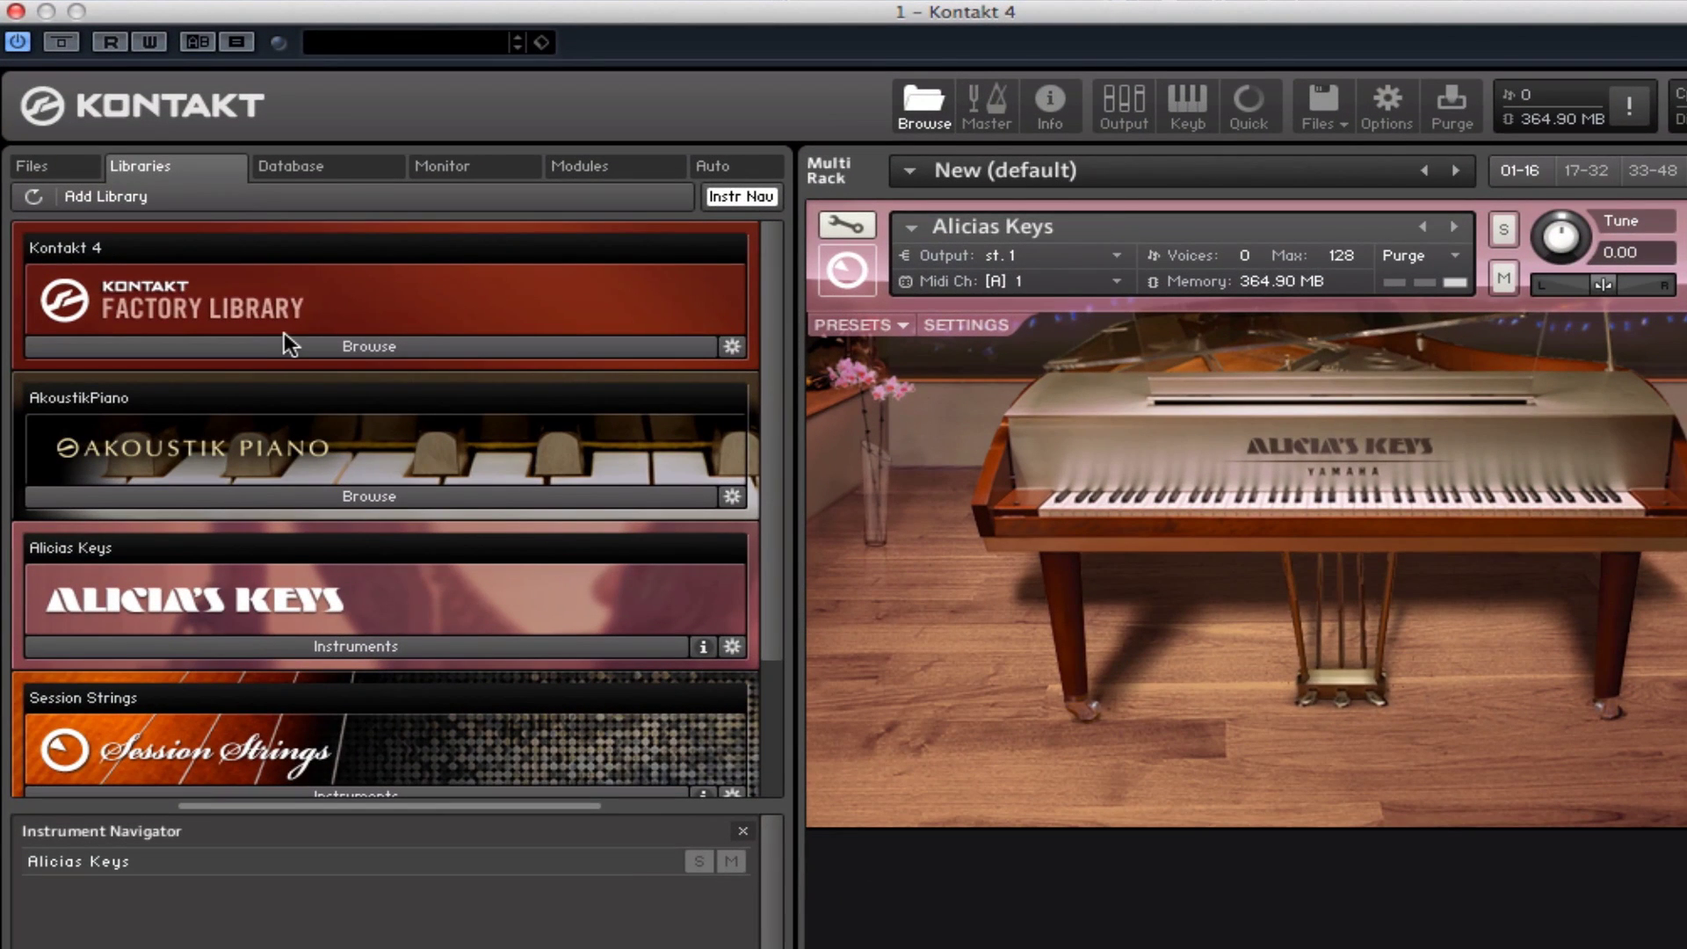
pyautogui.click(304, 346)
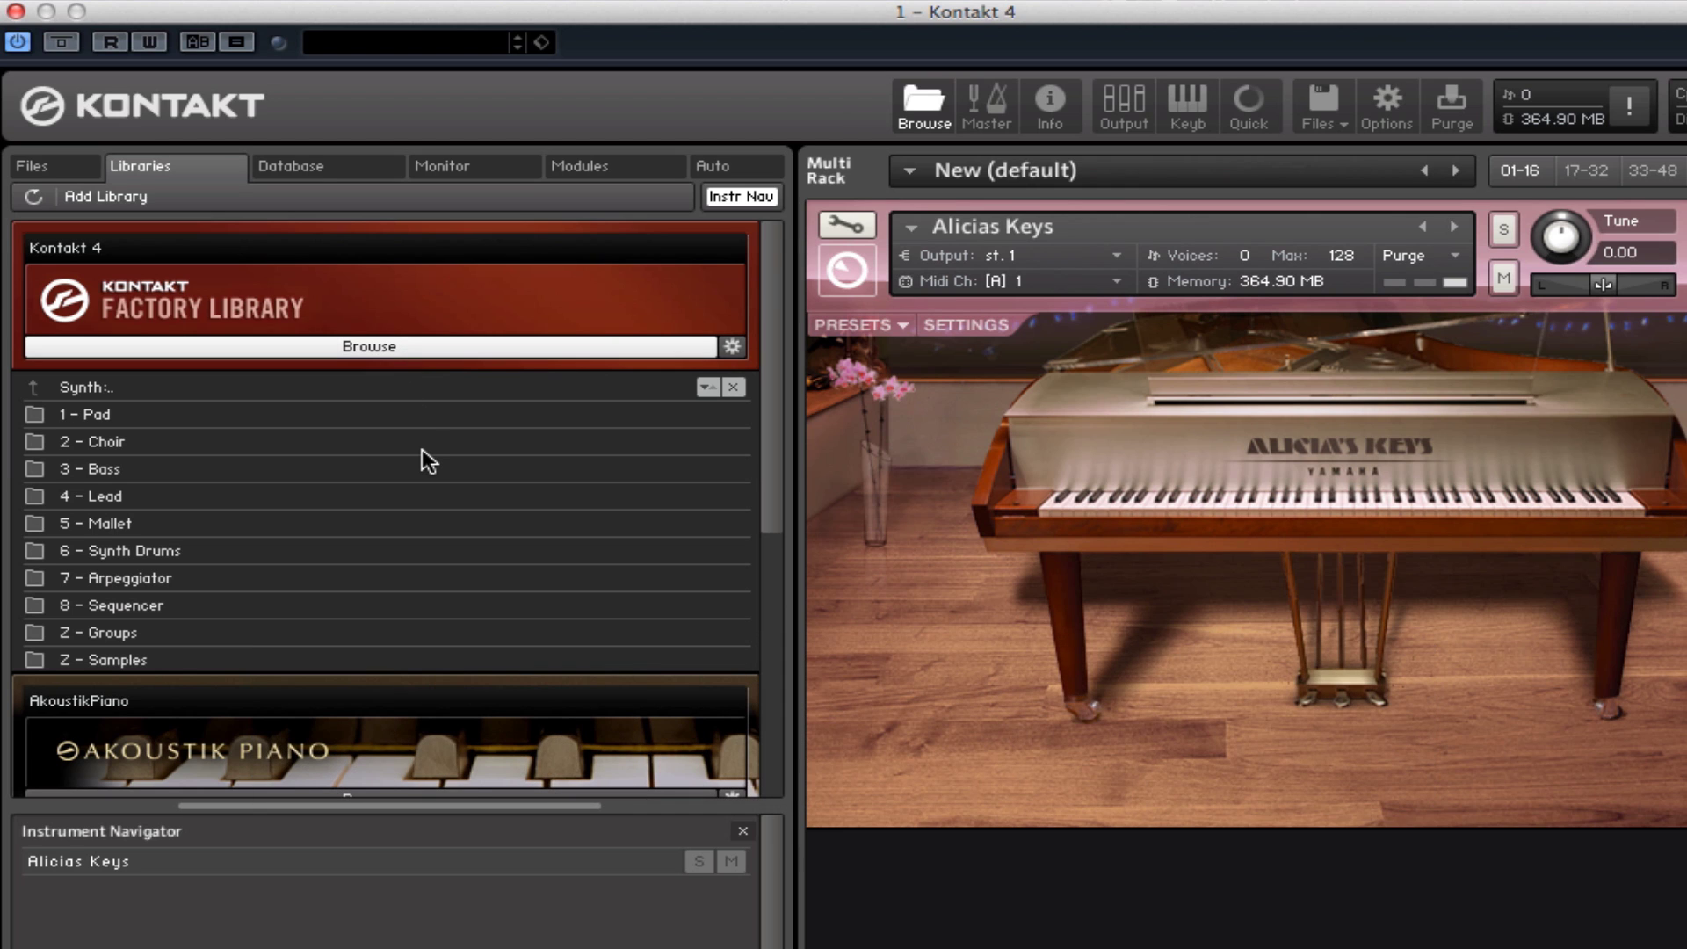
pyautogui.click(448, 344)
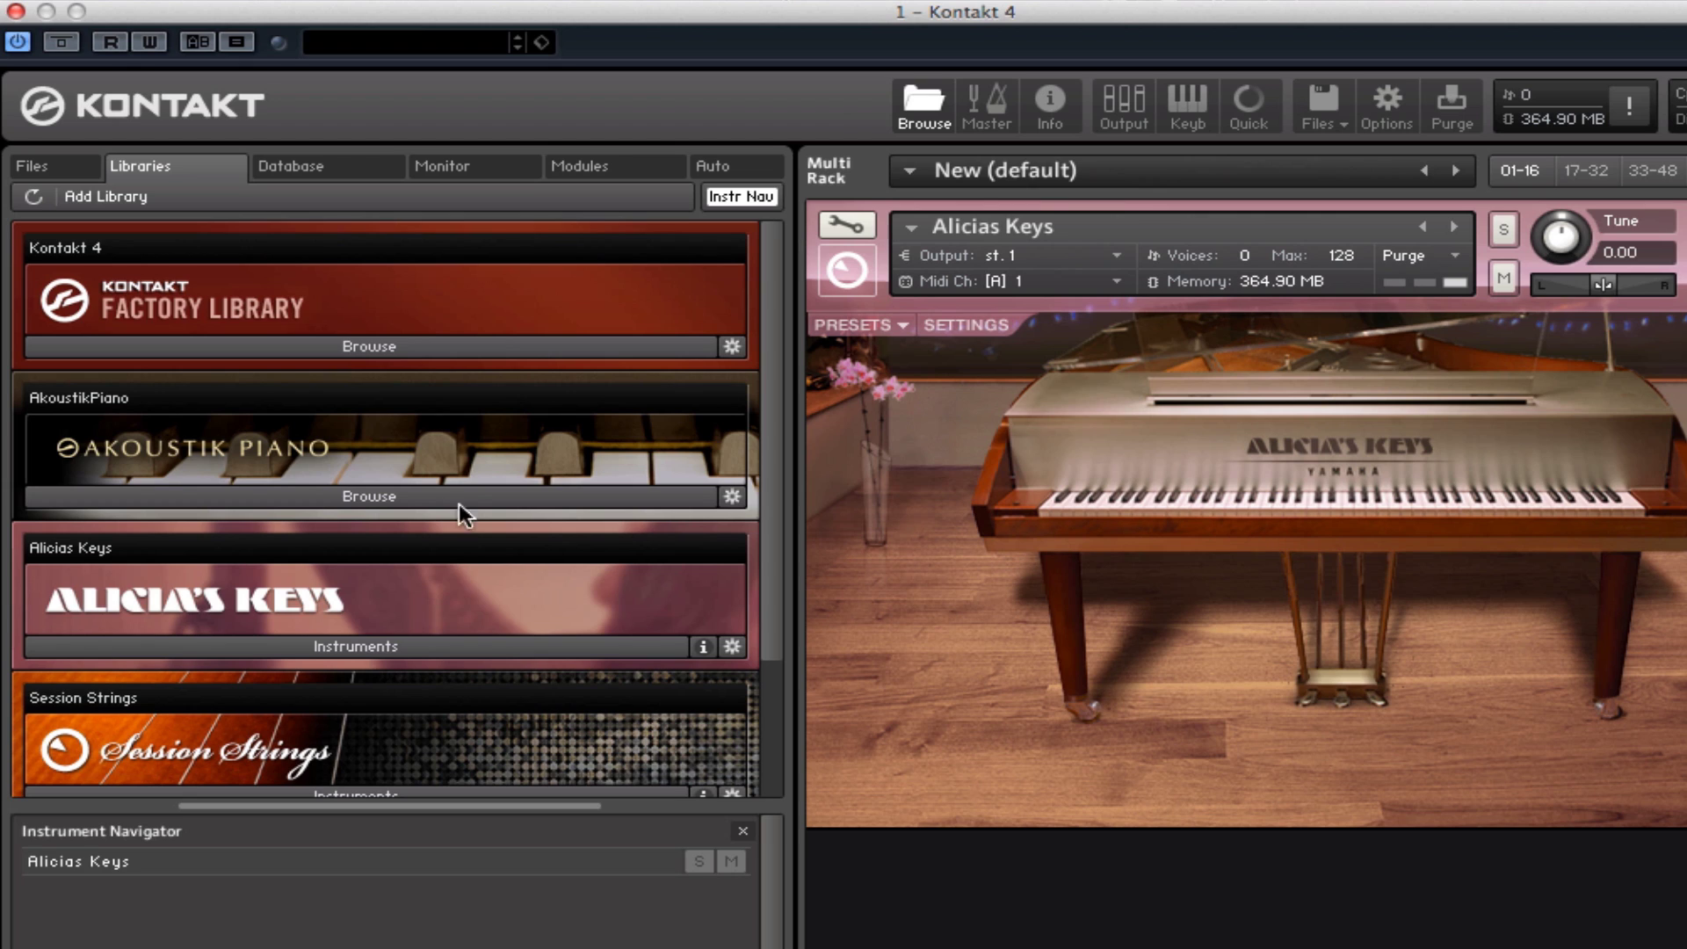
pyautogui.scroll(-3, 465, 482)
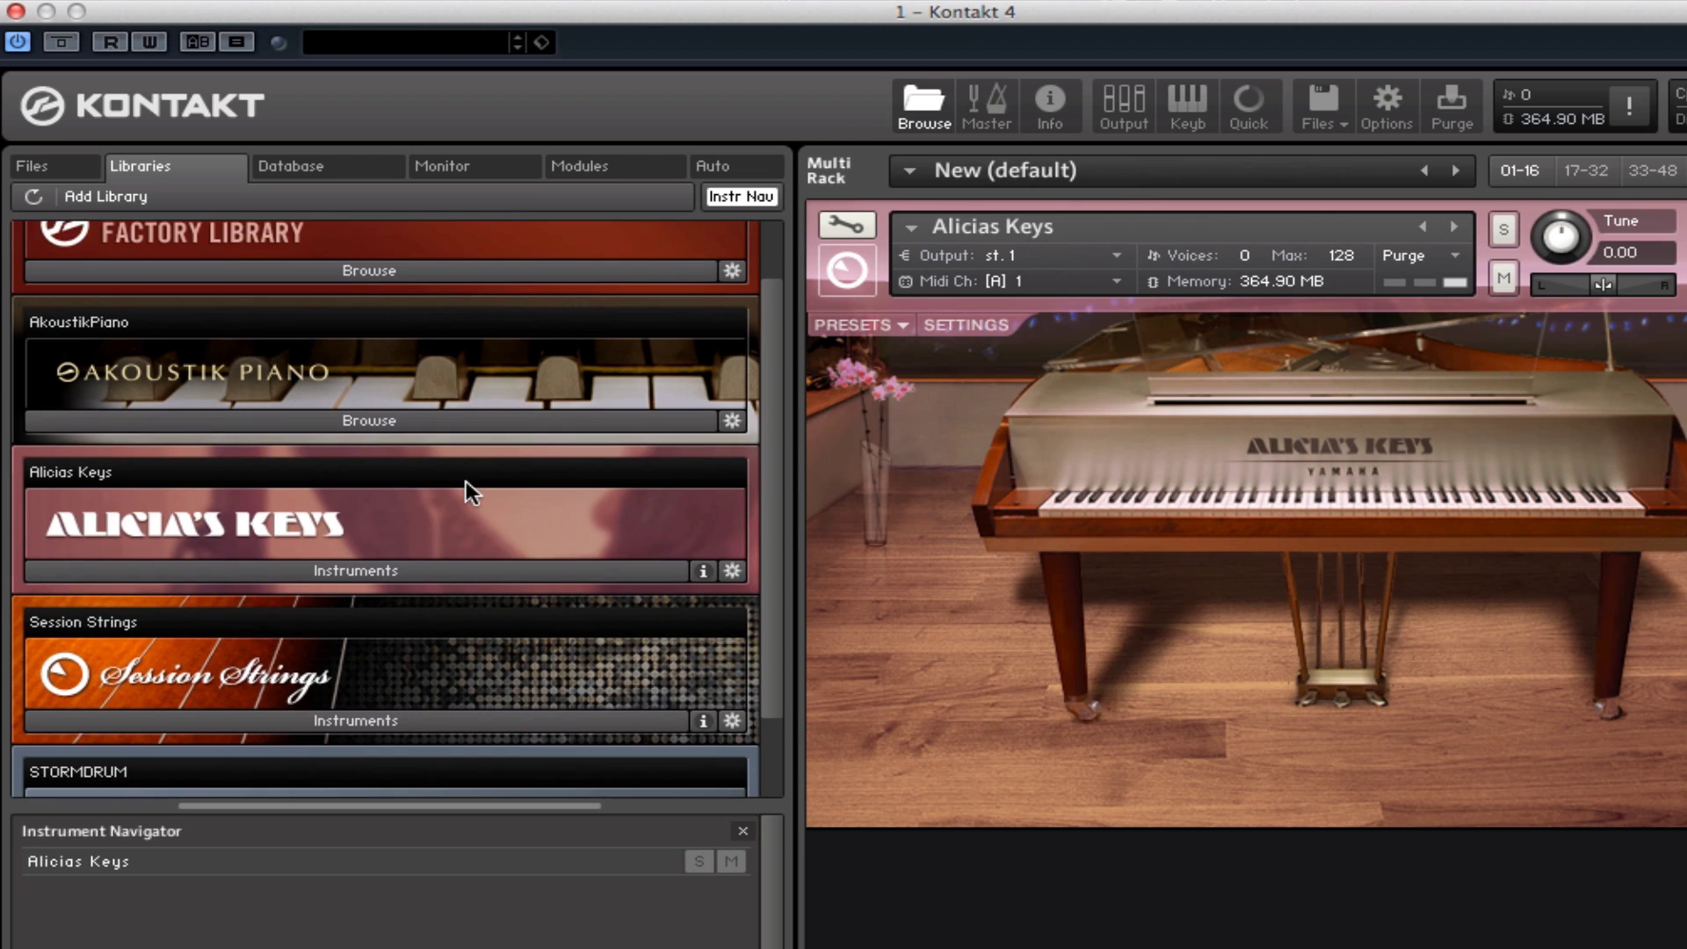
pyautogui.scroll(-4, 465, 481)
pyautogui.scroll(7, 466, 481)
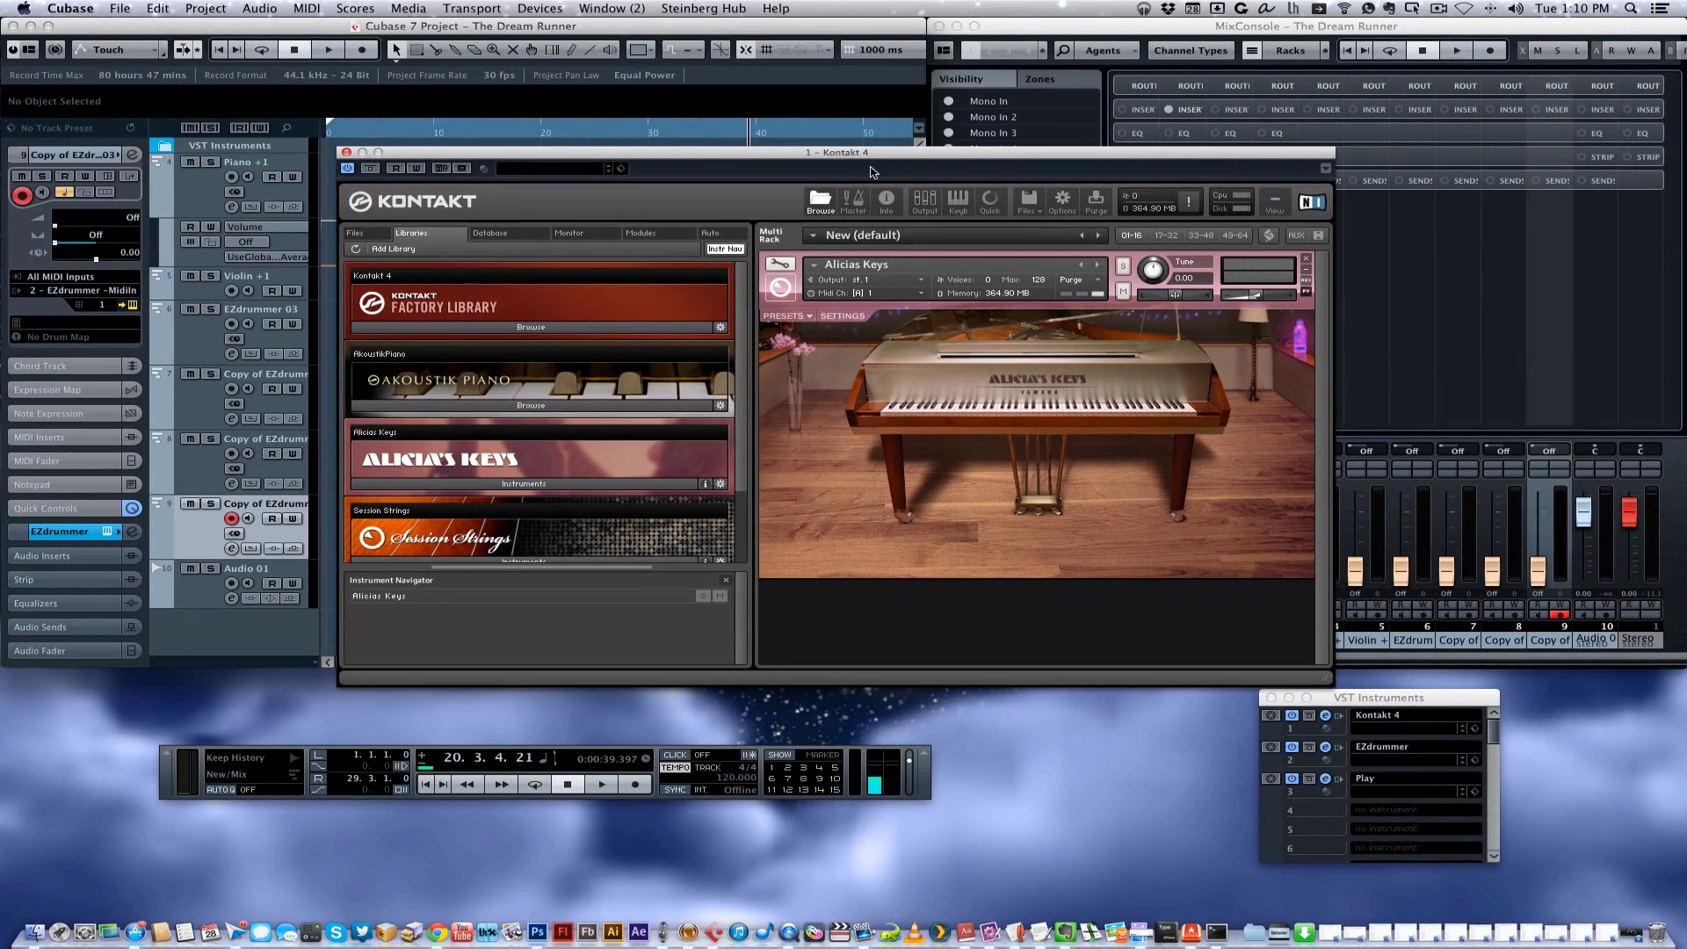
# Move the Kontakt window clear of the tracks, select the Piano +1 track to audition it, and close Kontakt
pyautogui.moveTo(880, 163); pyautogui.dragTo(859, 687)
pyautogui.click(373, 199)
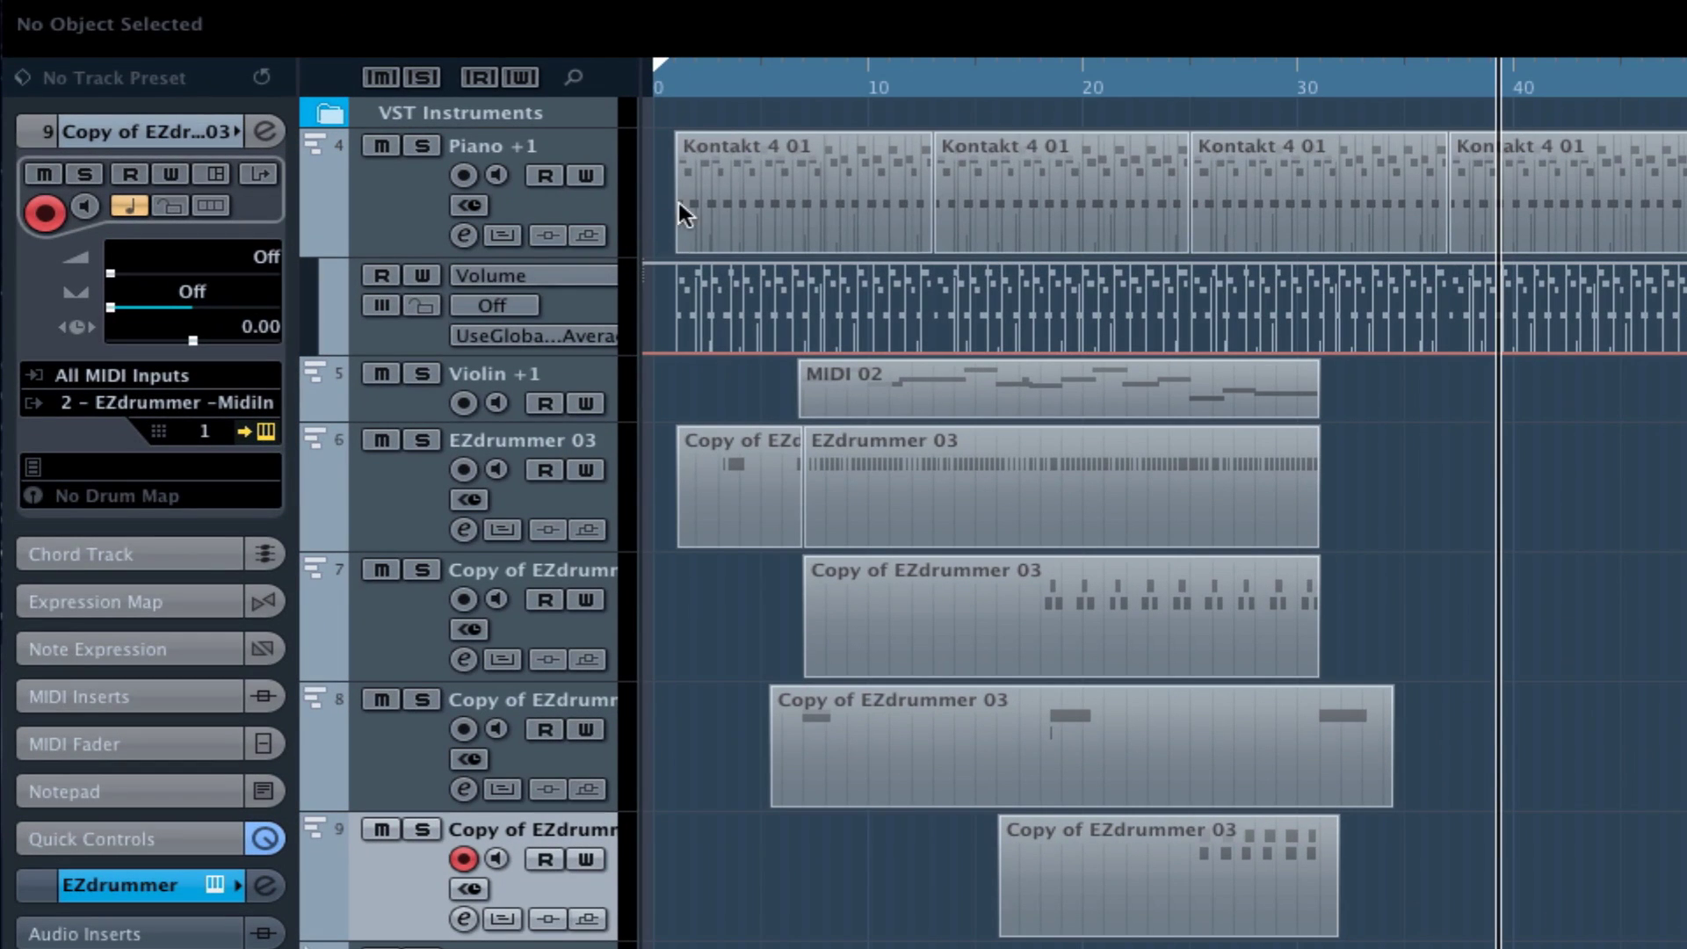
pyautogui.click(631, 211)
pyautogui.click(1082, 211)
pyautogui.click(648, 233)
pyautogui.click(414, 232)
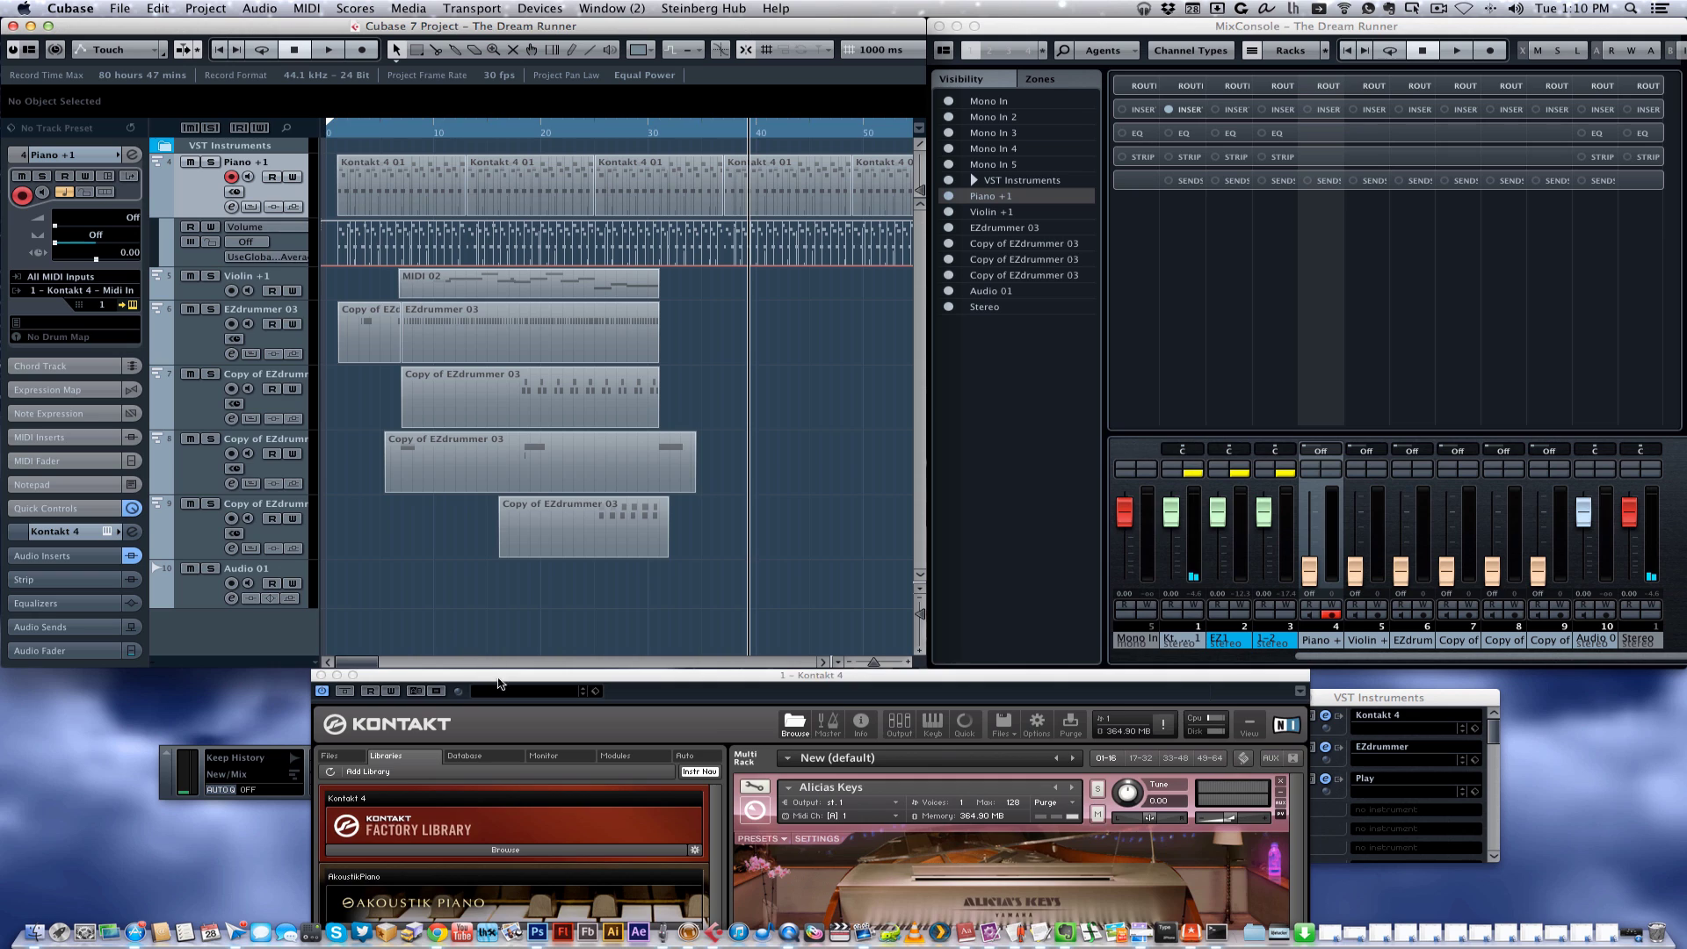
pyautogui.press('super+w')
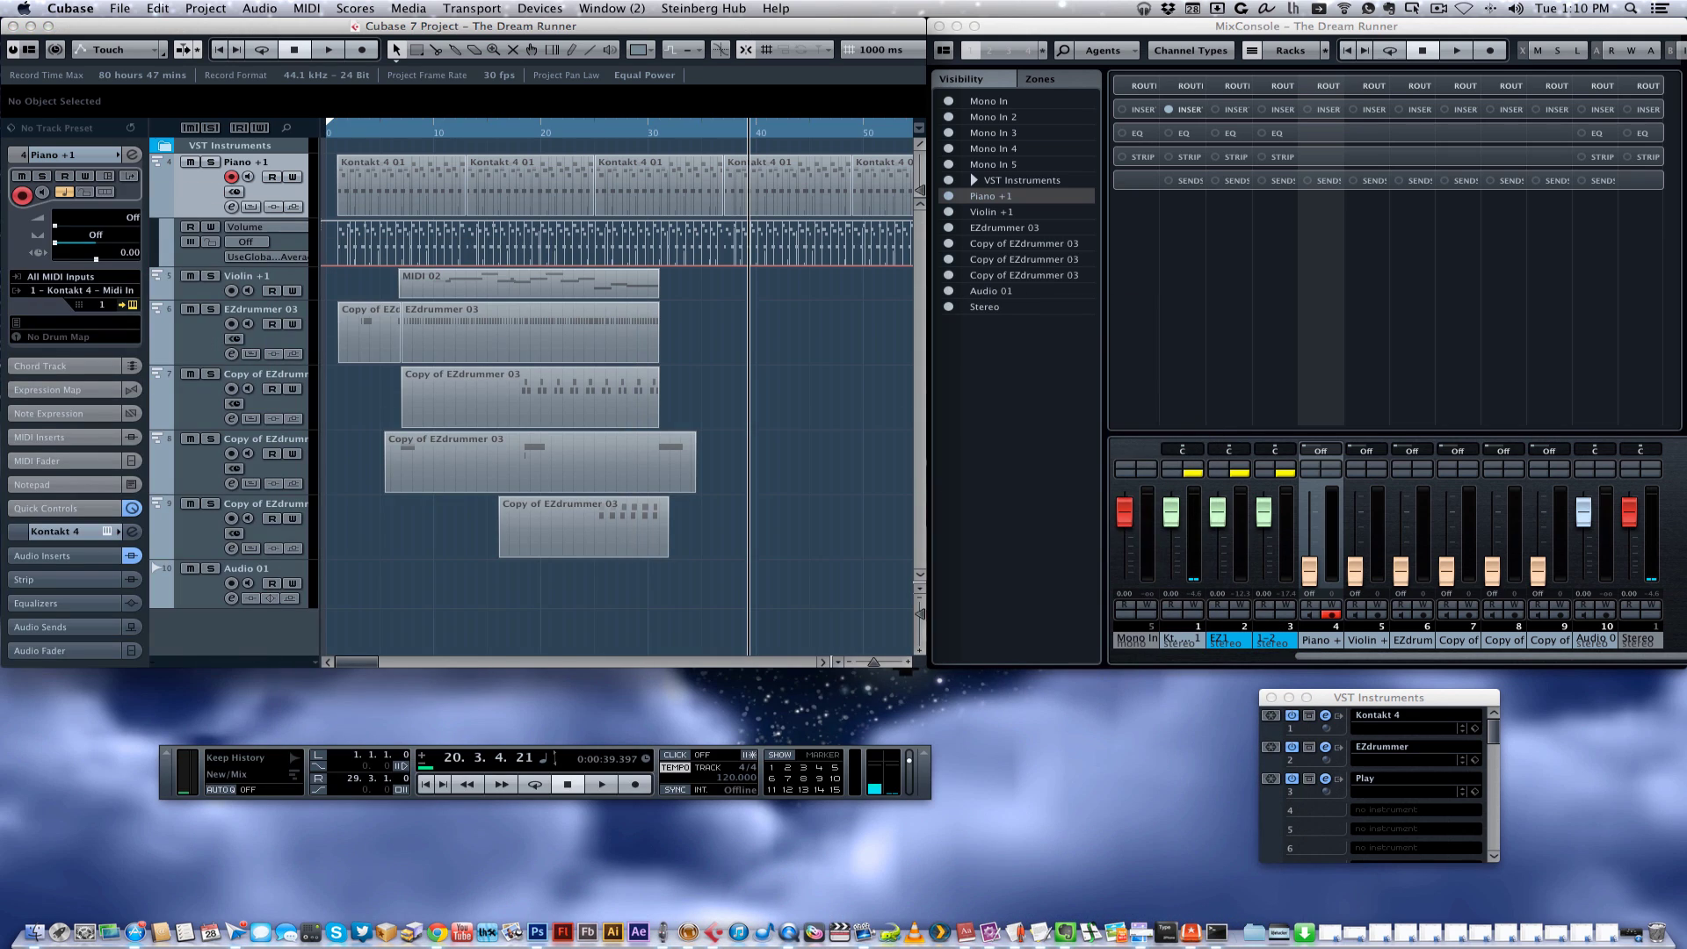
# Show the Play instrument beside the project, select the Violin +1 track, and close the Play window
pyautogui.moveTo(9, 231); pyautogui.dragTo(1030, 253)
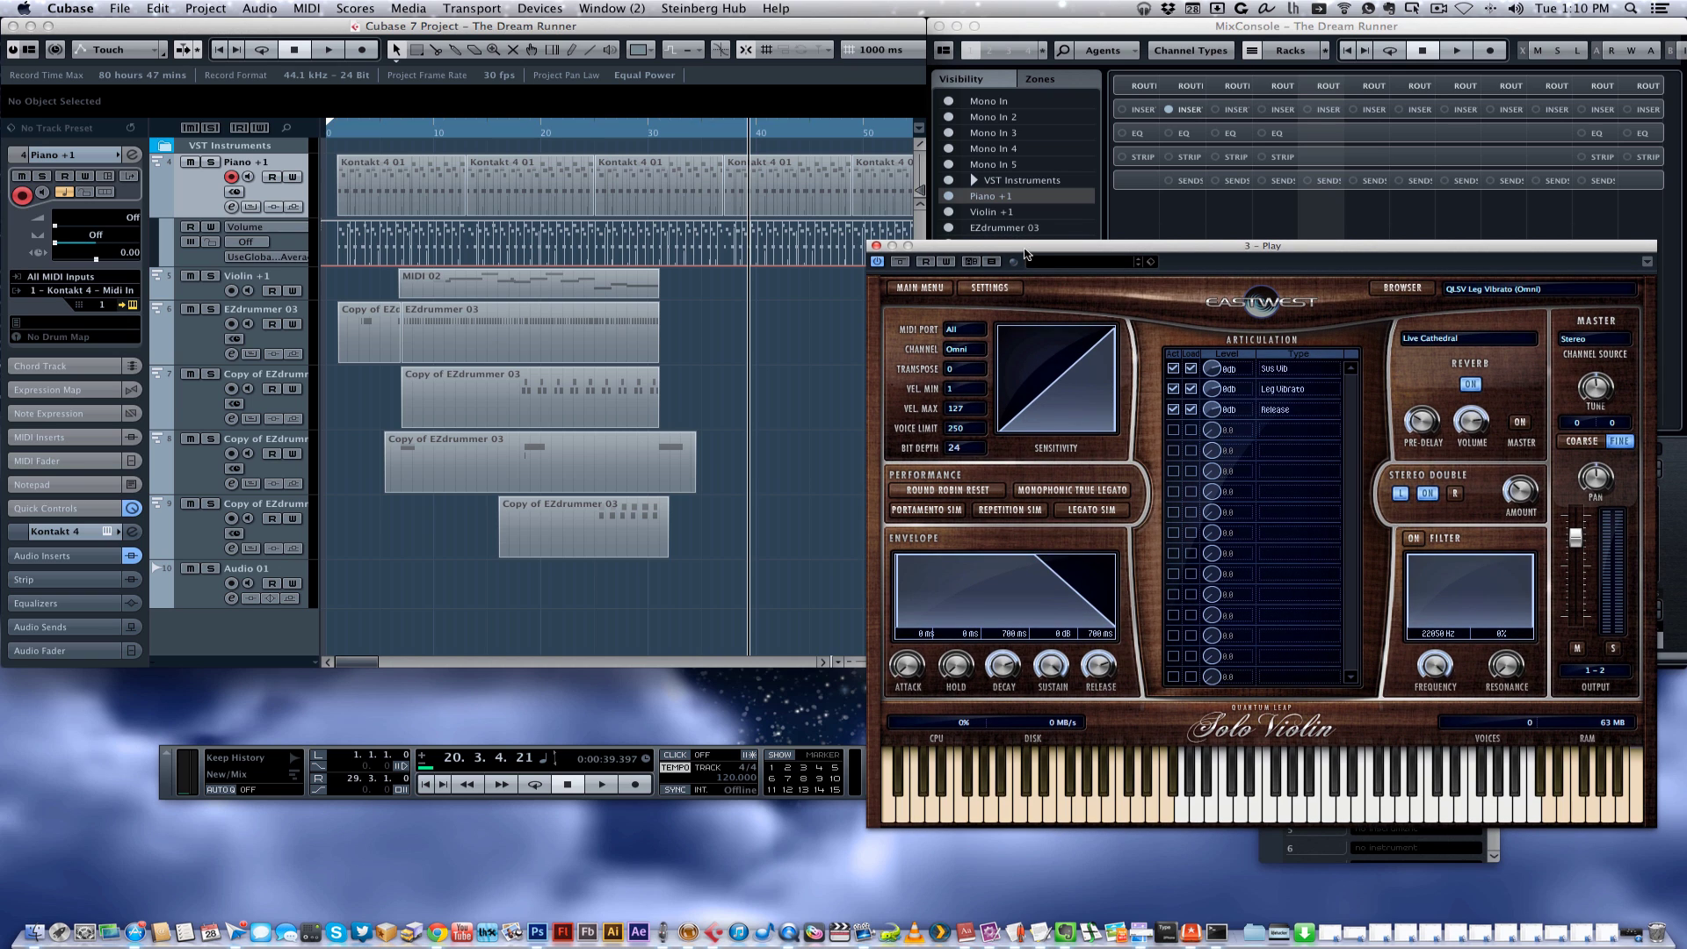
pyautogui.click(209, 295)
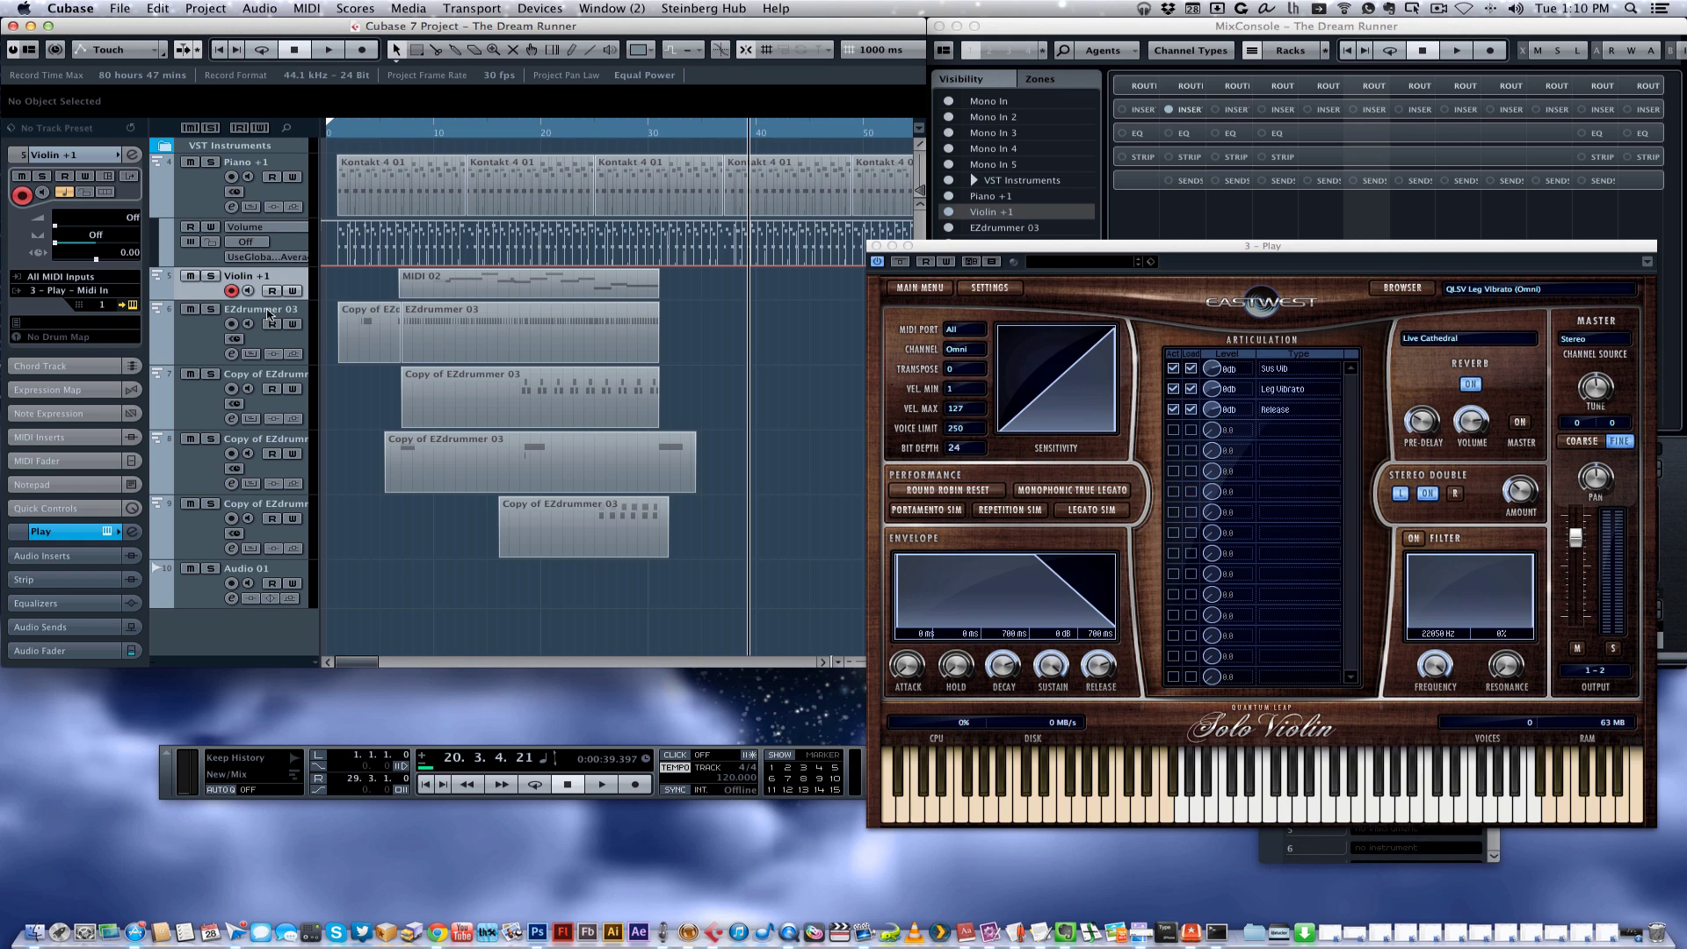
pyautogui.click(876, 246)
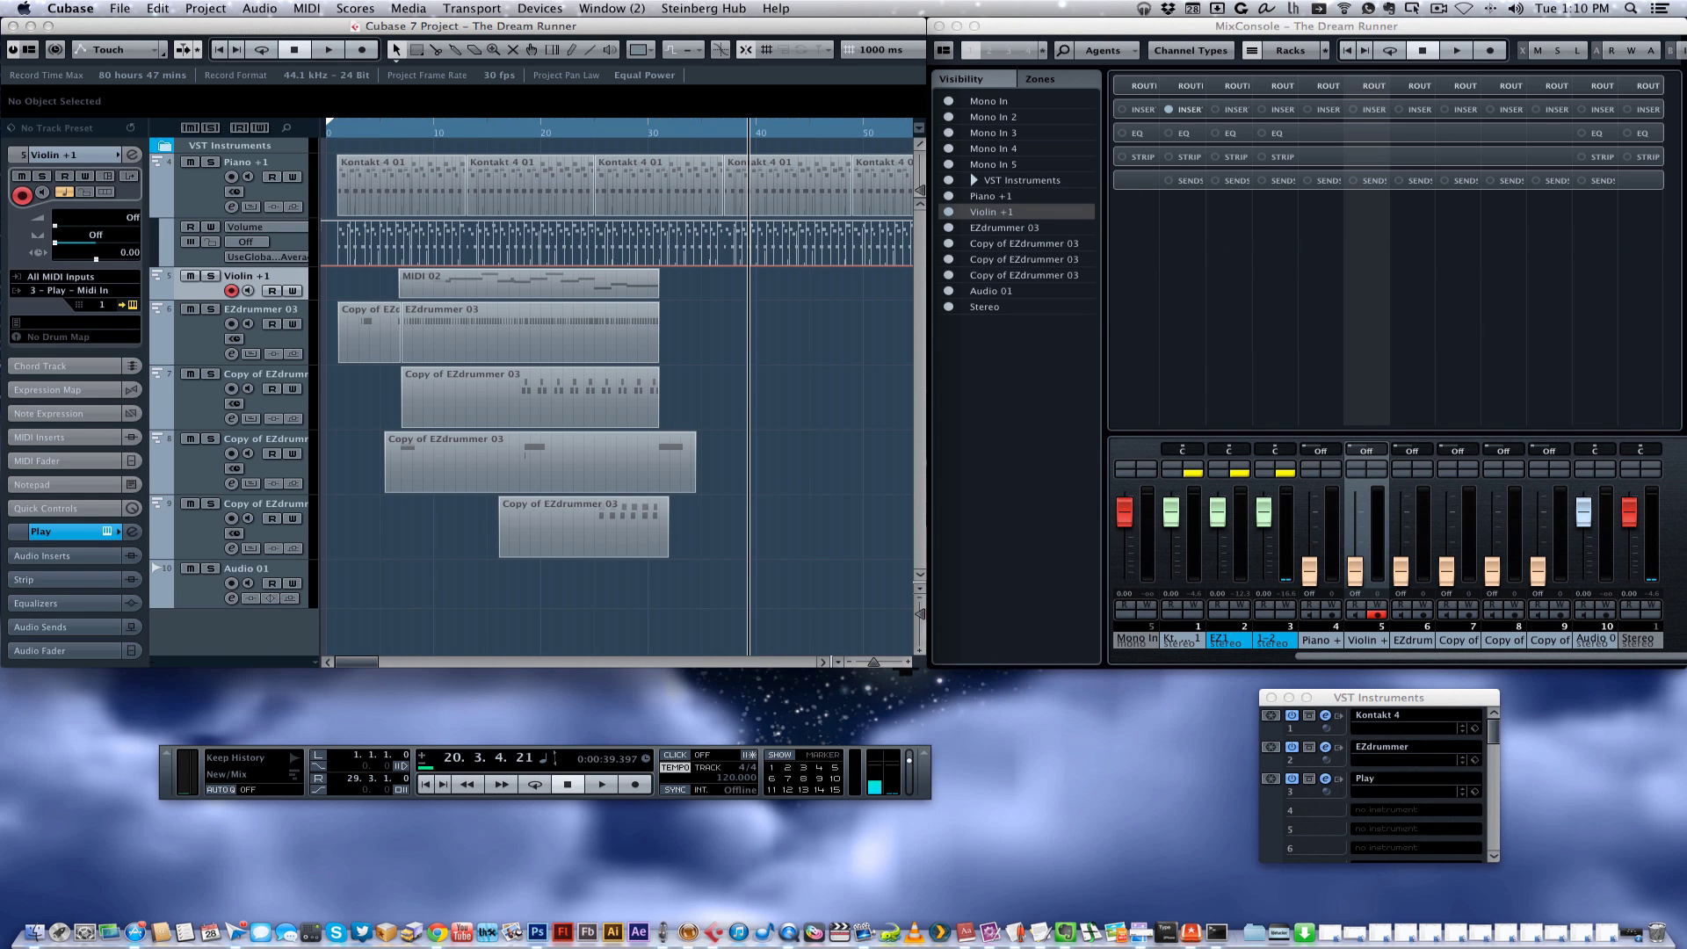
# Open EZdrummer and browse the EZD Pop/Rock library's 4/4 straight Pop/Rock grooves to Groove 06, closing the groove browser when done
pyautogui.click(1325, 747)
pyautogui.moveTo(1082, 319); pyautogui.dragTo(1600, 301)
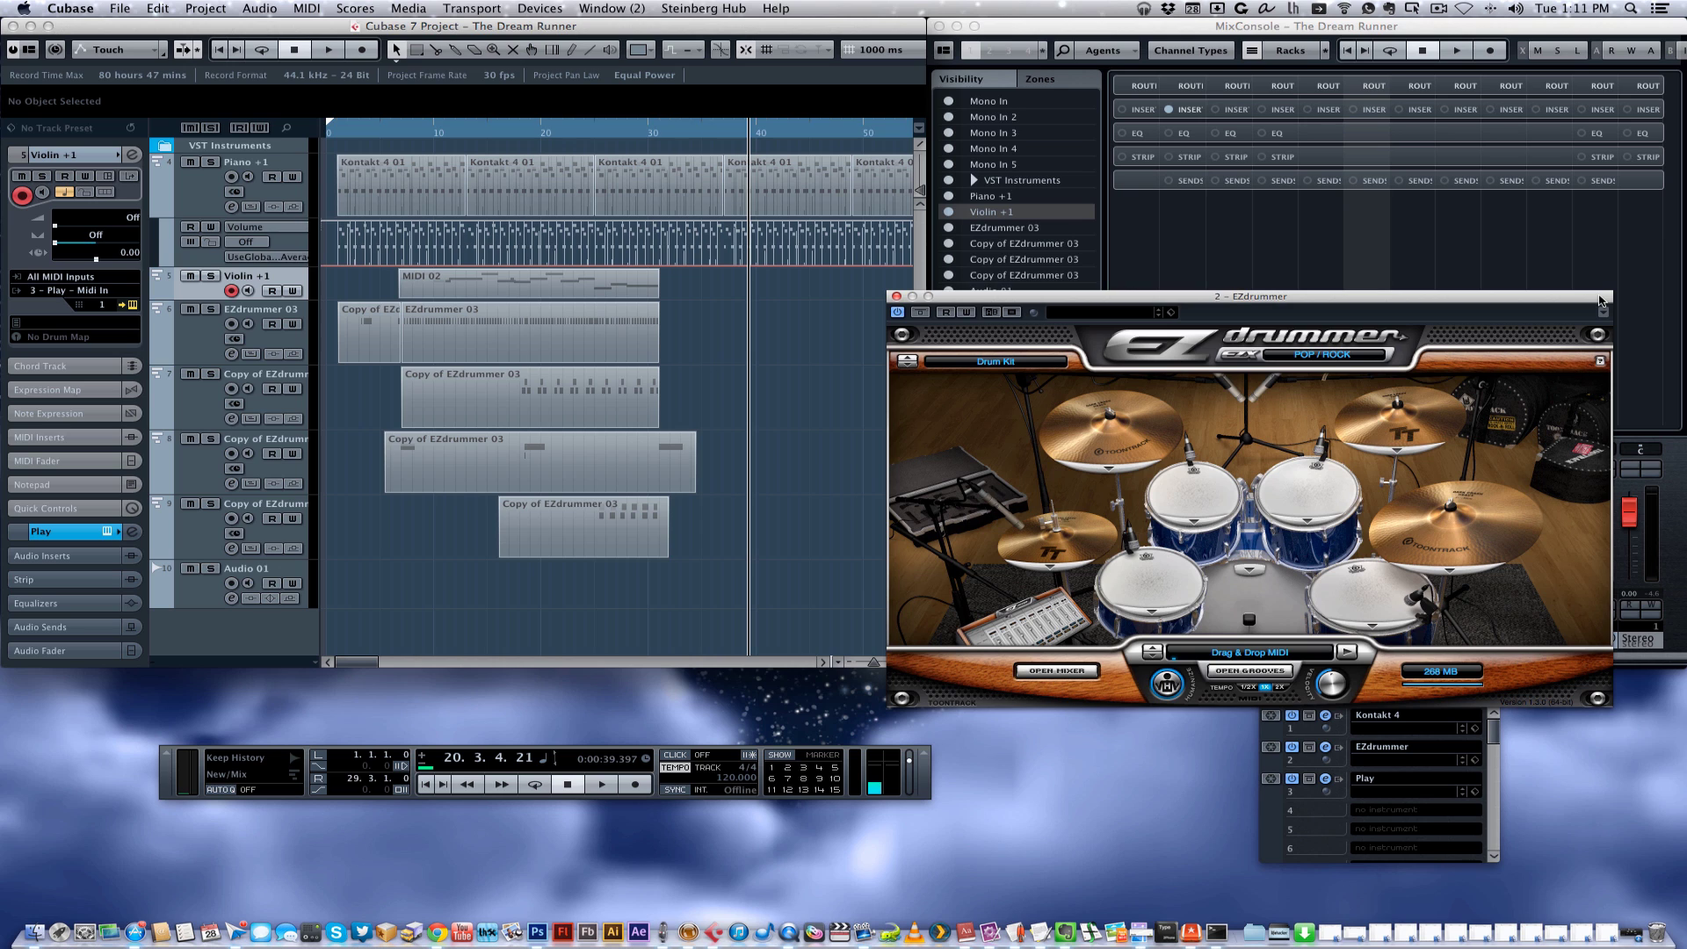
pyautogui.click(1263, 674)
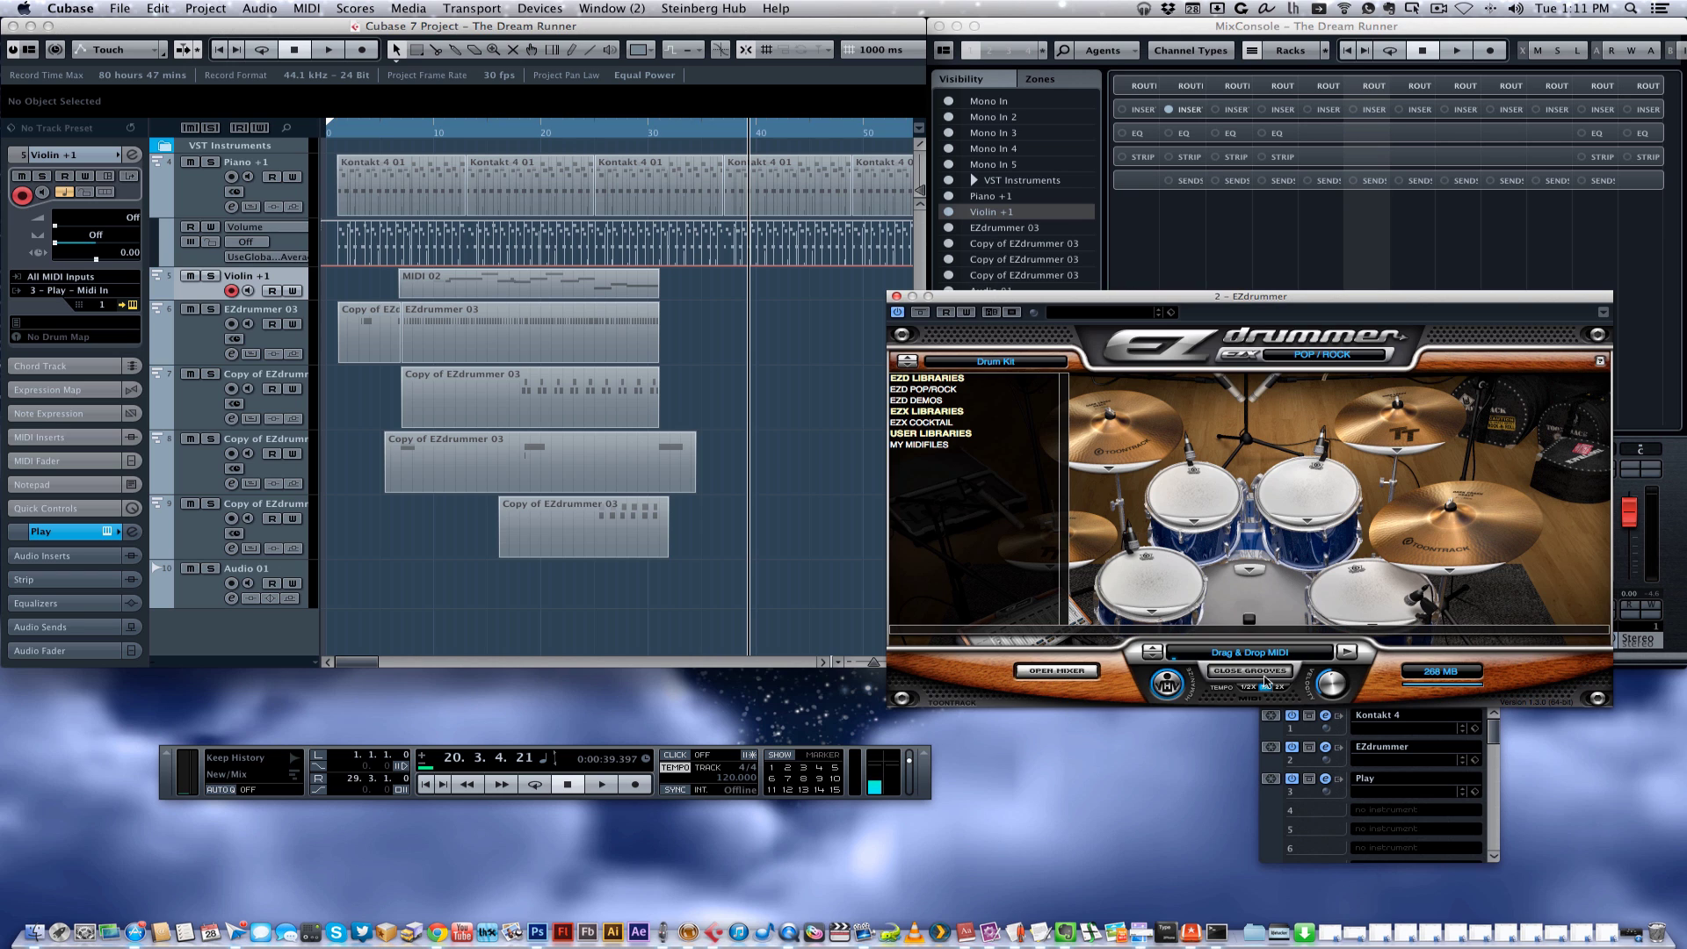
pyautogui.click(992, 389)
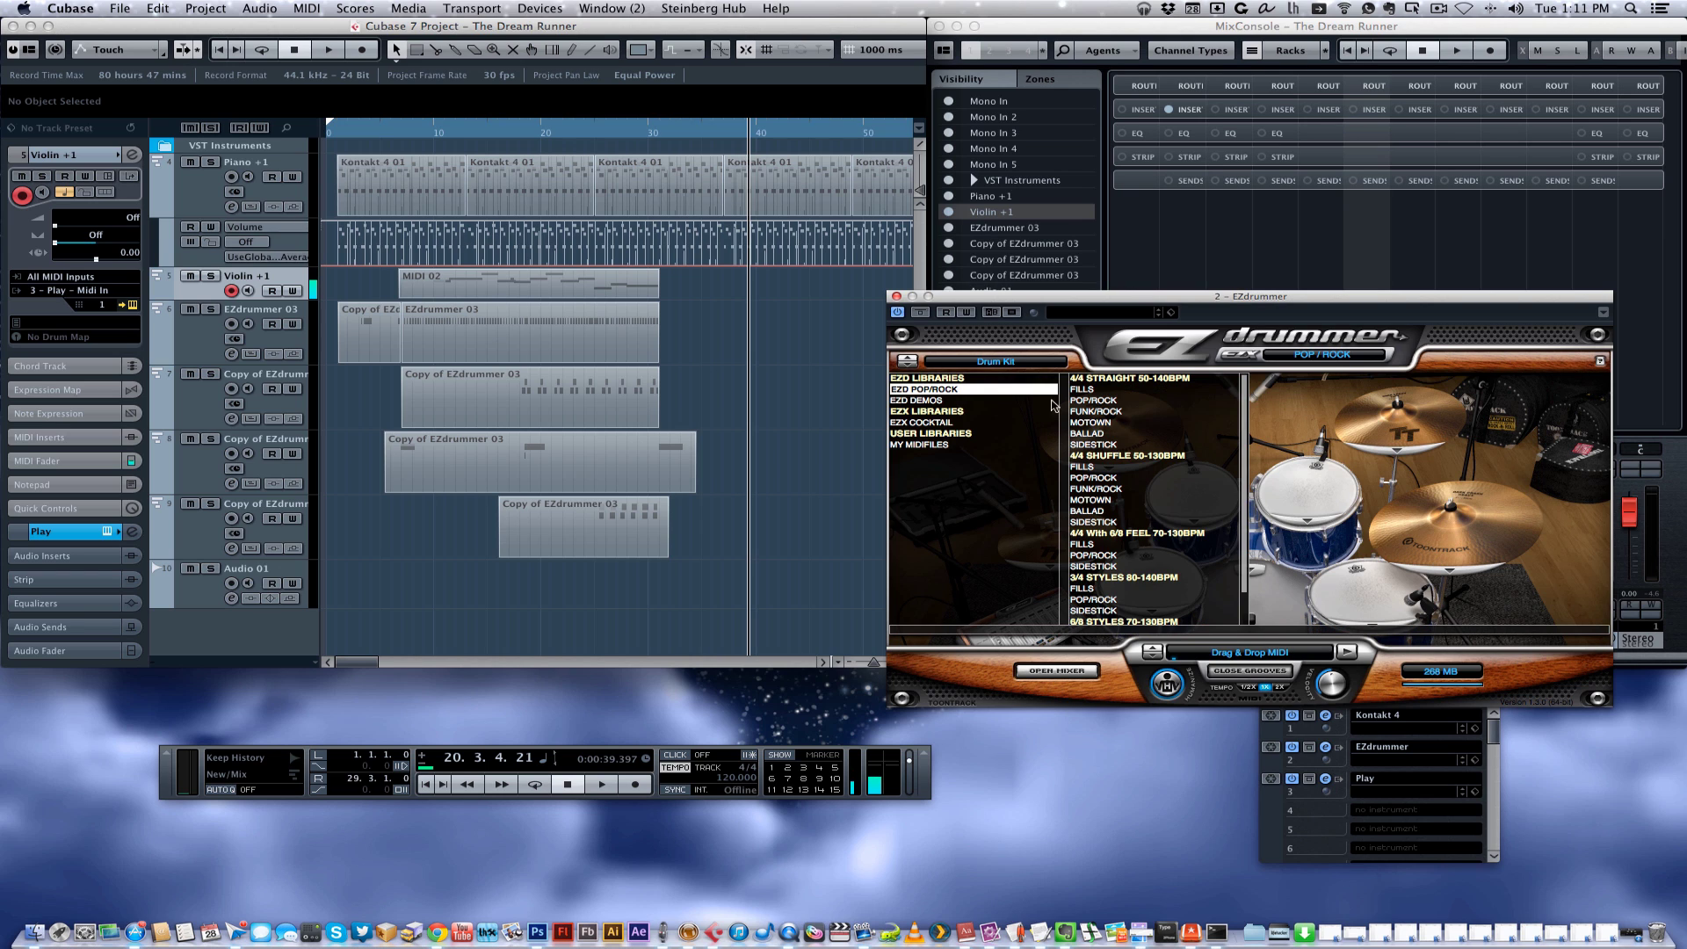
pyautogui.click(1094, 400)
pyautogui.click(1353, 446)
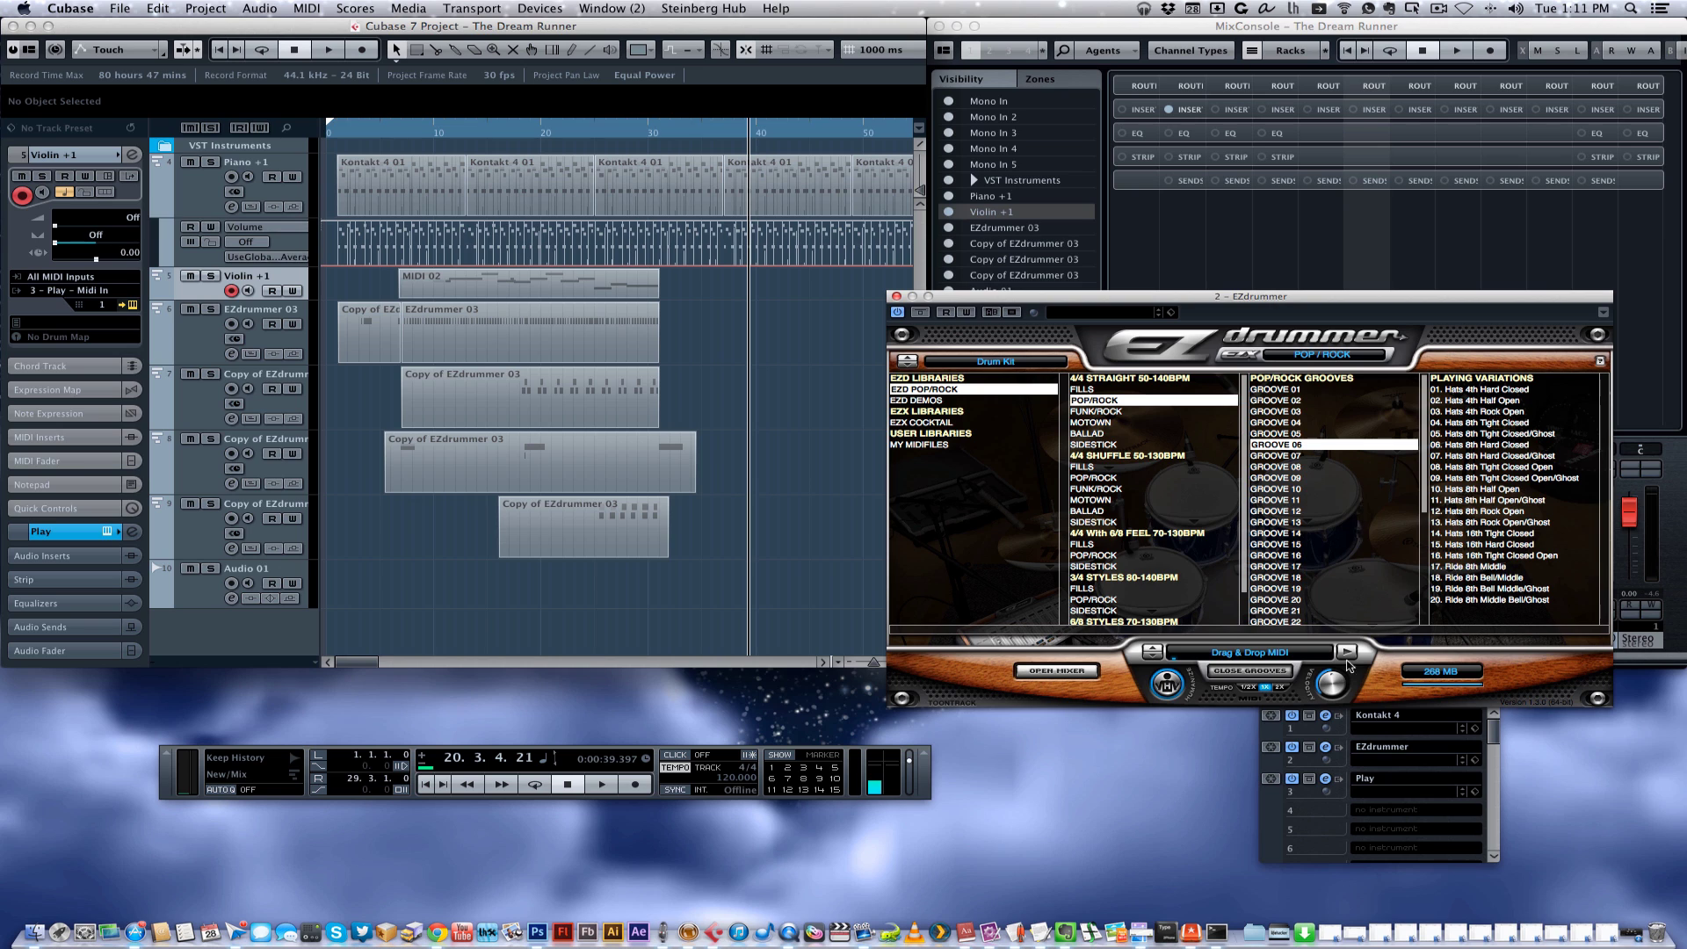
pyautogui.click(1252, 672)
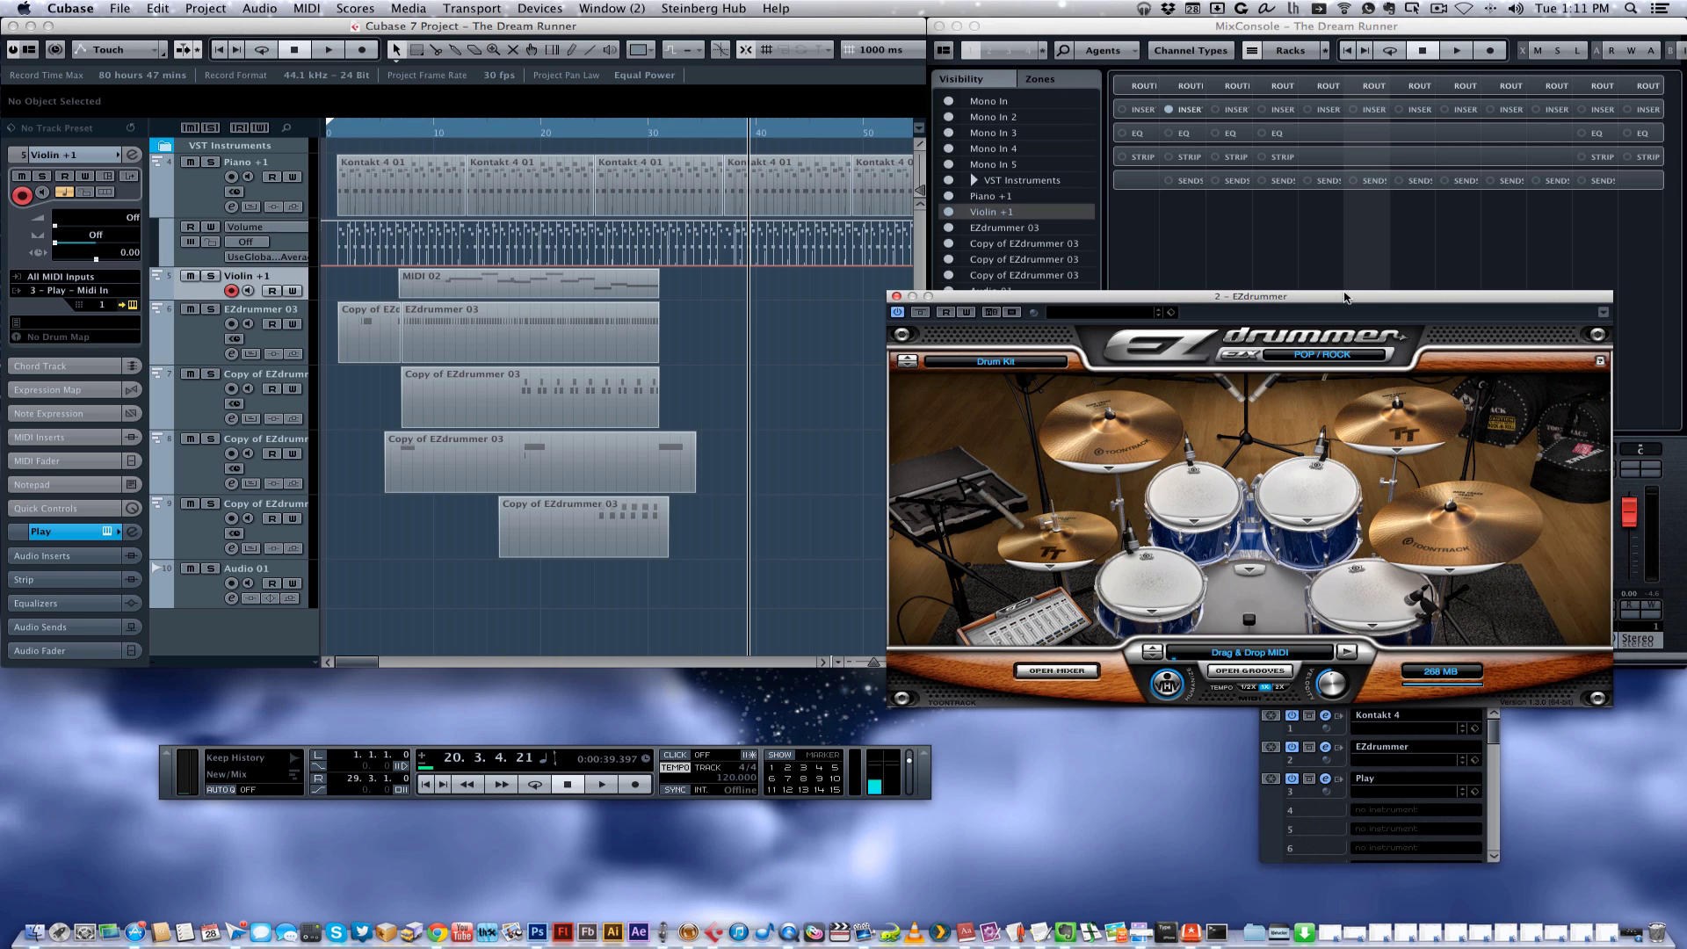
# Step through the EZdrummer tracks to audition the drums, reselect the Violin +1 track, and close EZdrummer
pyautogui.click(1313, 493)
pyautogui.click(206, 331)
pyautogui.press('Down')
pyautogui.press('Down')
pyautogui.press('Down')
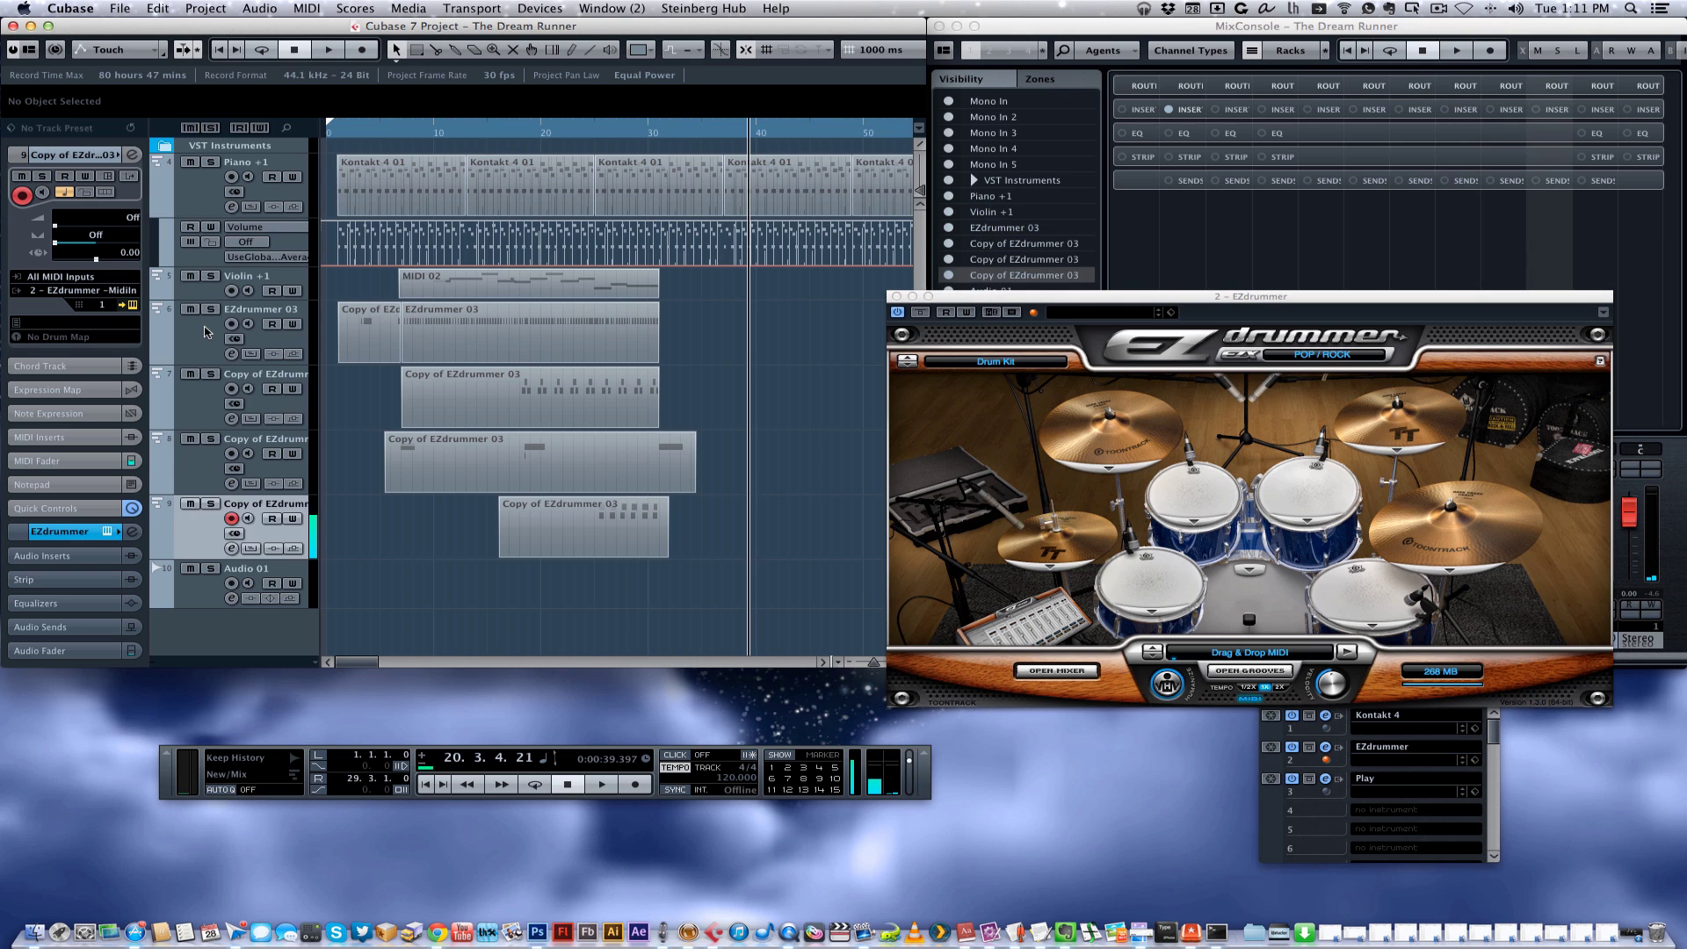
pyautogui.press('Up')
pyautogui.press('Up')
pyautogui.press('Up')
pyautogui.press('Up')
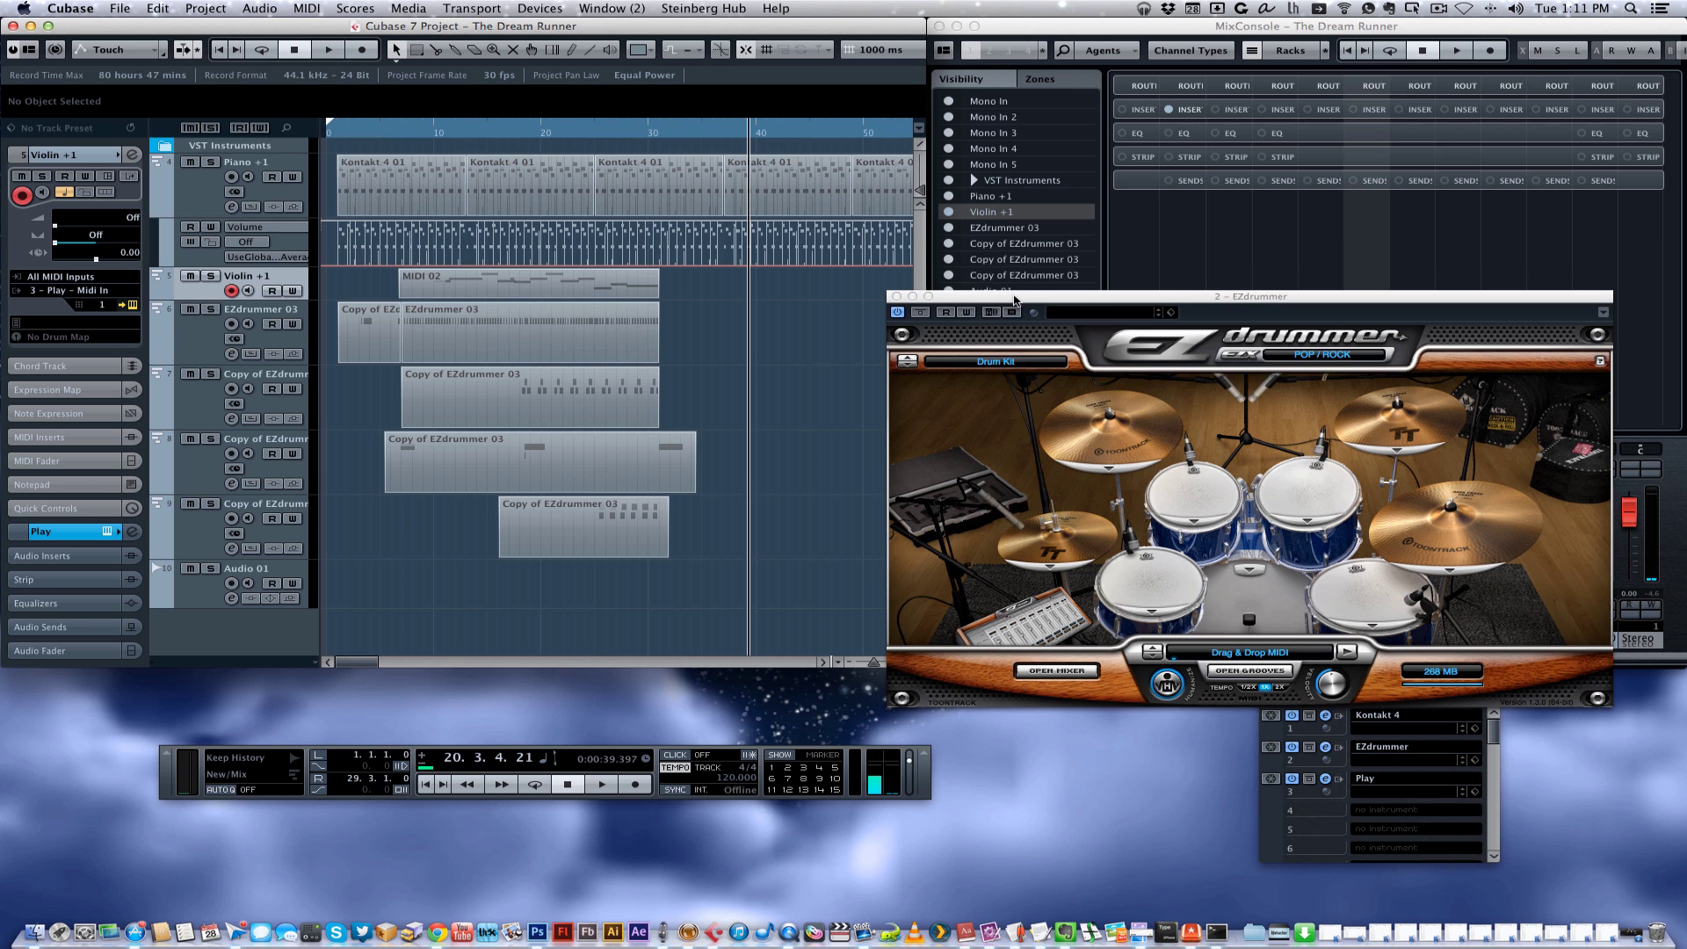
pyautogui.moveTo(1017, 300); pyautogui.dragTo(1038, 295)
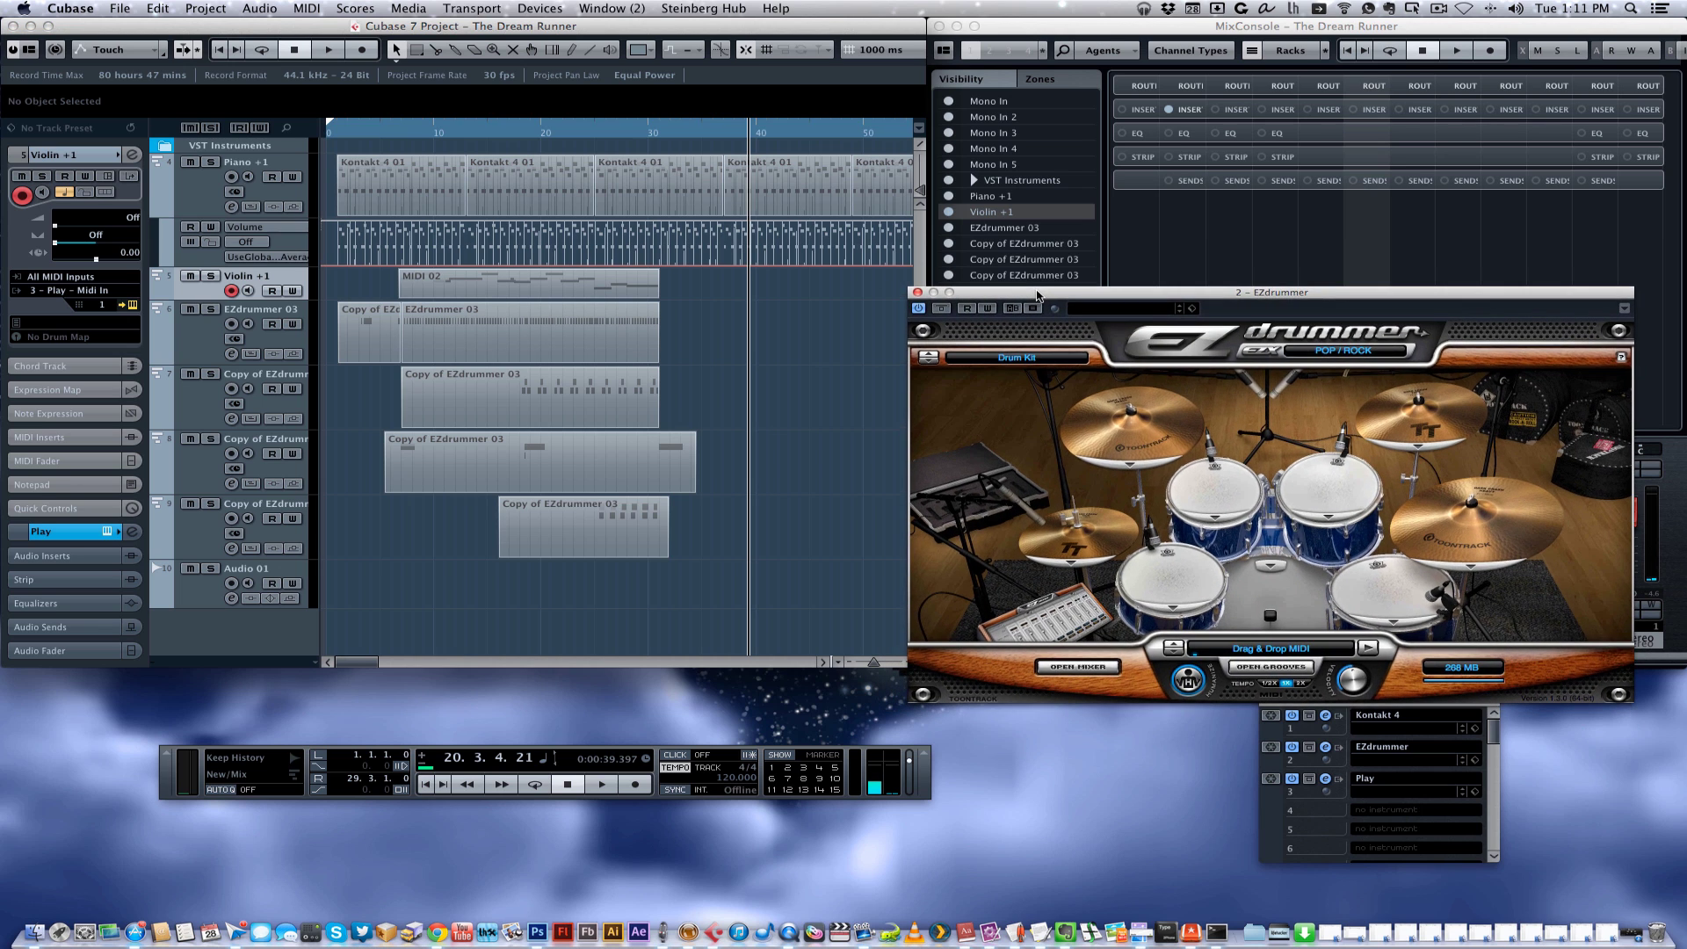
pyautogui.press('super+w')
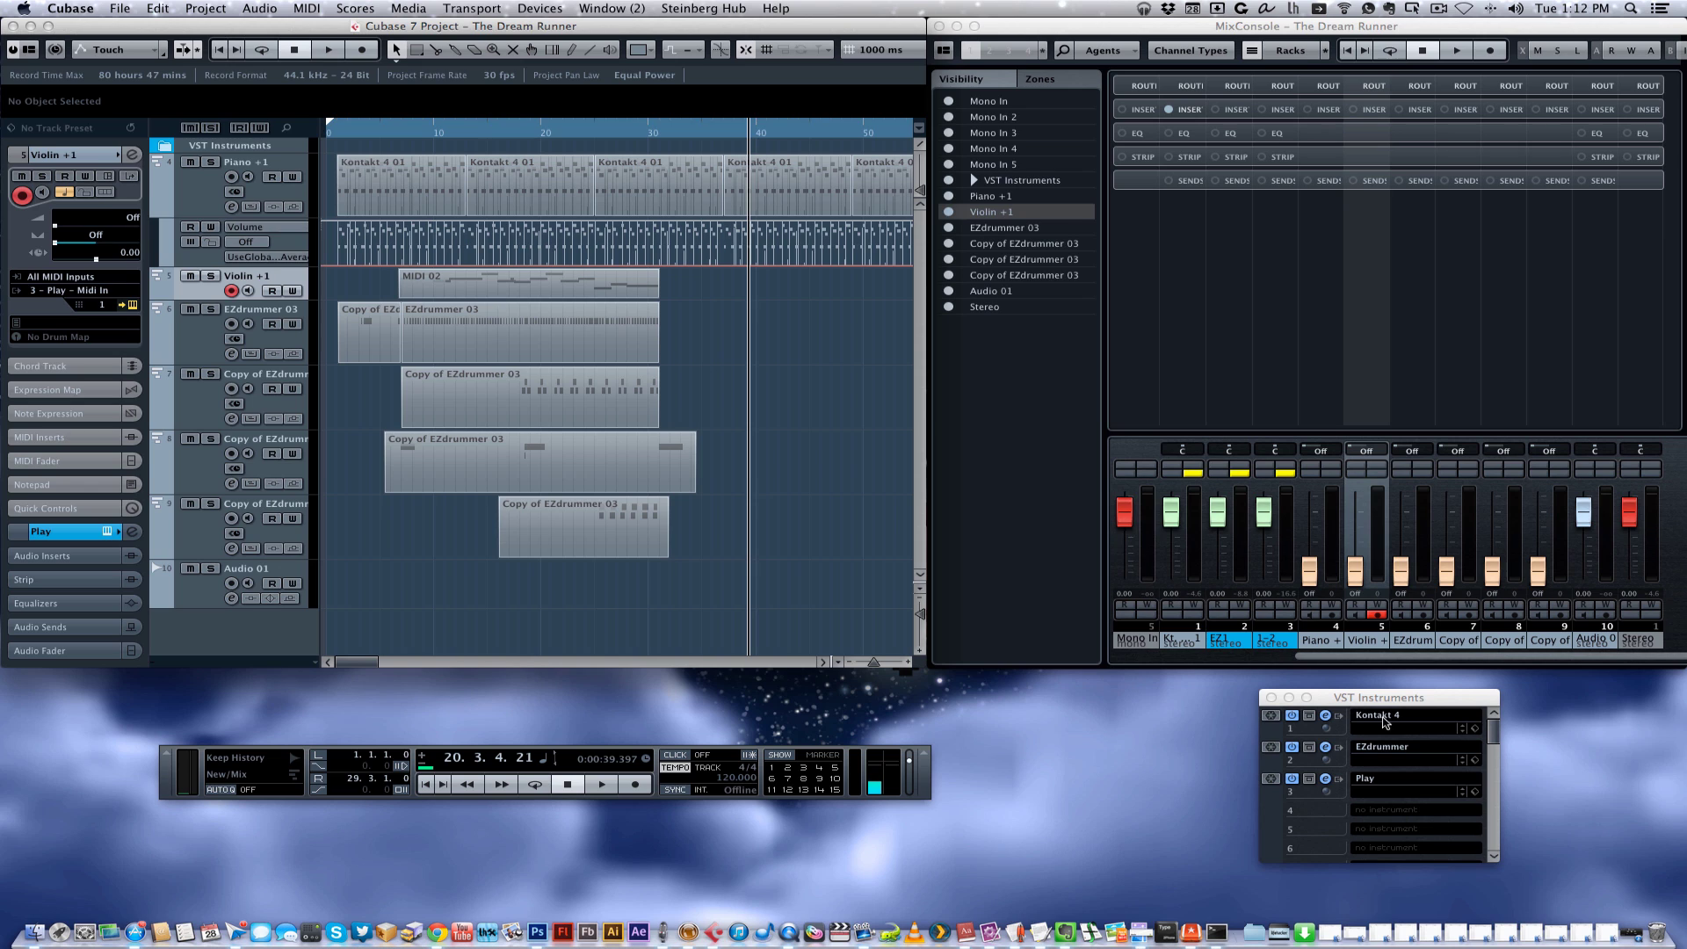
# Reposition the VST Instruments rack slightly further left beneath the mixer
pyautogui.click(1379, 701)
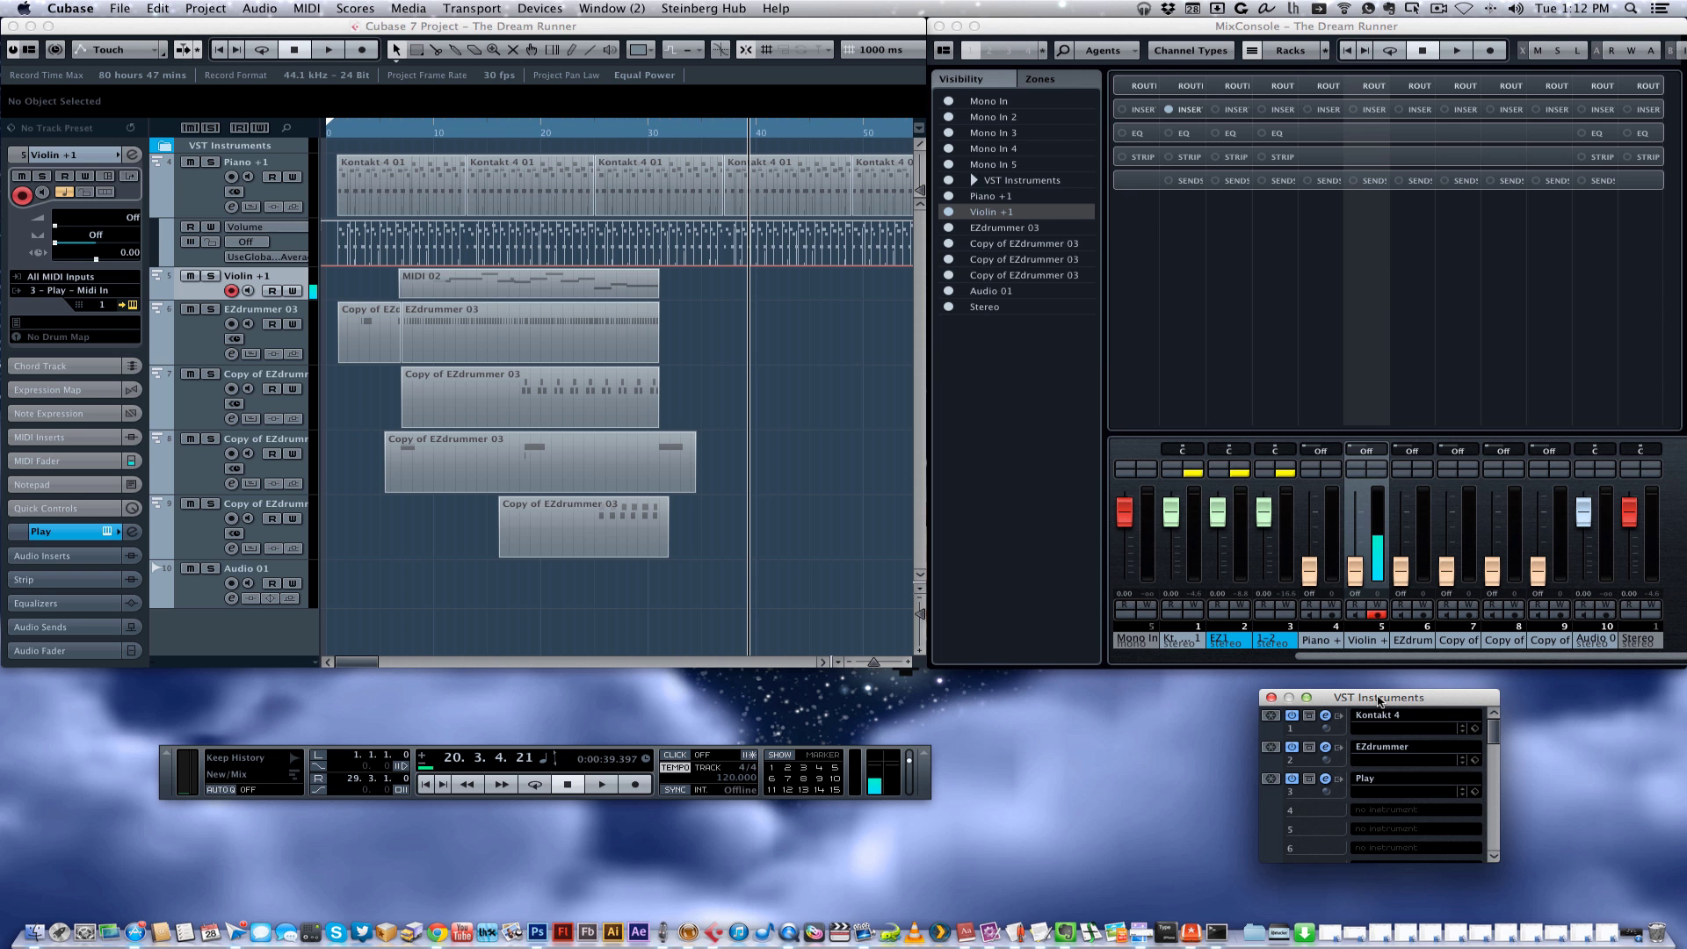
pyautogui.moveTo(1379, 700); pyautogui.dragTo(1348, 692)
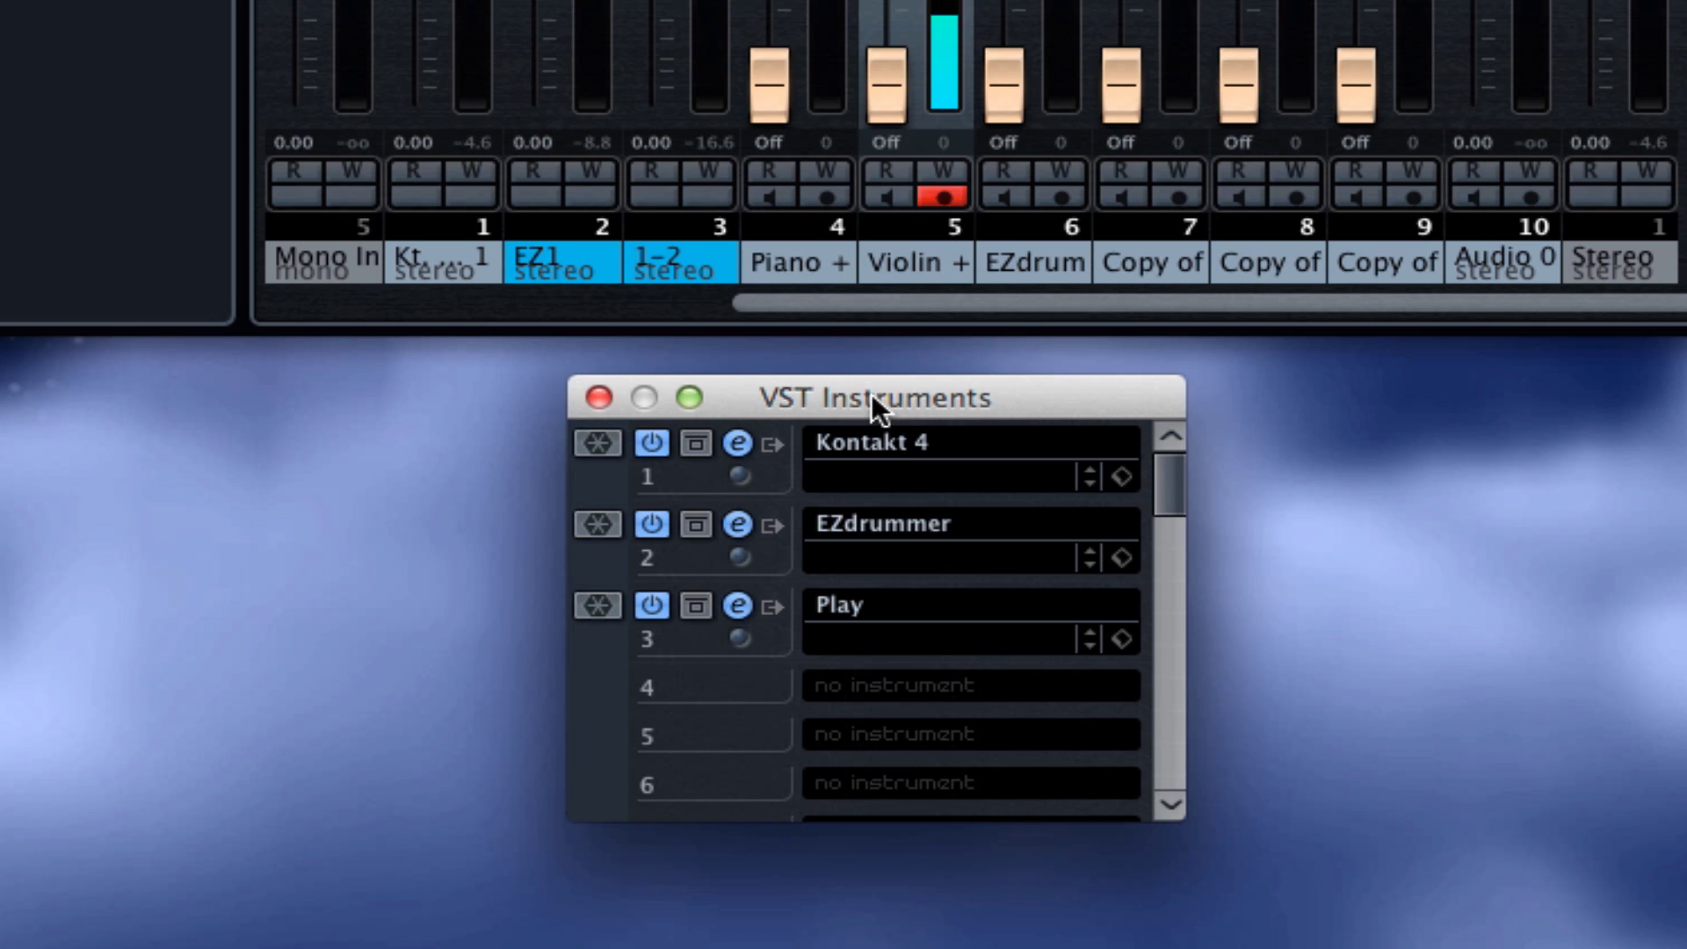
pyautogui.moveTo(873, 397); pyautogui.dragTo(758, 397)
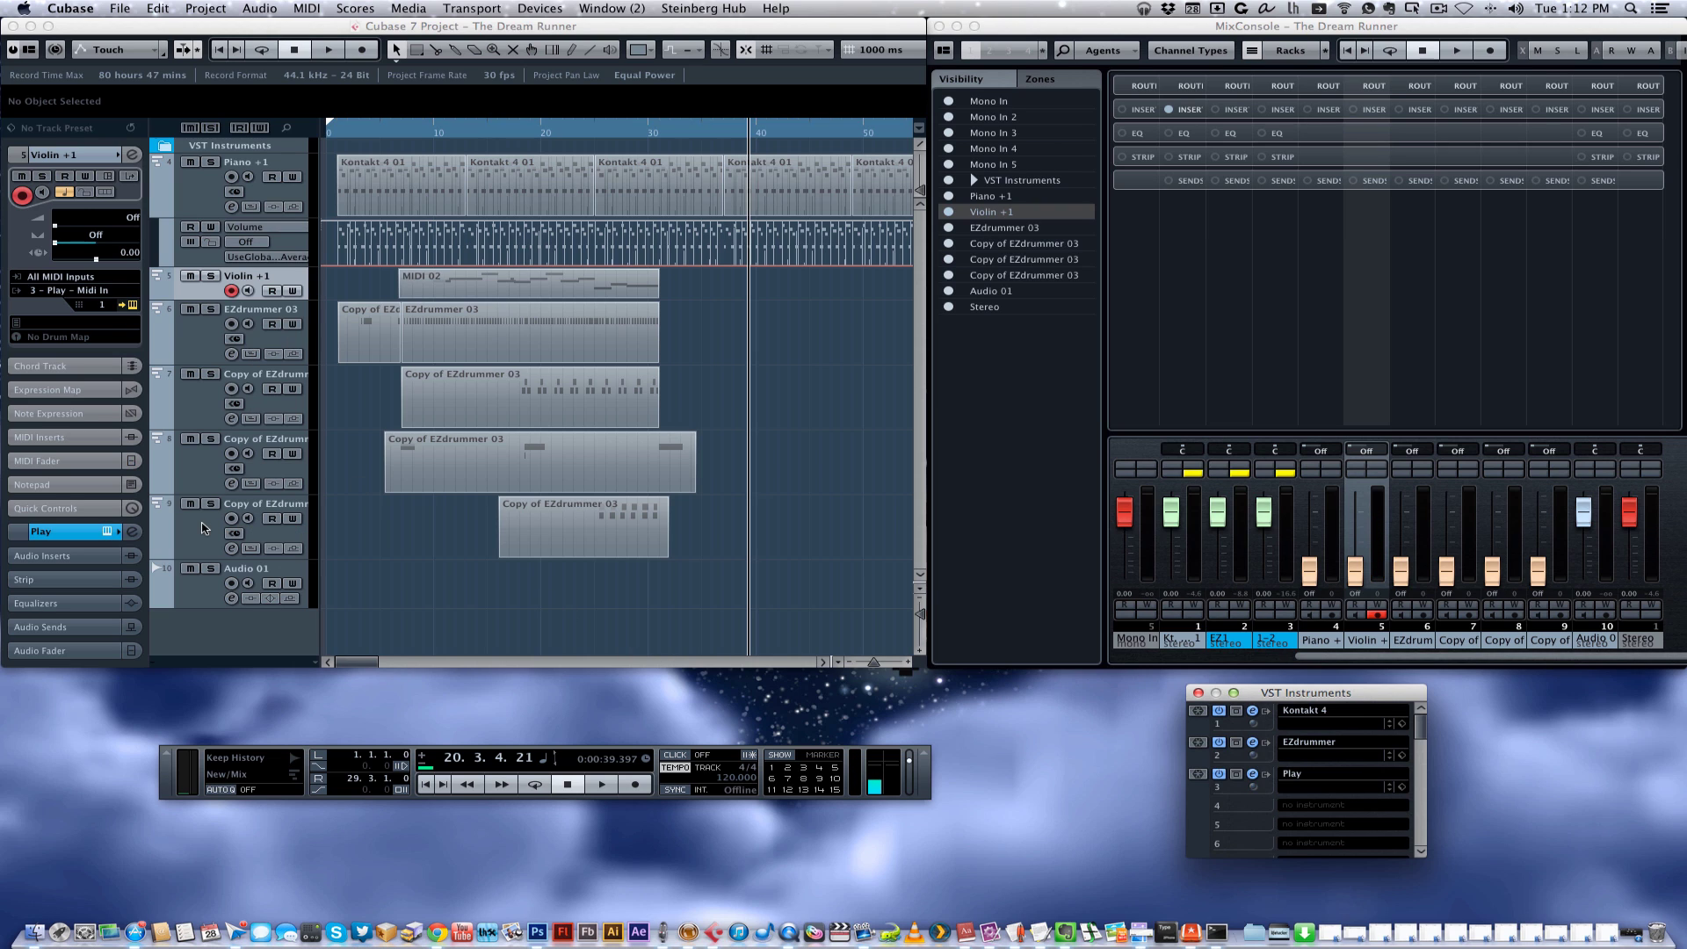
# Examine the Violin +1 track's MIDI output routing and the instruments loaded in the VST Instruments rack
pyautogui.click(202, 300)
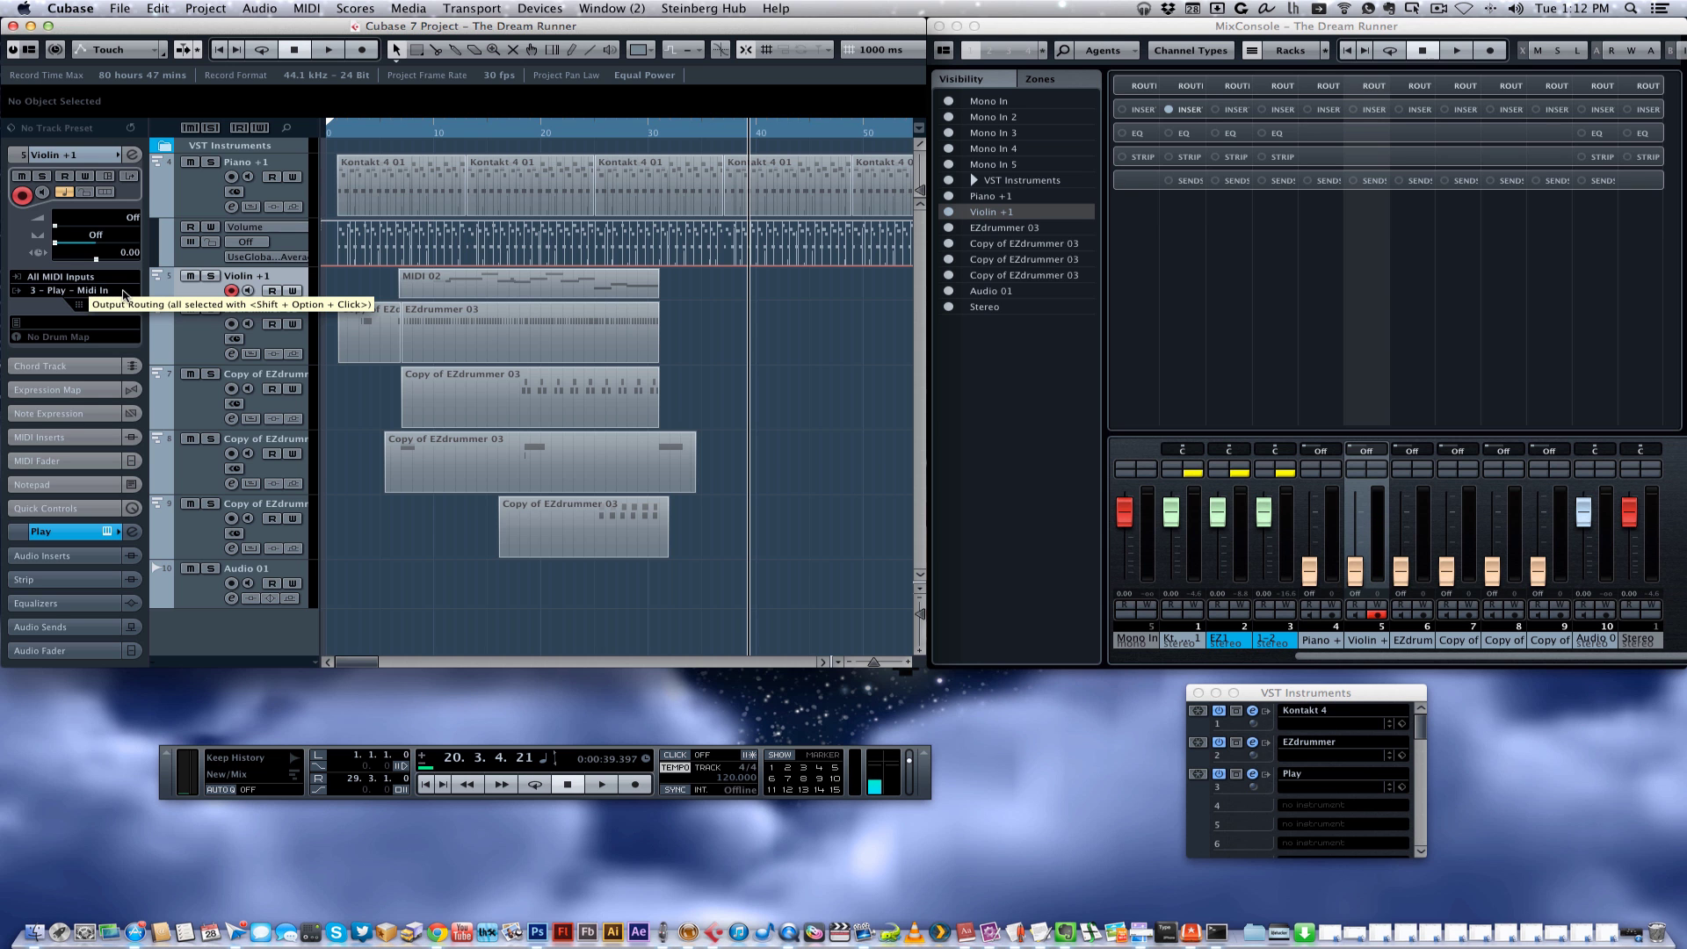
pyautogui.click(124, 295)
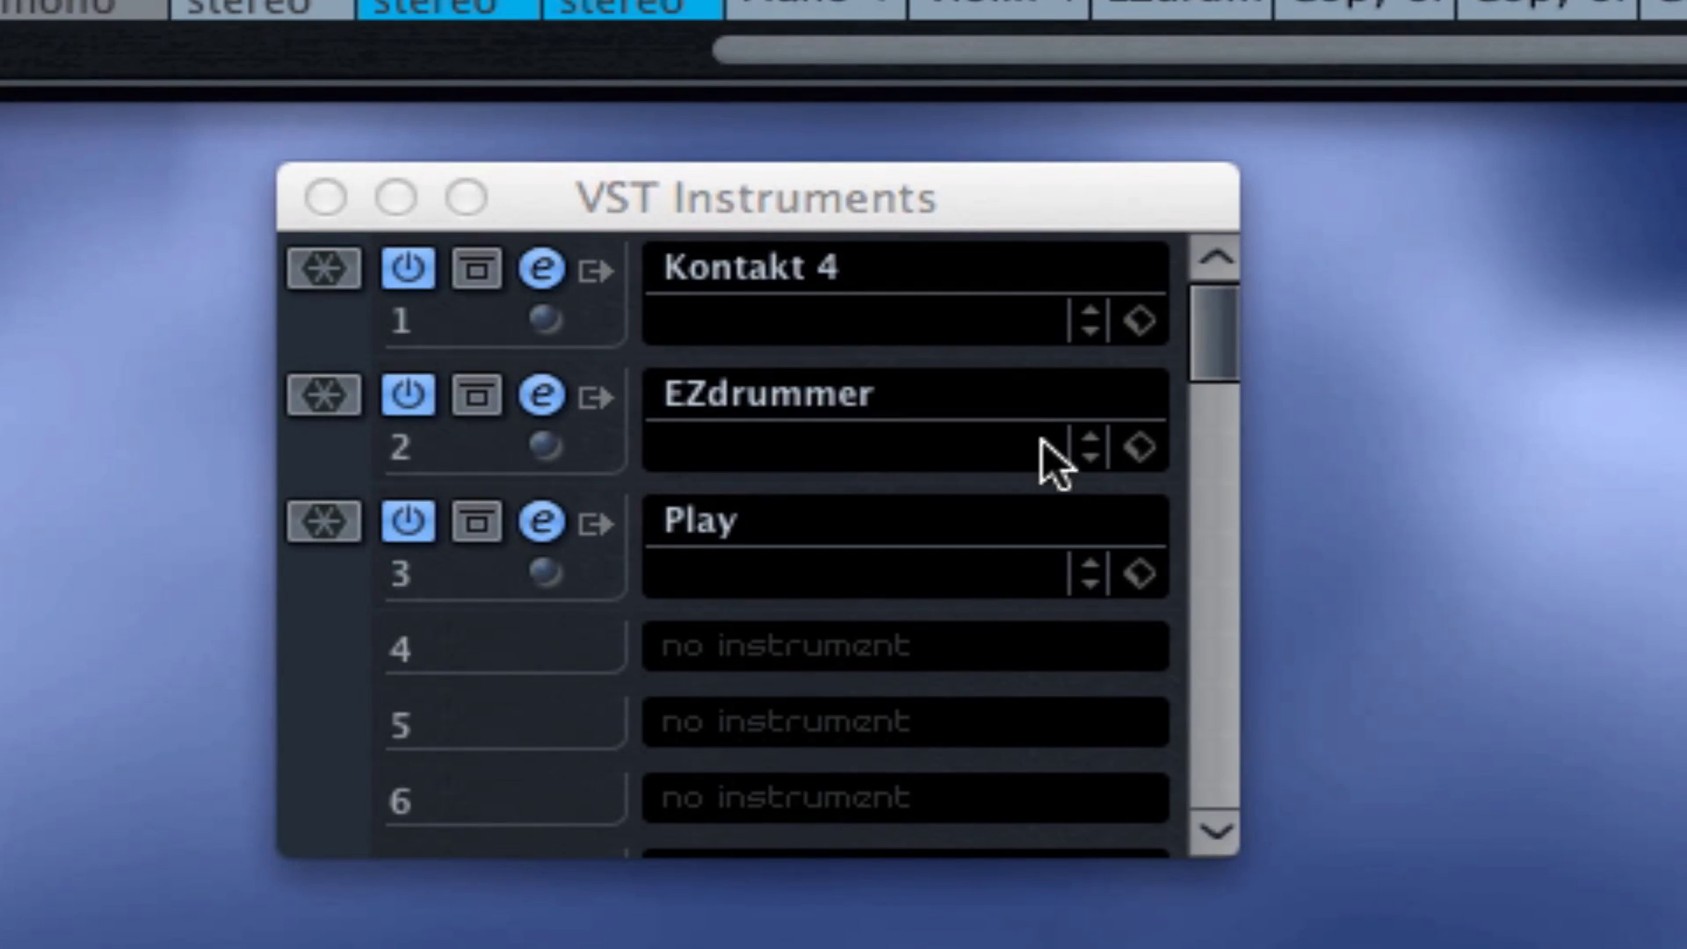
pyautogui.click(926, 227)
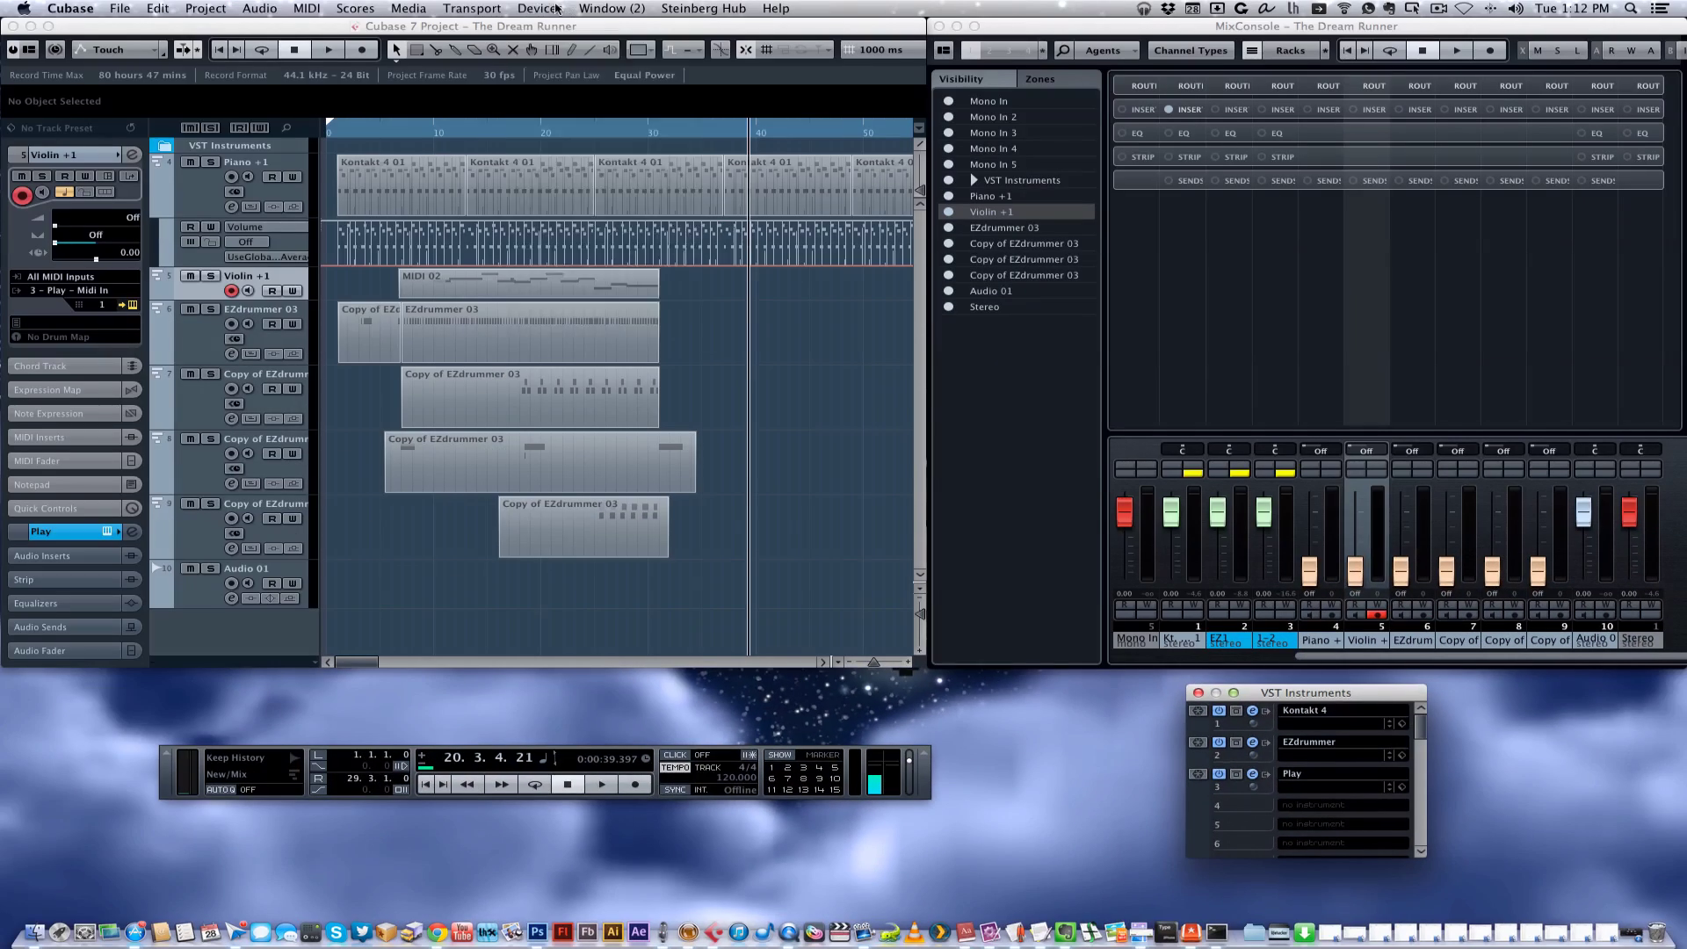
# Hide the VST Instruments rack and reopen it
pyautogui.click(556, 7)
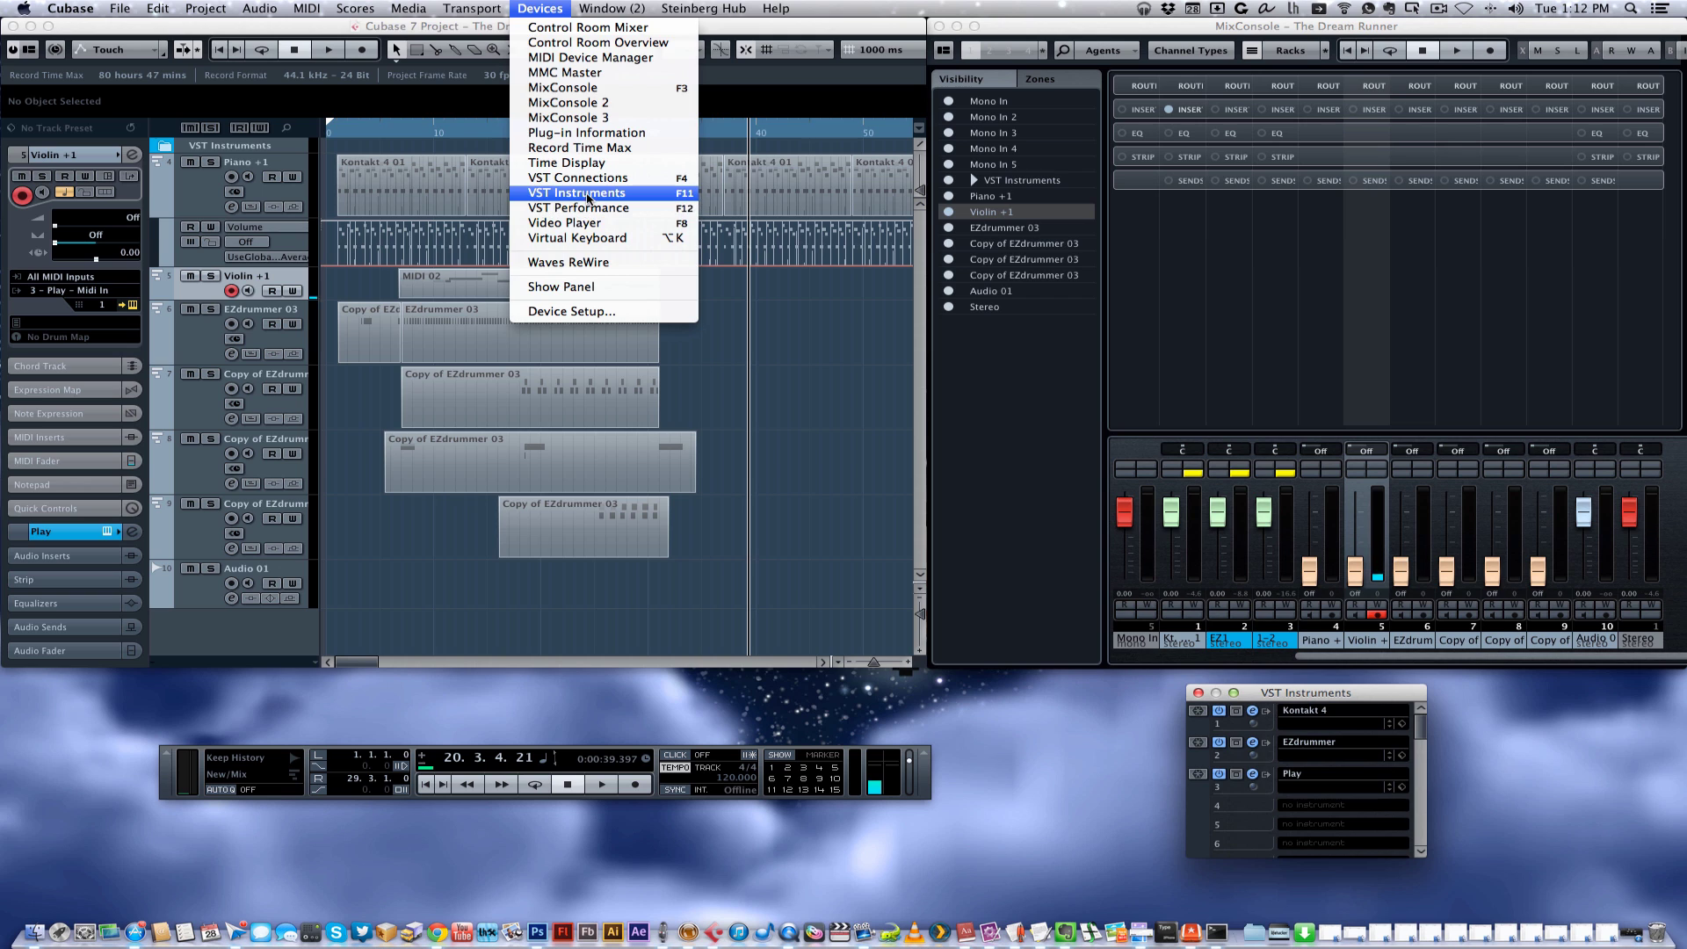
pyautogui.click(608, 205)
pyautogui.click(545, 8)
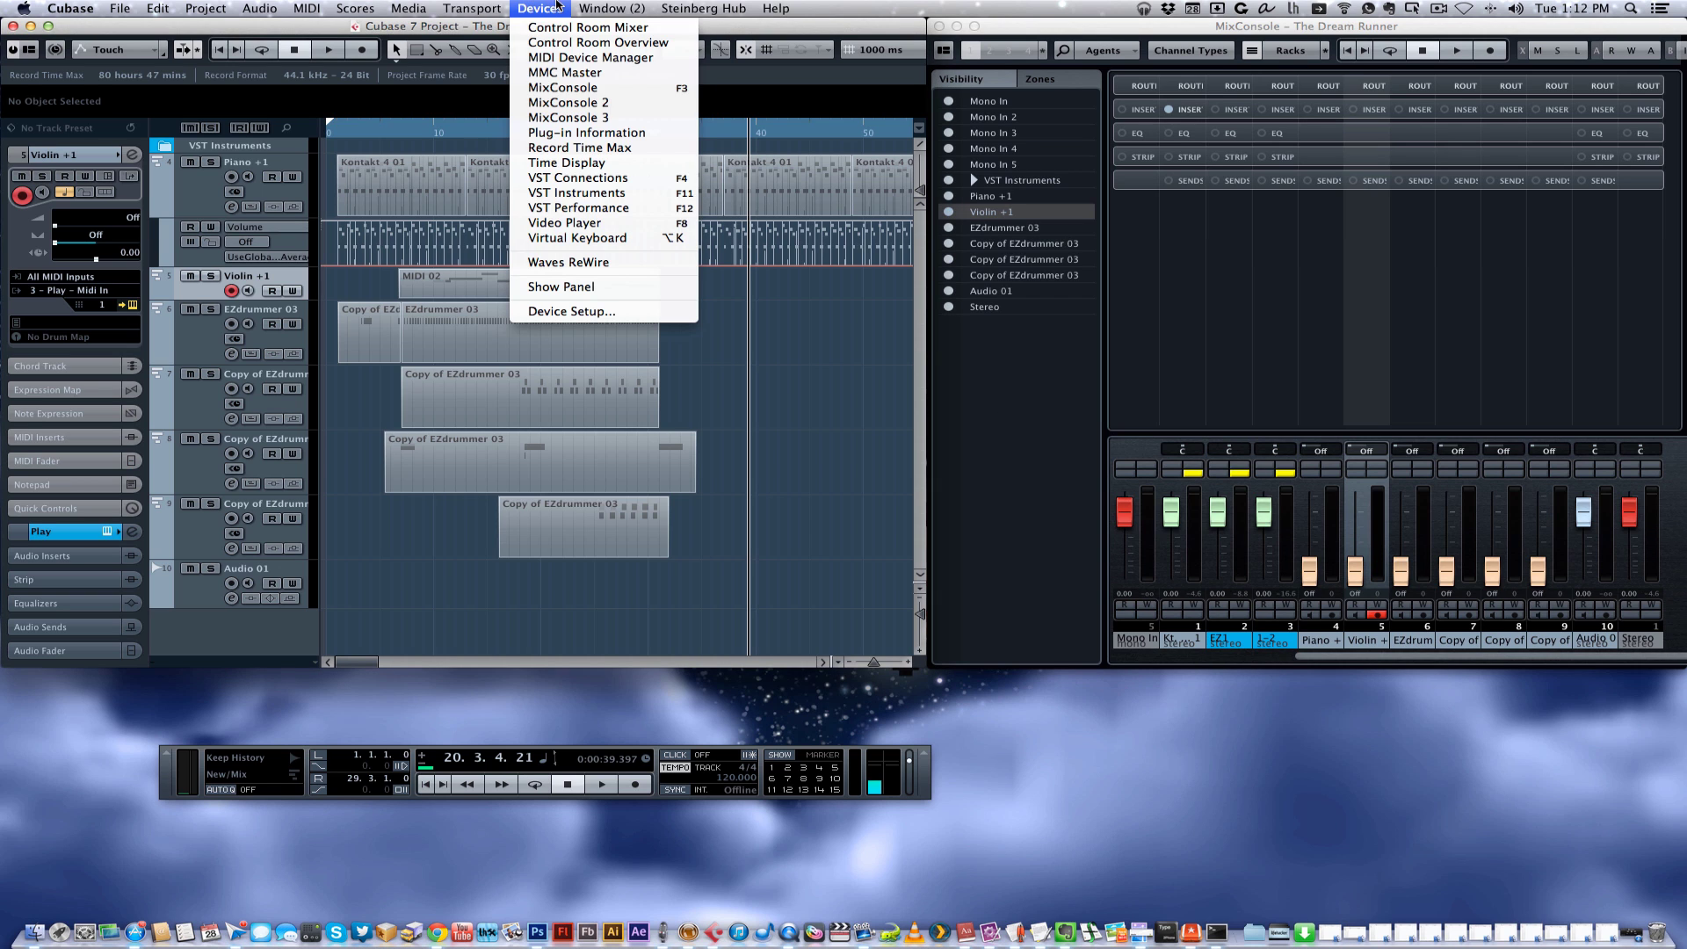
pyautogui.click(587, 194)
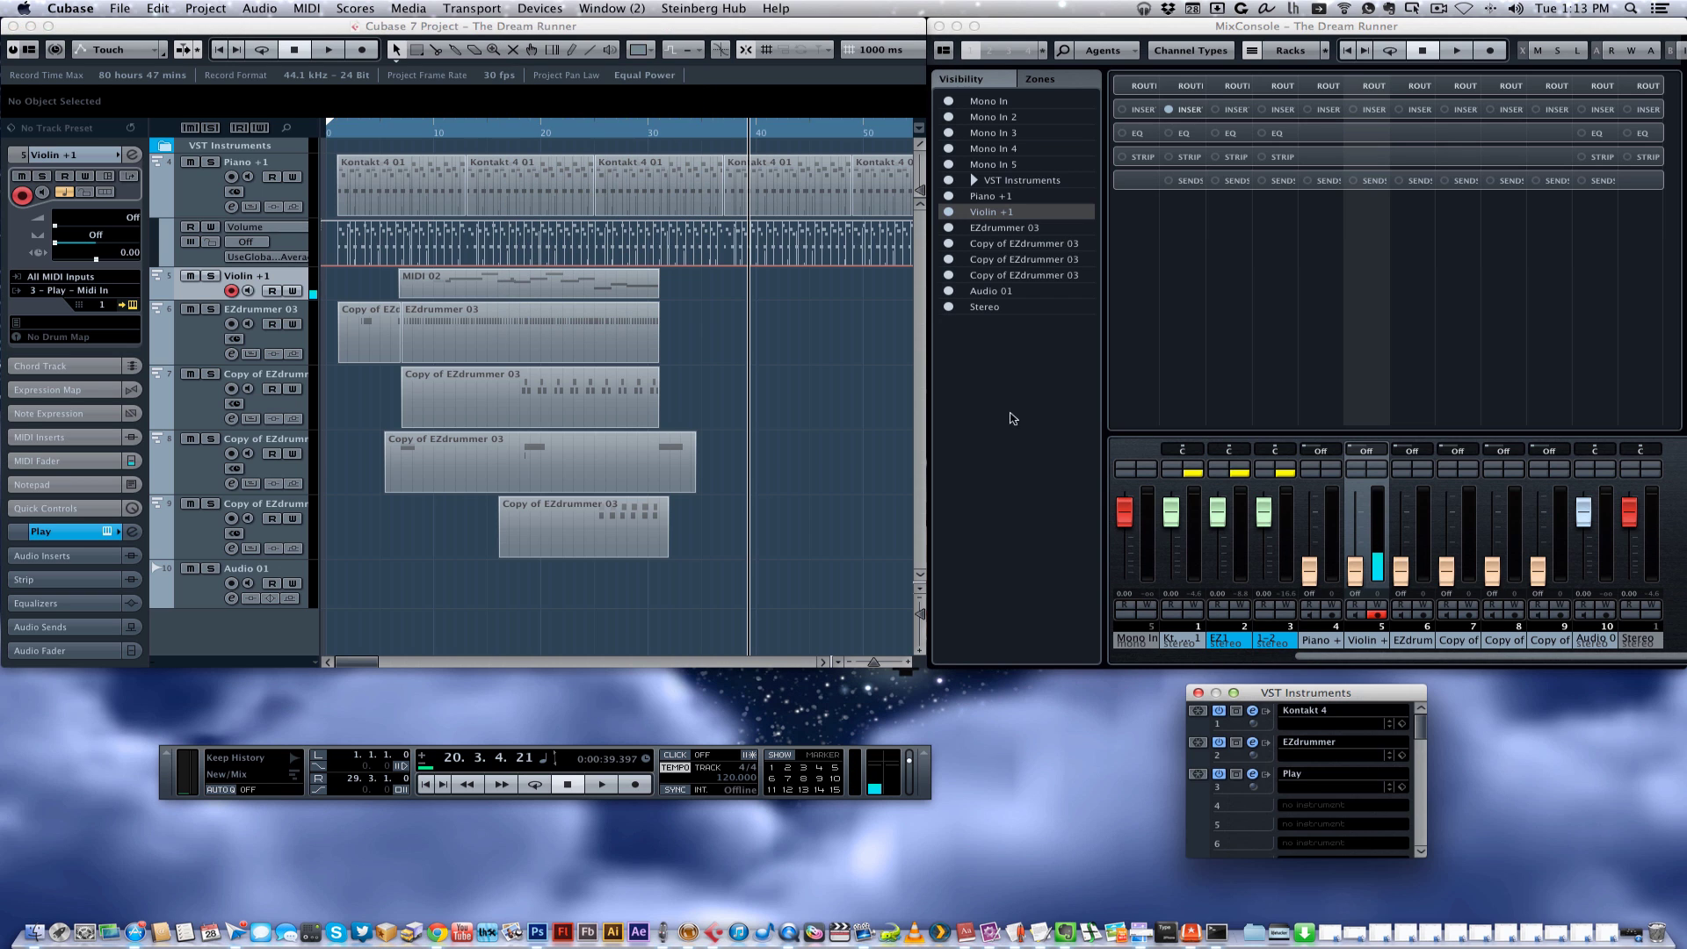
# View the EZdrummer and Play instrument interfaces from the VST Instruments rack, closing each one after viewing
pyautogui.moveTo(1283, 694); pyautogui.dragTo(1274, 694)
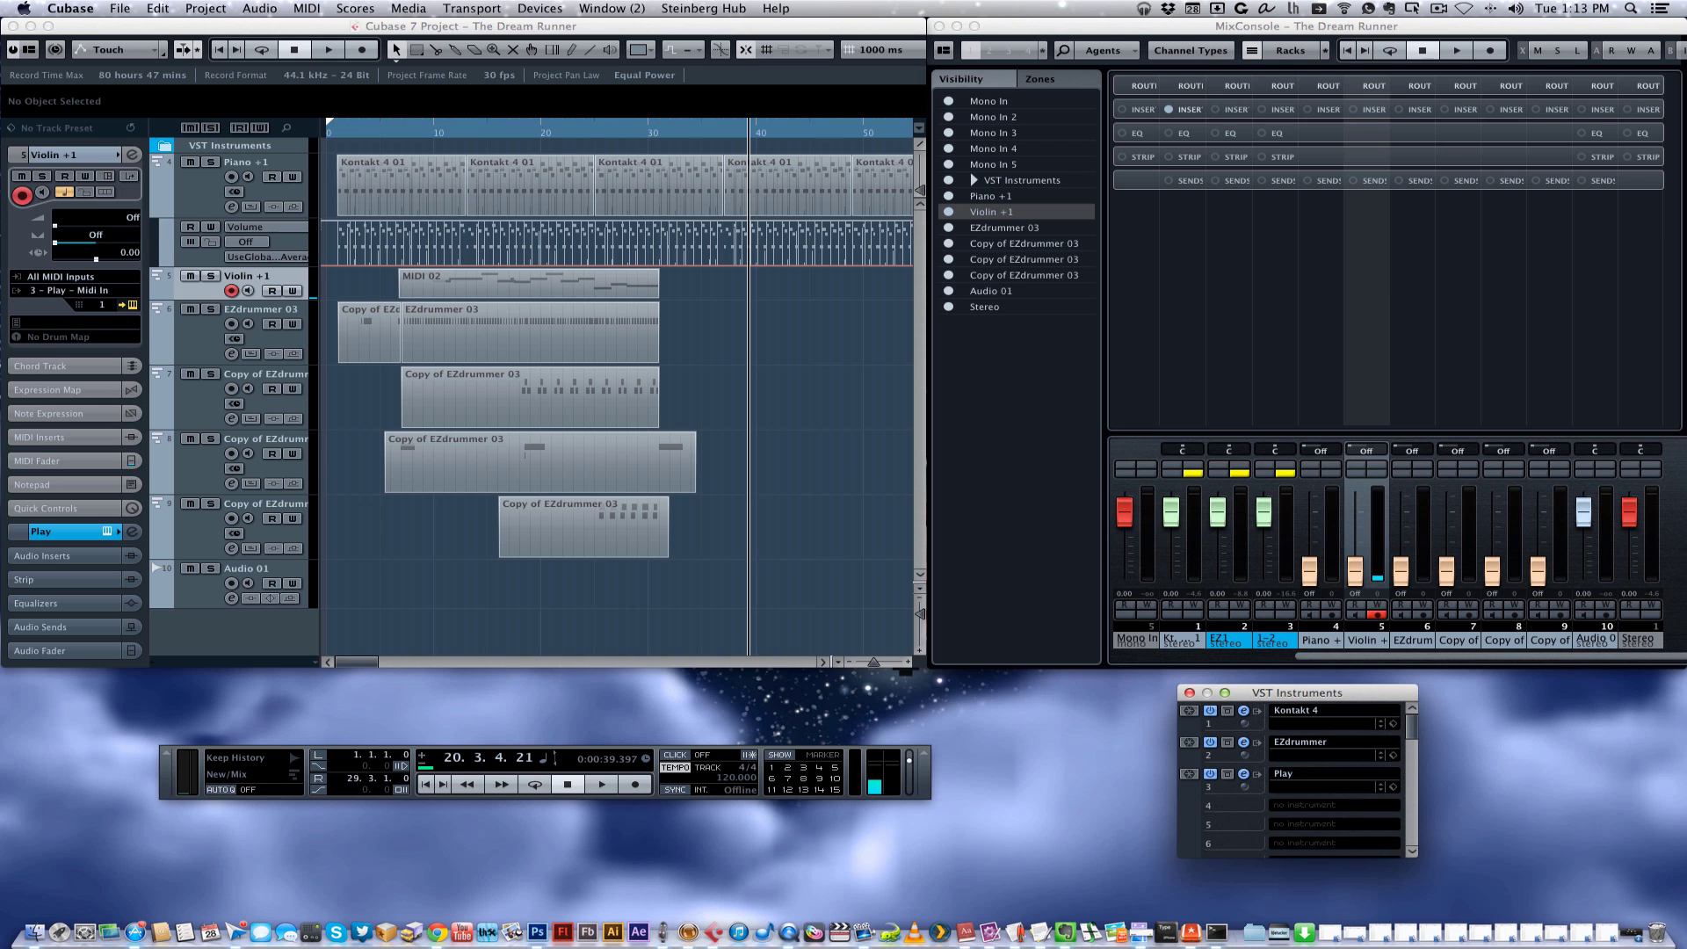
pyautogui.click(1243, 742)
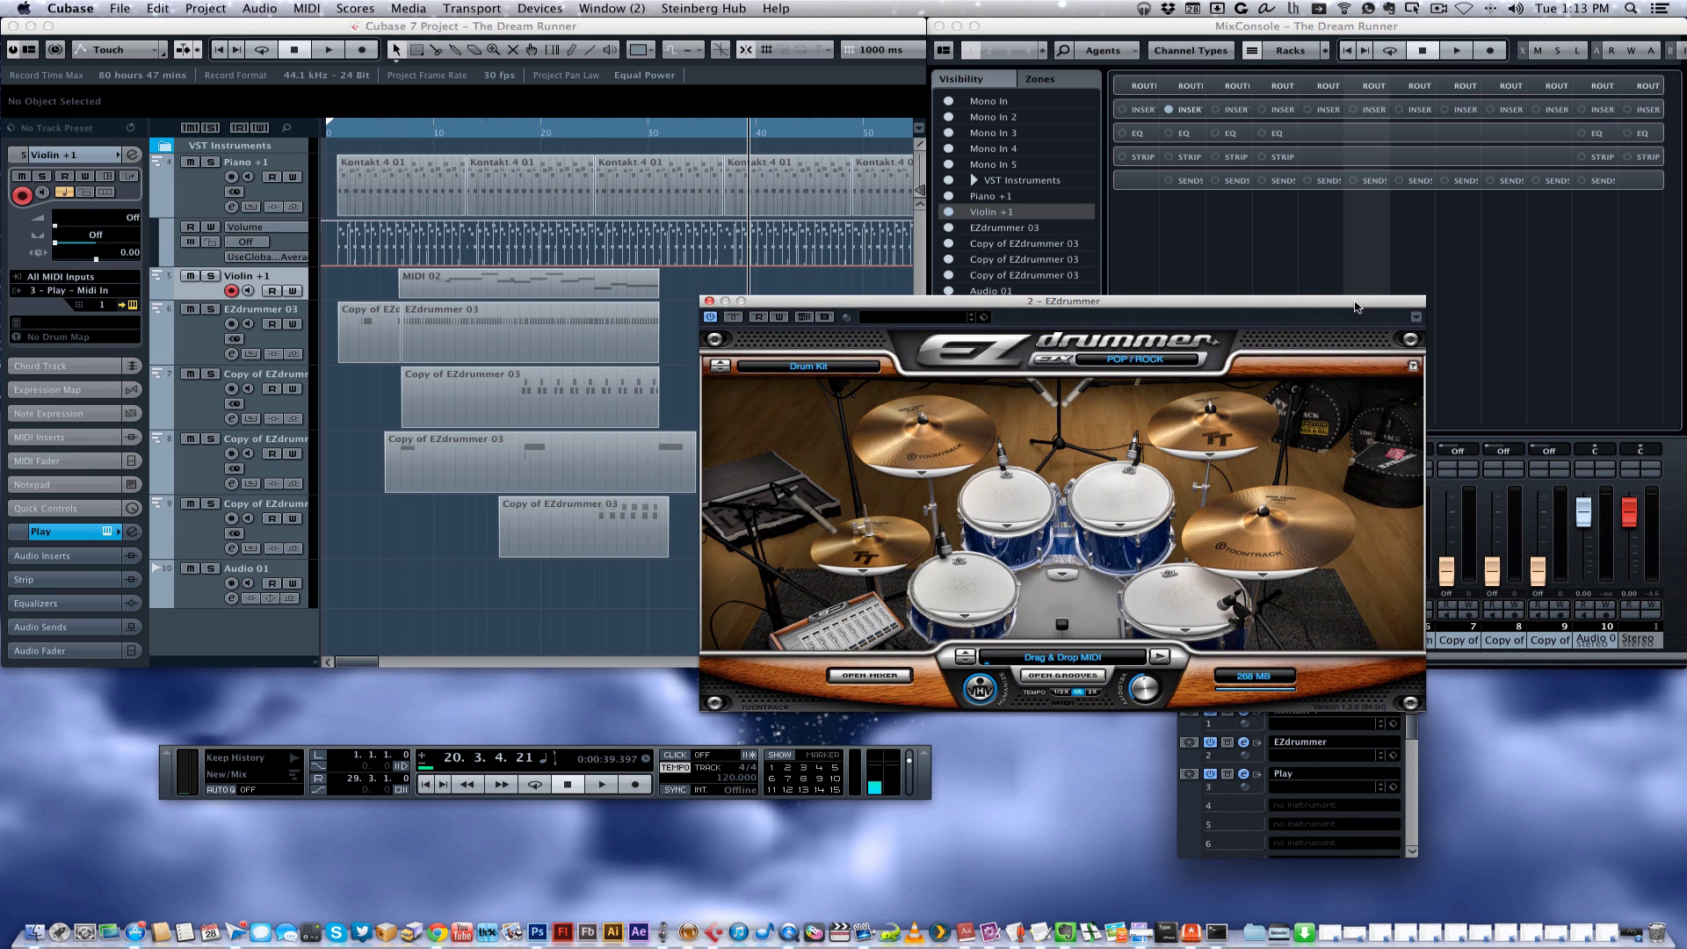
pyautogui.press('super+w')
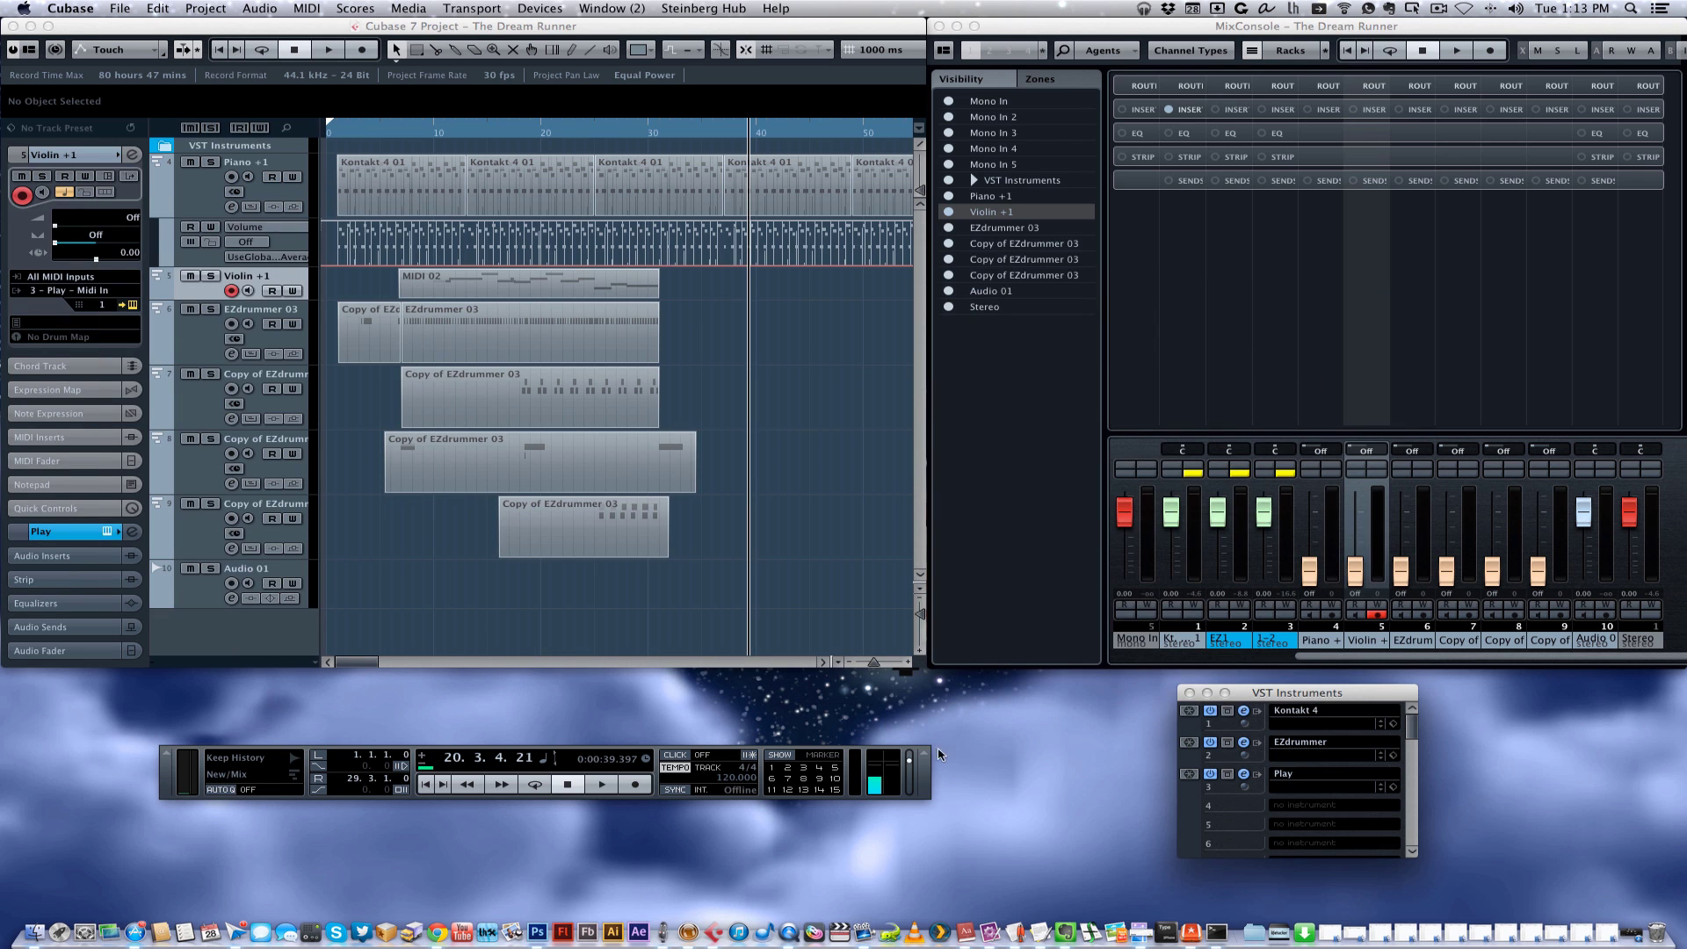
pyautogui.click(1276, 696)
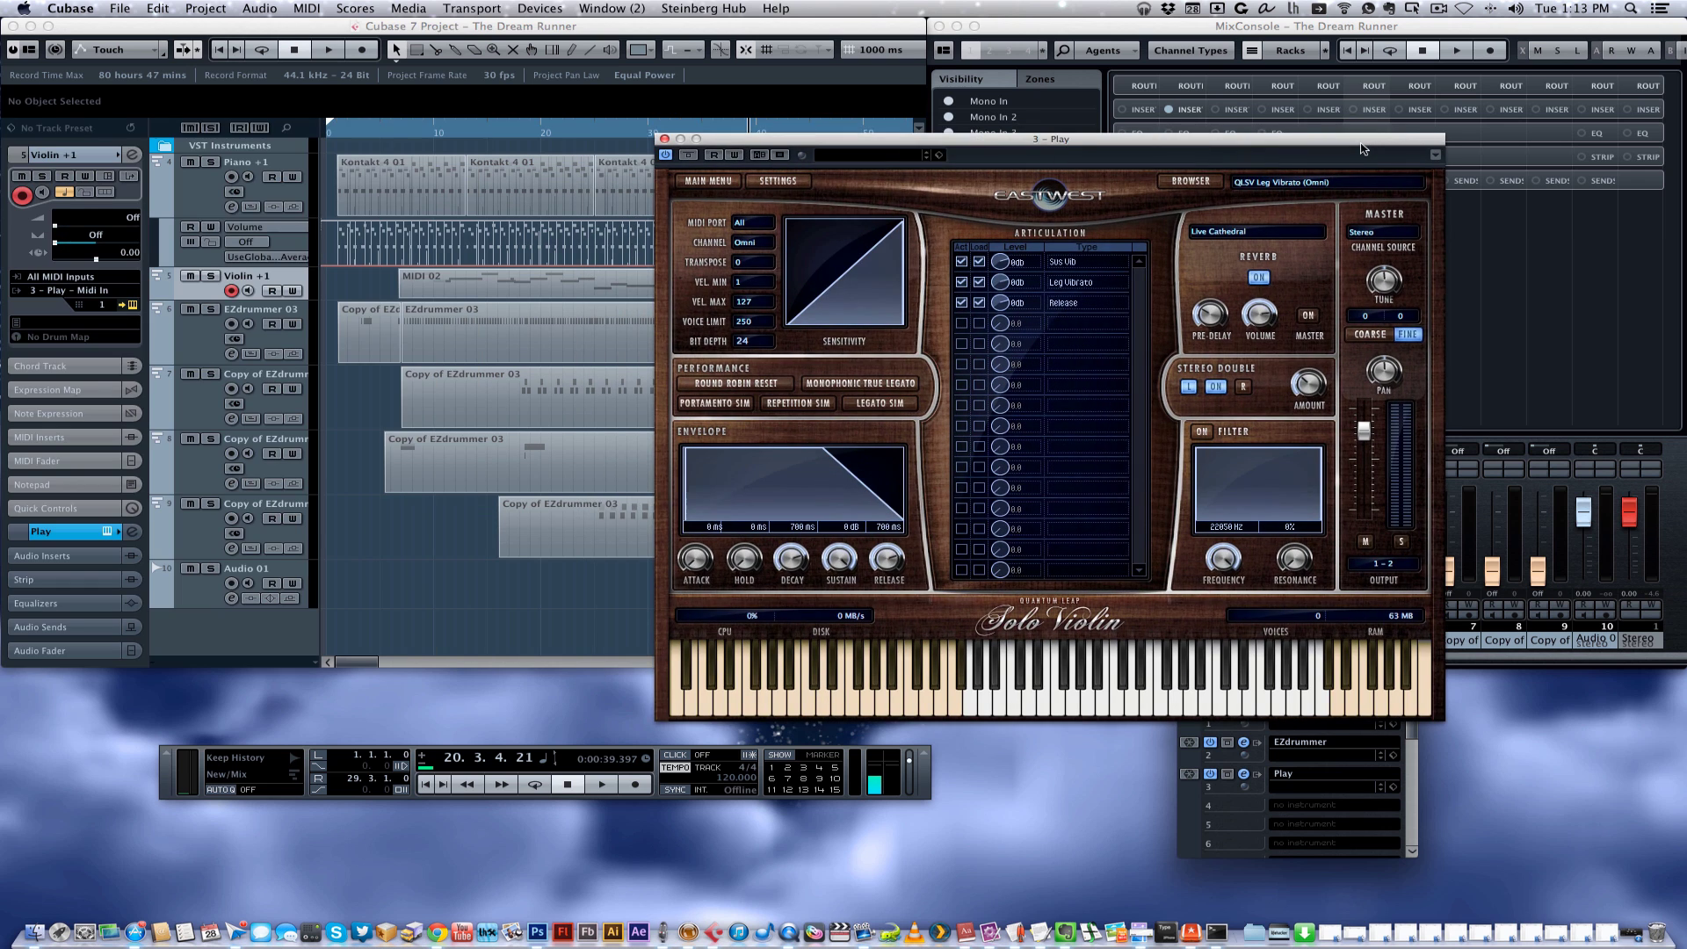
pyautogui.moveTo(1359, 143); pyautogui.dragTo(1290, 143)
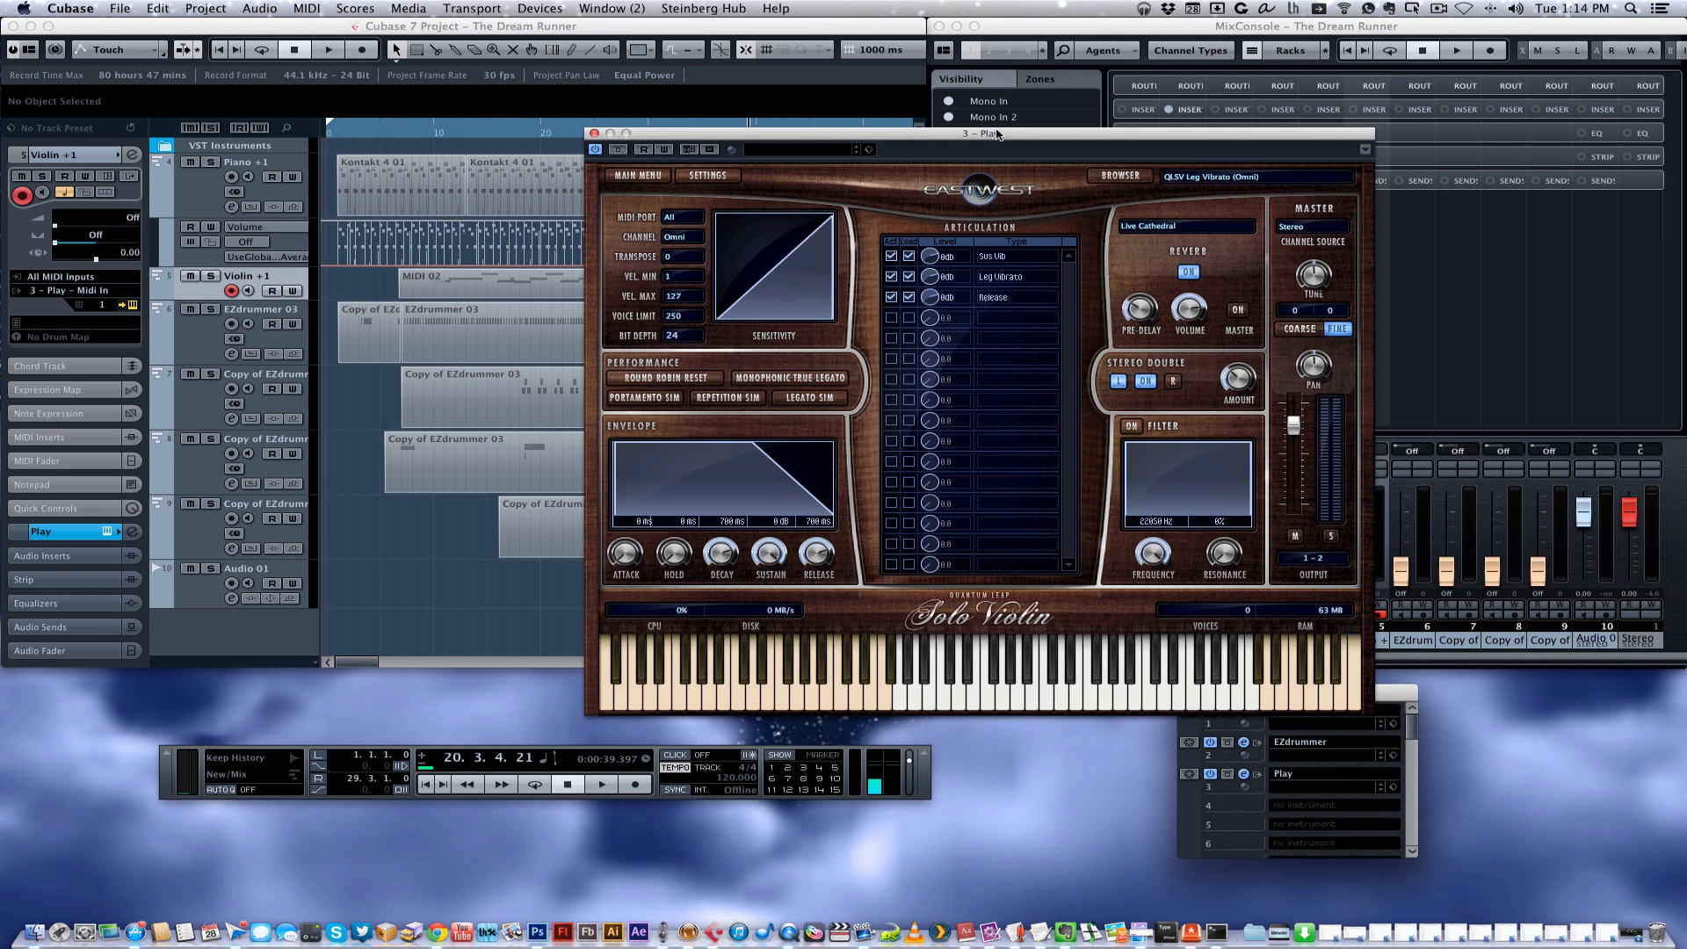
pyautogui.press('super+w')
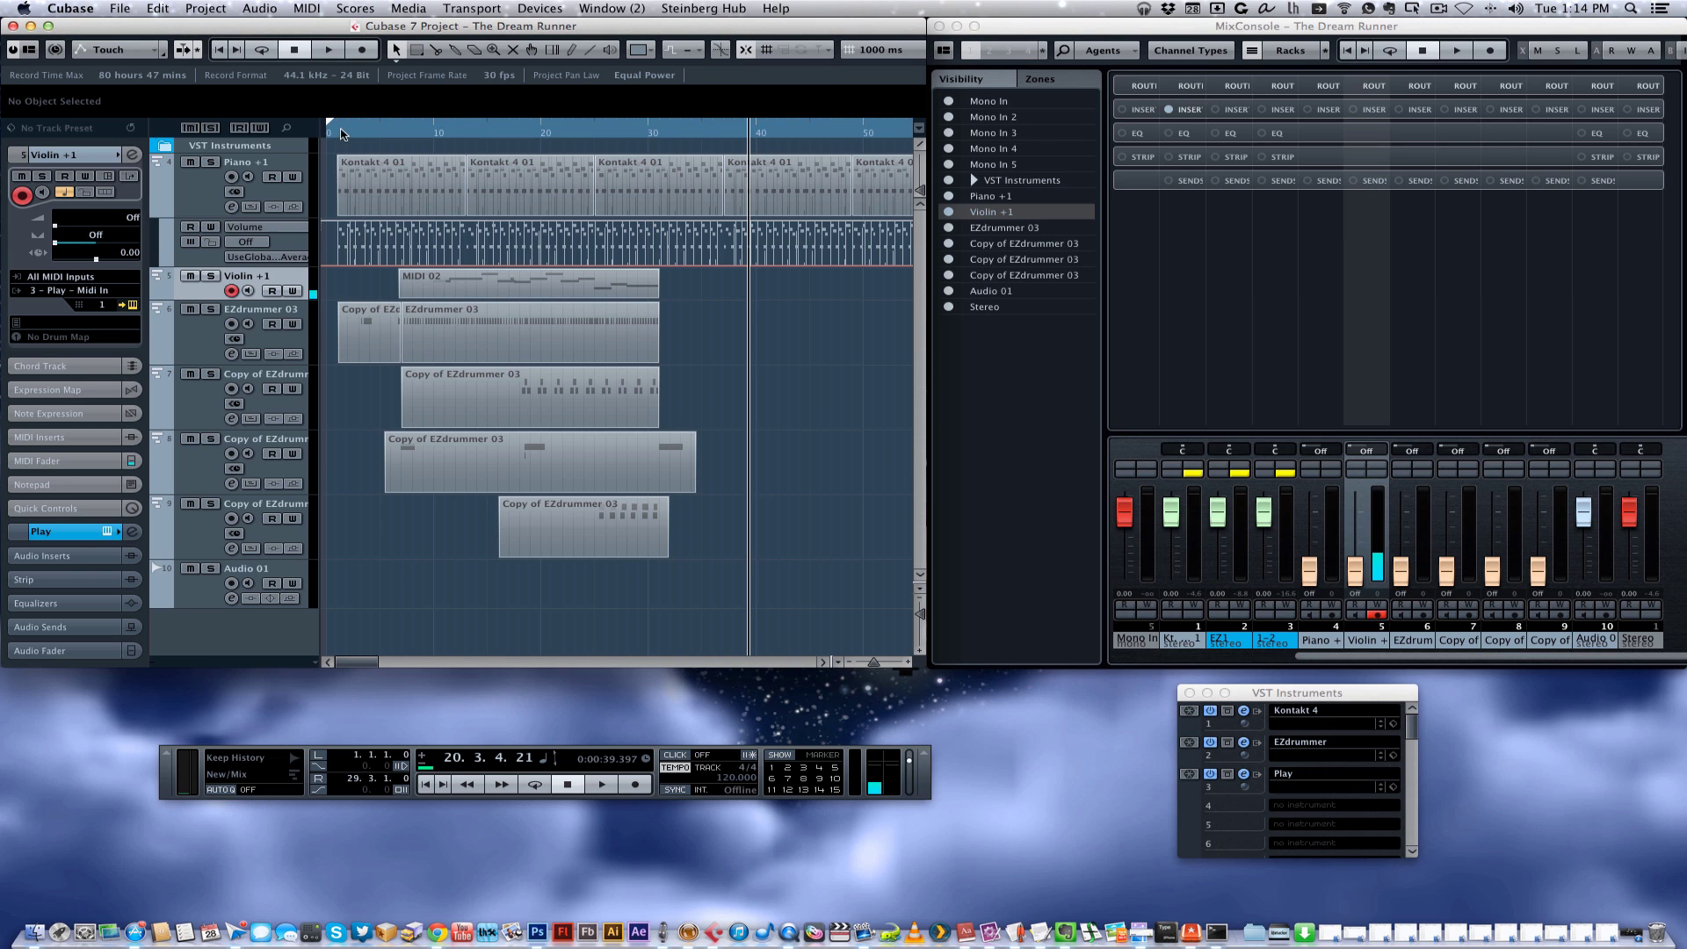
# Move the project cursor to bar 3 and view the output routing choices for the Violin +1 track
pyautogui.moveTo(343, 133)
pyautogui.mouseDown()
pyautogui.moveTo(323, 133)
pyautogui.moveTo(436, 137)
pyautogui.moveTo(372, 137)
pyautogui.mouseUp()
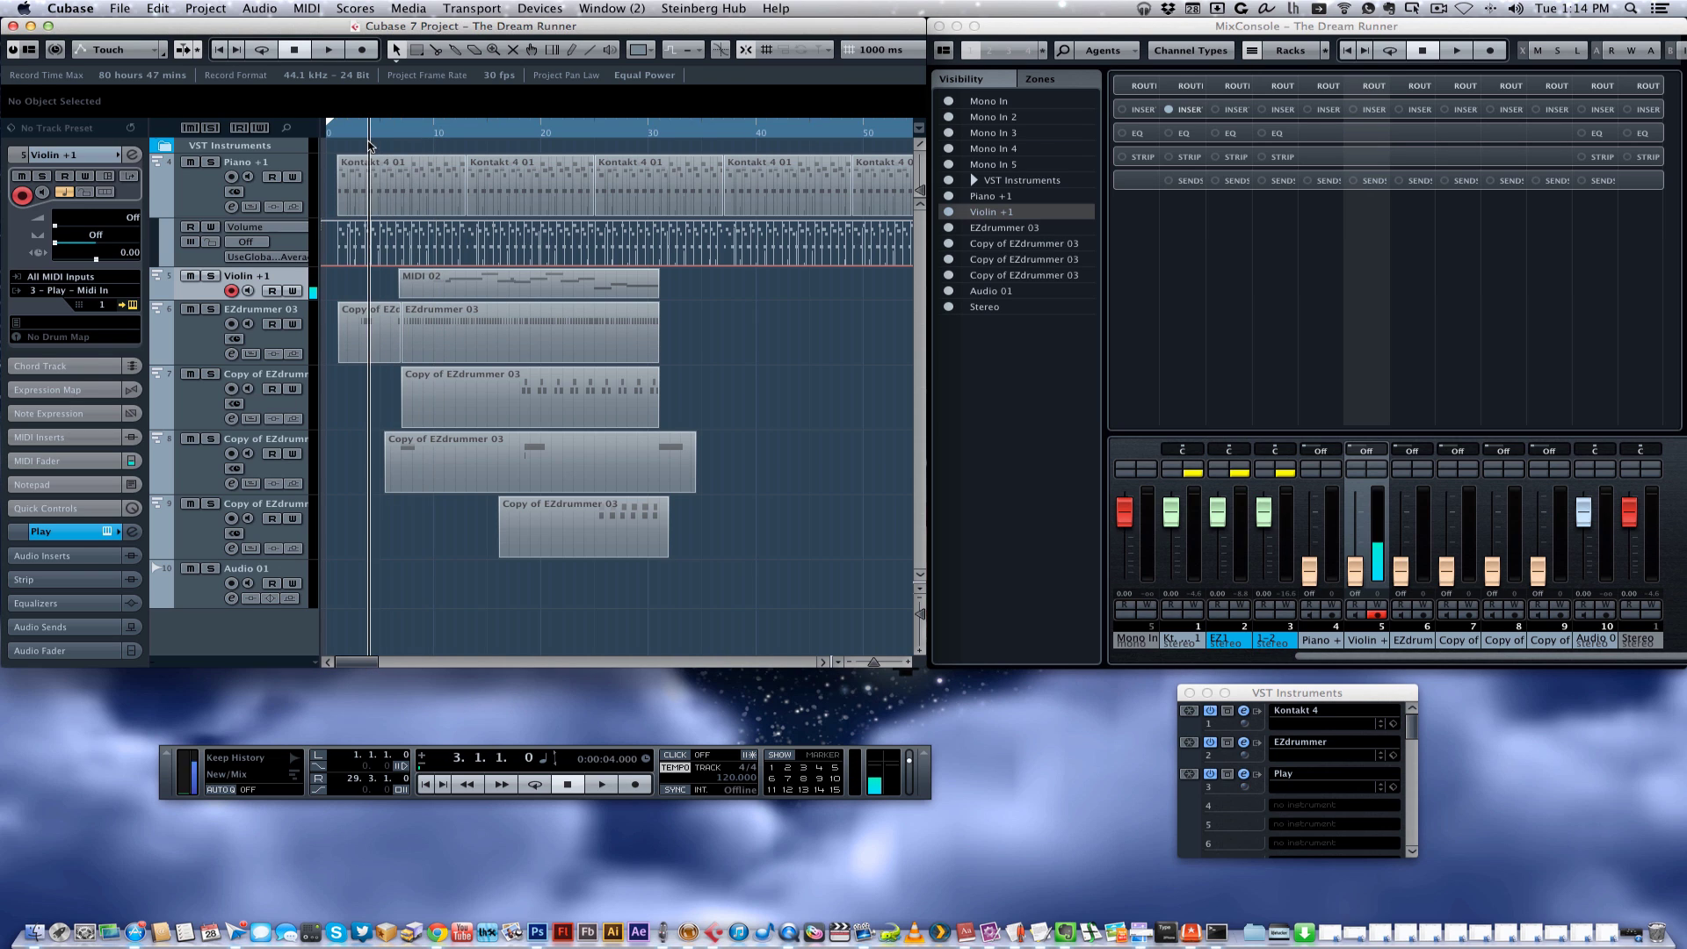
pyautogui.click(84, 290)
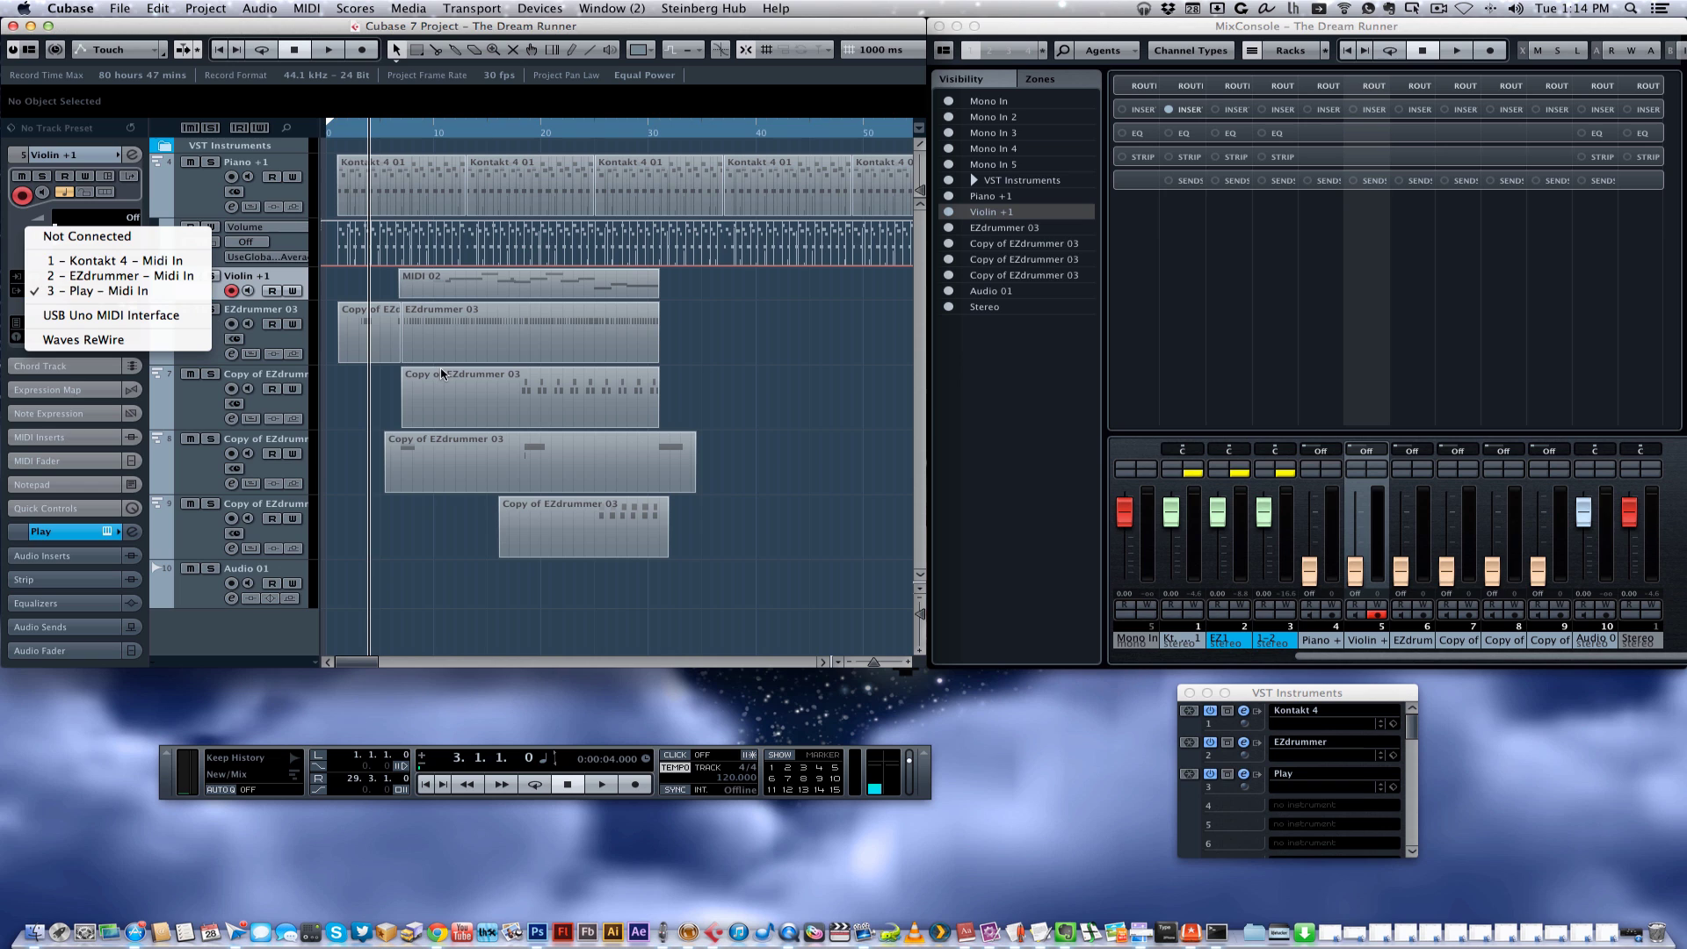
pyautogui.press('Escape')
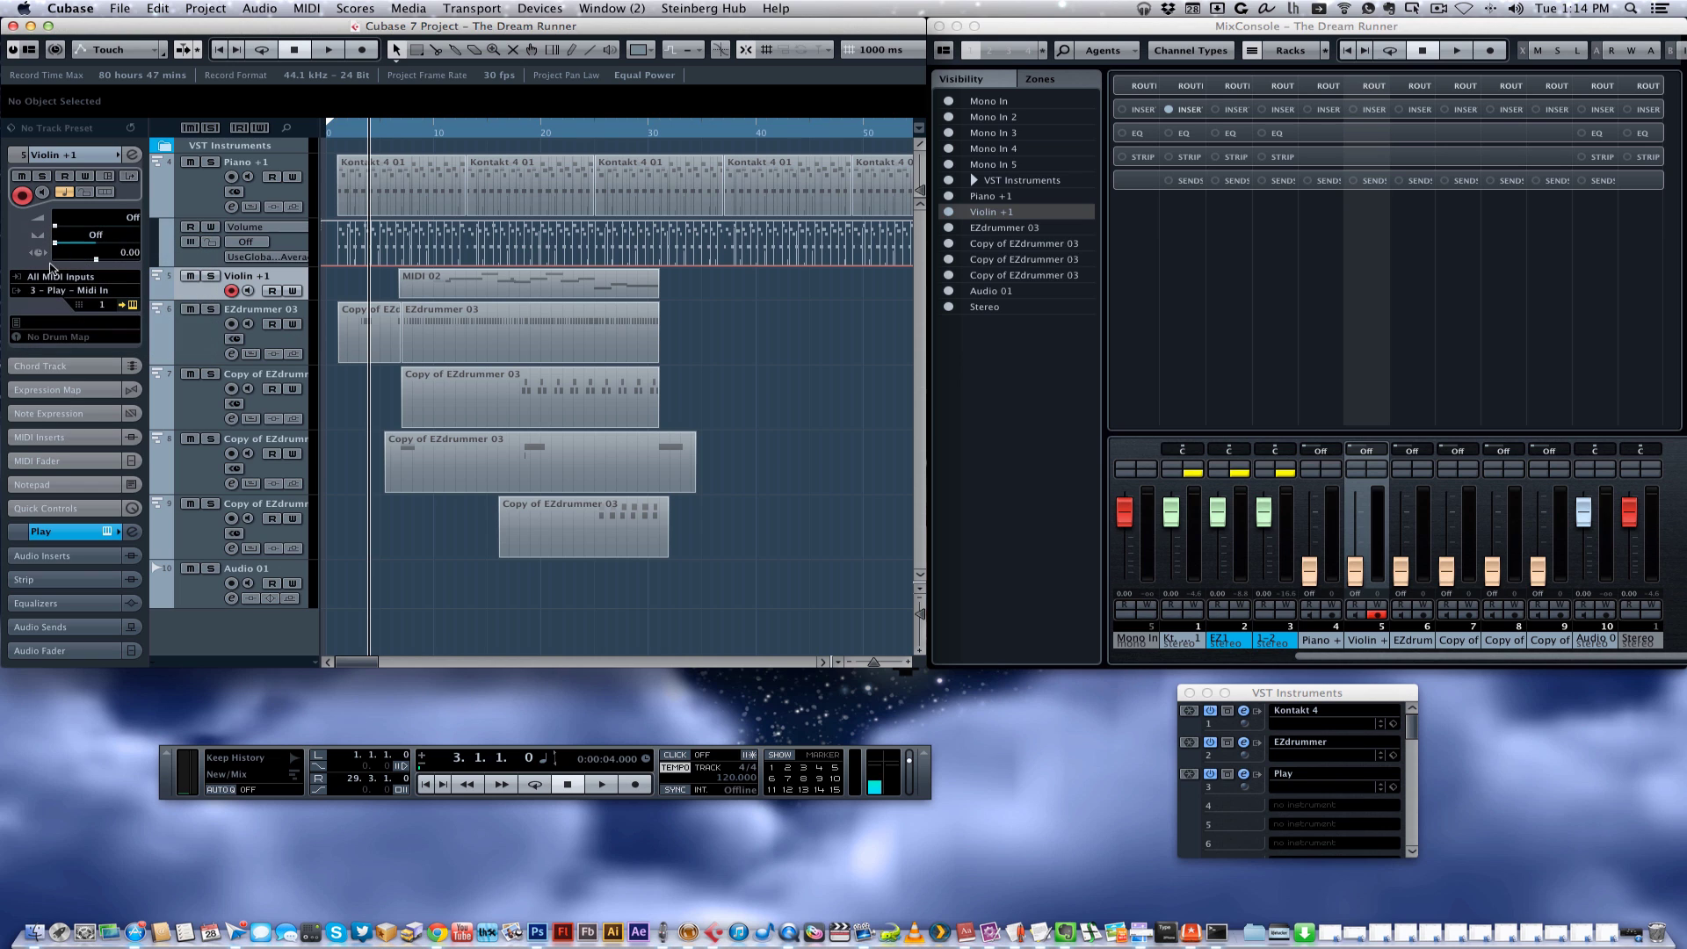
pyautogui.click(91, 288)
pyautogui.press('Escape')
# Add one new MIDI track below the Violin +1 track
pyautogui.rightClick(205, 625)
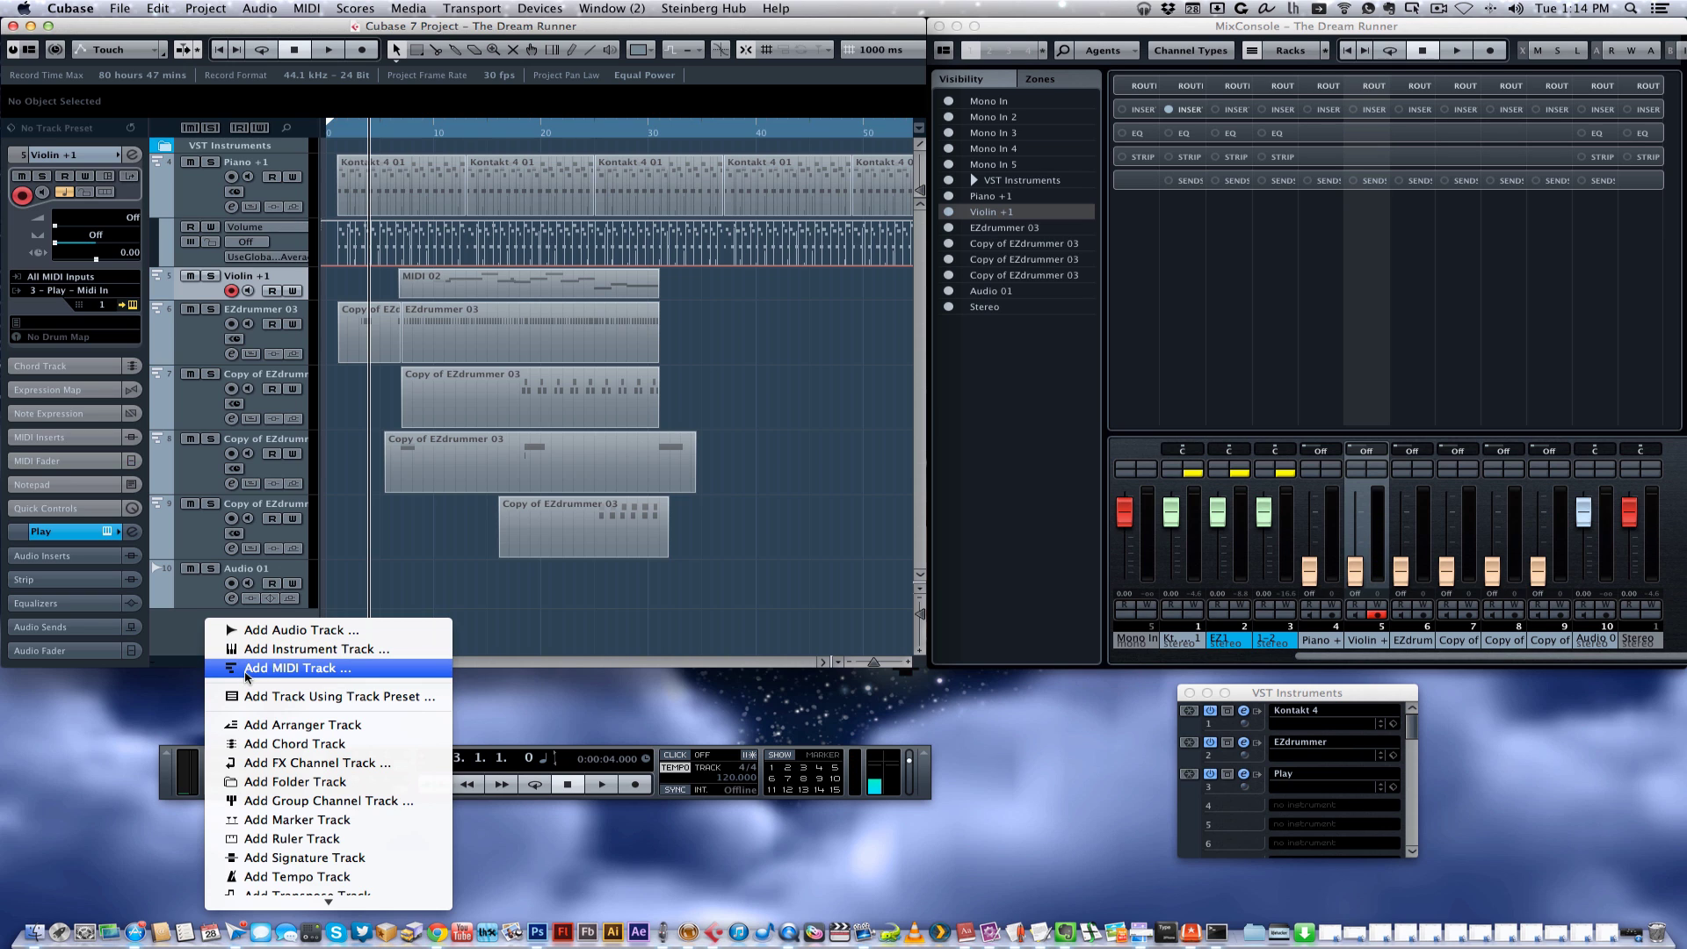
pyautogui.click(207, 8)
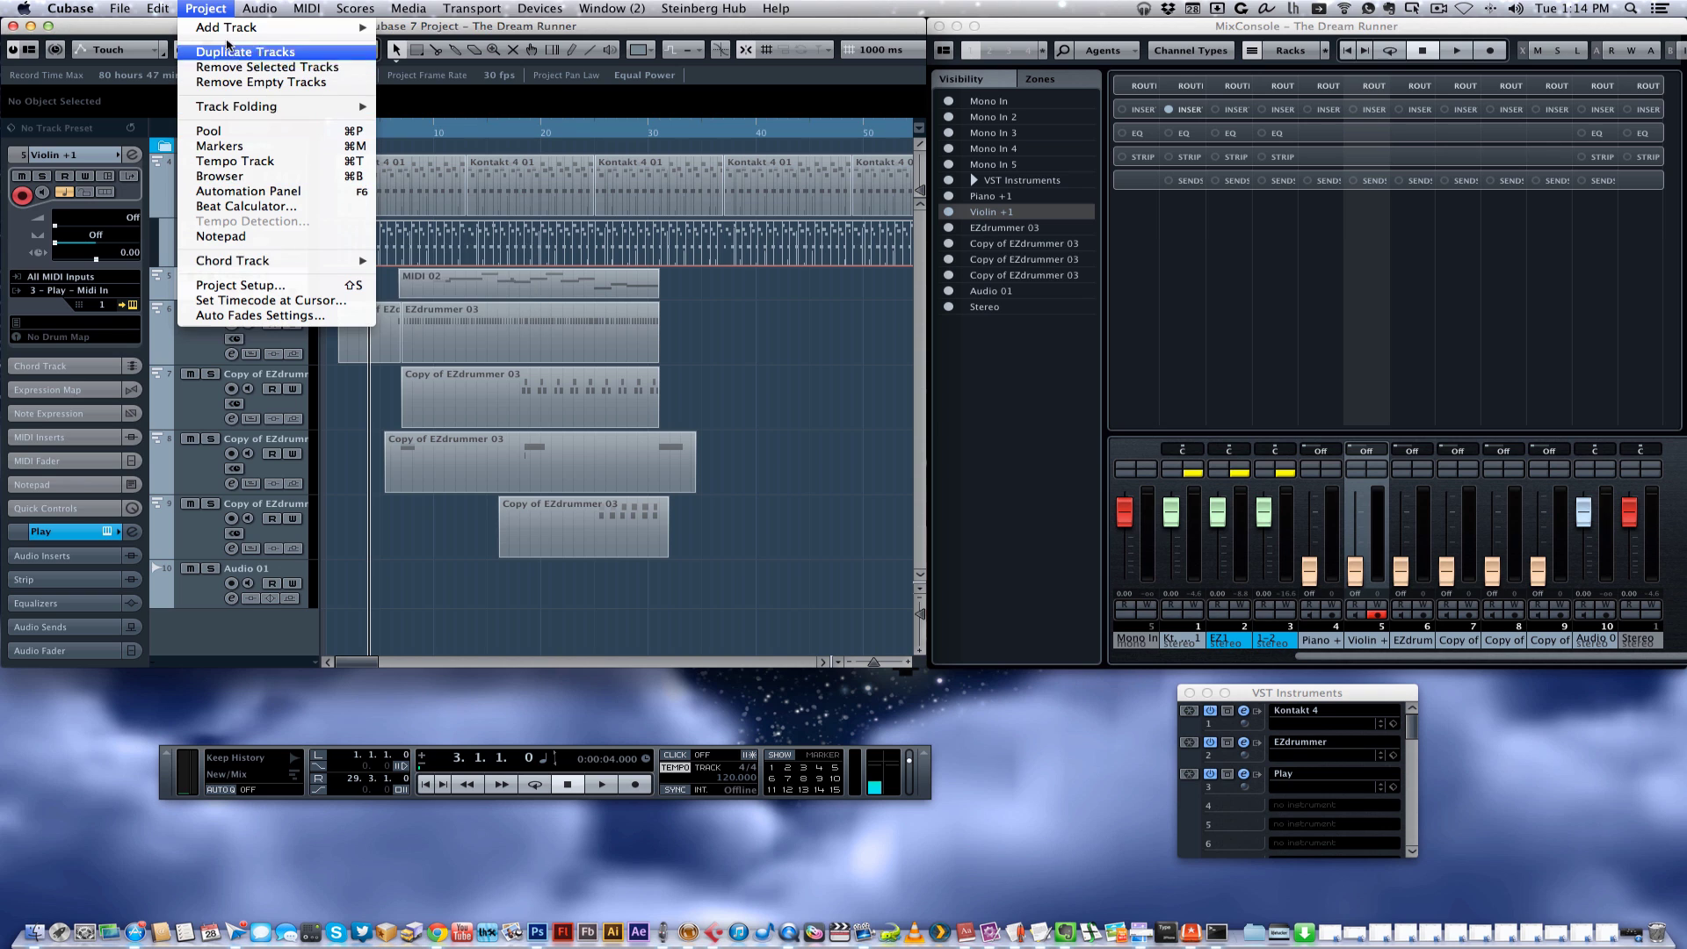
pyautogui.moveTo(232, 27)
pyautogui.click(434, 72)
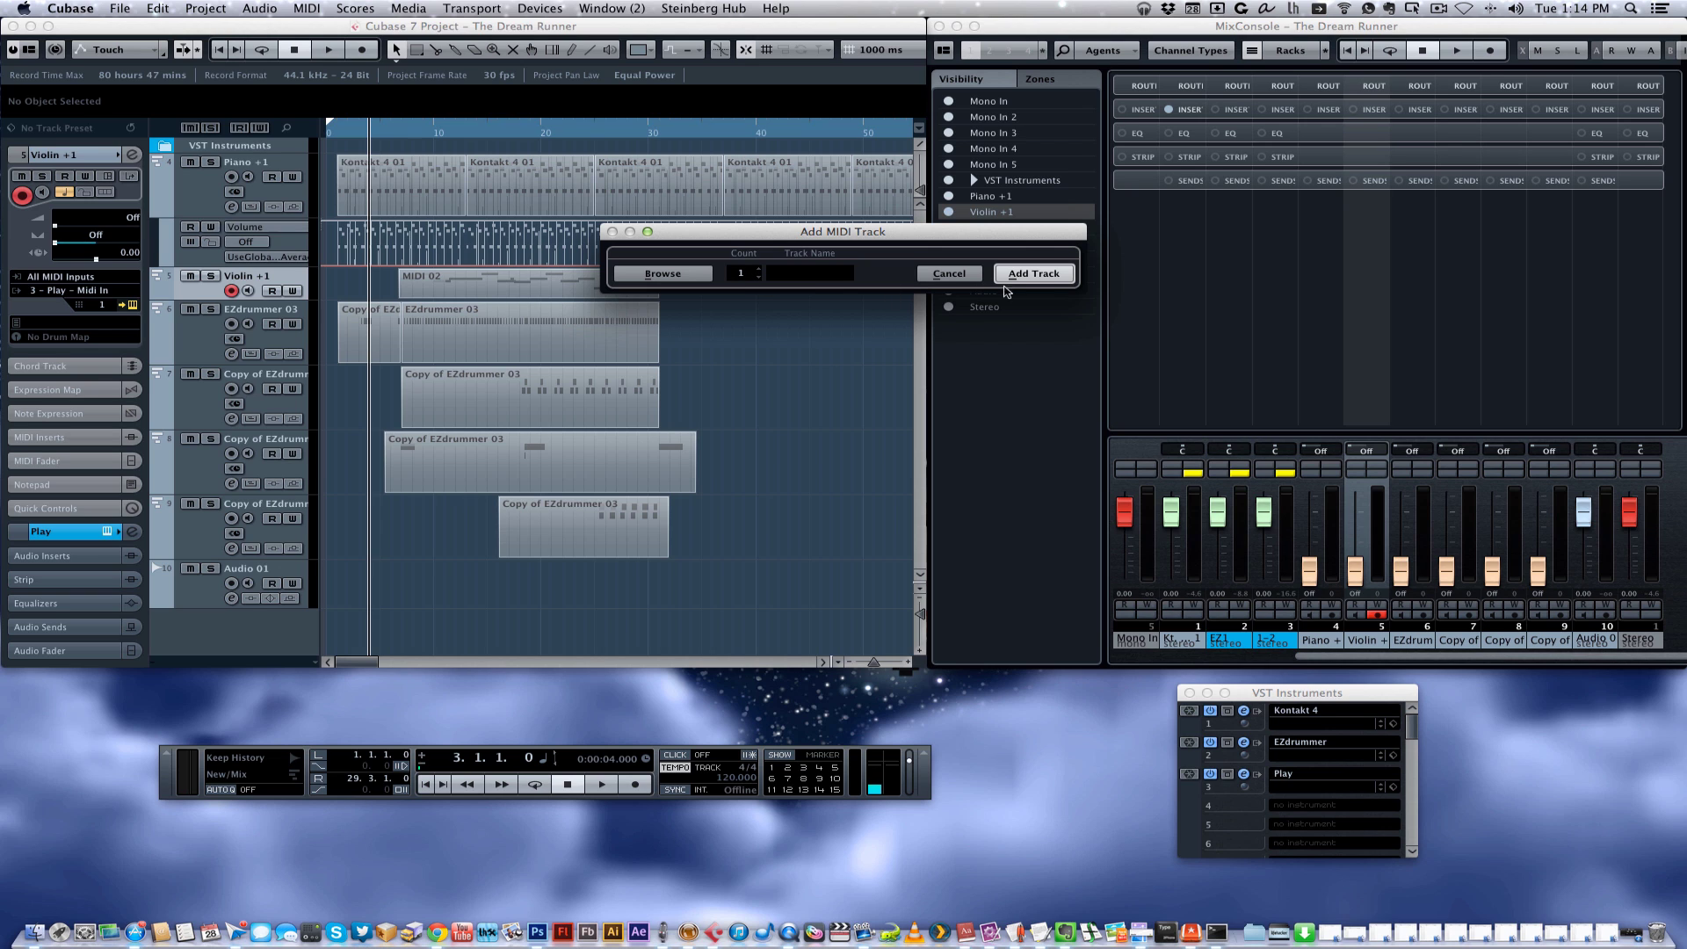
pyautogui.click(1019, 277)
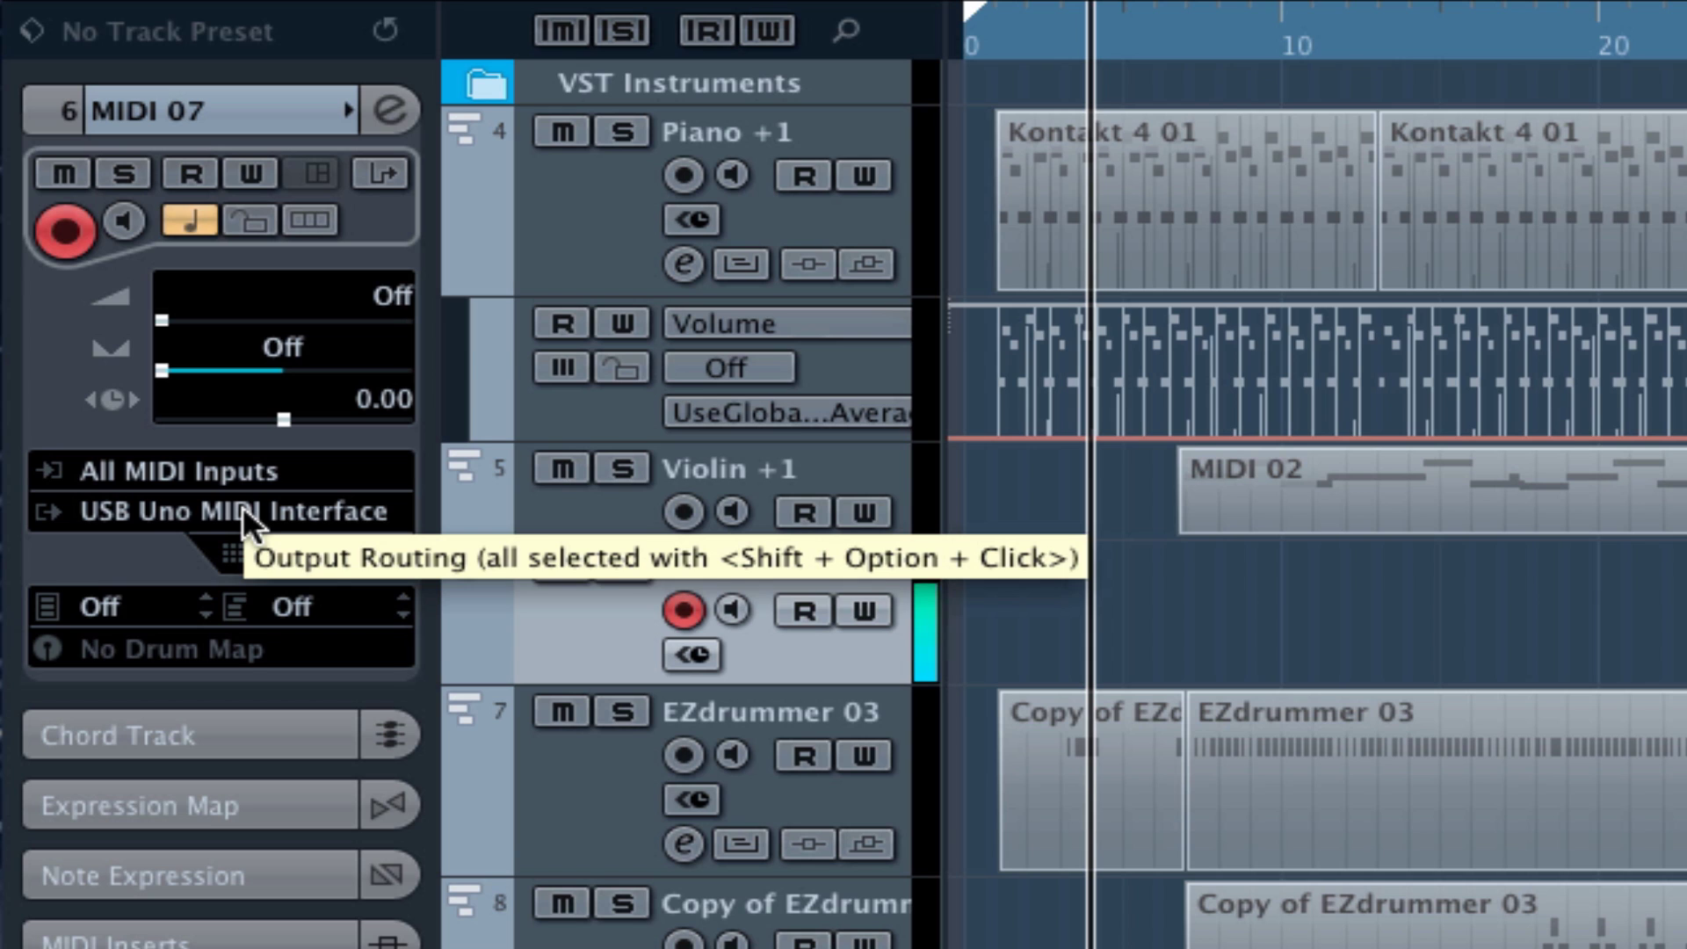
# Route the new MIDI track's output to 1 - Kontakt 4 - Midi In on MIDI channel 1
pyautogui.click(242, 510)
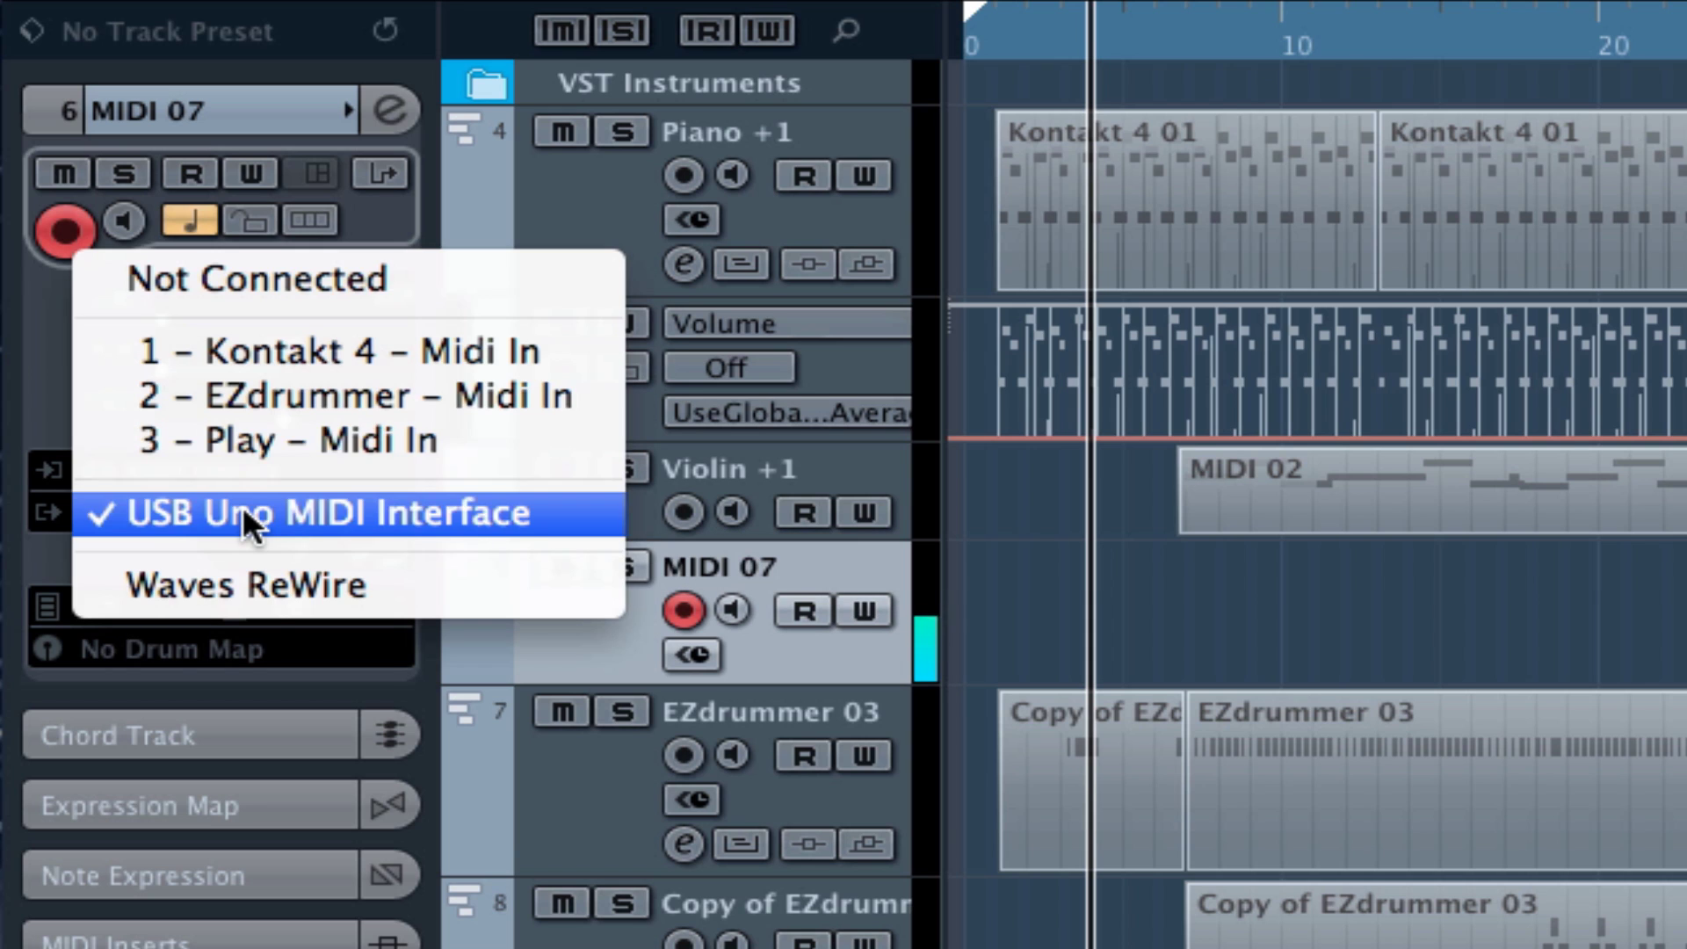
pyautogui.click(395, 362)
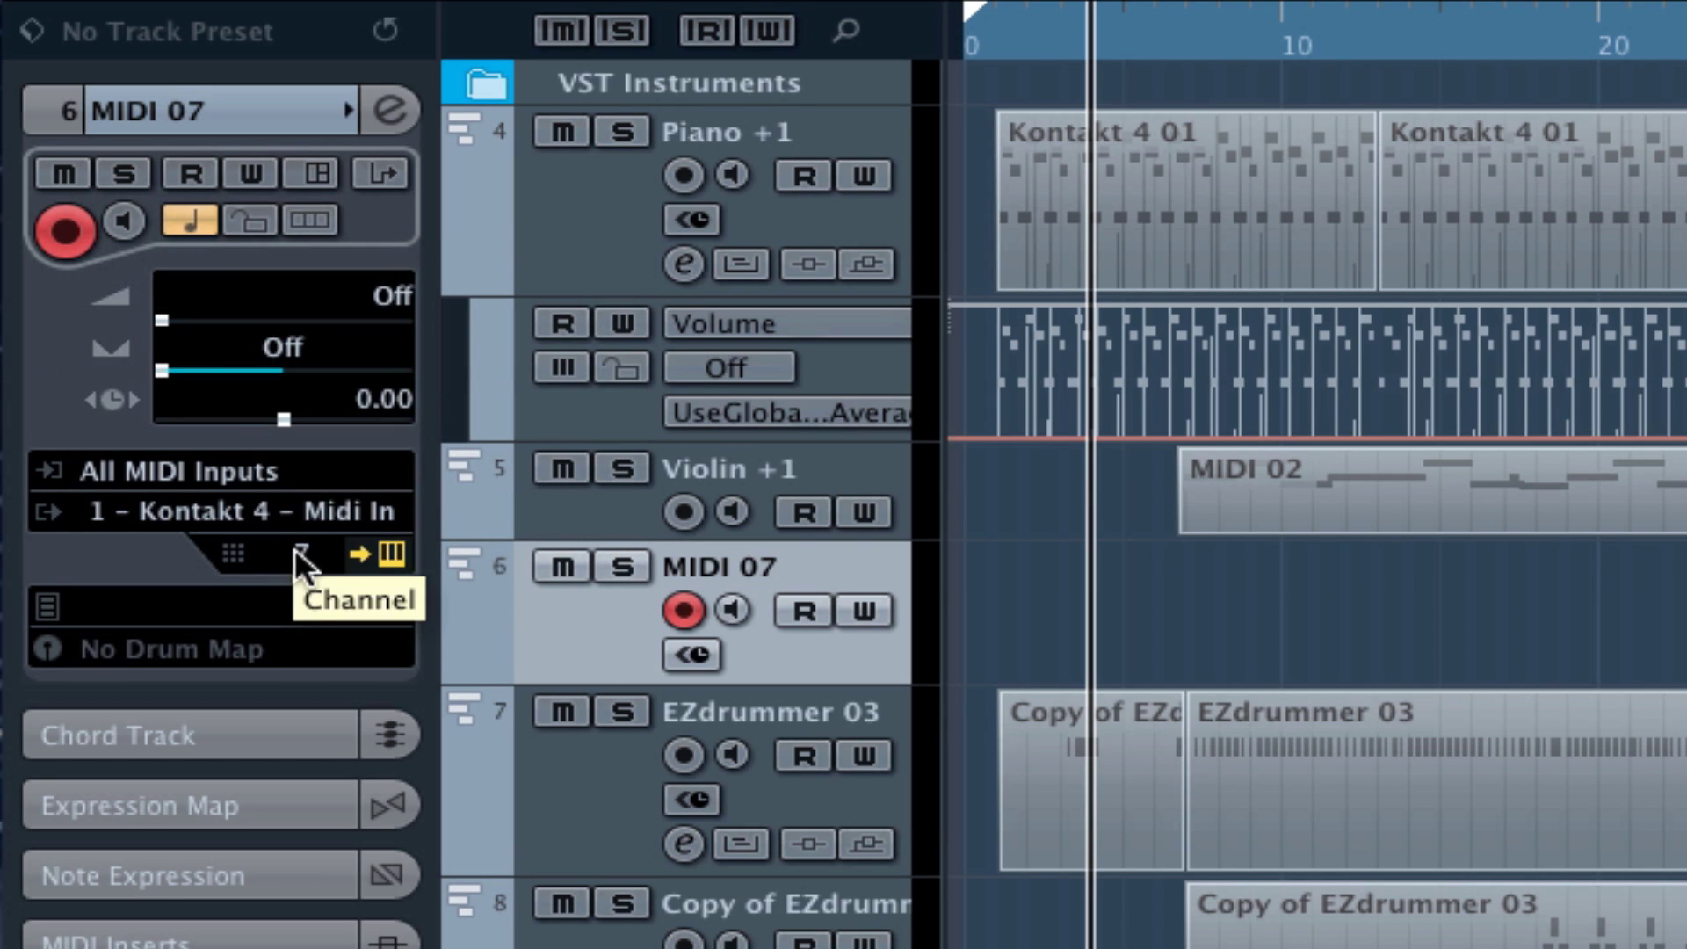
pyautogui.scroll(7, 299, 553)
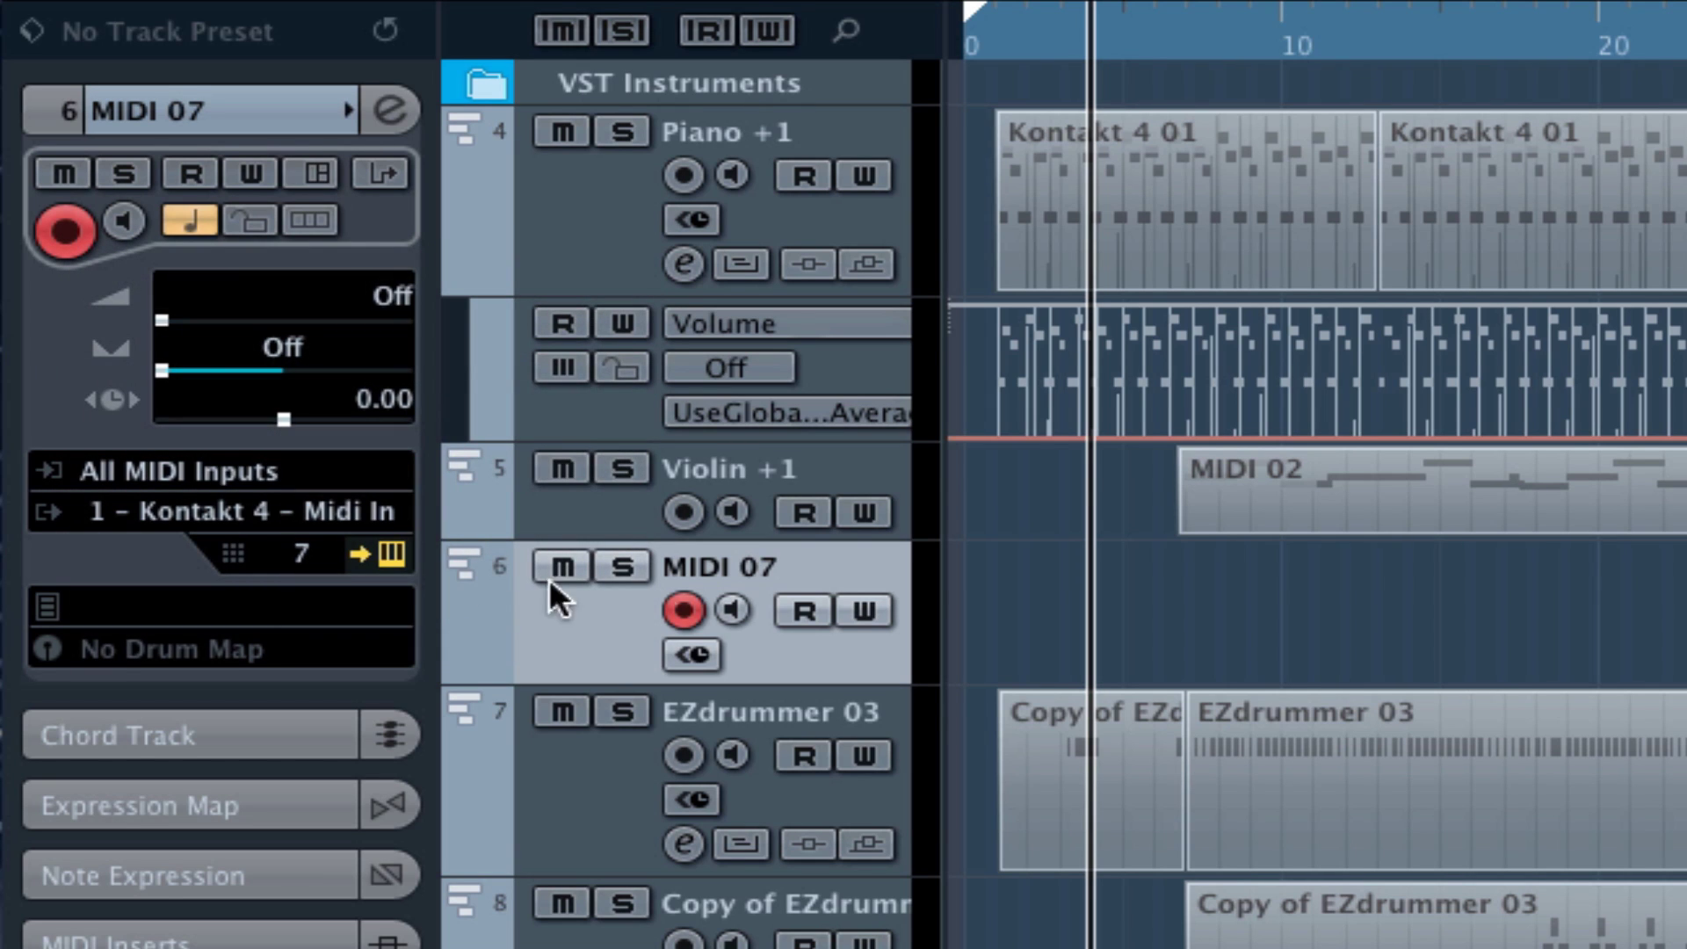
pyautogui.click(304, 552)
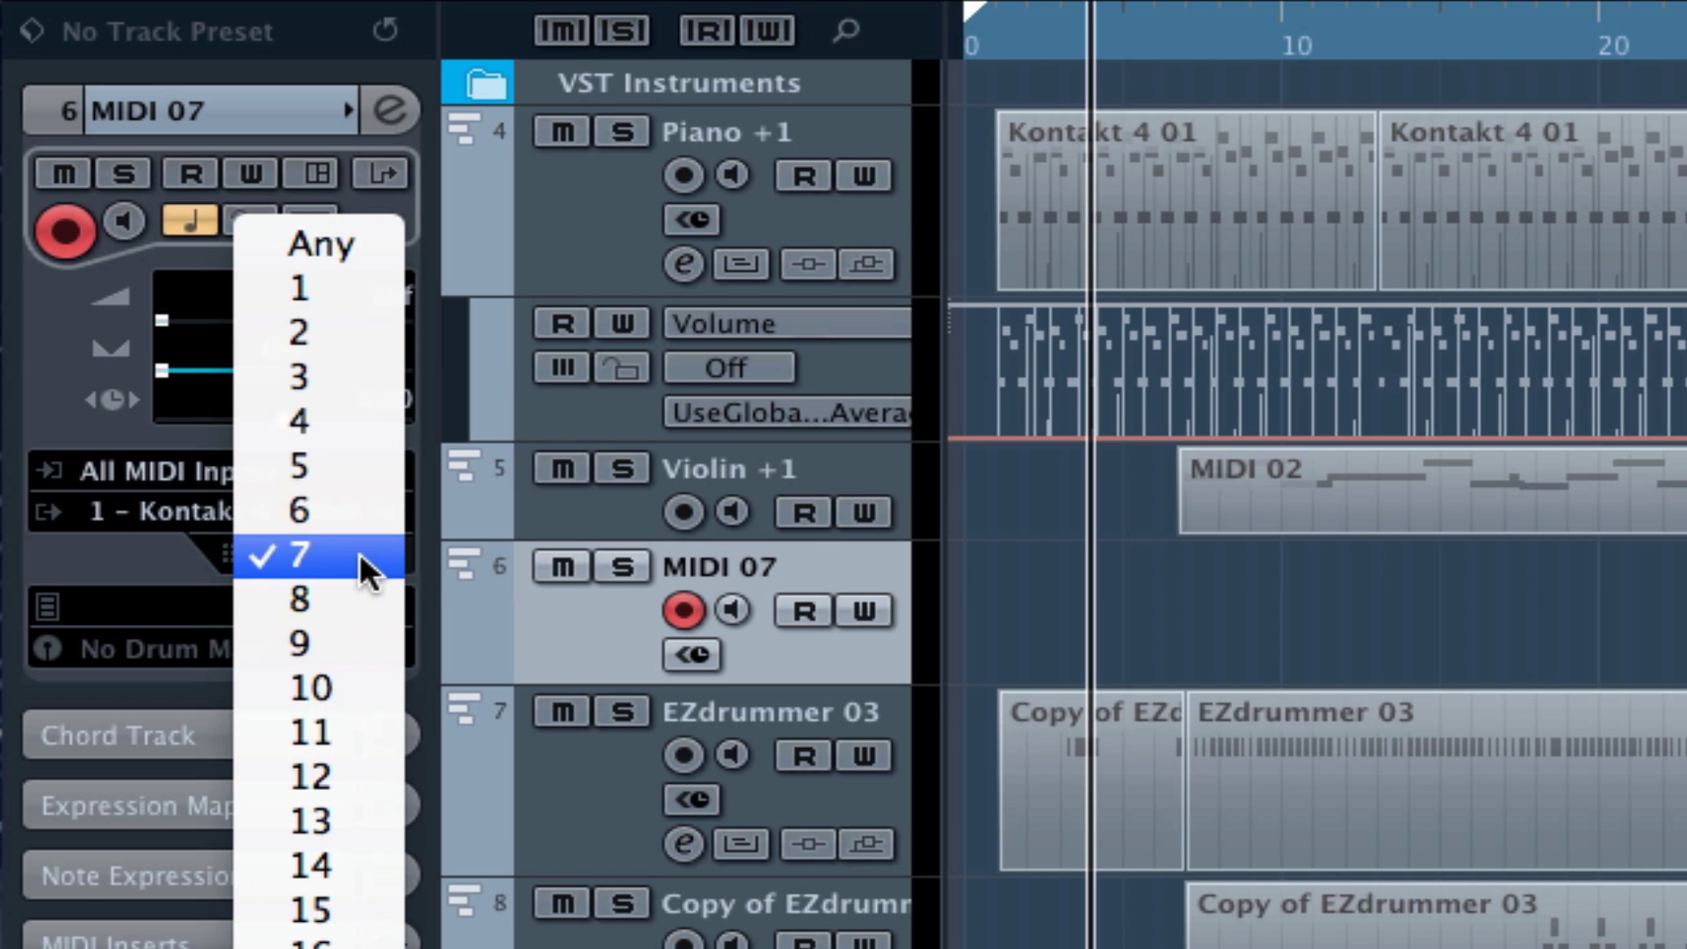
pyautogui.click(1383, 719)
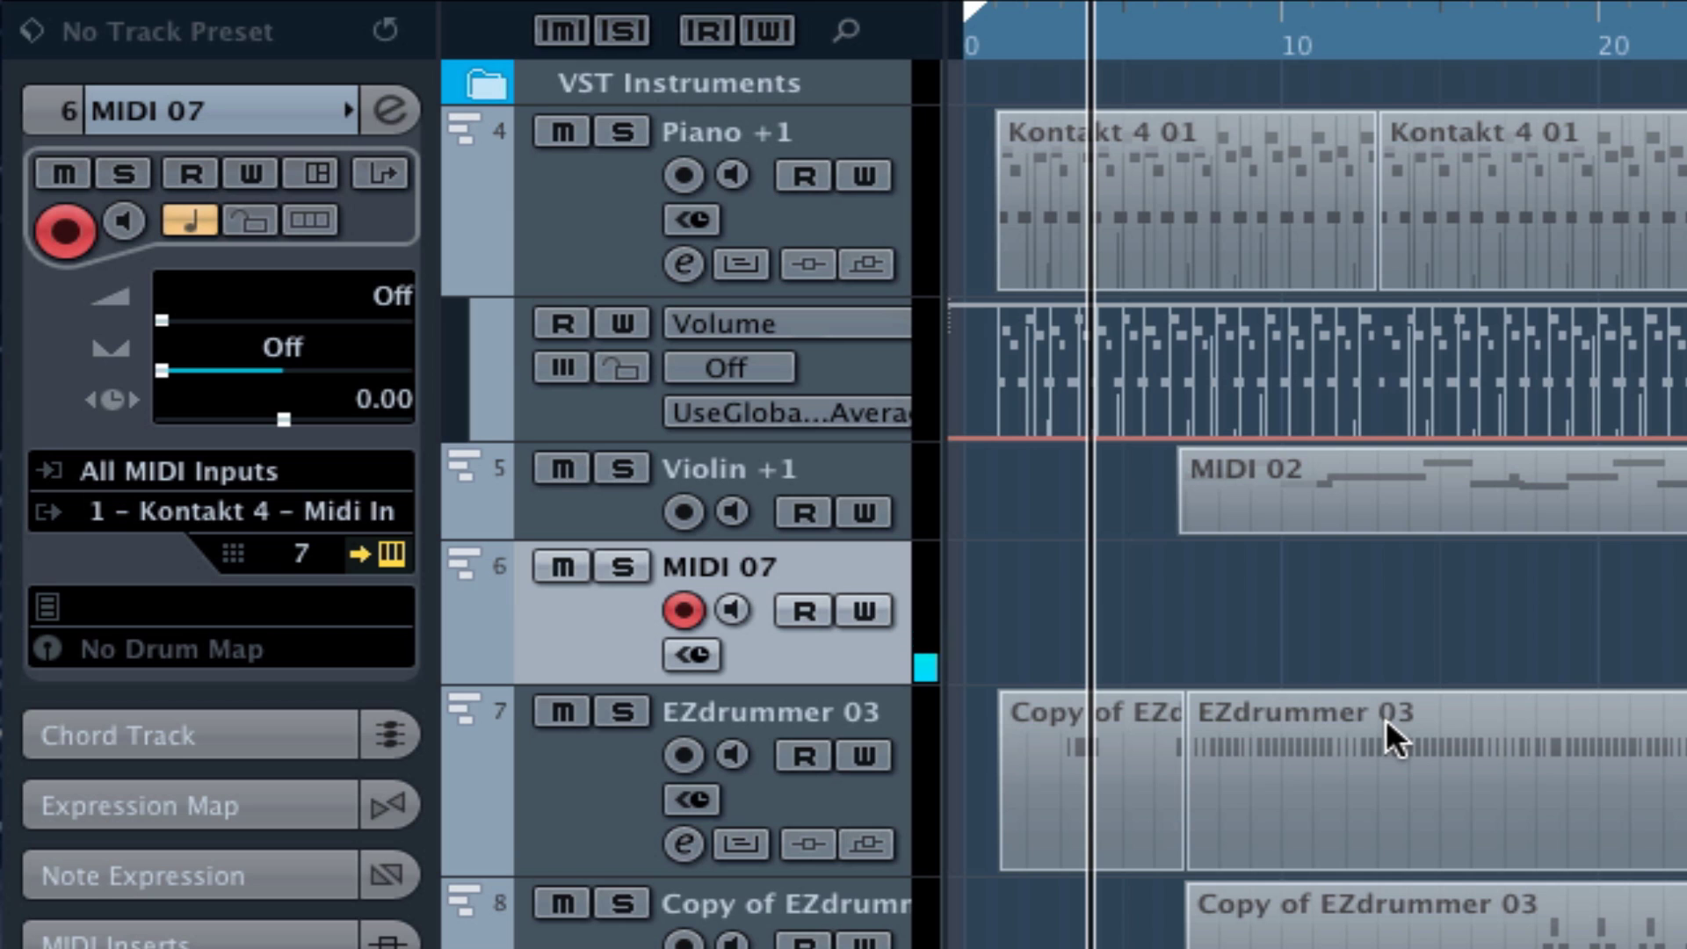
pyautogui.click(295, 553)
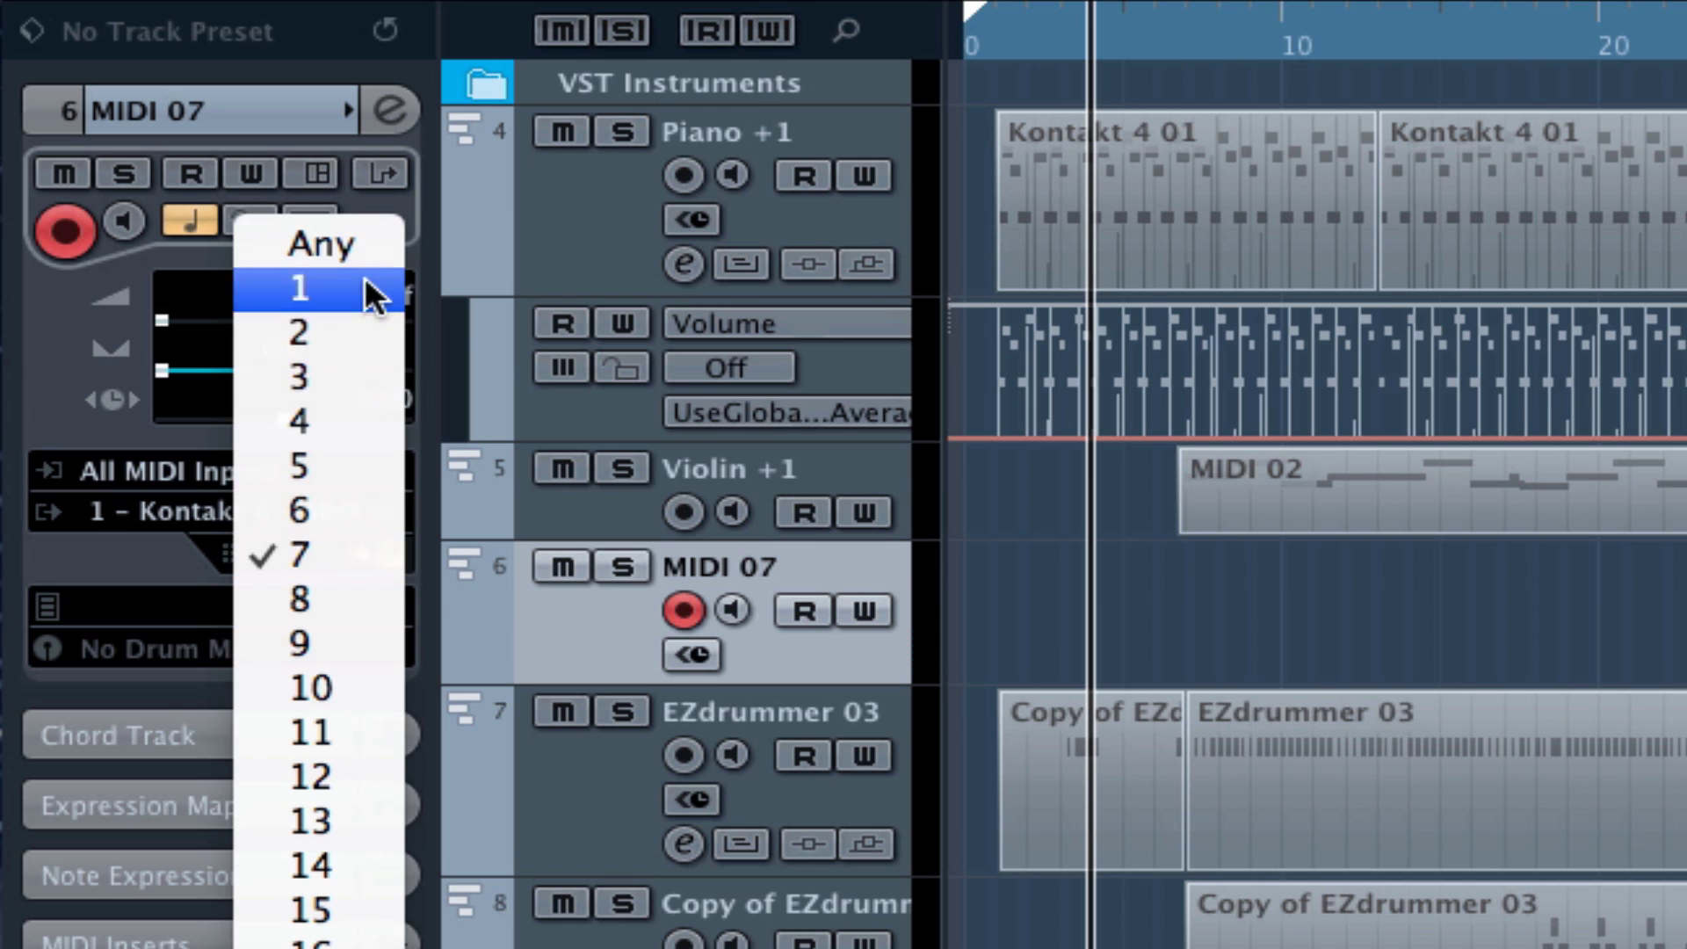
pyautogui.click(365, 287)
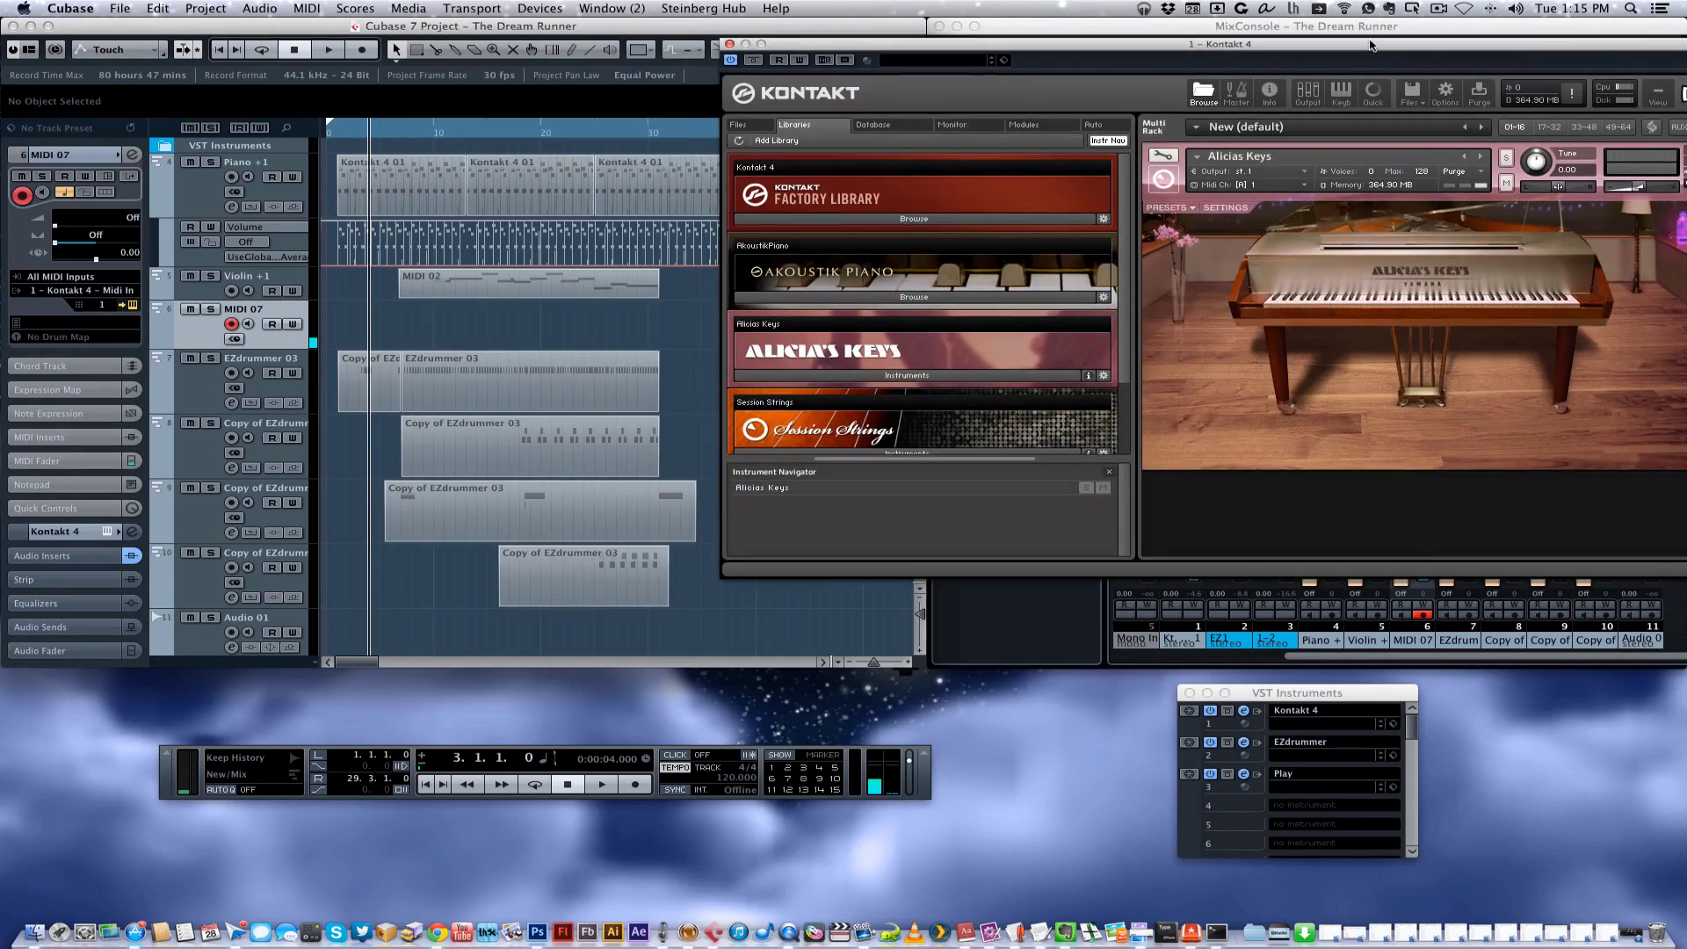
# Move the Kontakt 4 window toward the screen centre and view the output choices for the Alicias Keys instrument
pyautogui.moveTo(1373, 48); pyautogui.dragTo(1077, 164)
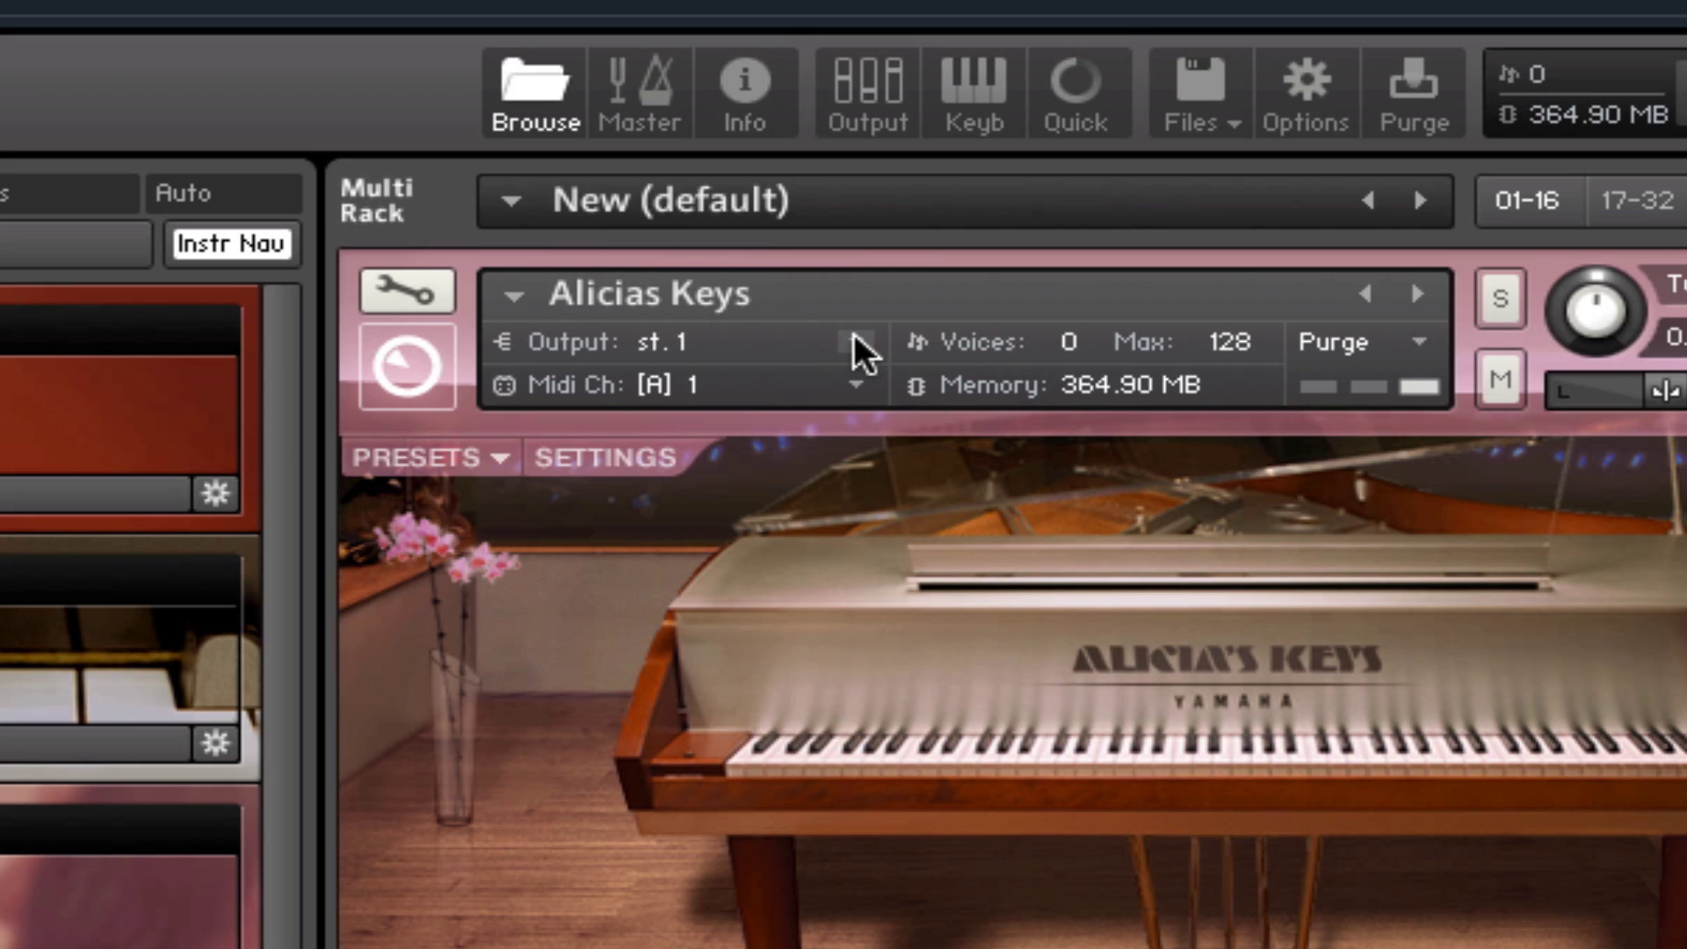
pyautogui.click(854, 339)
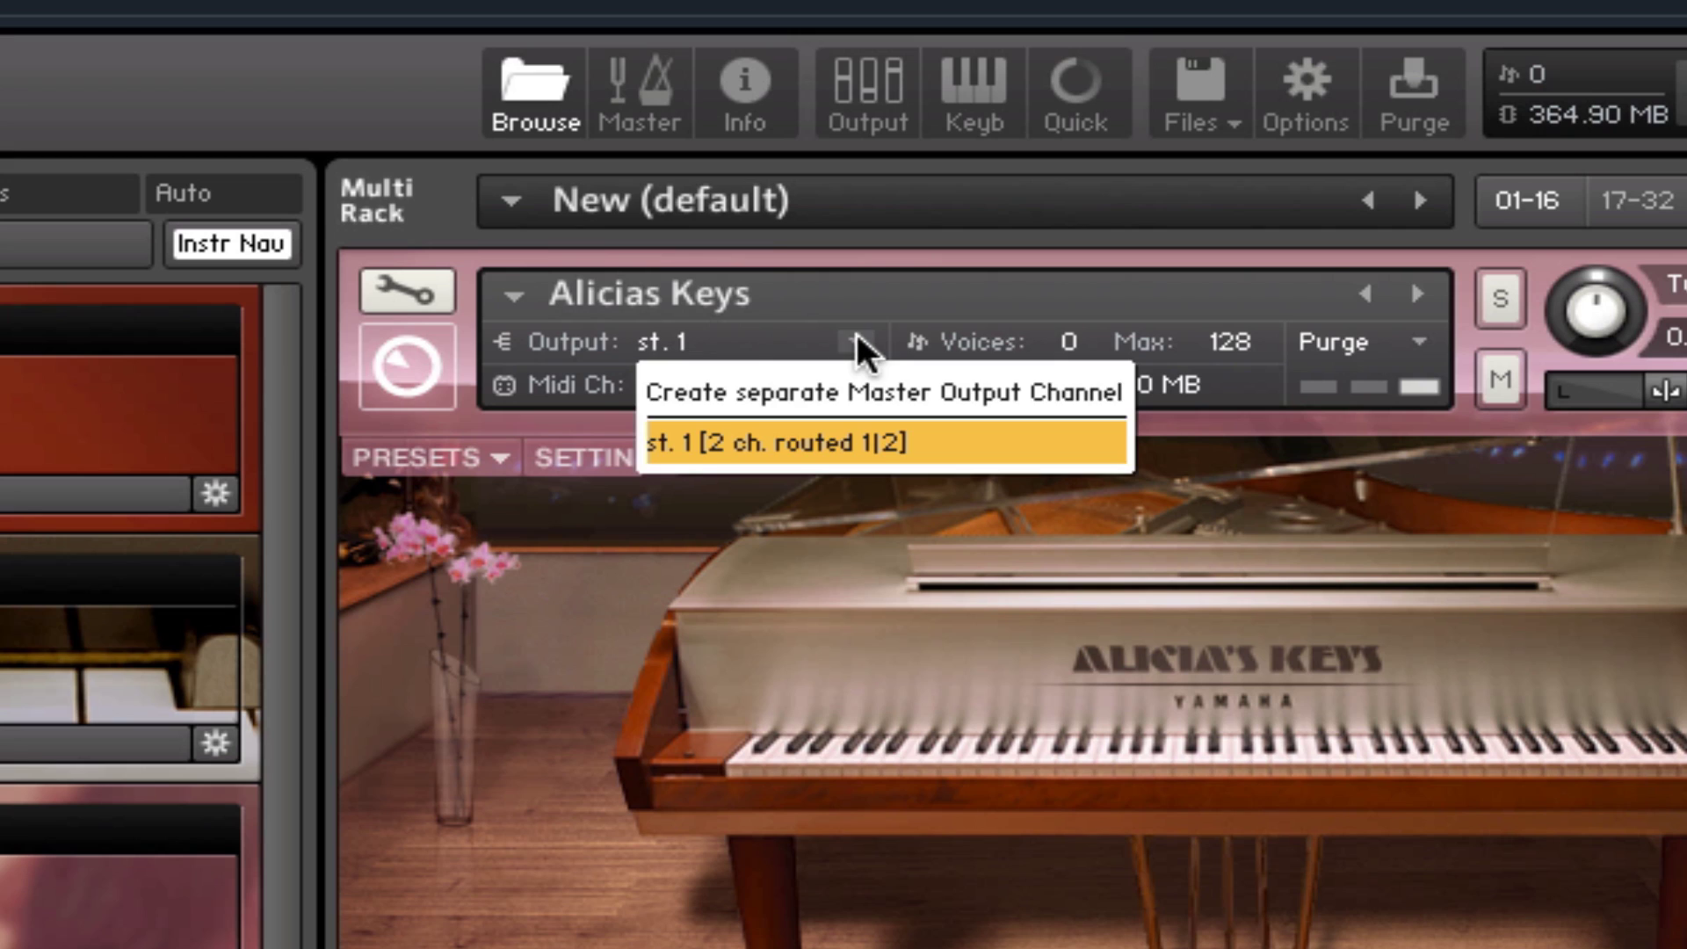
pyautogui.click(797, 345)
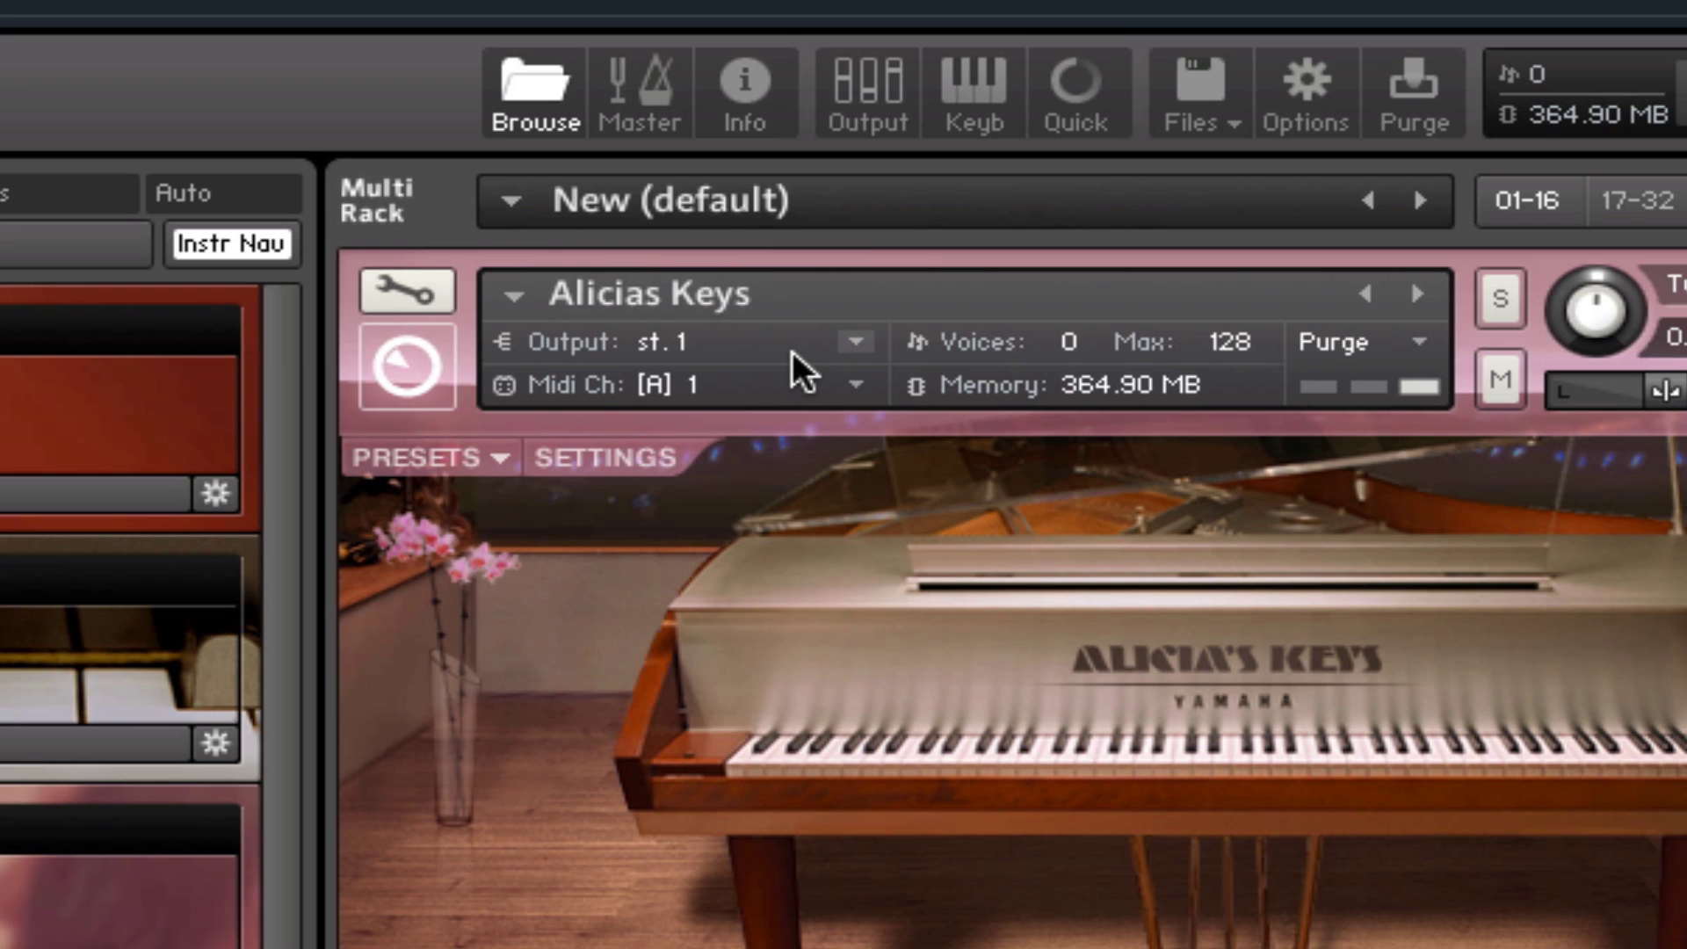
# Set the Alicias Keys MIDI channel to Port A channel 2 and the MIDI 07 track's channel to 2
pyautogui.click(857, 395)
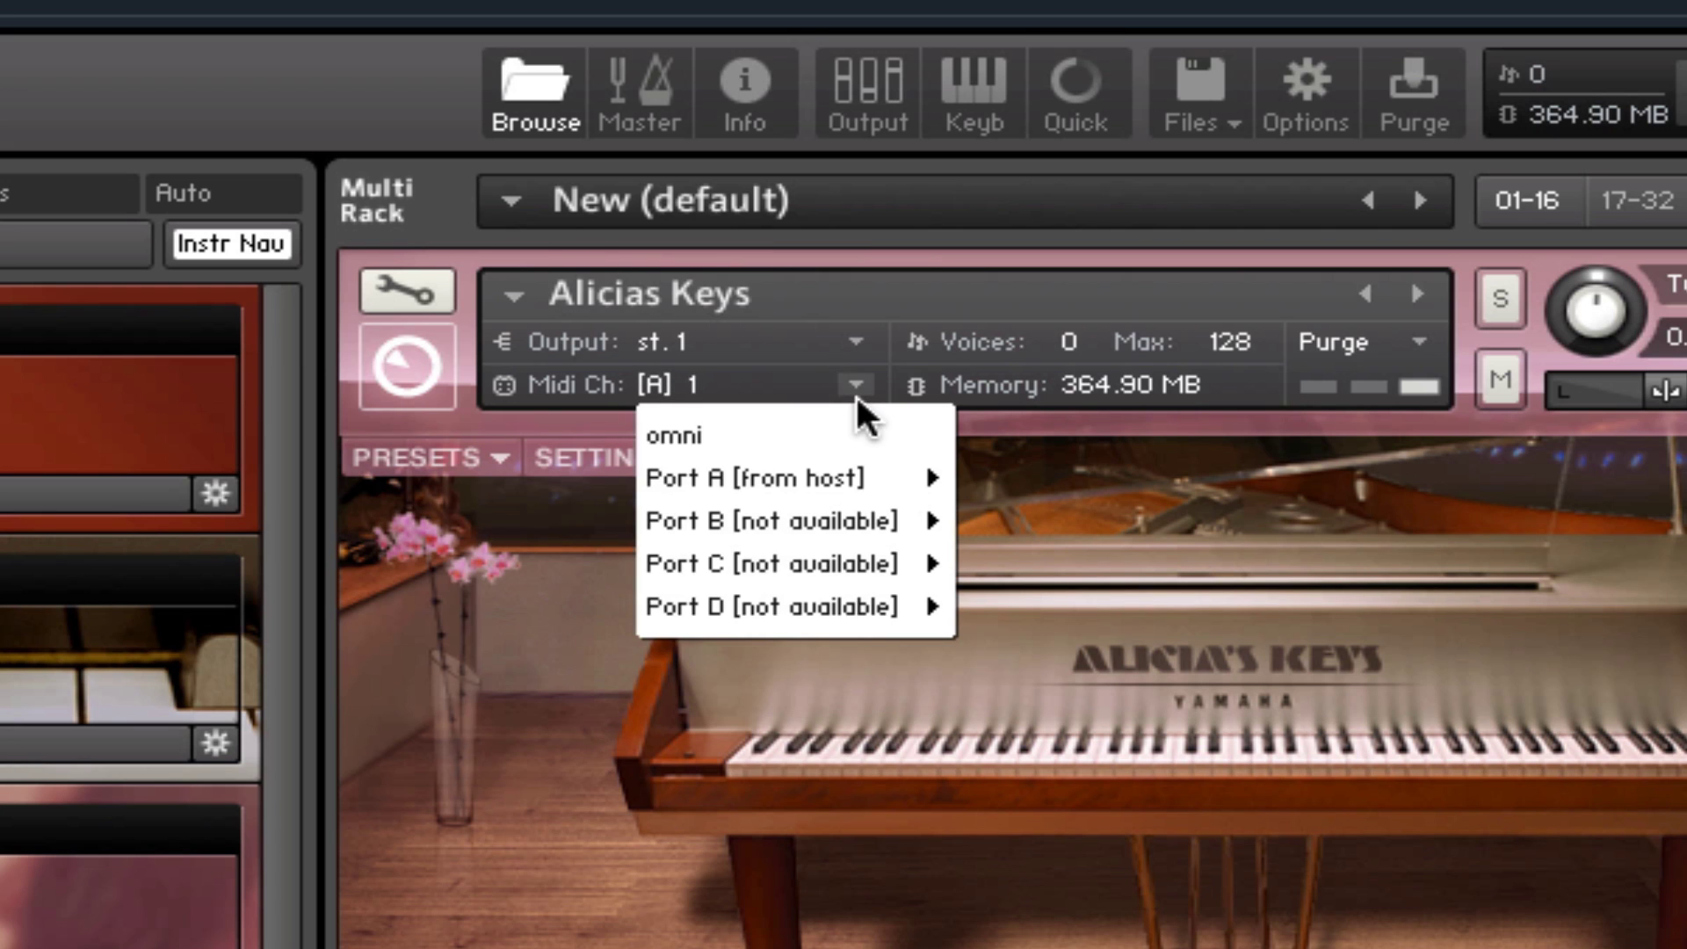
pyautogui.moveTo(856, 477)
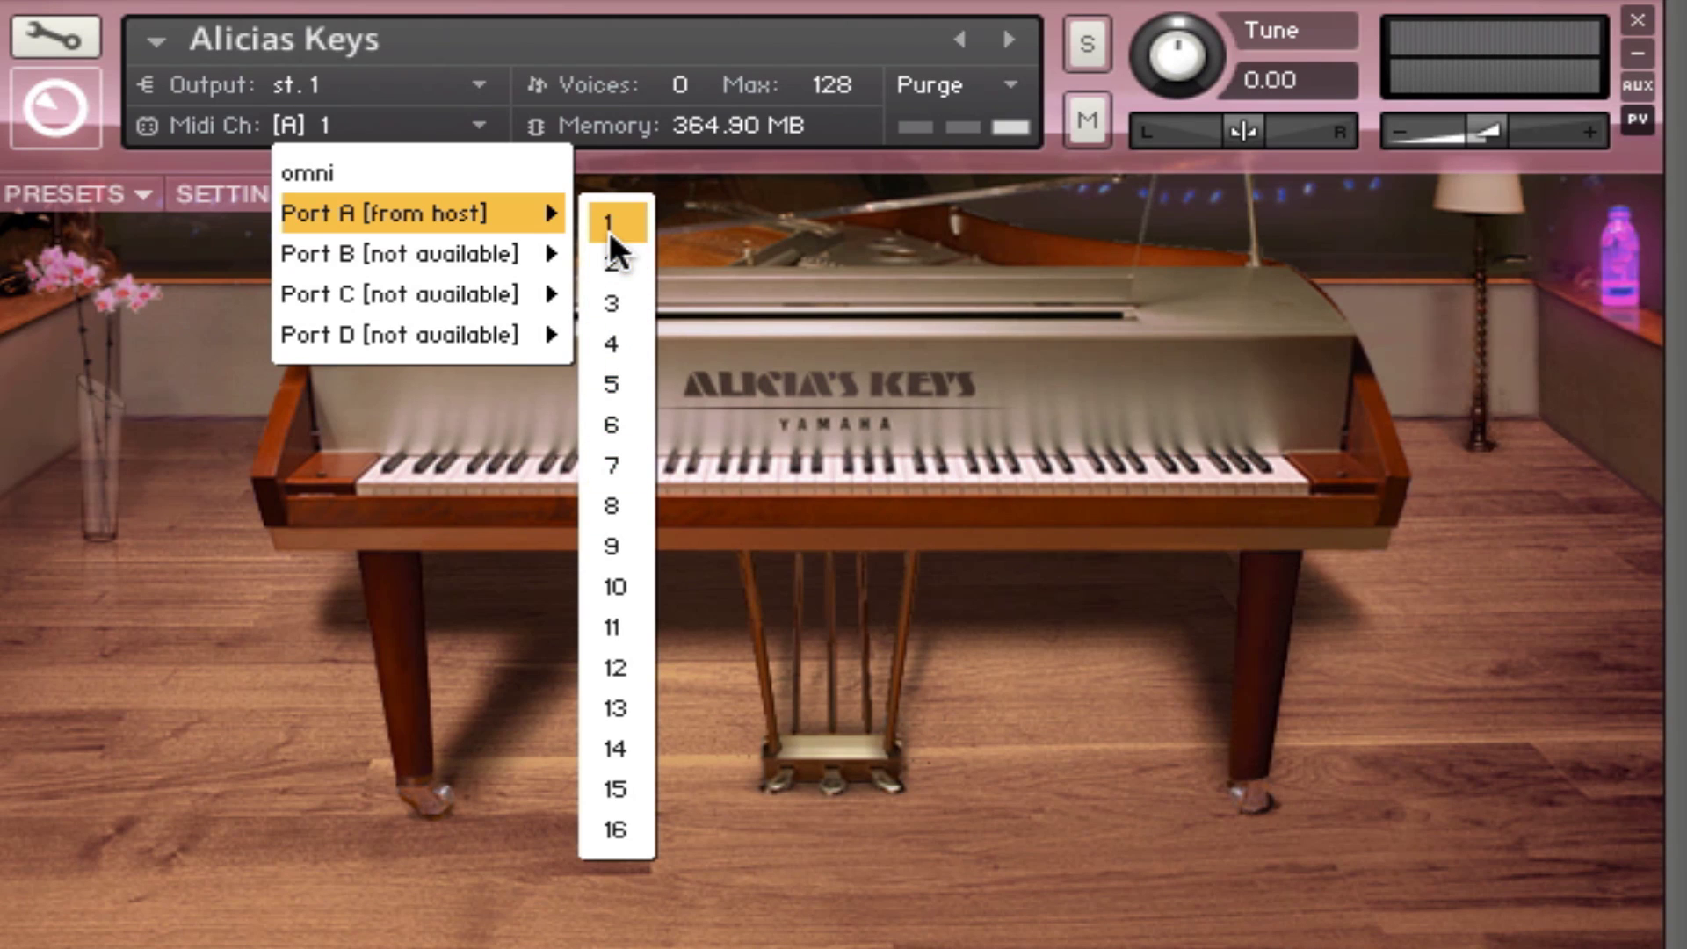
pyautogui.click(617, 266)
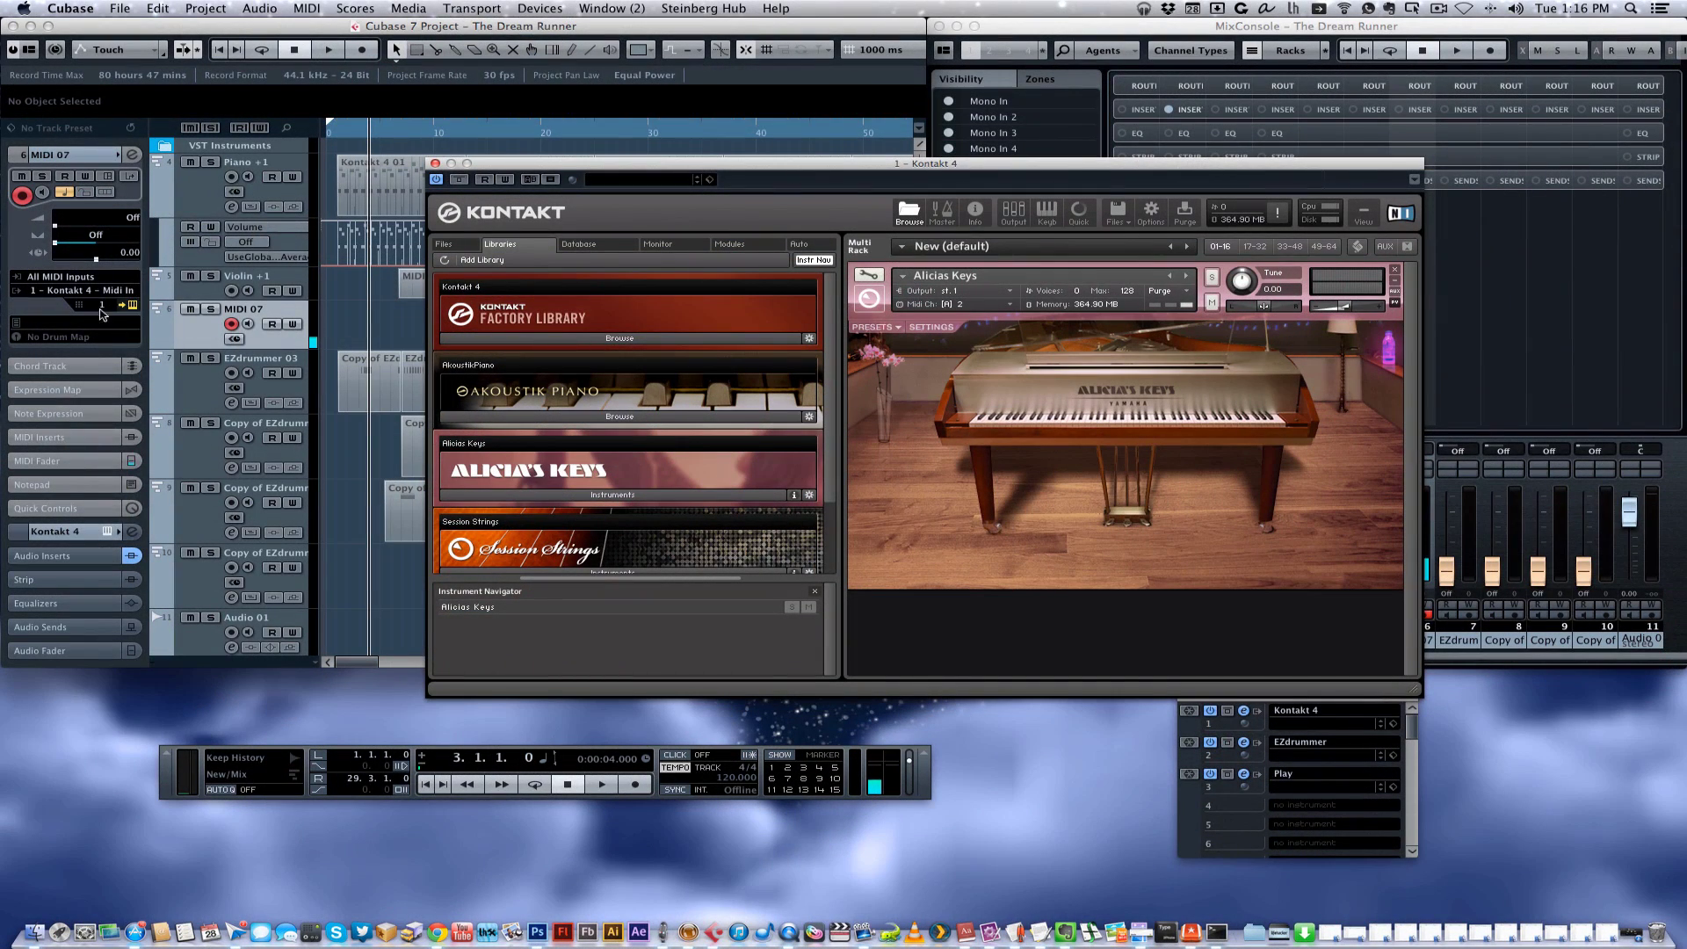
pyautogui.click(101, 314)
pyautogui.click(106, 327)
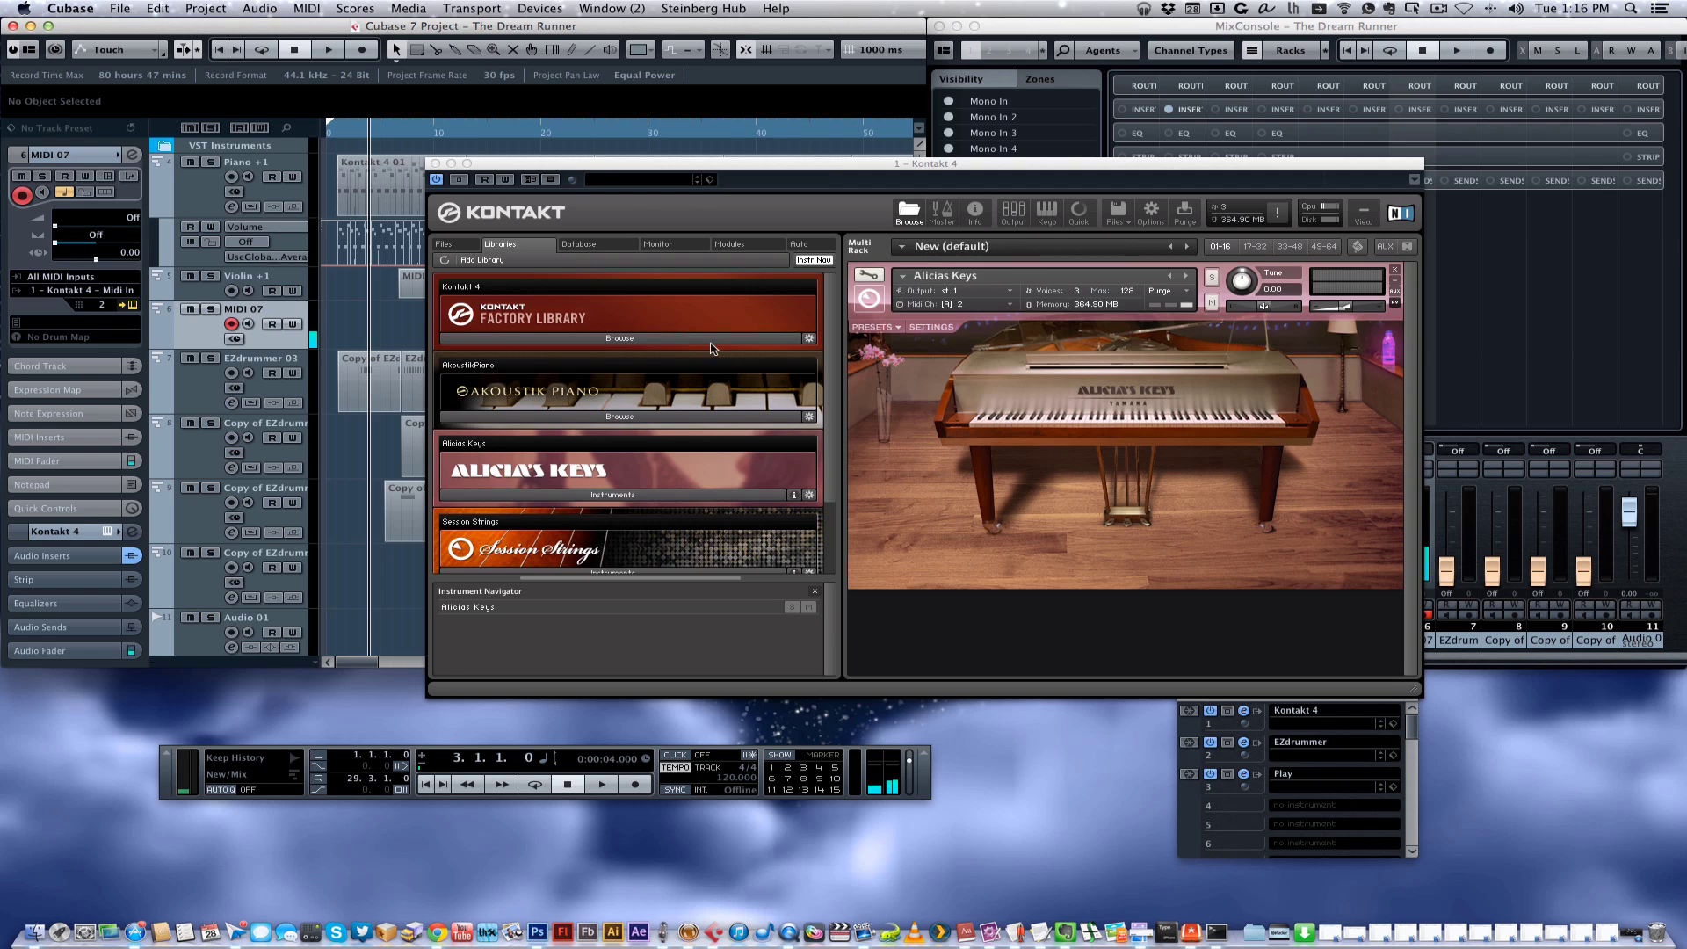
# Set the Alicias Keys MIDI channel to Port A channel 1 and close the Kontakt 4 window
pyautogui.click(988, 304)
pyautogui.moveTo(1000, 342)
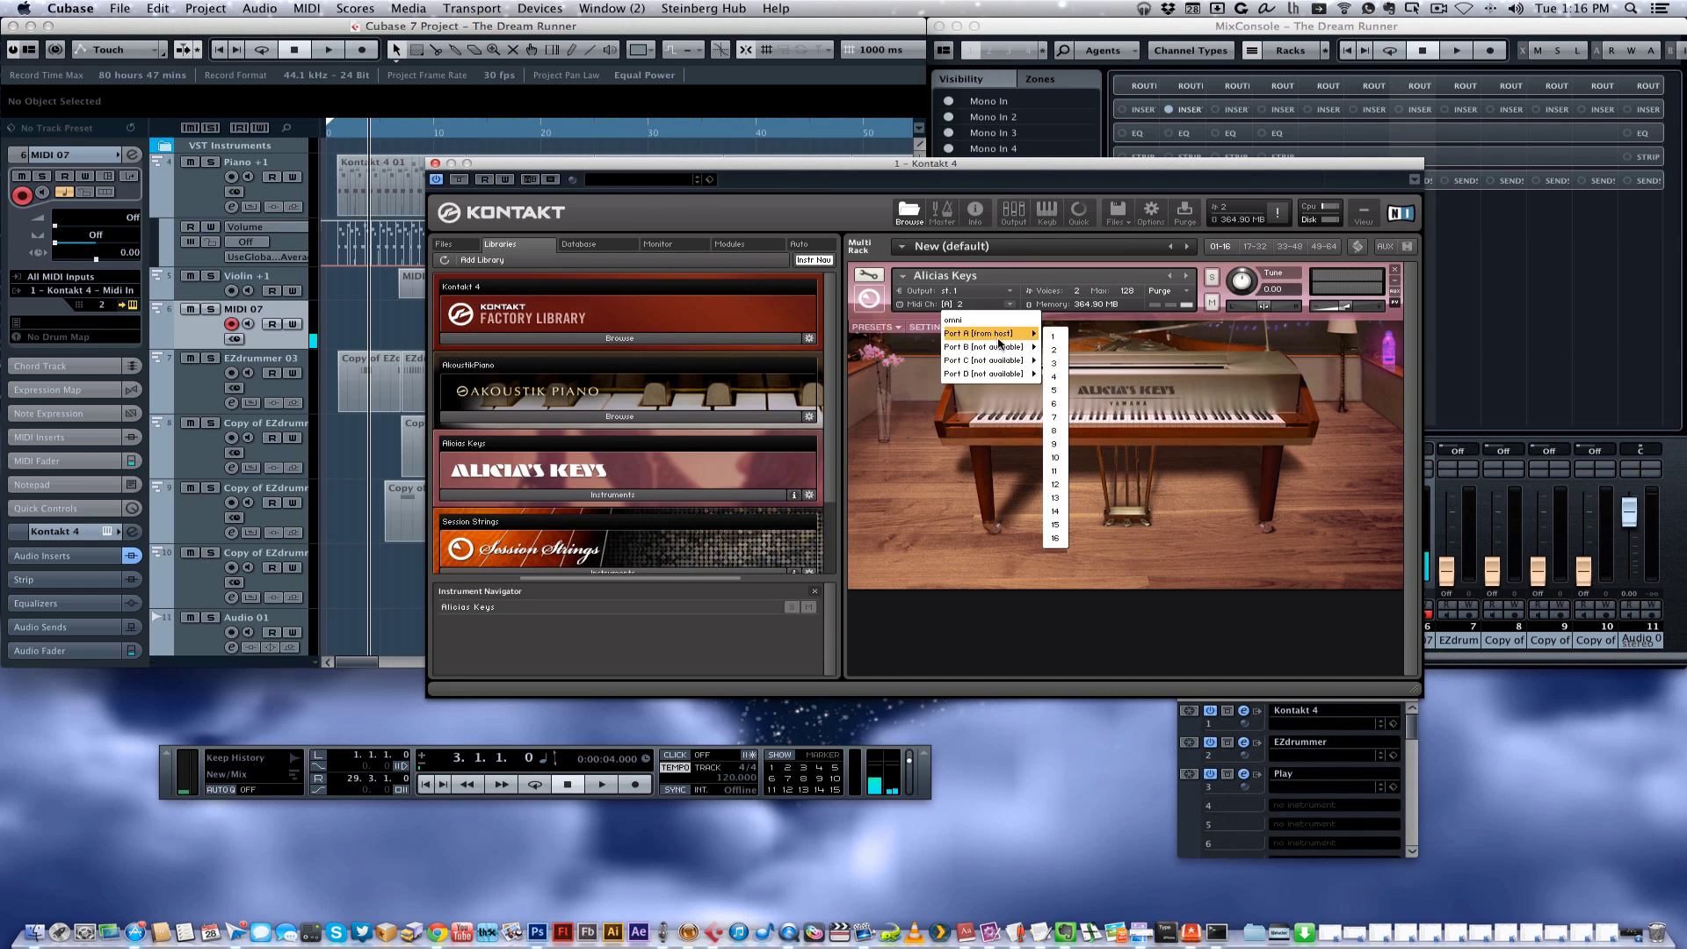
pyautogui.click(1054, 337)
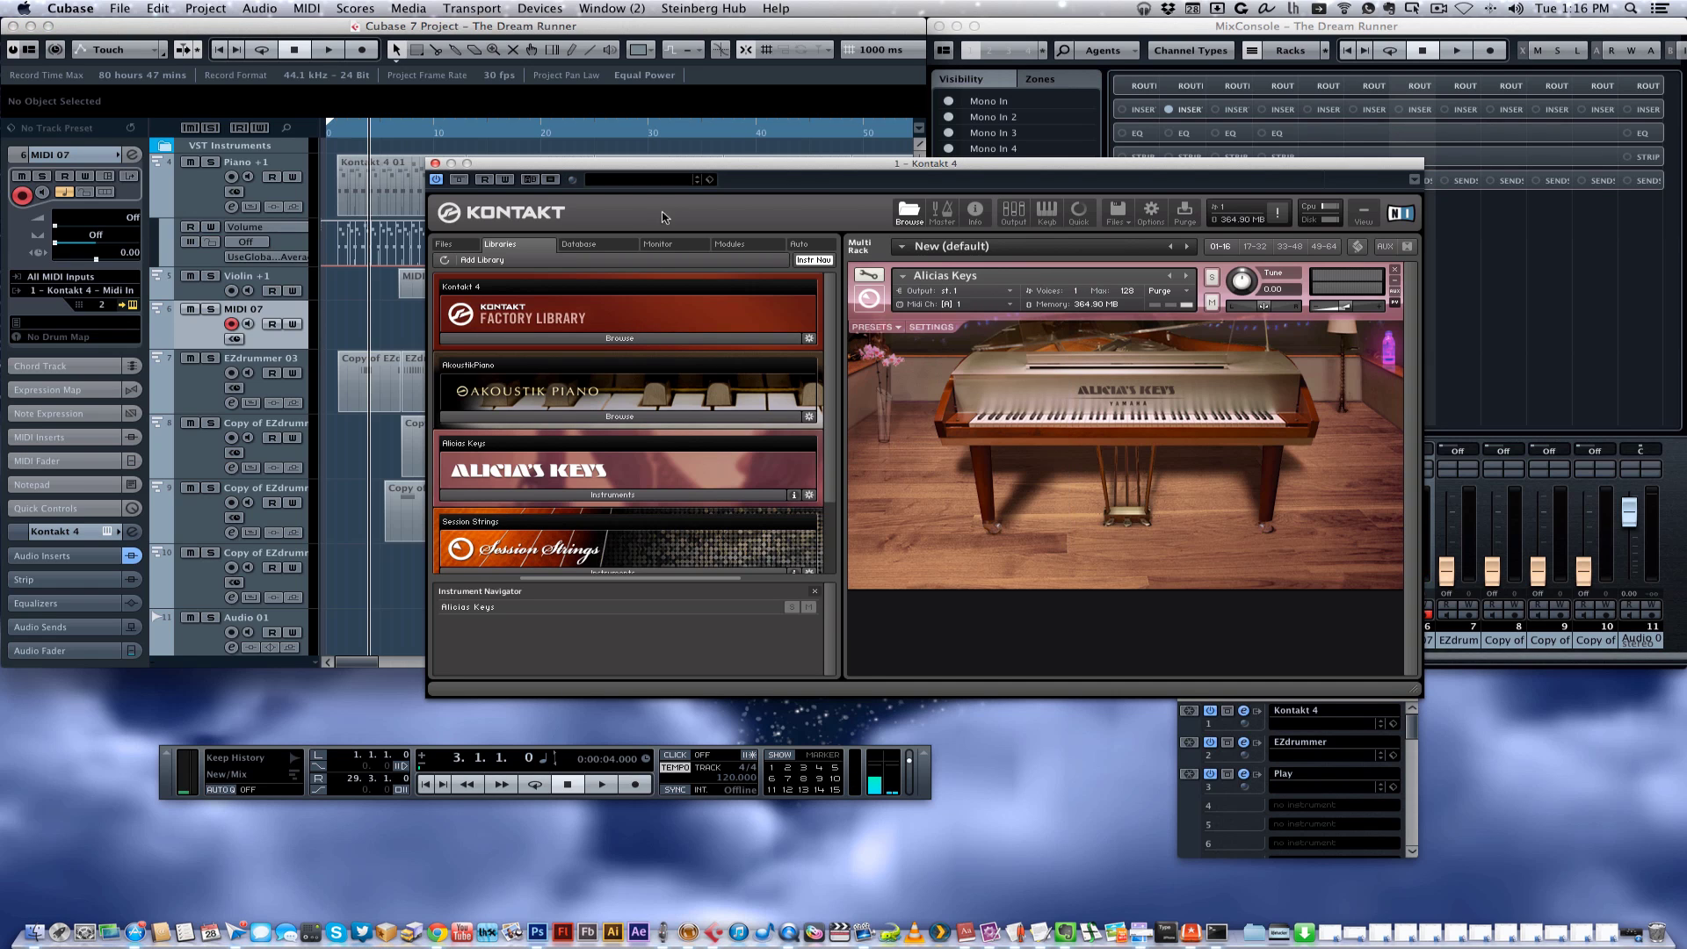
pyautogui.click(434, 164)
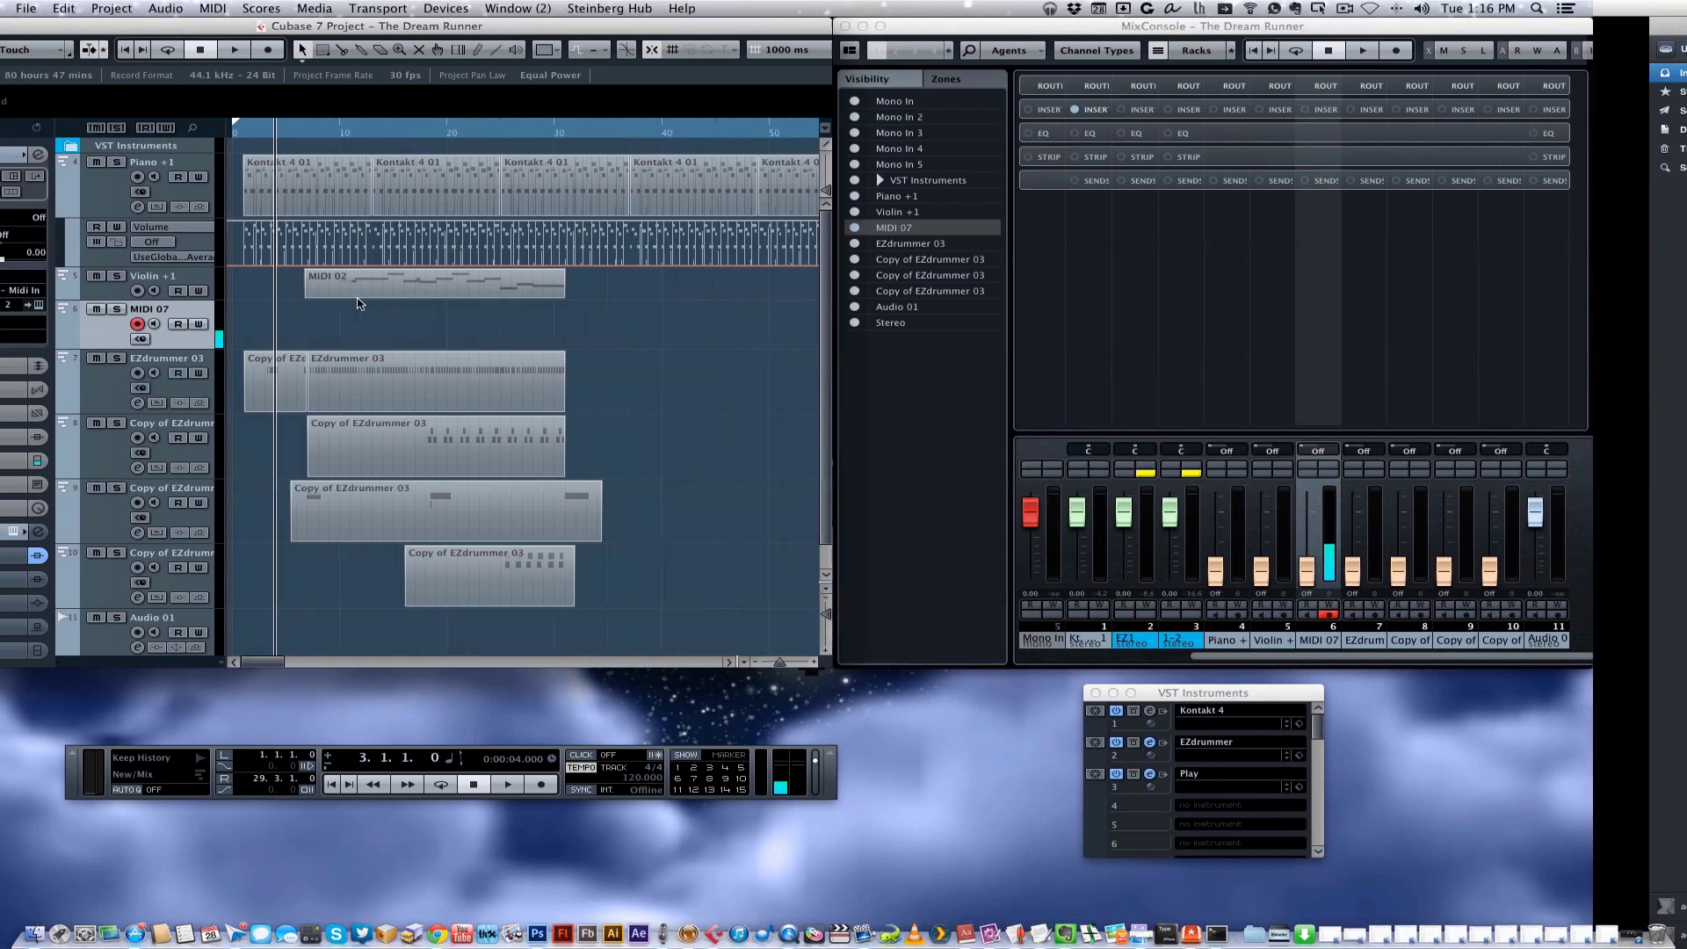
# Start playback from bar 36 with the Piano +1 track selected
pyautogui.hscroll(10, 357, 303)
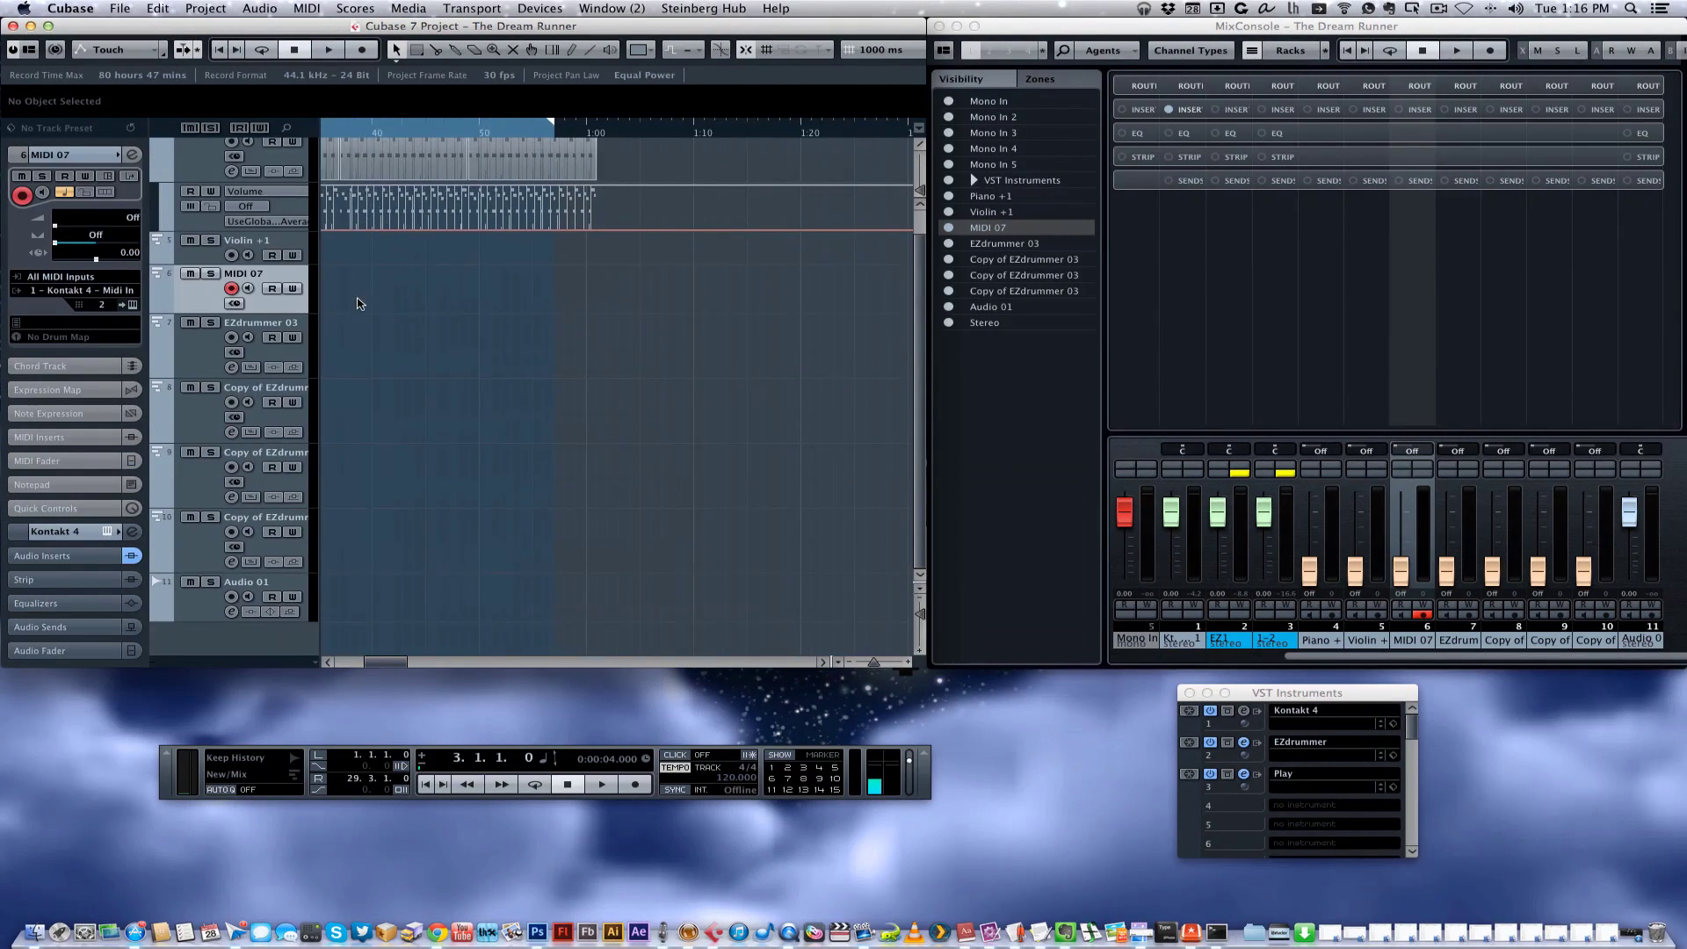
pyautogui.click(557, 134)
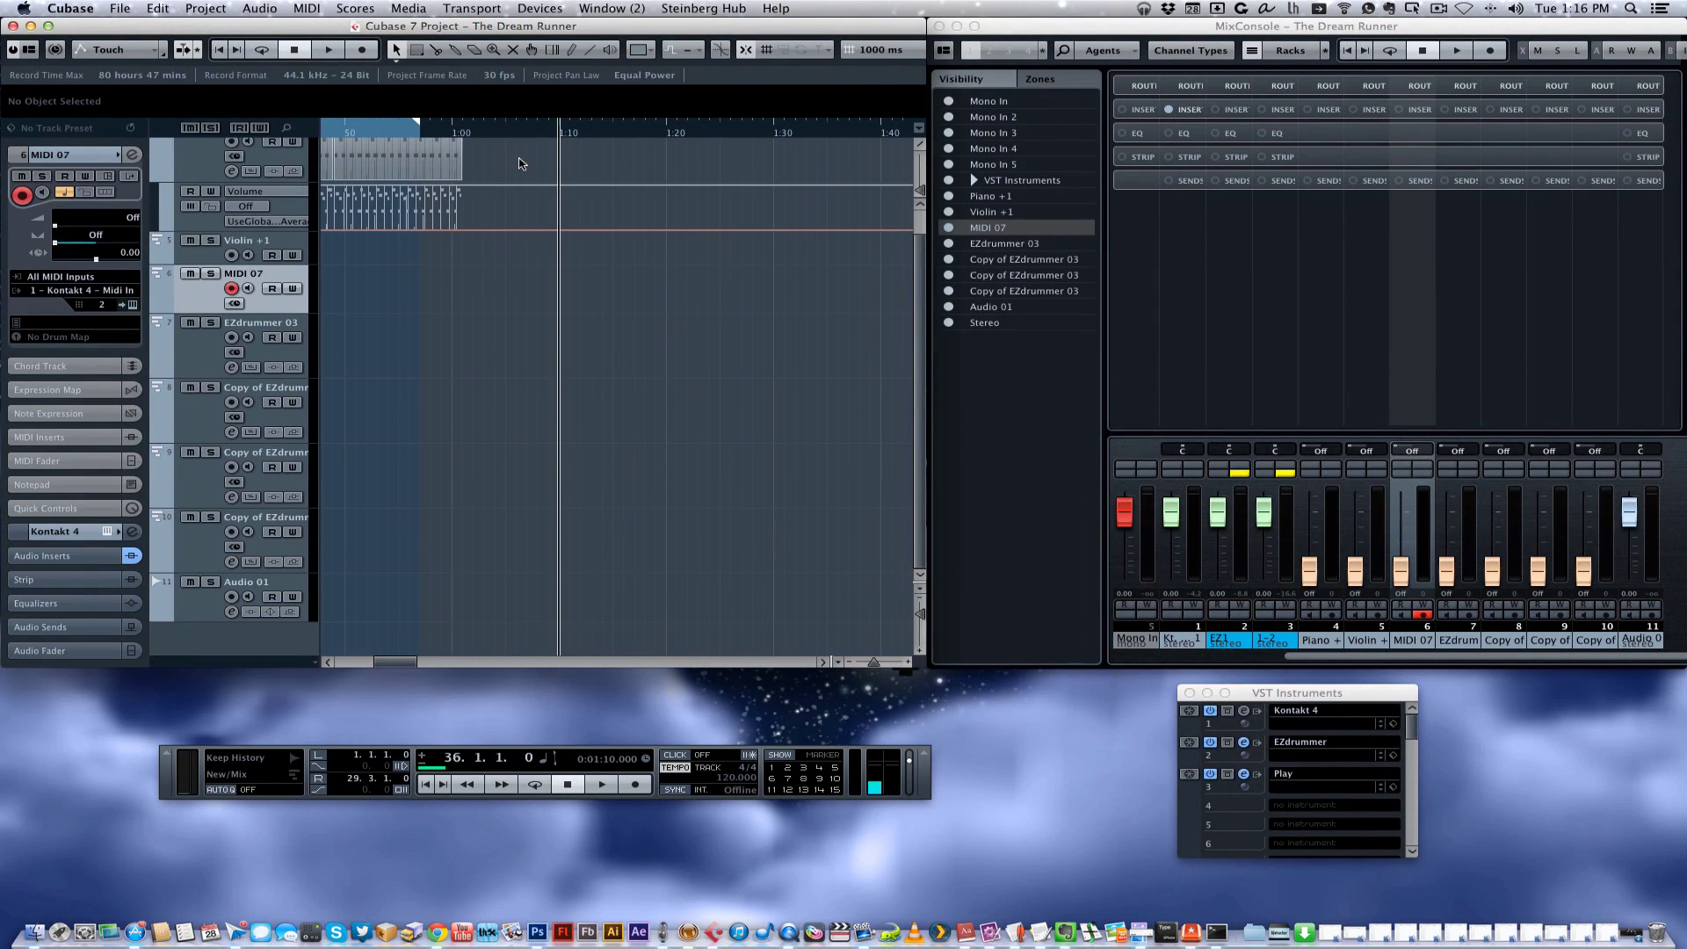
pyautogui.scroll(2, 222, 244)
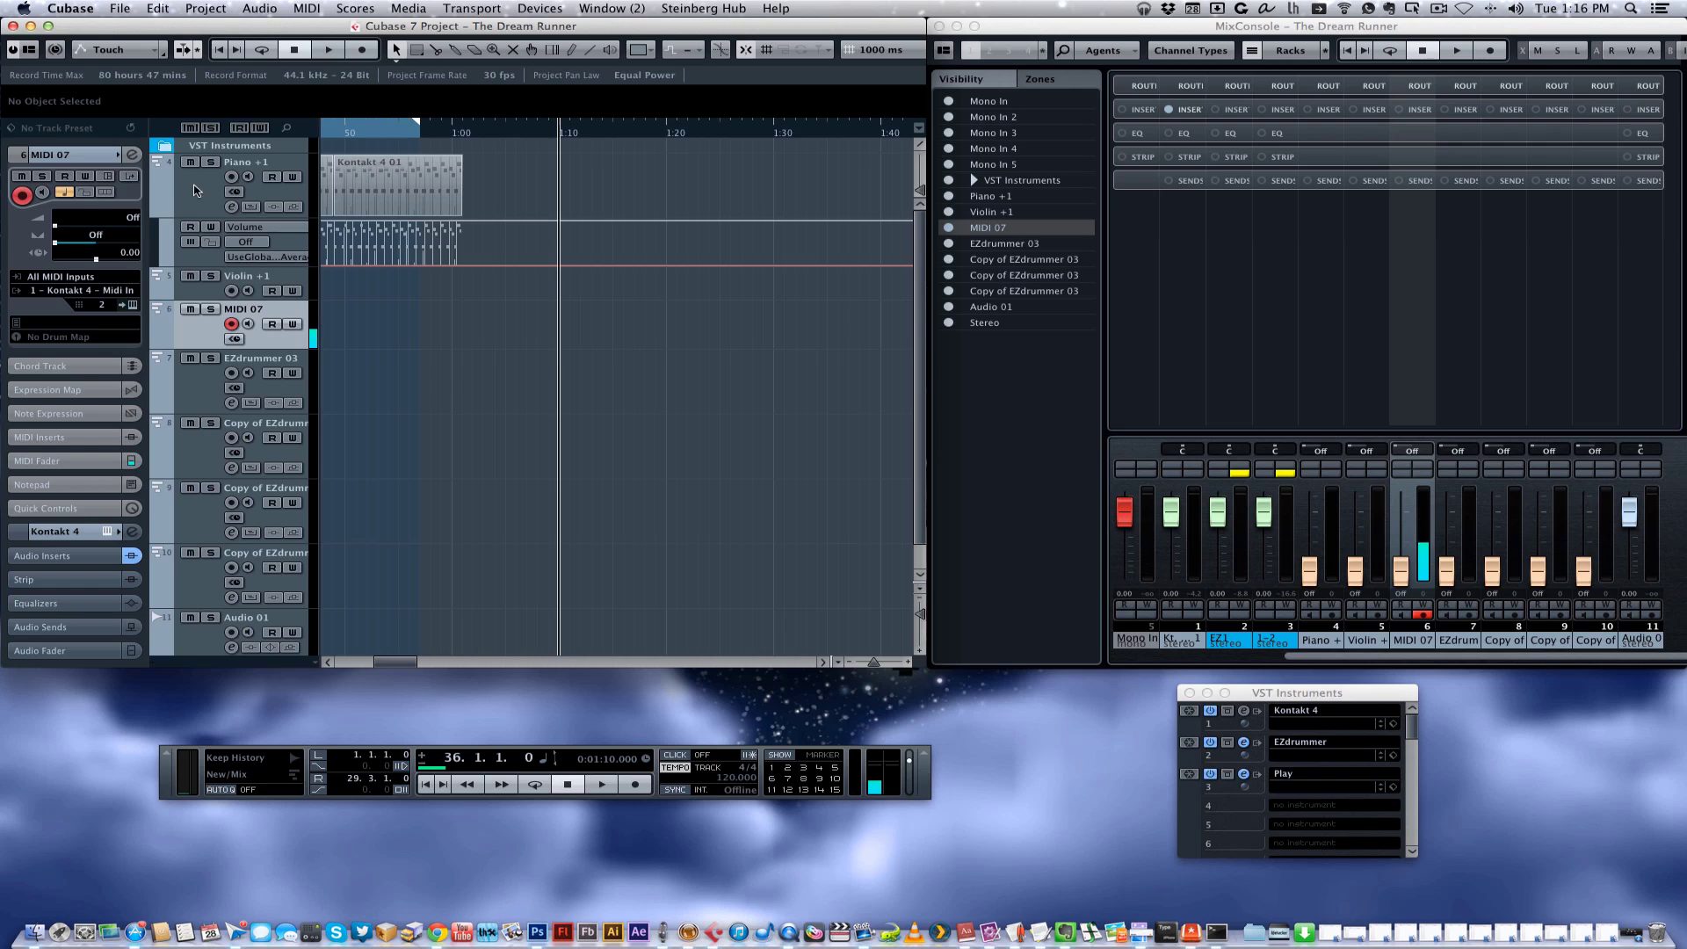
pyautogui.click(210, 192)
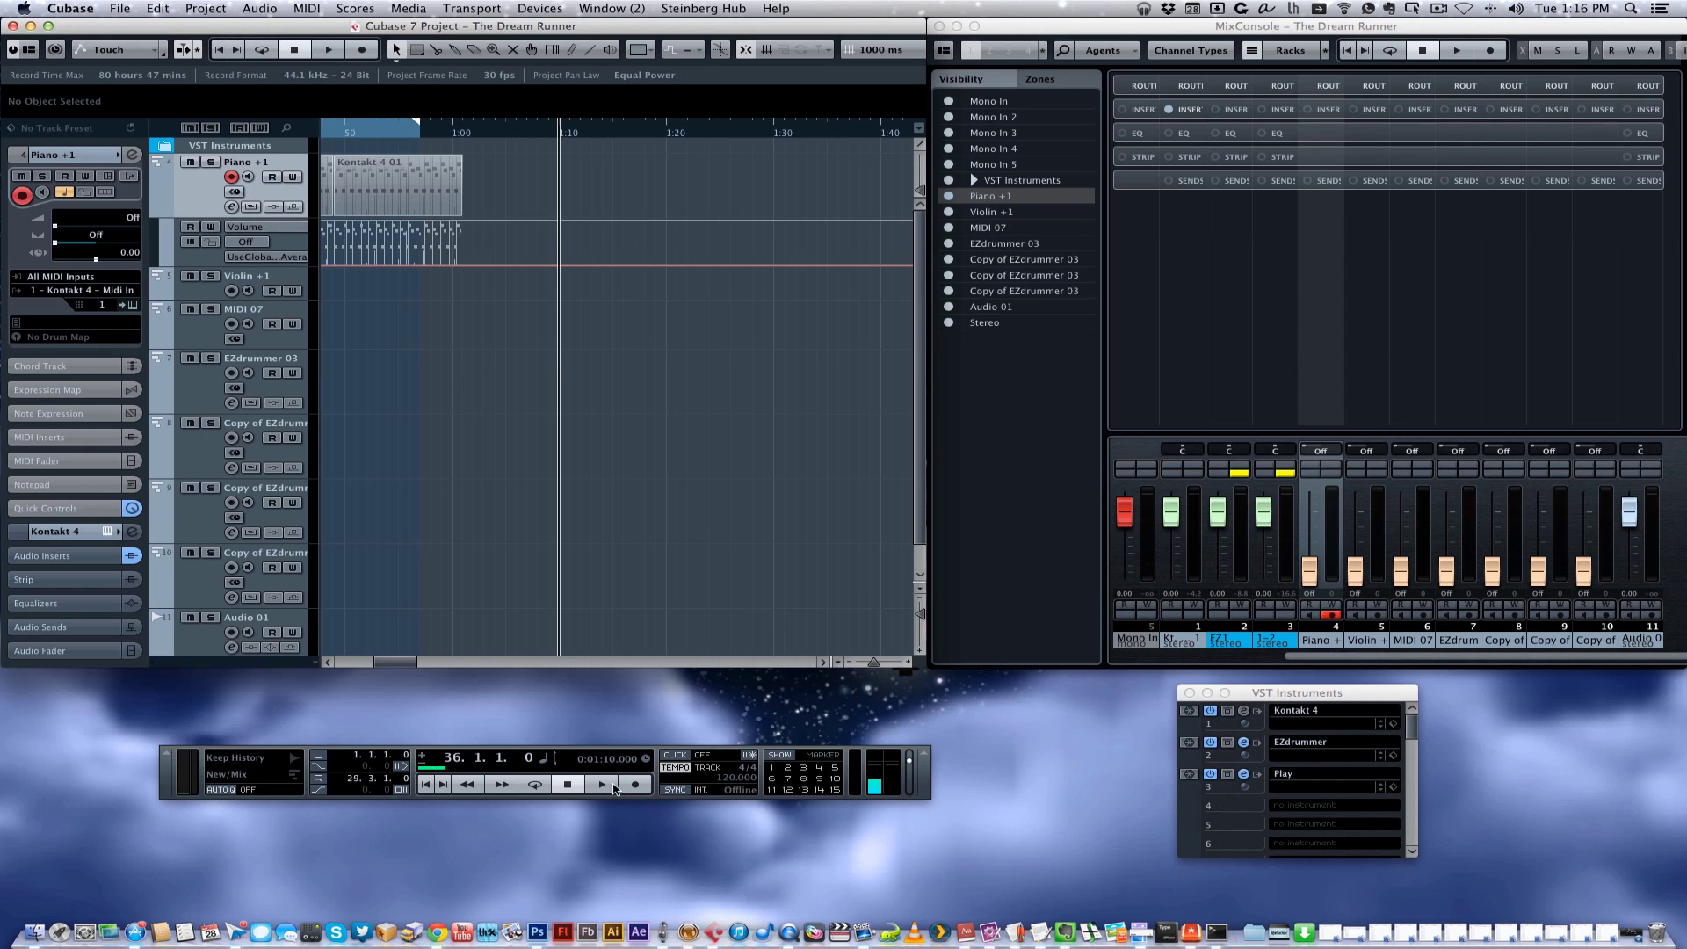
pyautogui.click(612, 786)
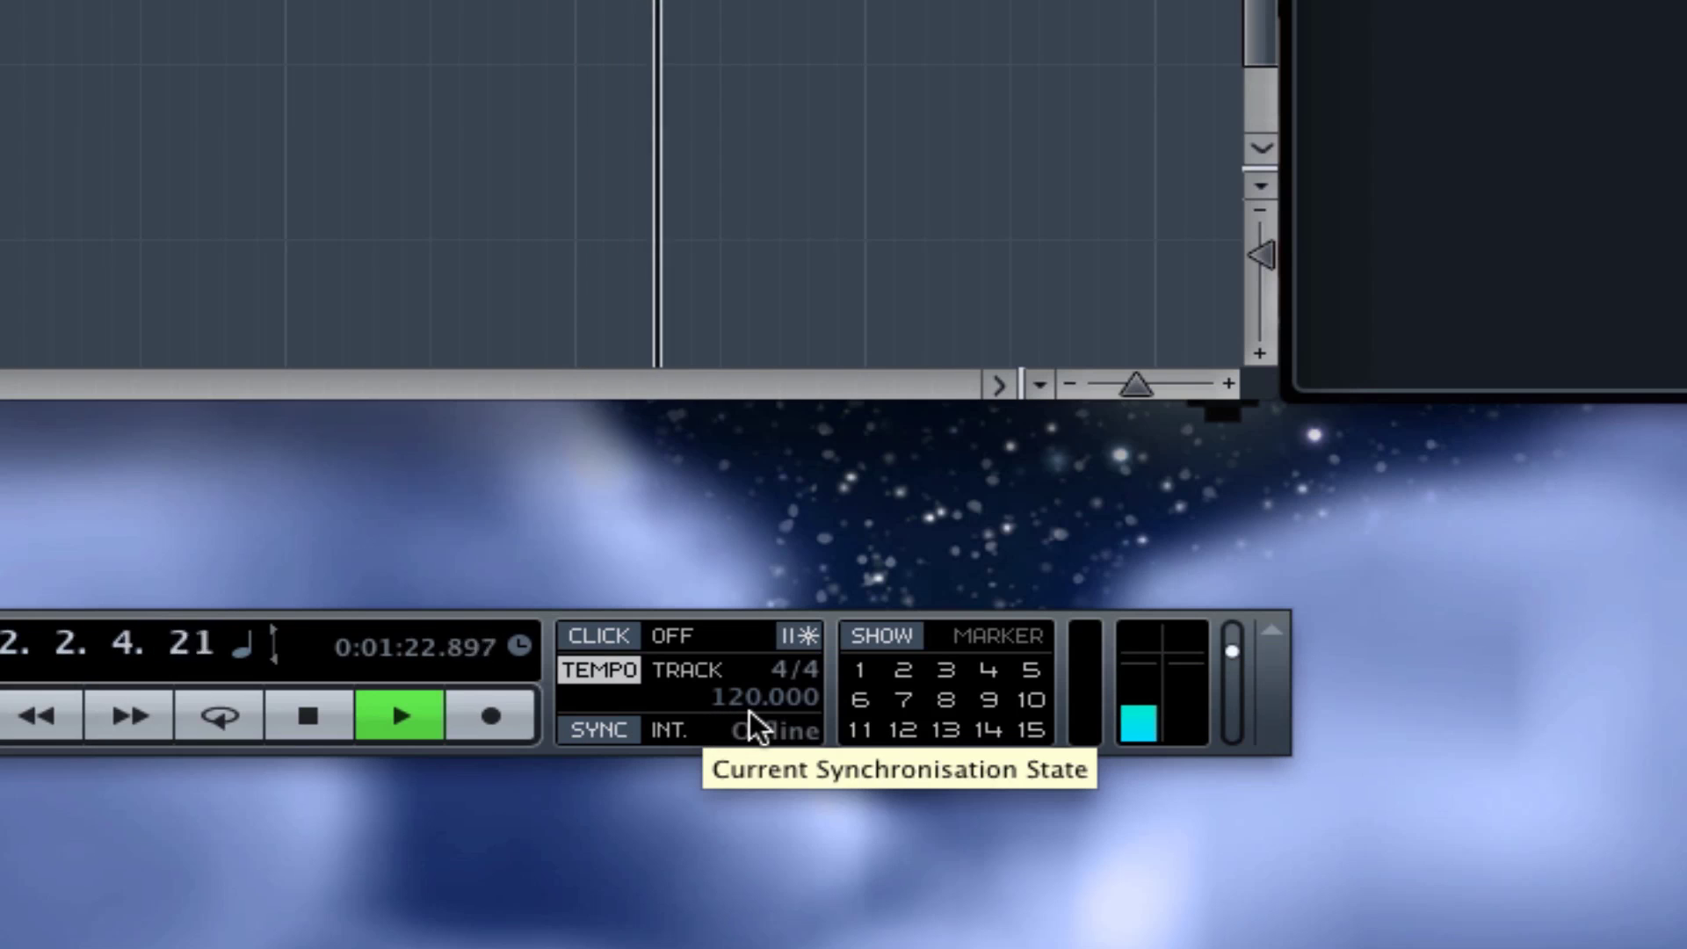
# Turn on the metronome click and record a new piano part on the Piano +1 track
pyautogui.click(591, 632)
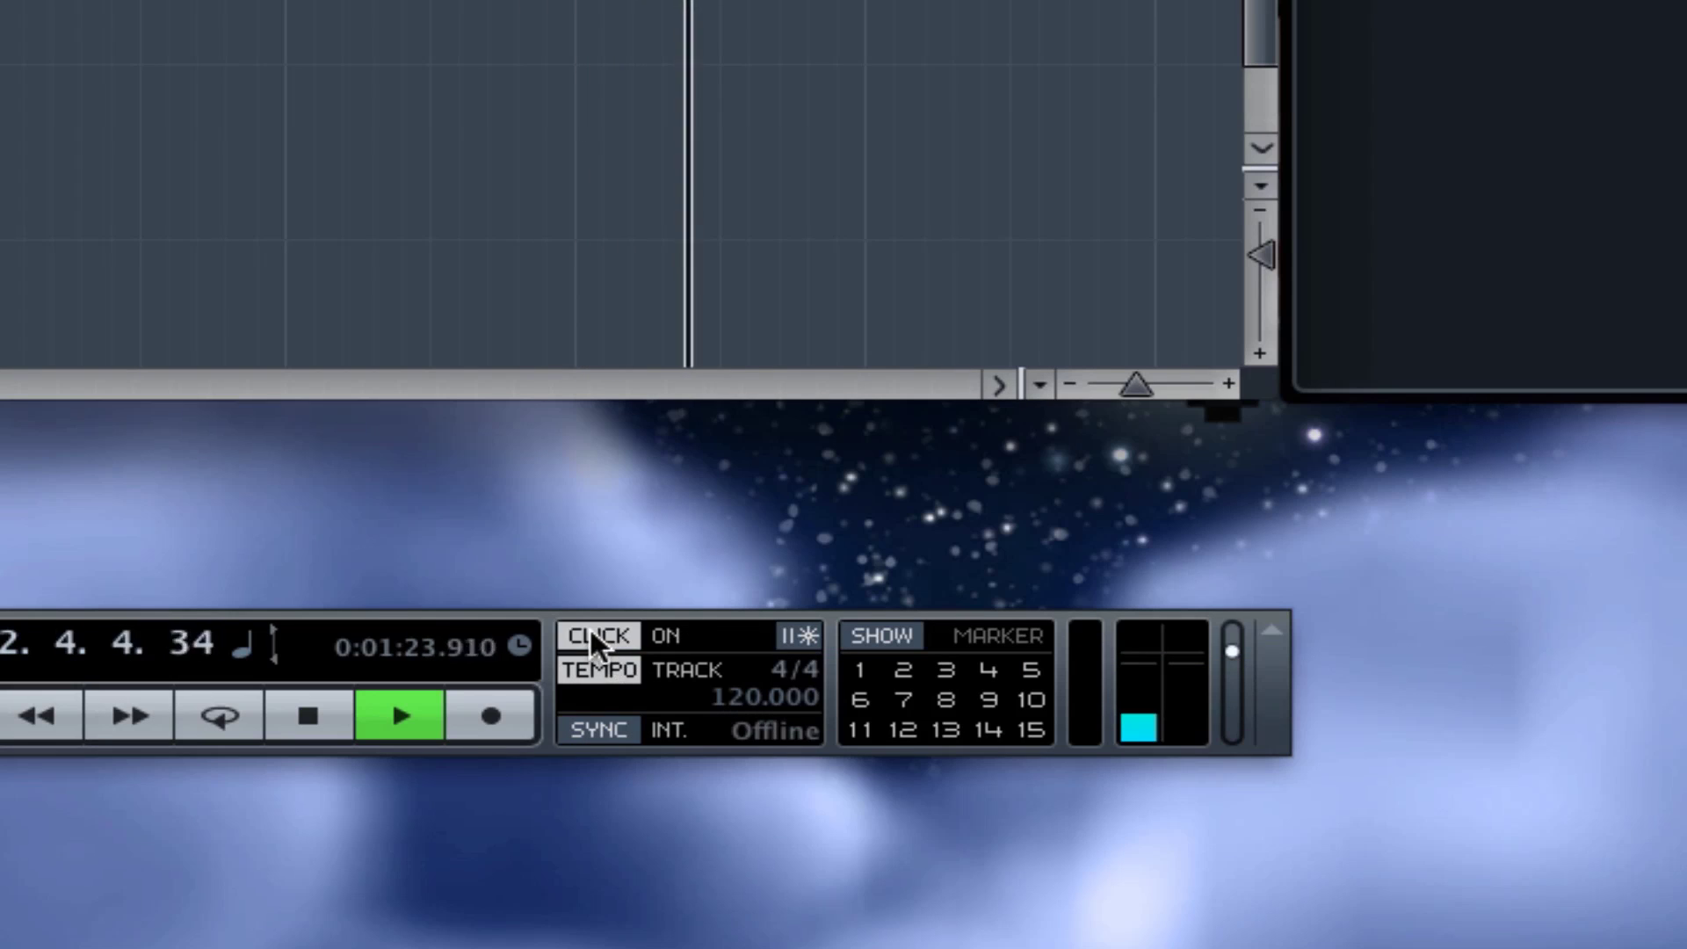
pyautogui.click(490, 719)
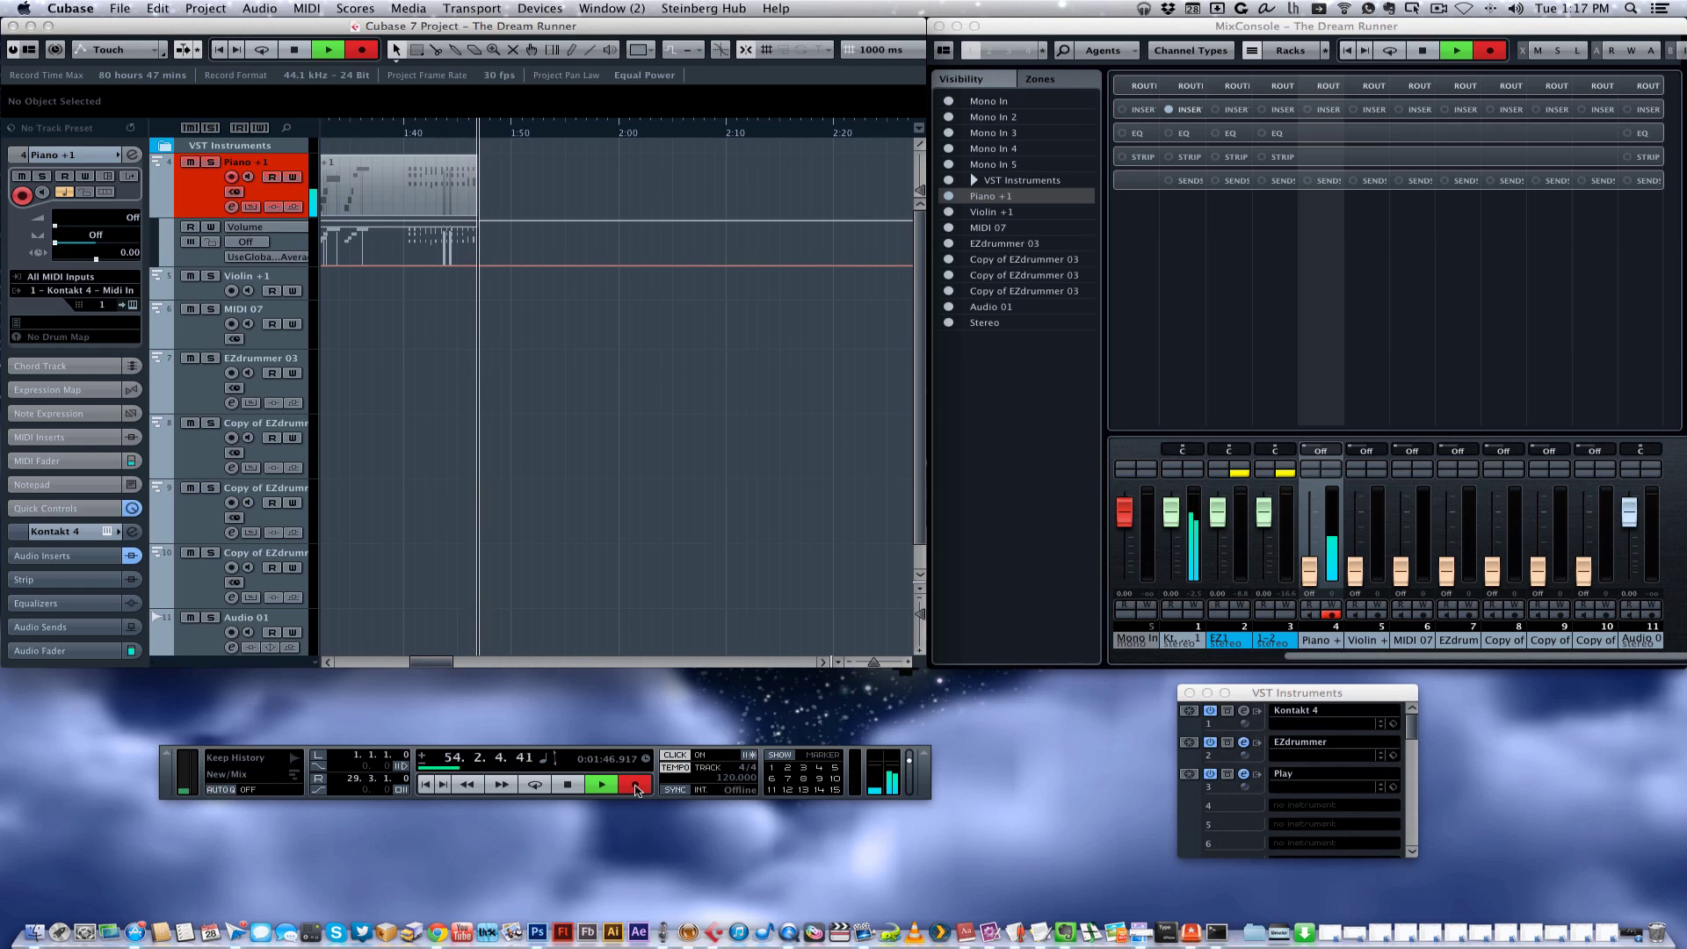
pyautogui.click(637, 786)
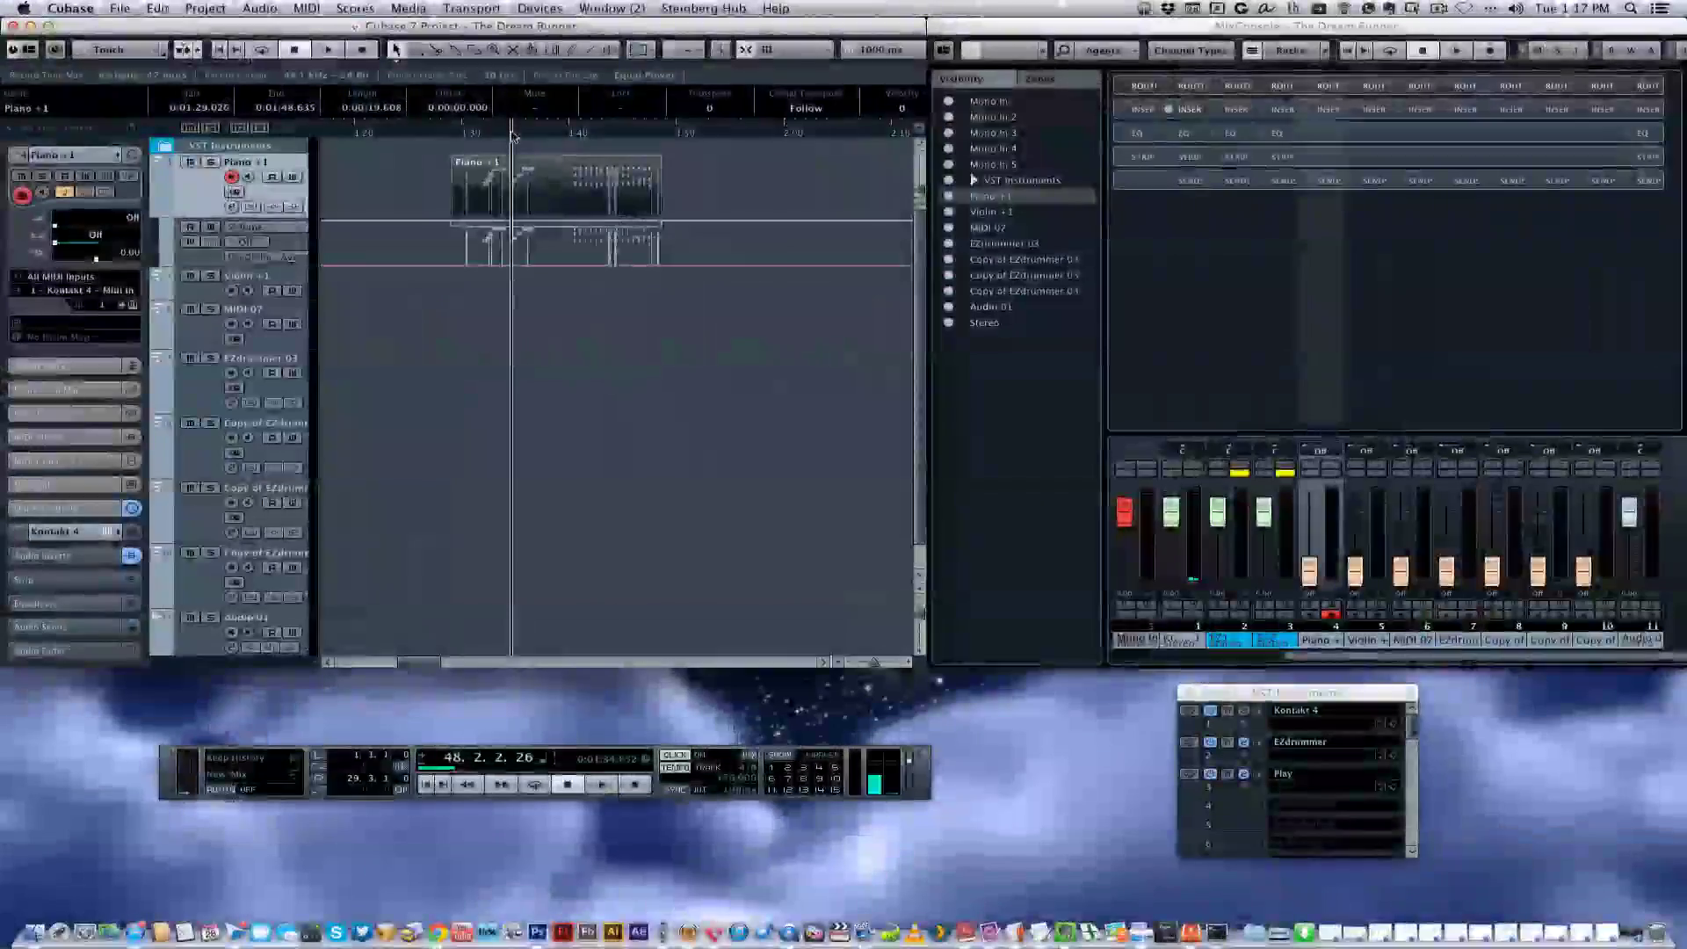
# Open the newly recorded Piano +1 part in the Key Editor and play it from just before bar 47
pyautogui.moveTo(514, 136); pyautogui.dragTo(514, 154)
pyautogui.press('Return')
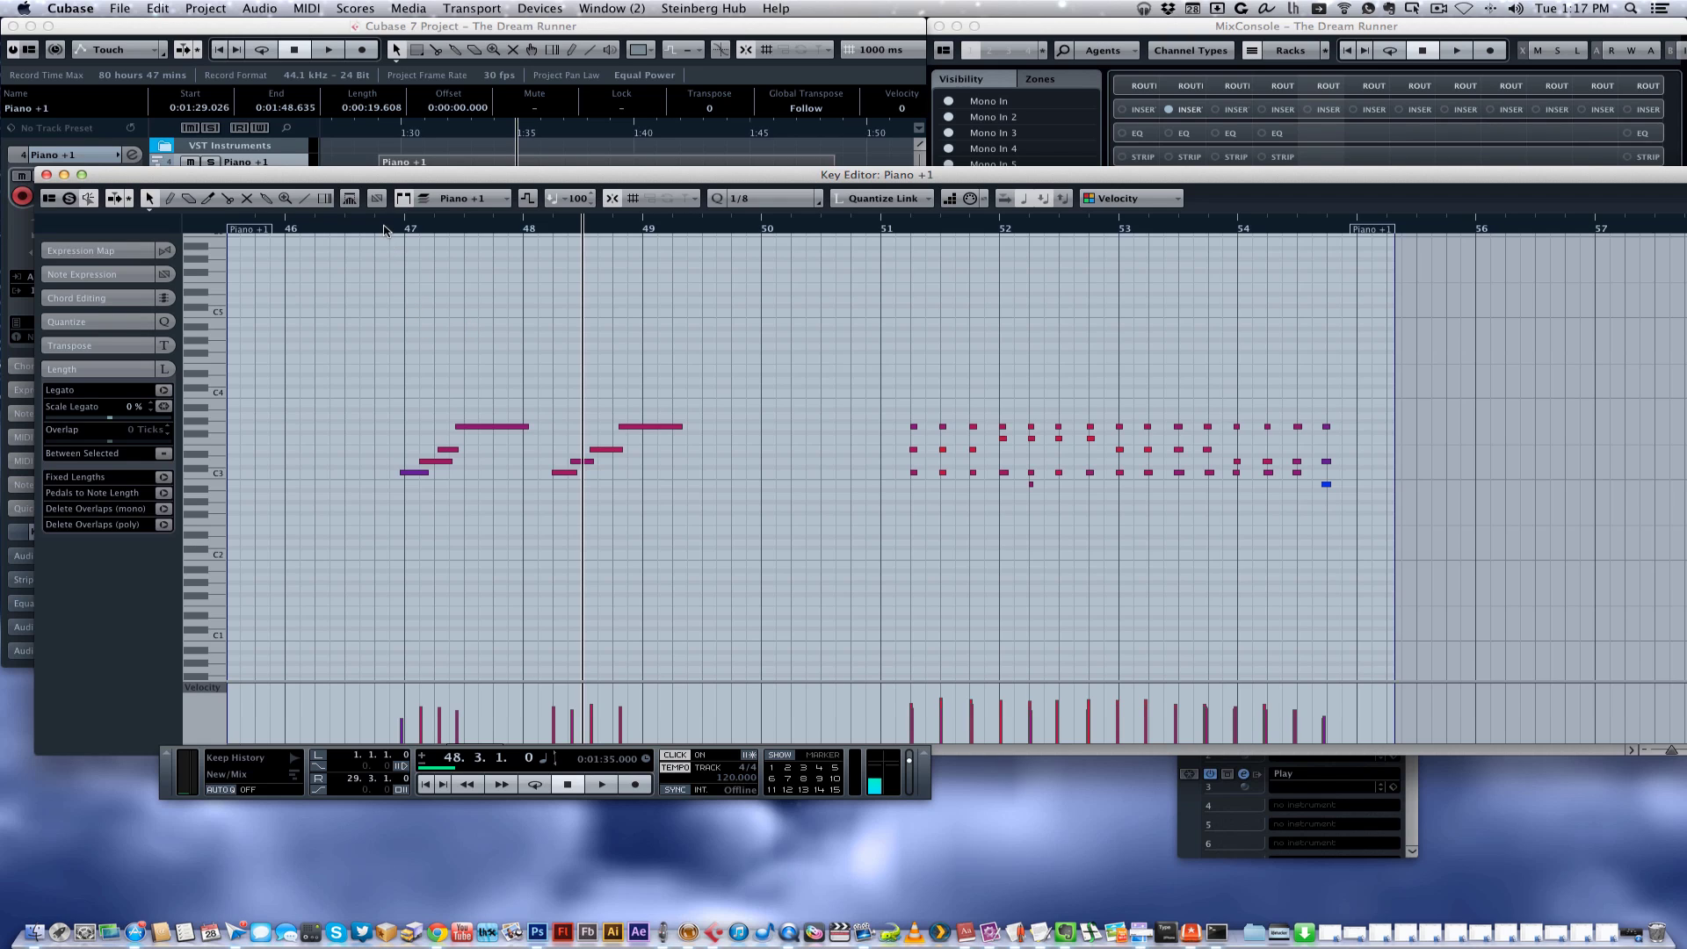
pyautogui.click(384, 230)
pyautogui.press('space')
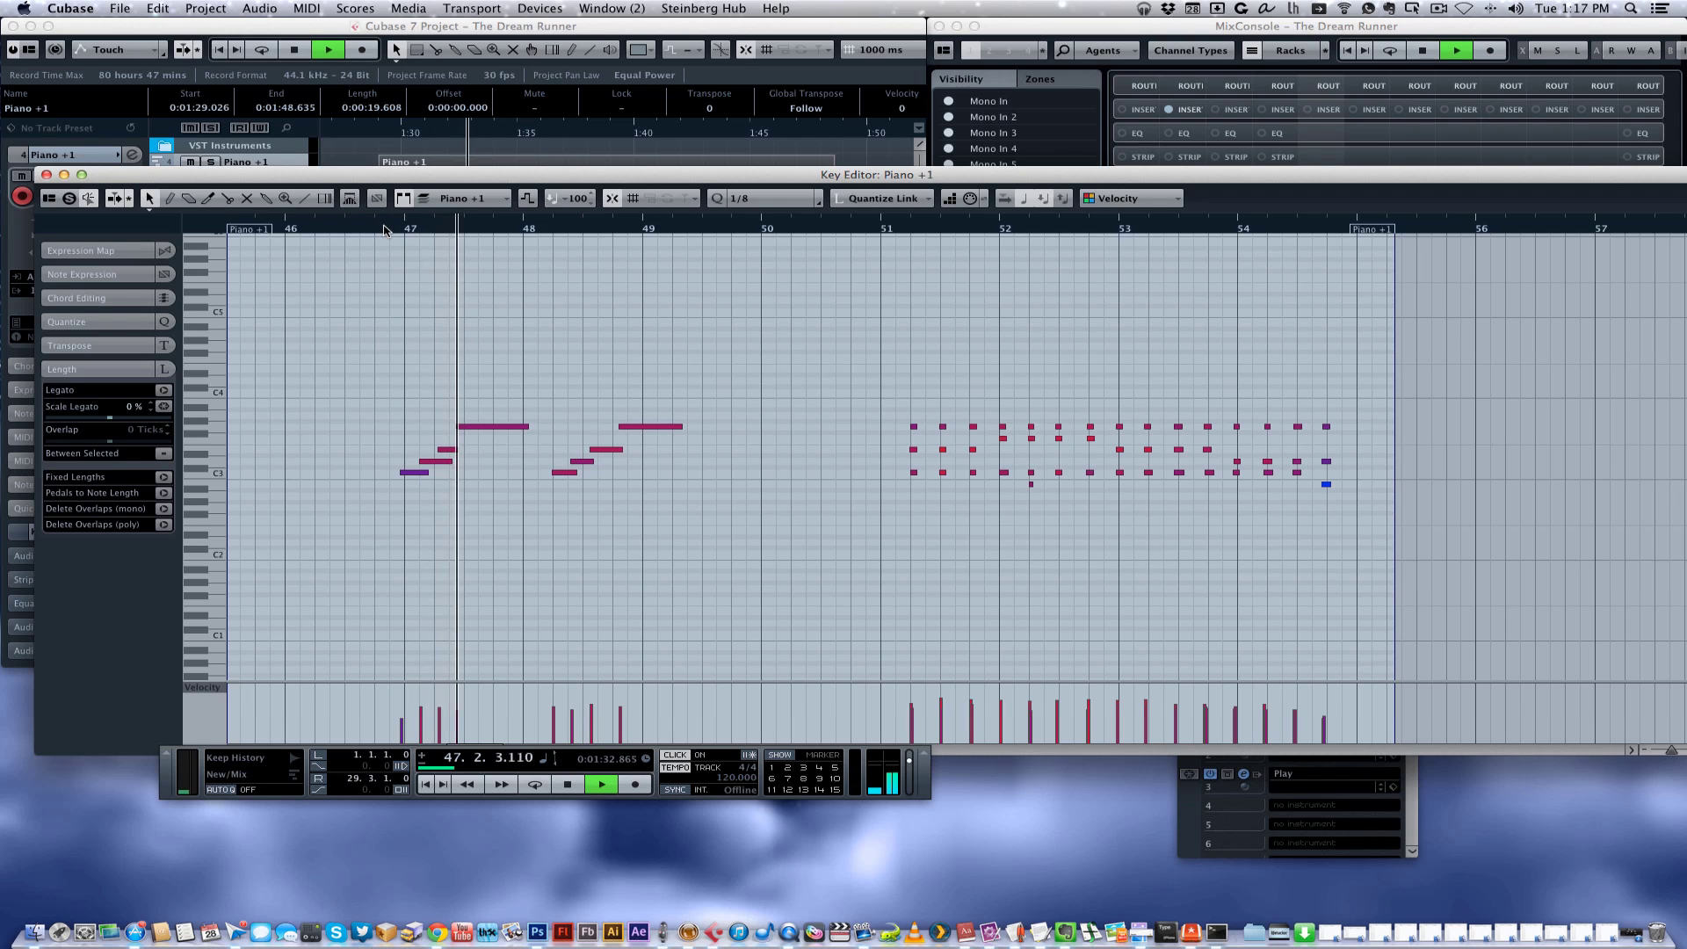
pyautogui.press('space')
# Quantize the two ascending note runs in bars 47 to 49 to 1/8 and play them back
pyautogui.moveTo(369, 331); pyautogui.dragTo(696, 540)
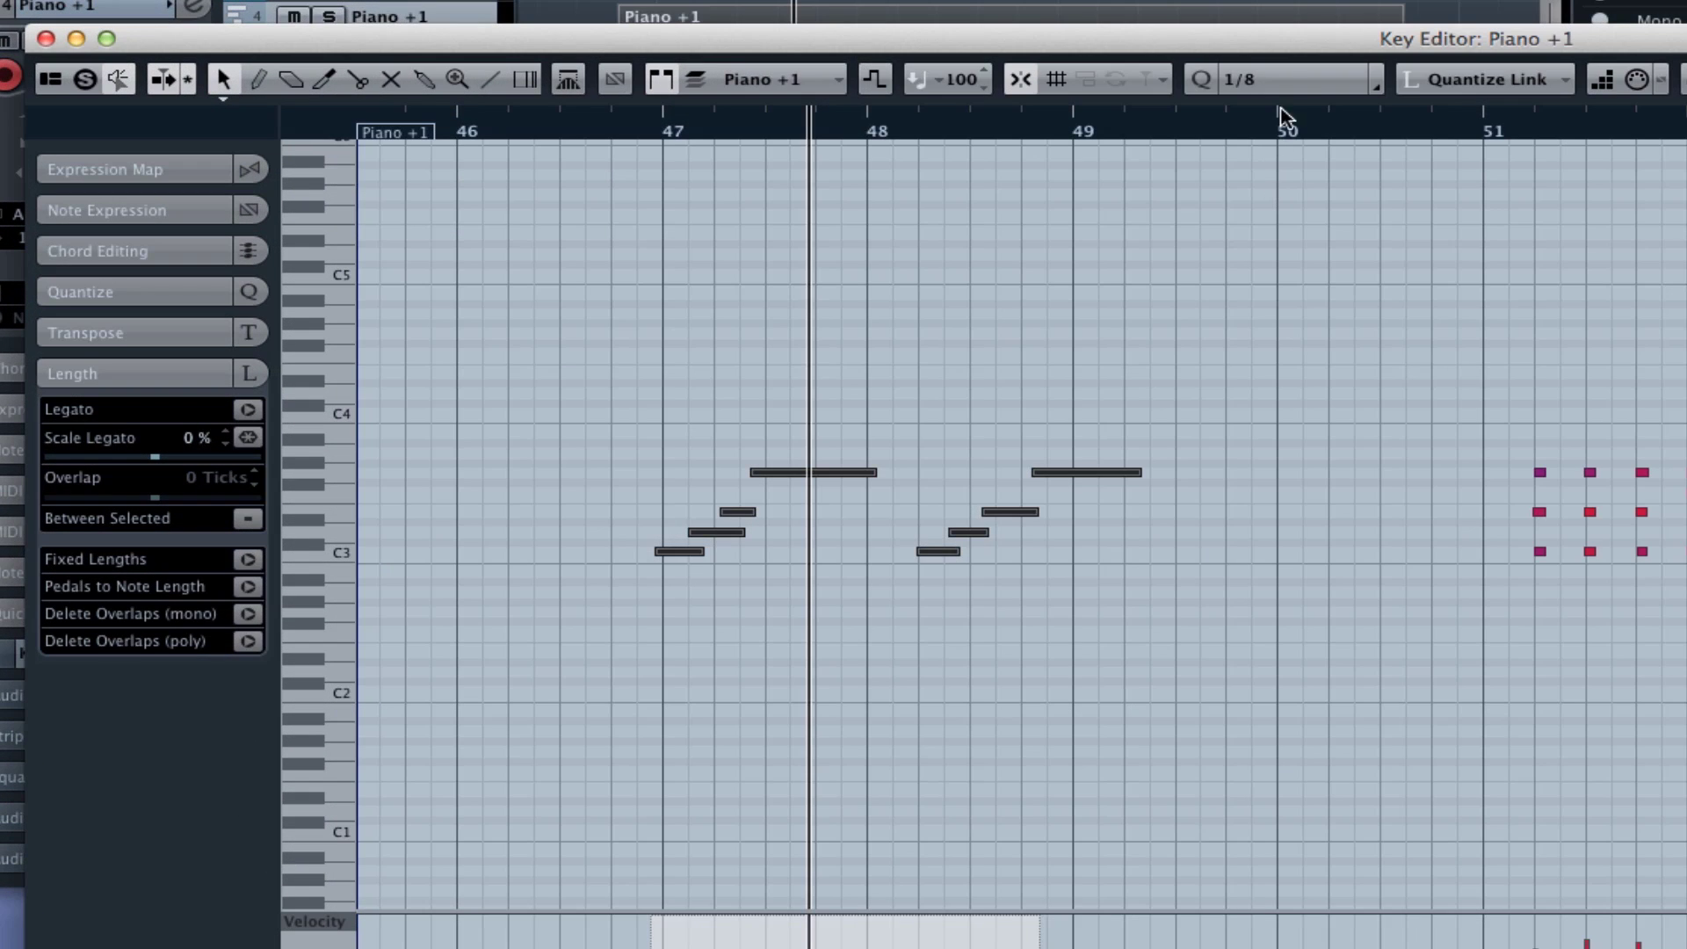
pyautogui.click(1291, 95)
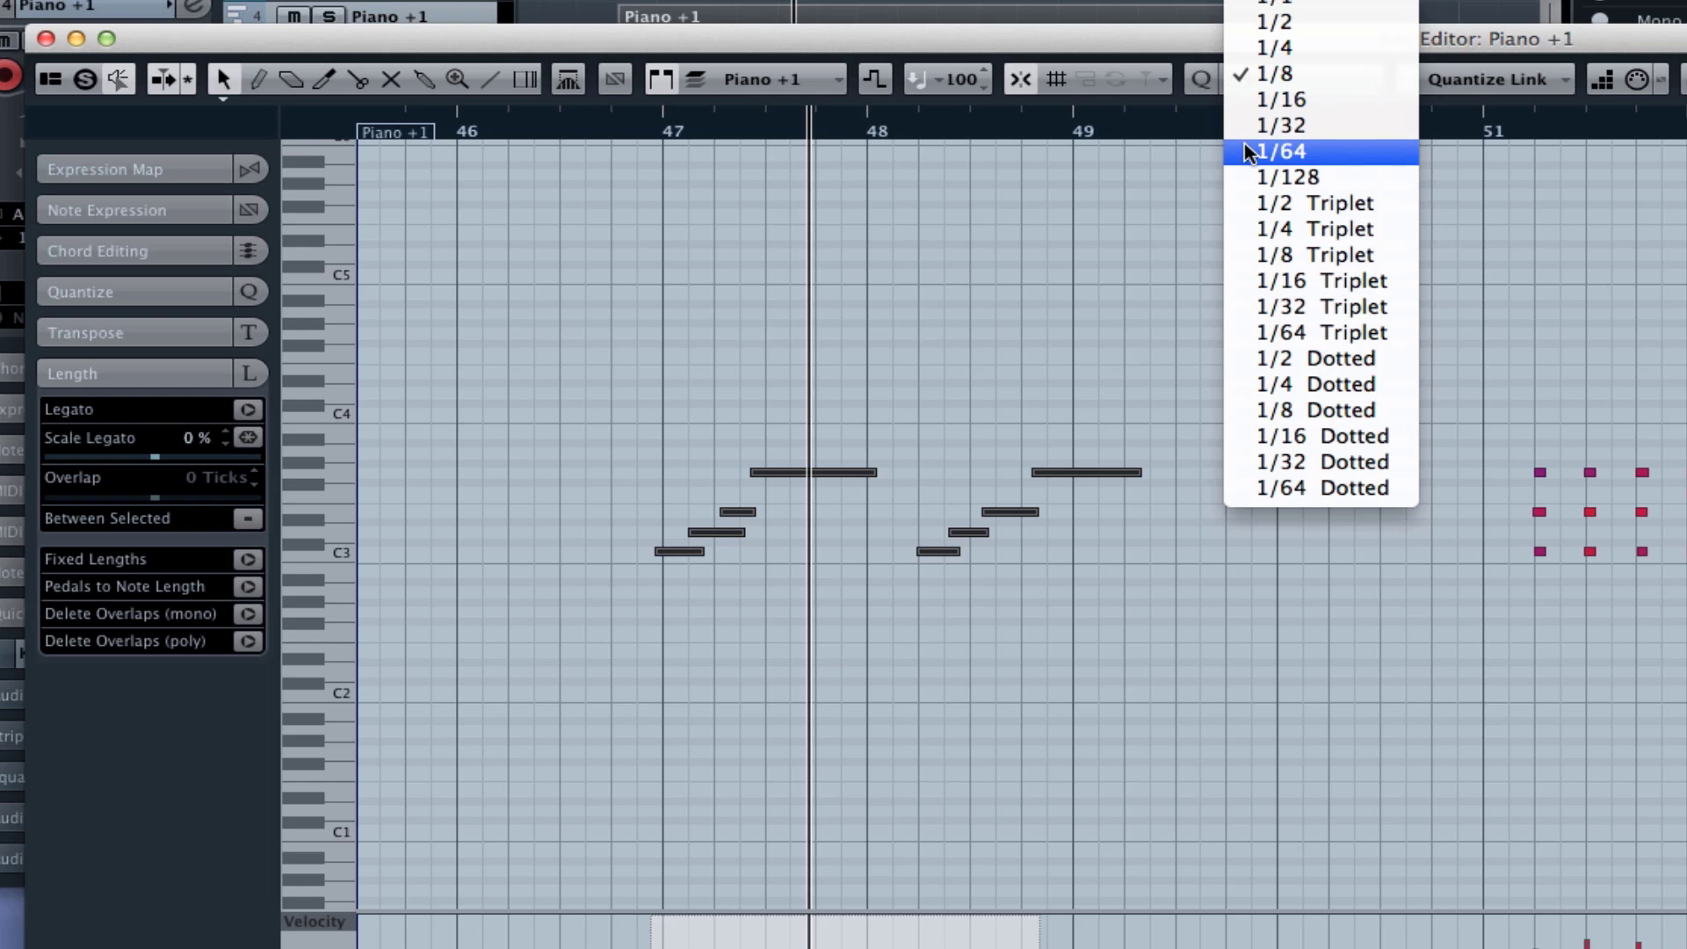
pyautogui.click(790, 281)
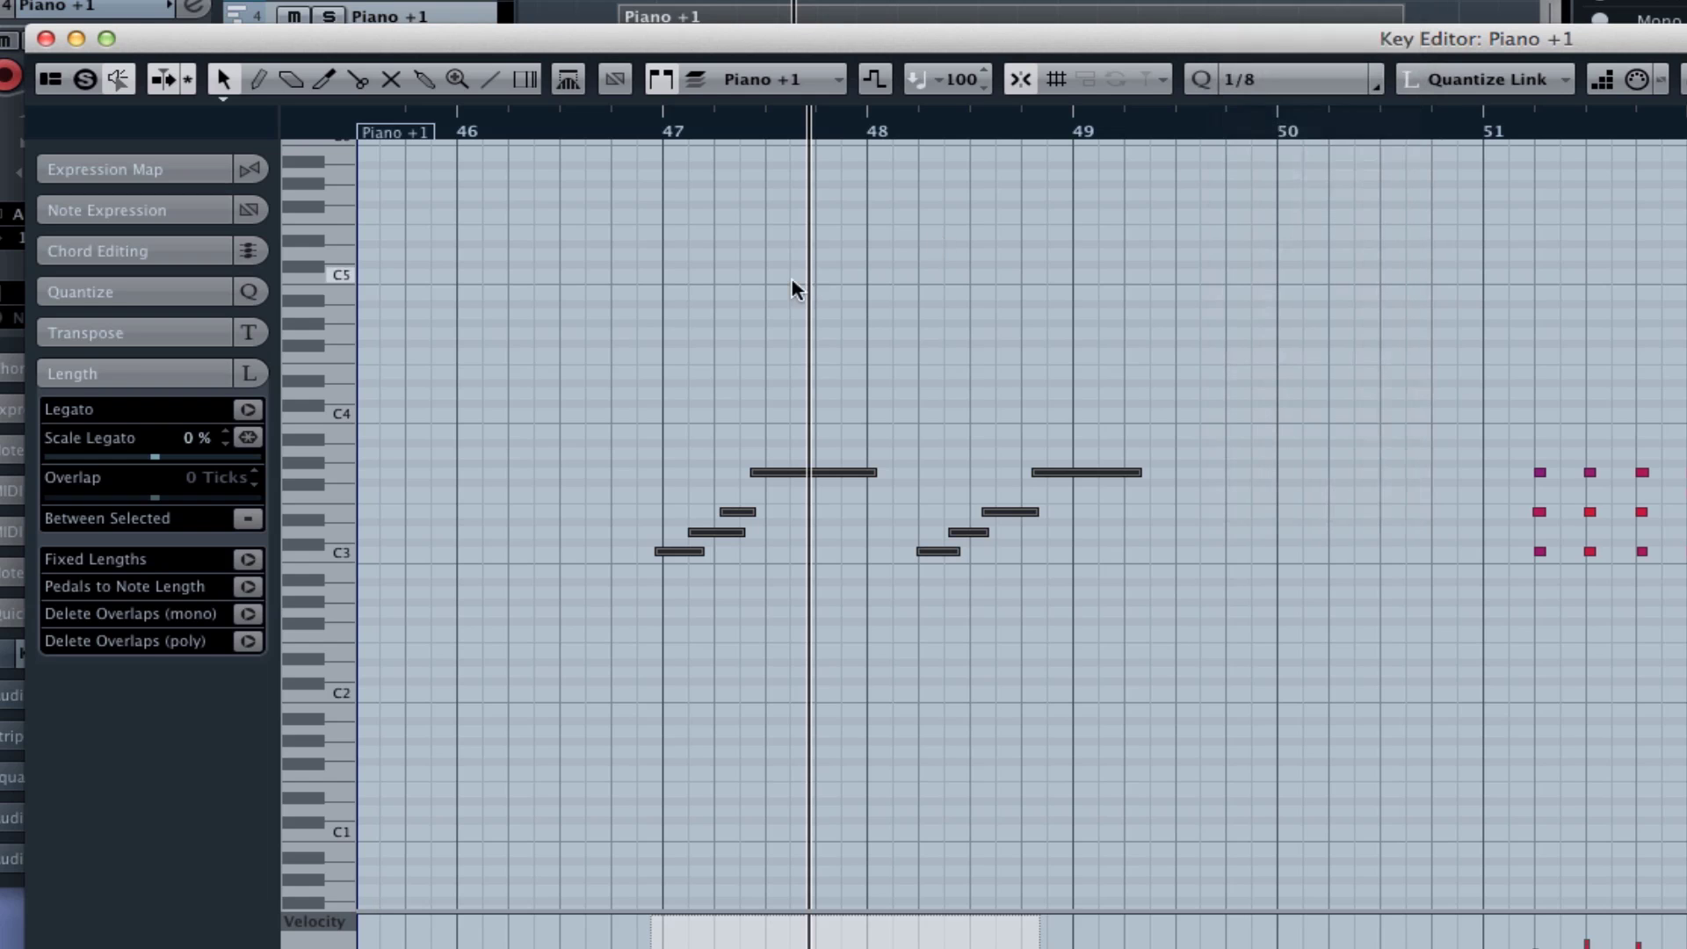
pyautogui.click(617, 136)
pyautogui.press('h')
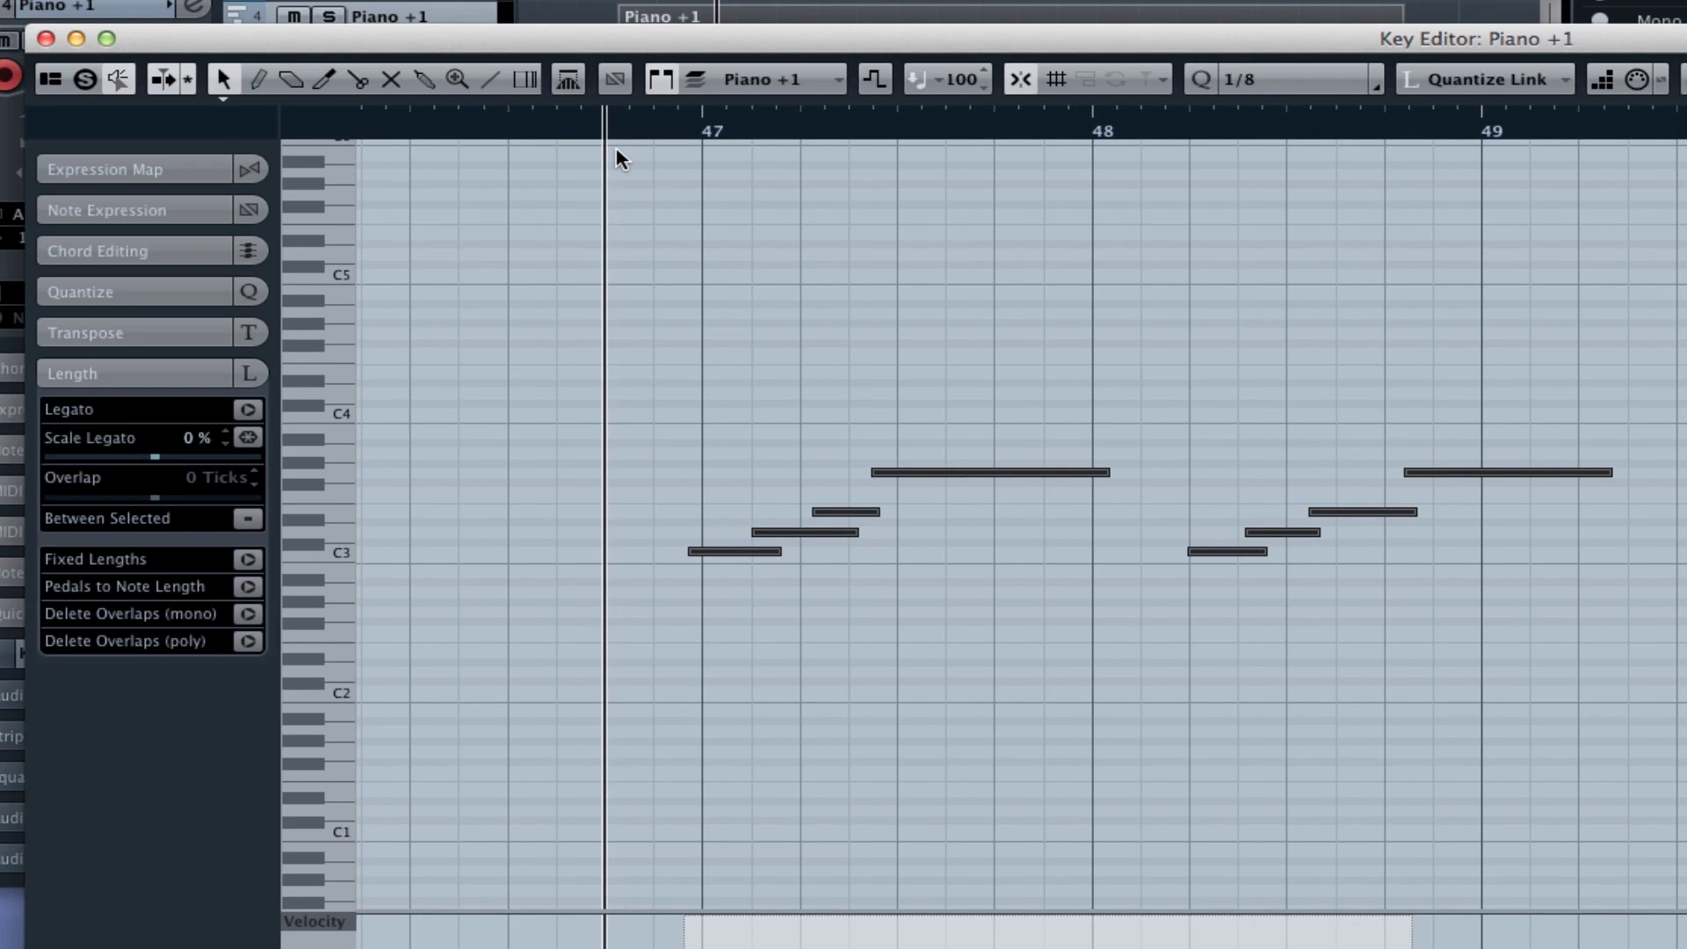
pyautogui.press('q')
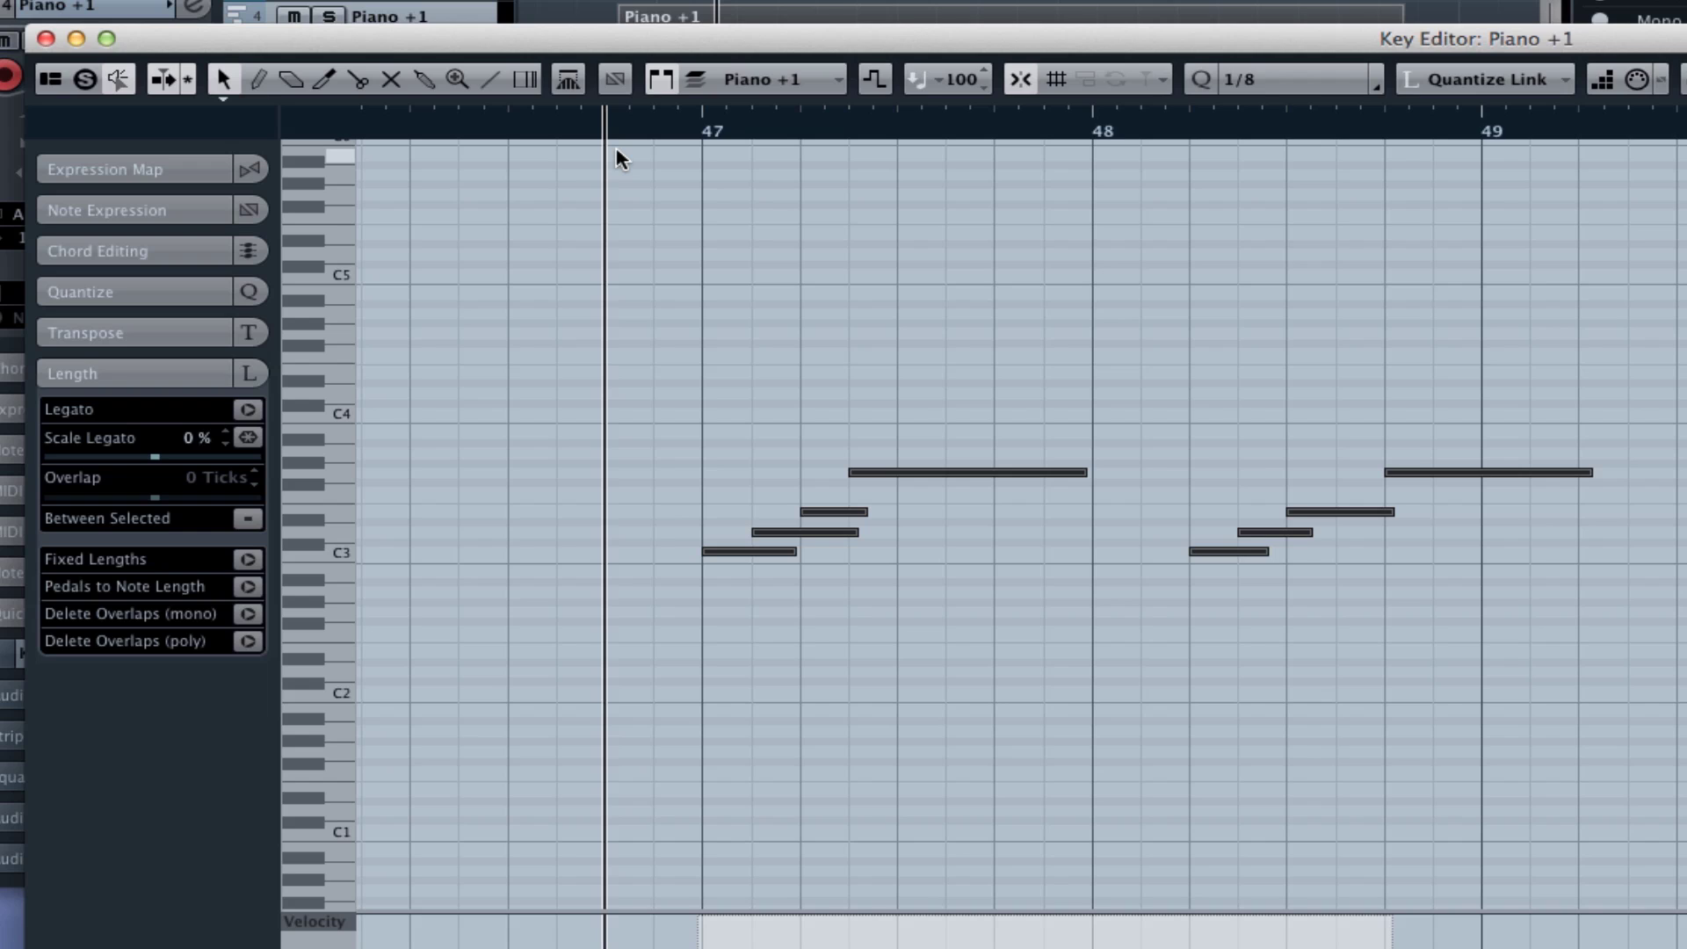
pyautogui.press('space')
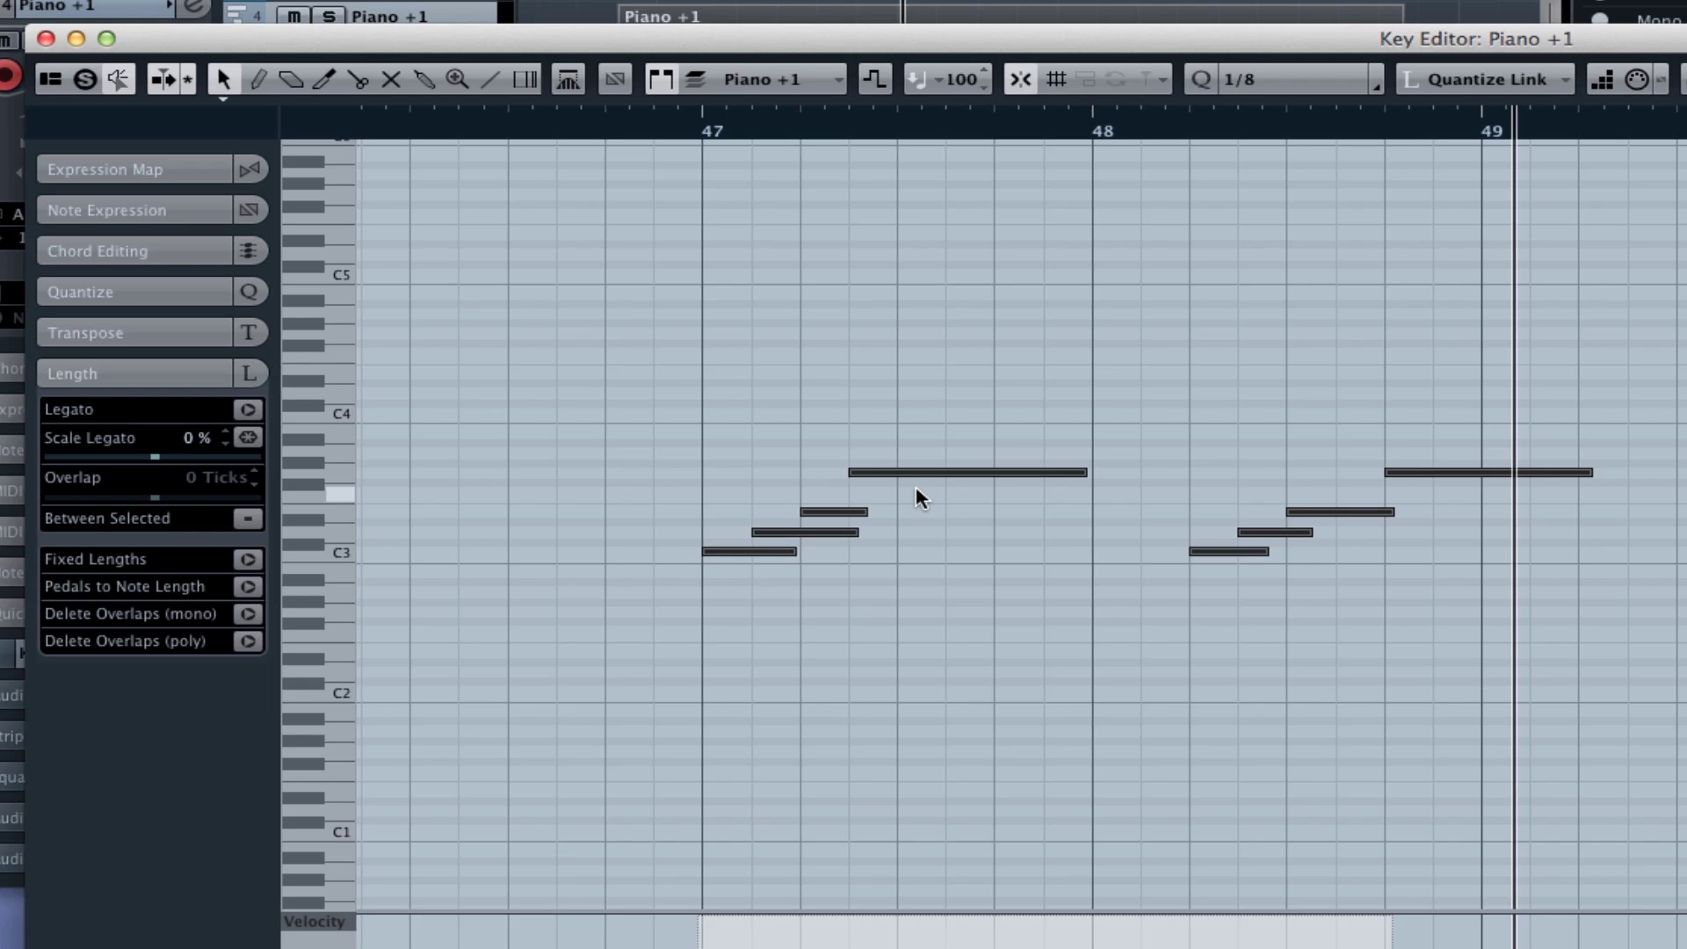
# Undo the quantization, reselect the two ascending note runs and quantize them to 1/8 again
pyautogui.press('super+z')
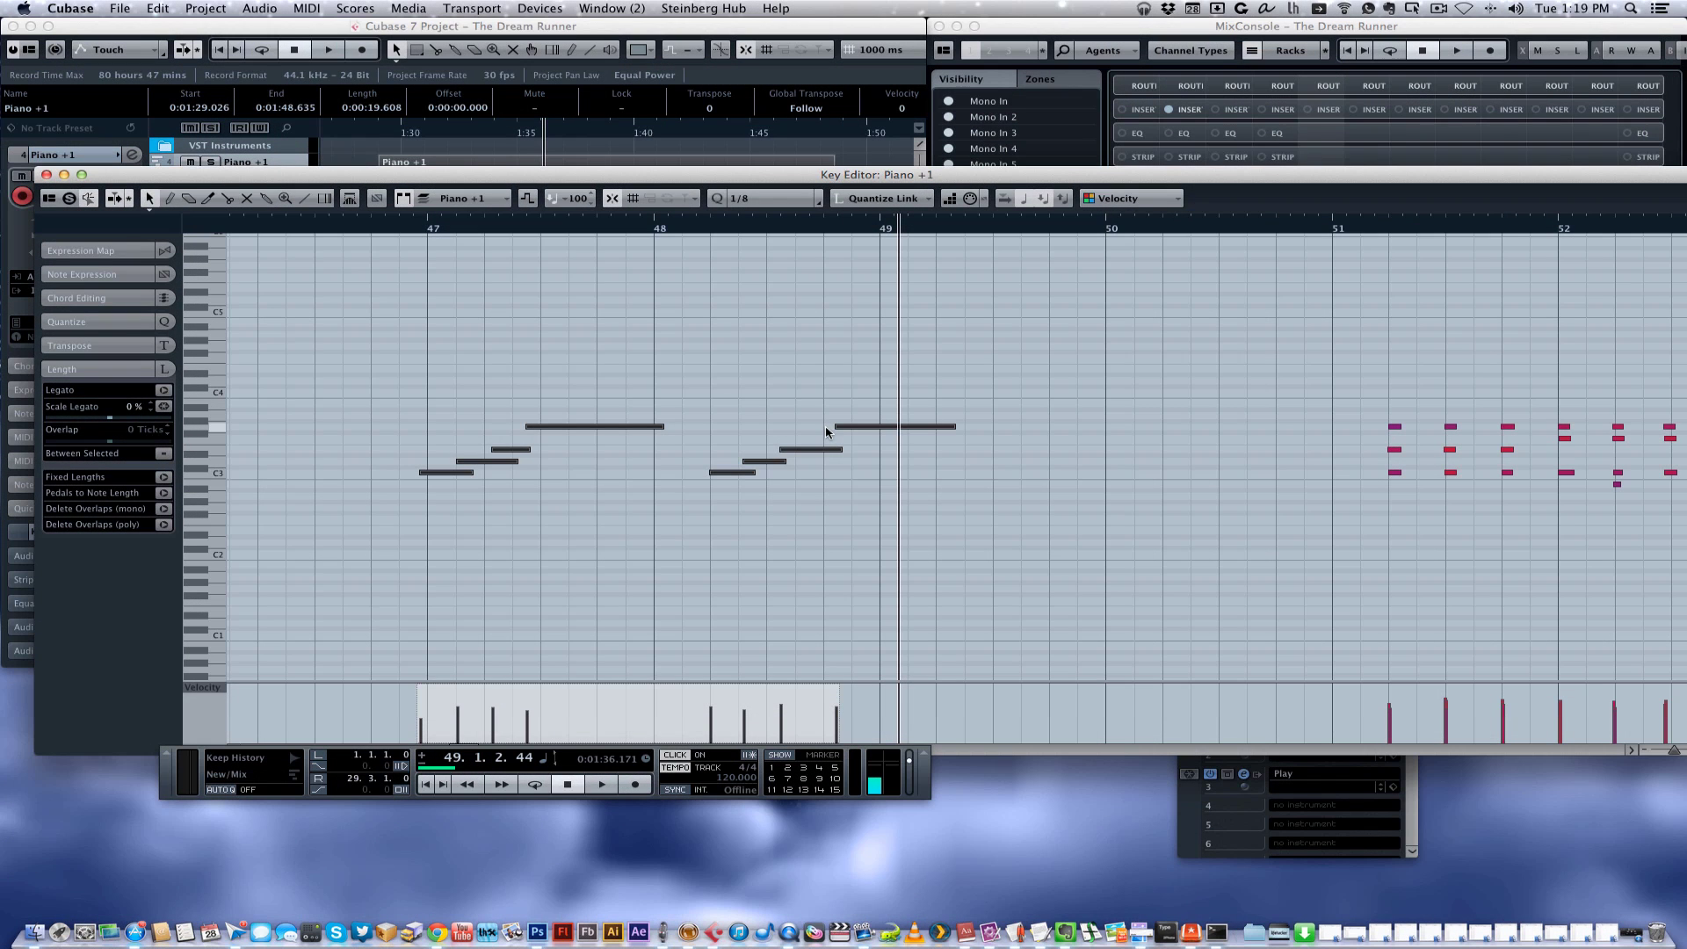
pyautogui.press('q')
pyautogui.click(321, 9)
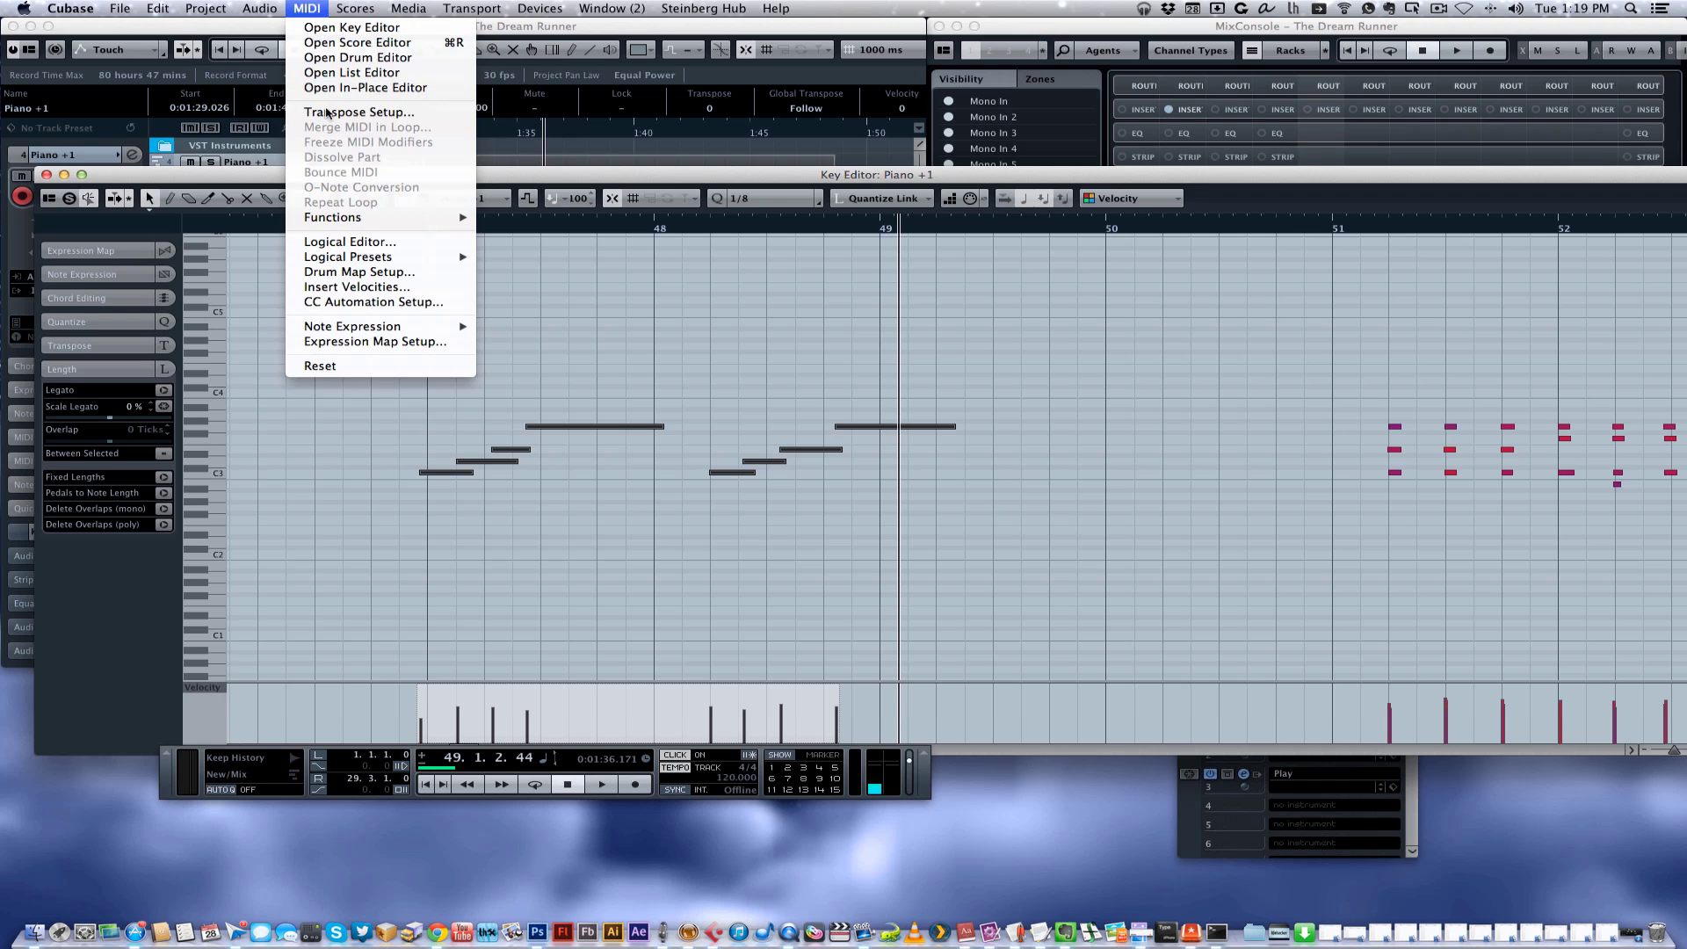
pyautogui.moveTo(363, 217)
pyautogui.click(694, 414)
pyautogui.moveTo(896, 527); pyautogui.dragTo(340, 334)
pyautogui.press('q')
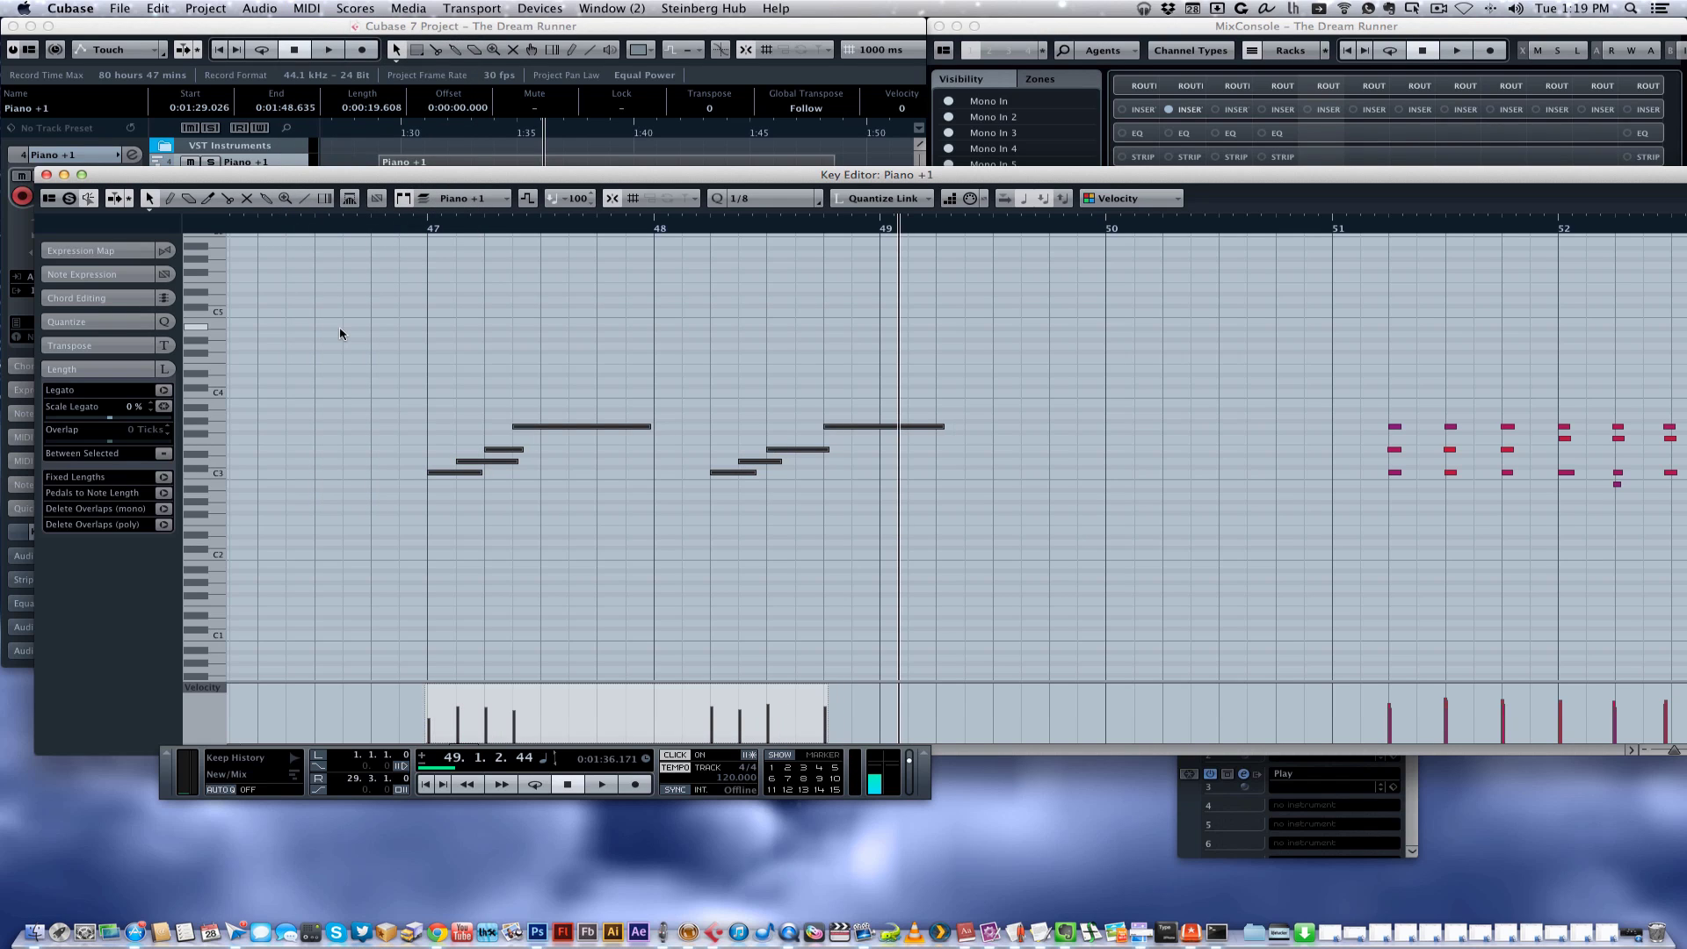
# Try shifting the start of the first run's long top note by a small amount and undo the change
pyautogui.click(442, 434)
pyautogui.moveTo(512, 427)
pyautogui.mouseDown()
pyautogui.moveTo(489, 428)
pyautogui.moveTo(516, 428)
pyautogui.mouseUp()
pyautogui.click(763, 198)
pyautogui.click(527, 324)
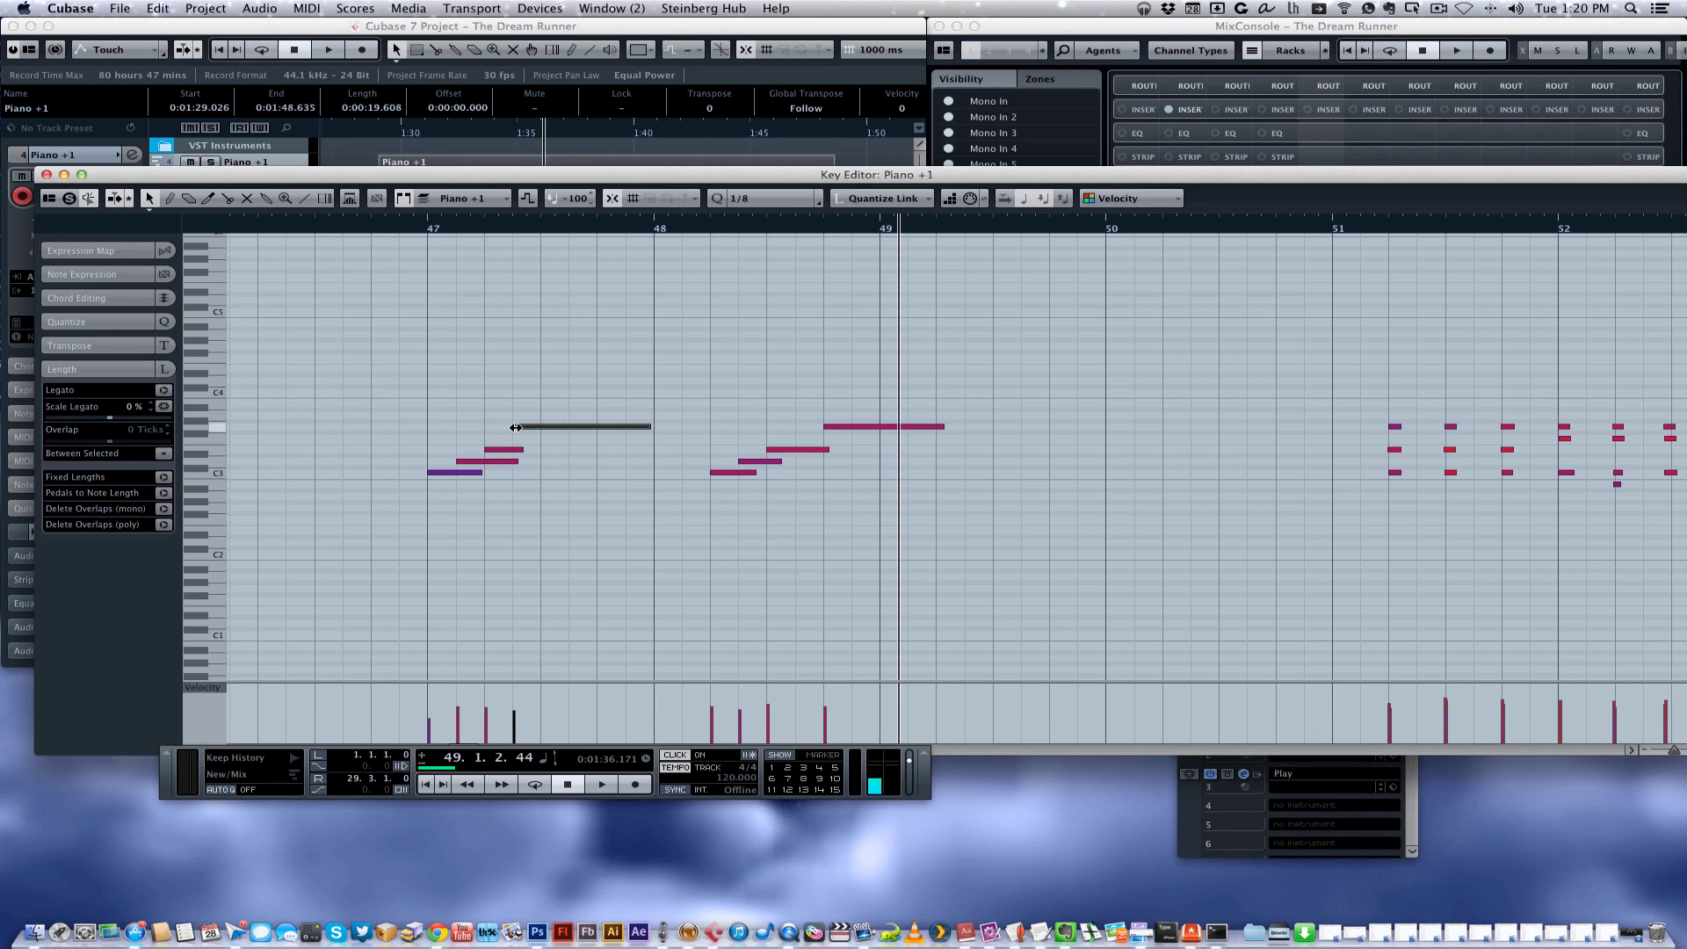
pyautogui.moveTo(515, 427); pyautogui.dragTo(513, 428)
pyautogui.moveTo(513, 428); pyautogui.dragTo(514, 429)
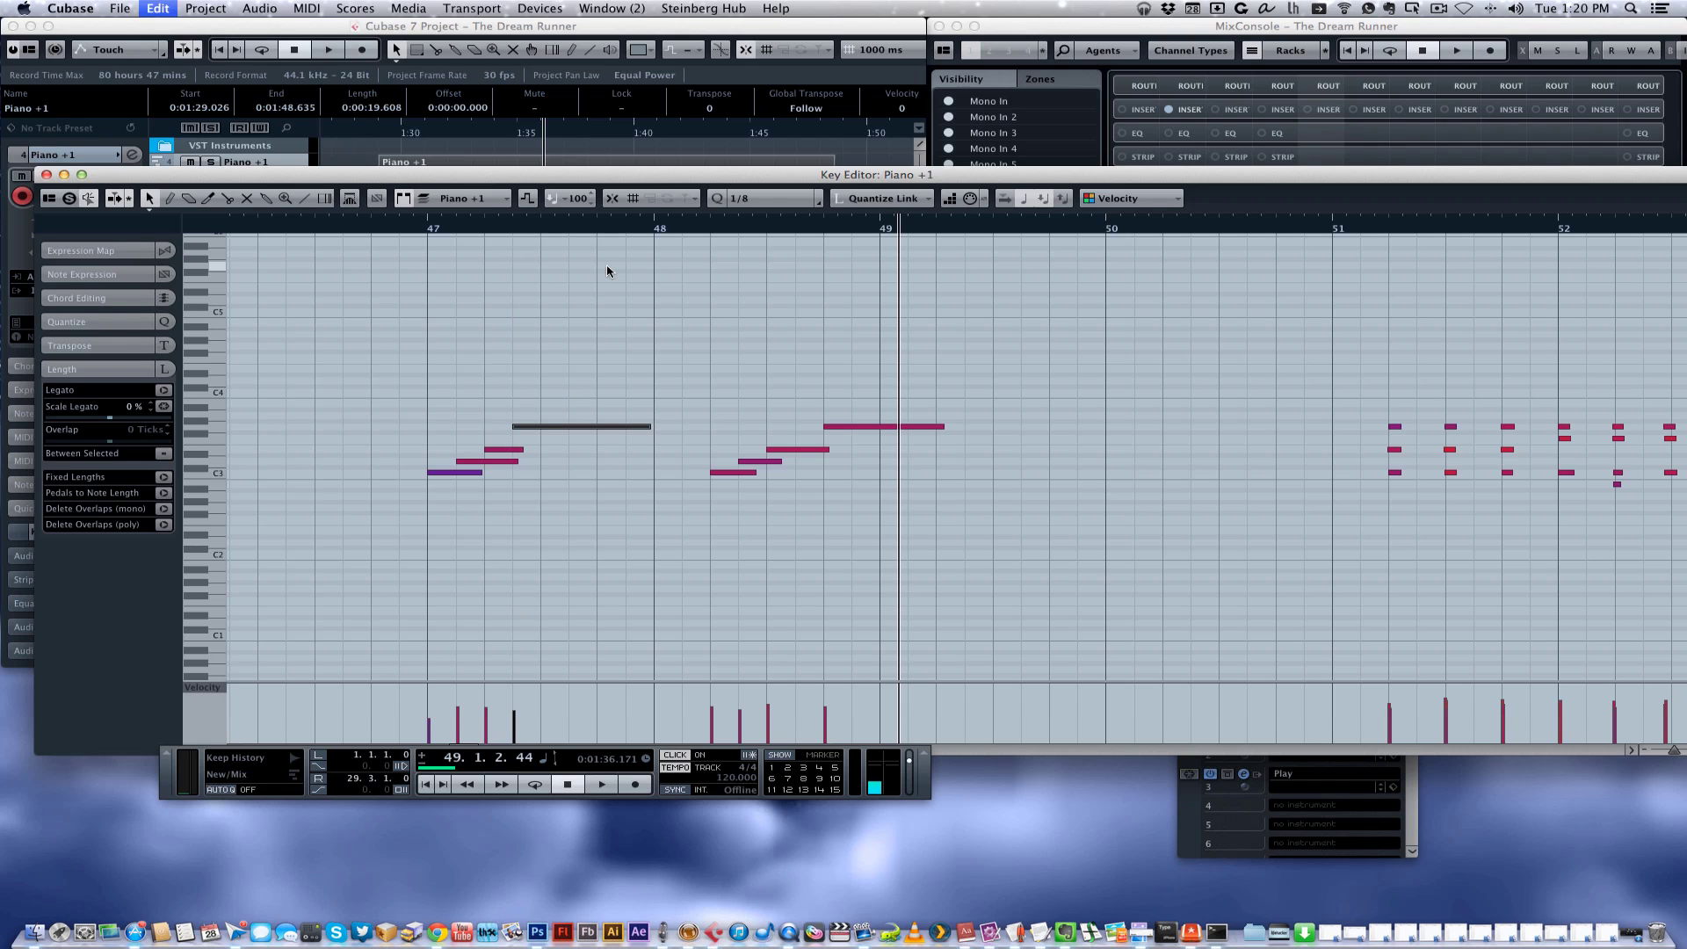
pyautogui.press('super+z')
# Review the quantize values and the chord notes in bars 51 to 54, and close the Key Editor
pyautogui.click(791, 203)
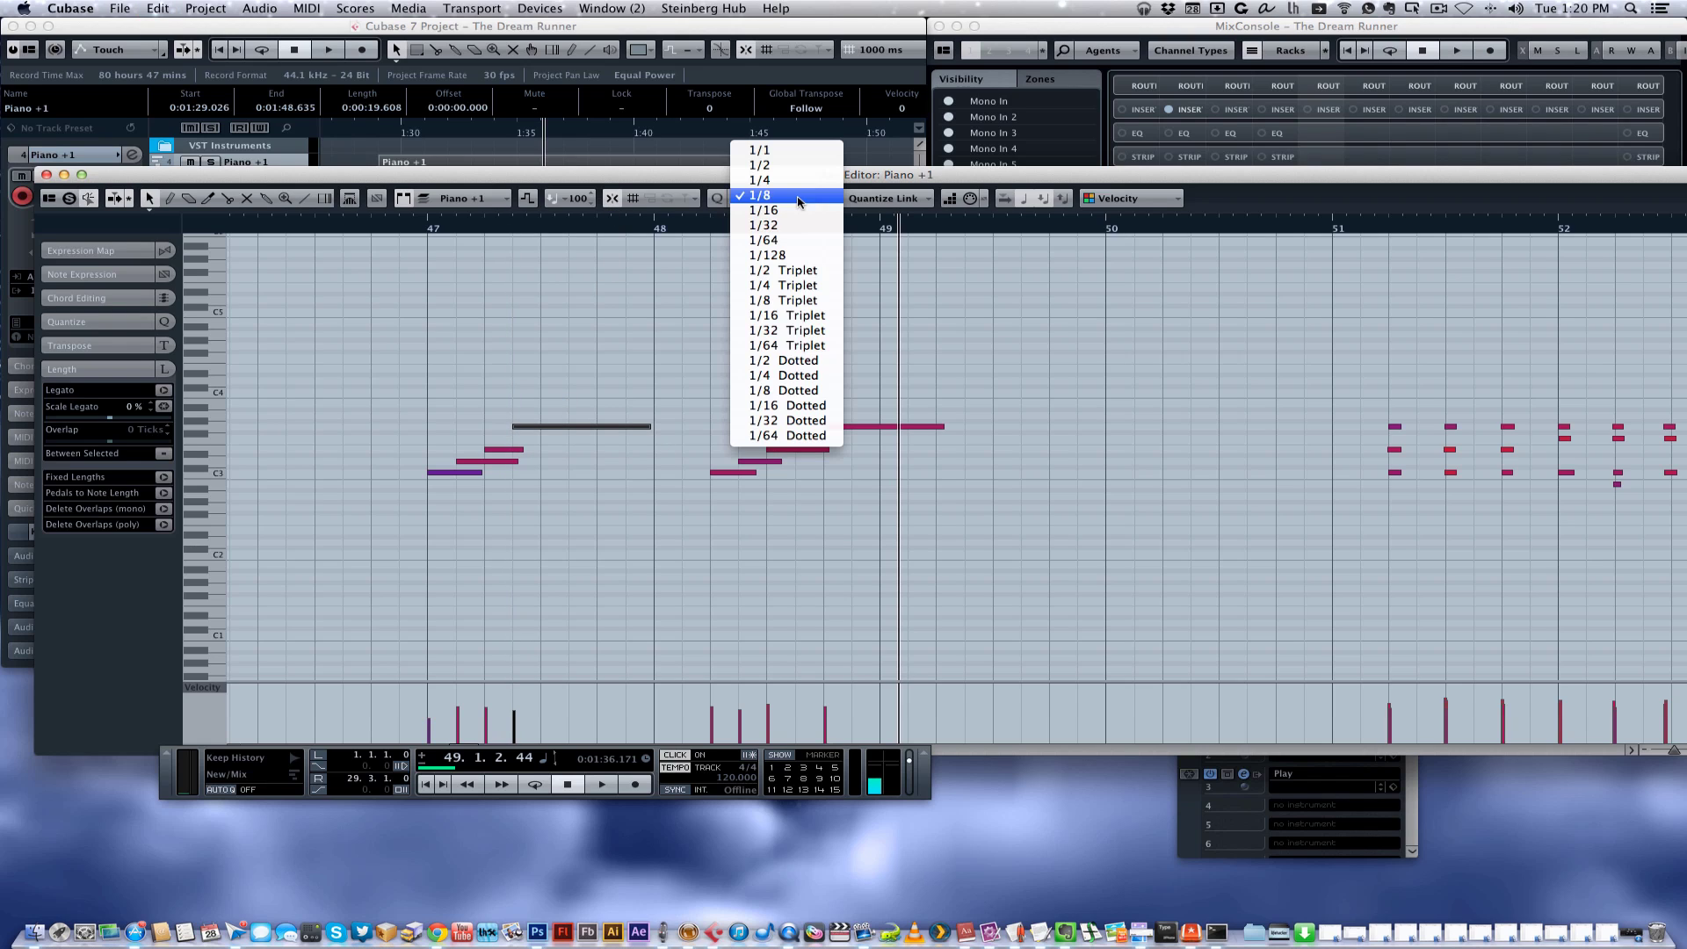
pyautogui.click(773, 202)
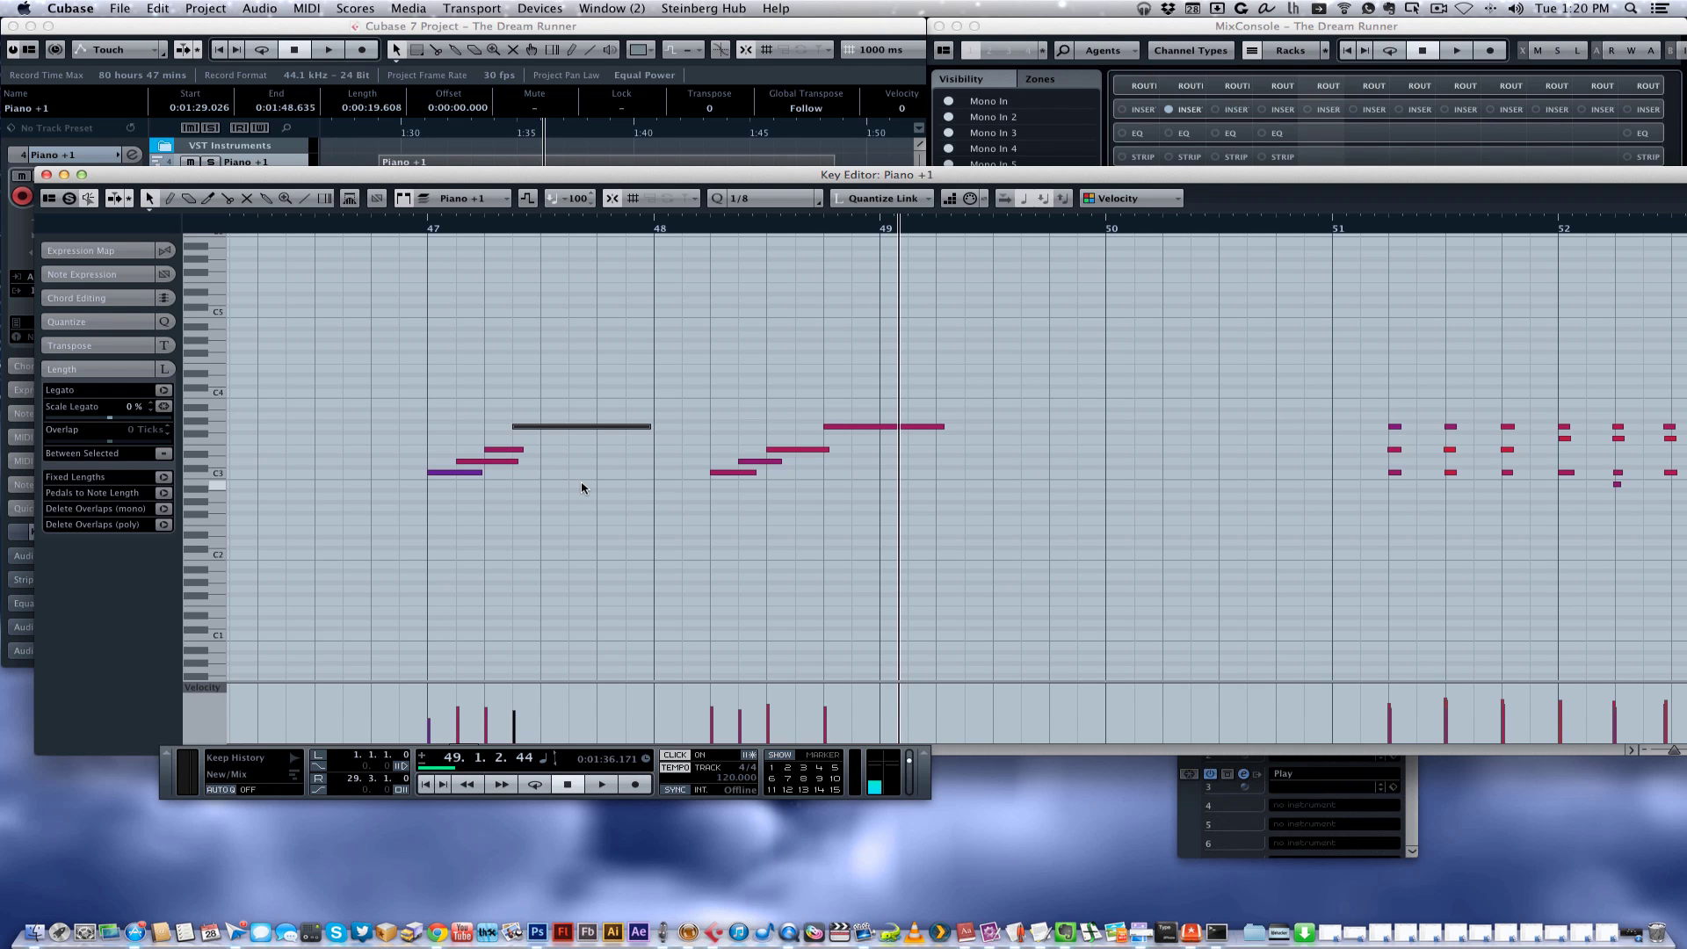
pyautogui.hscroll(10, 585, 488)
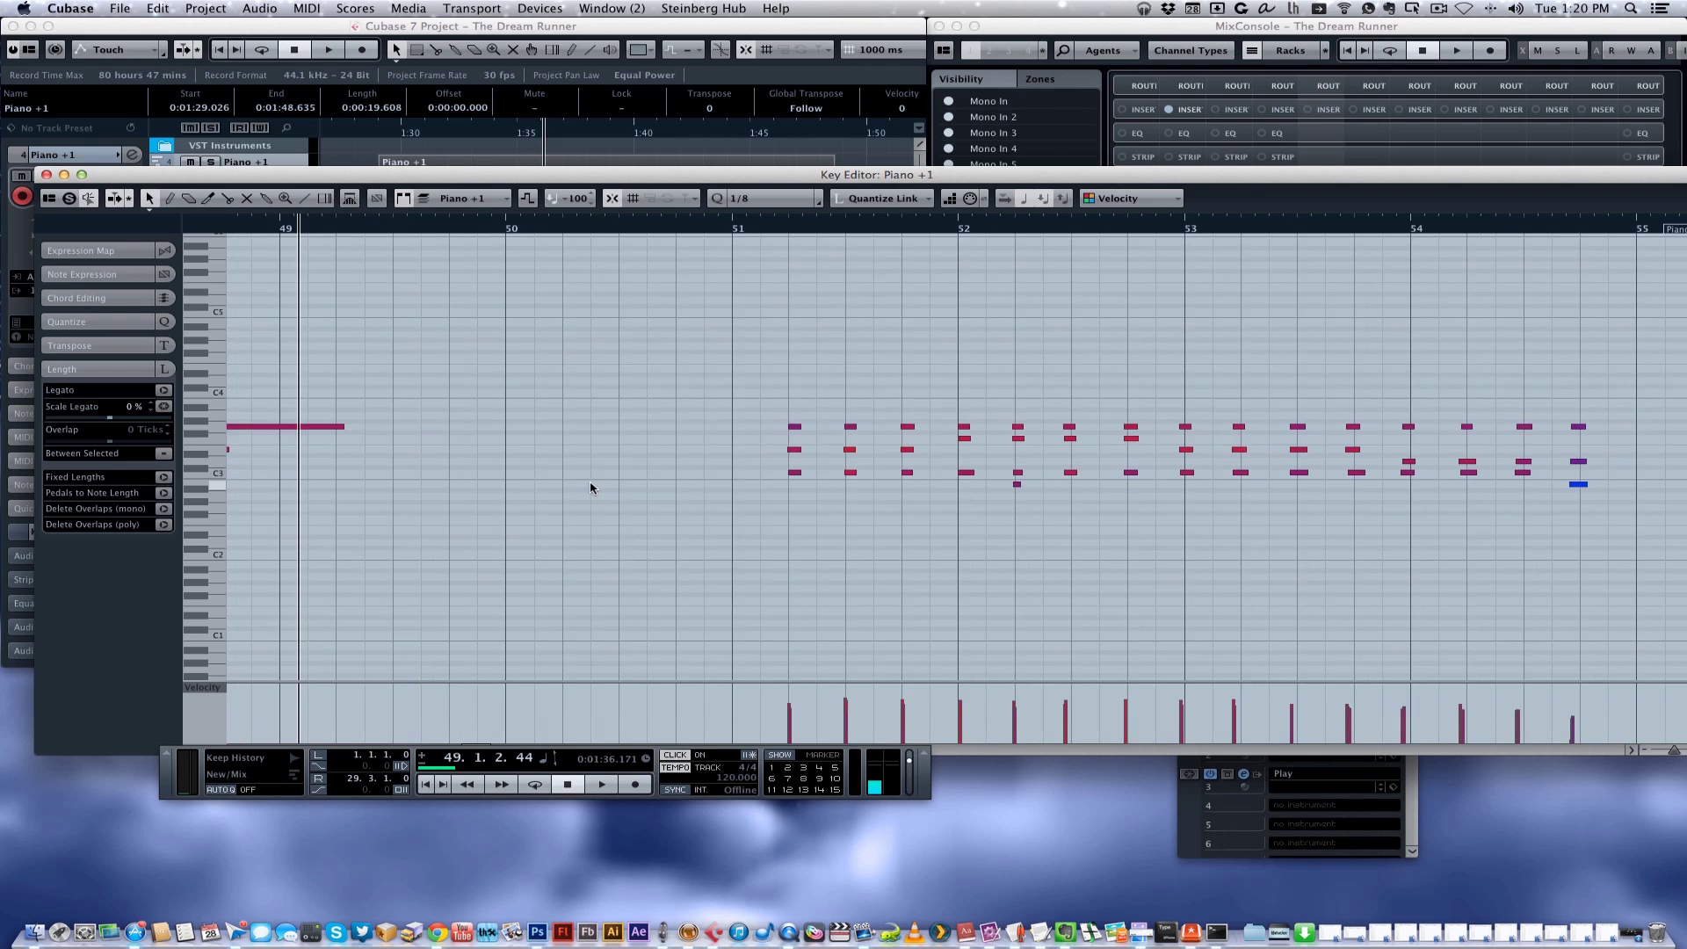
pyautogui.hscroll(3, 590, 488)
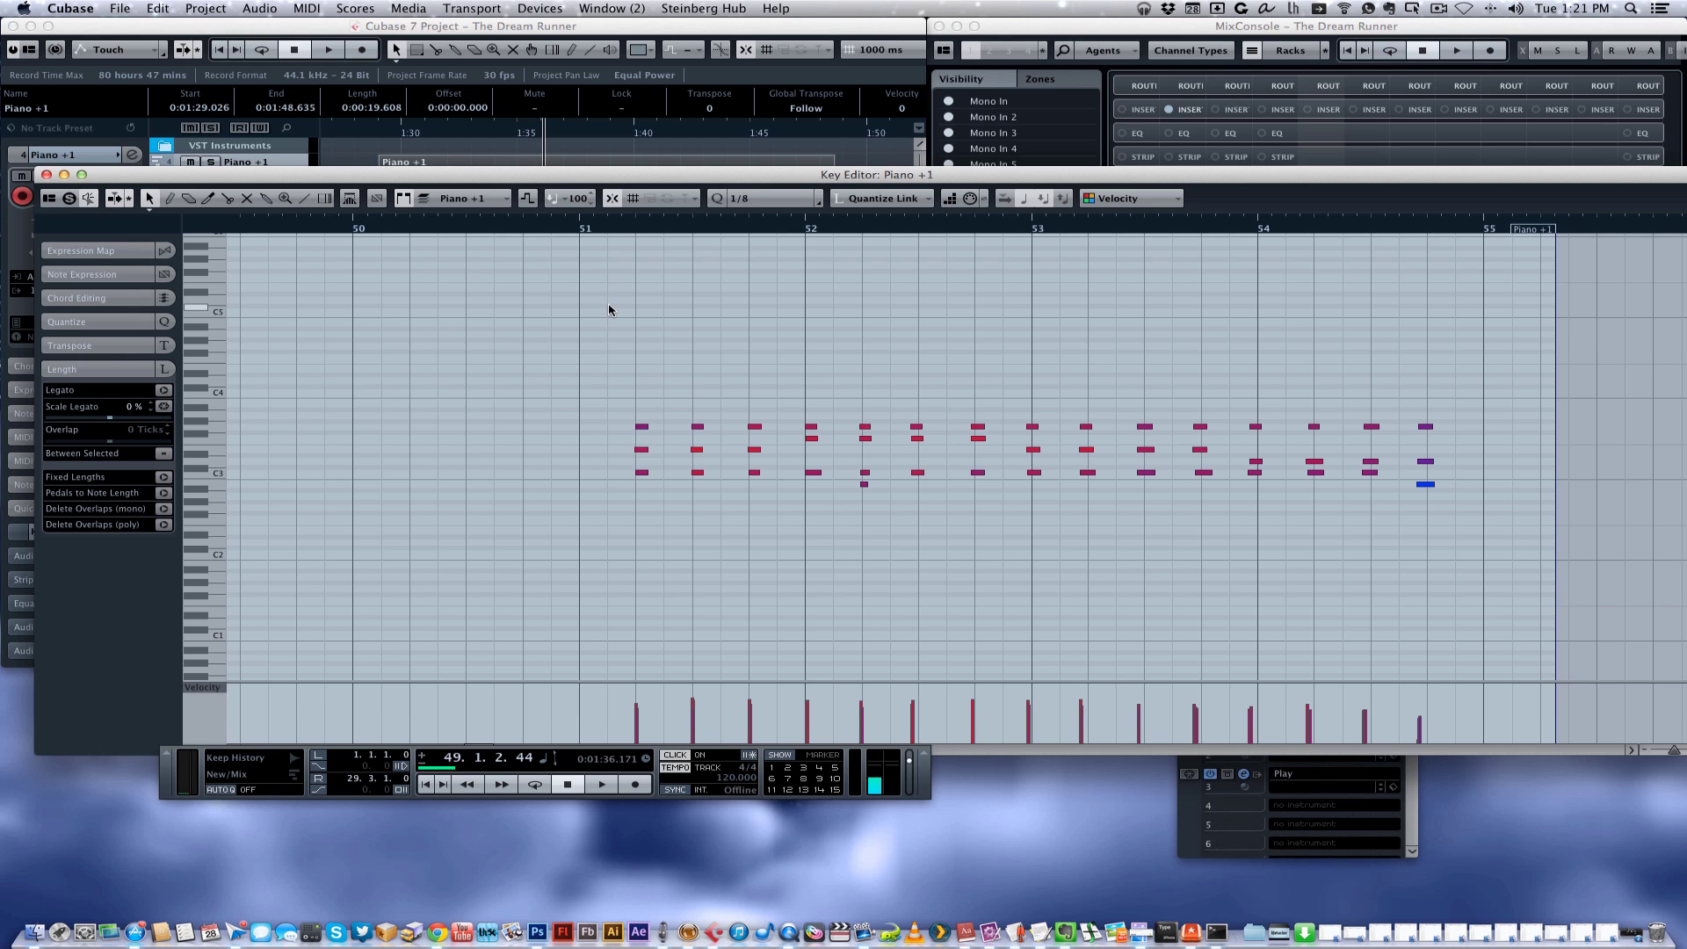
pyautogui.hscroll(-10, 610, 308)
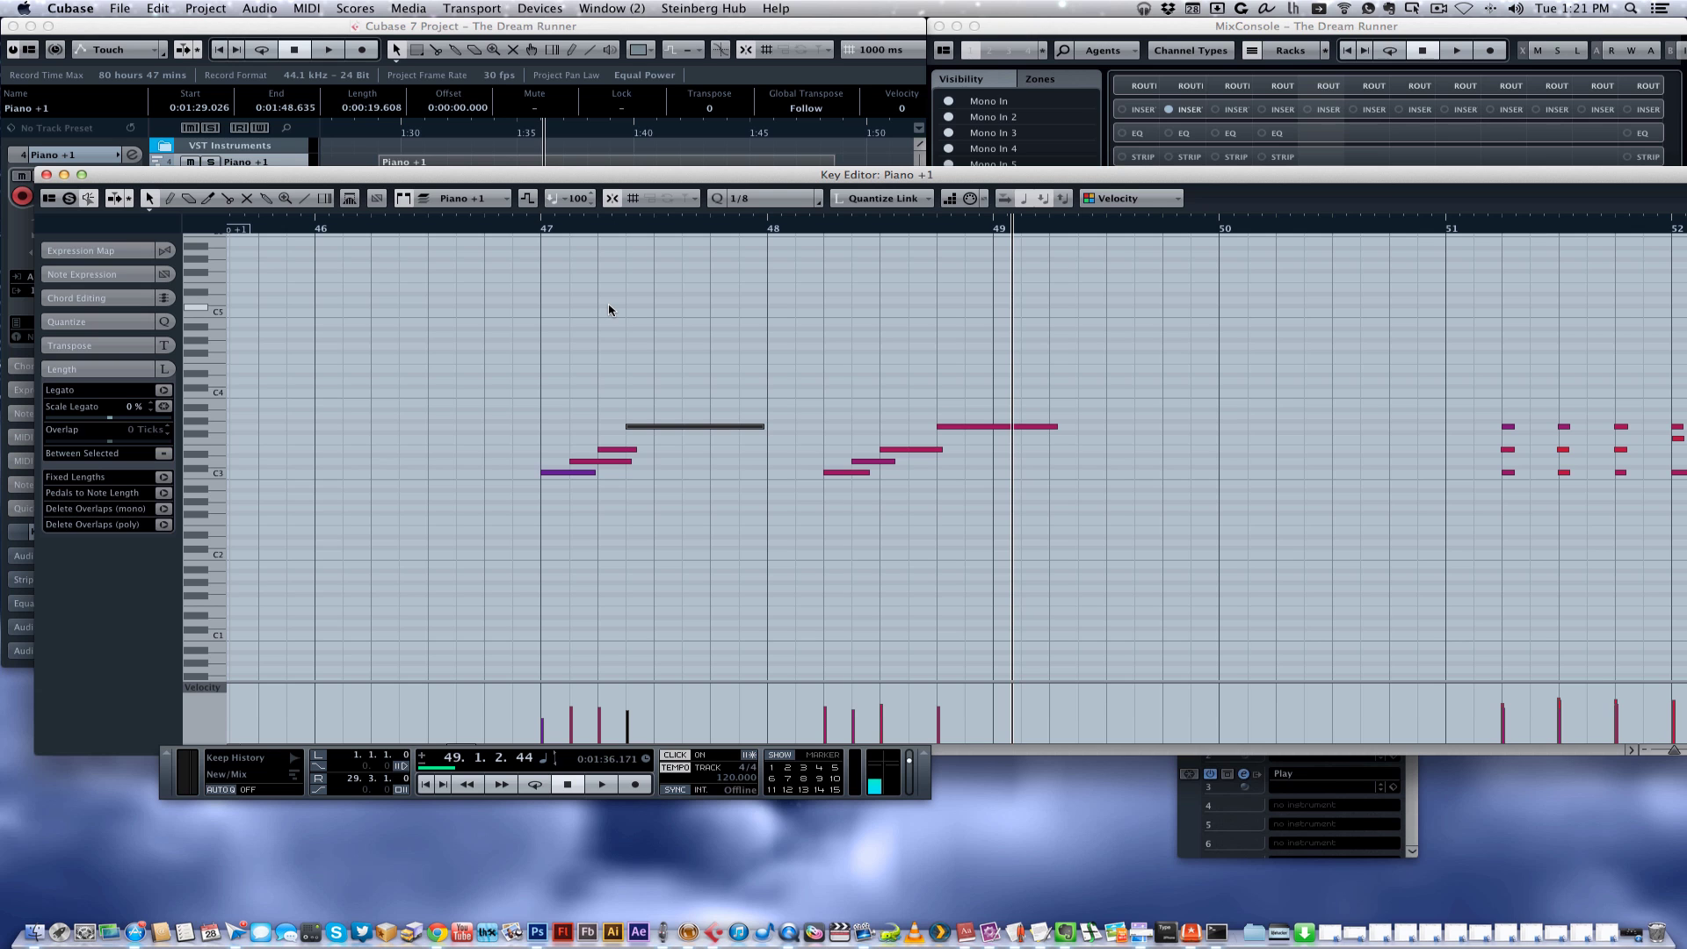
pyautogui.press('super+w')
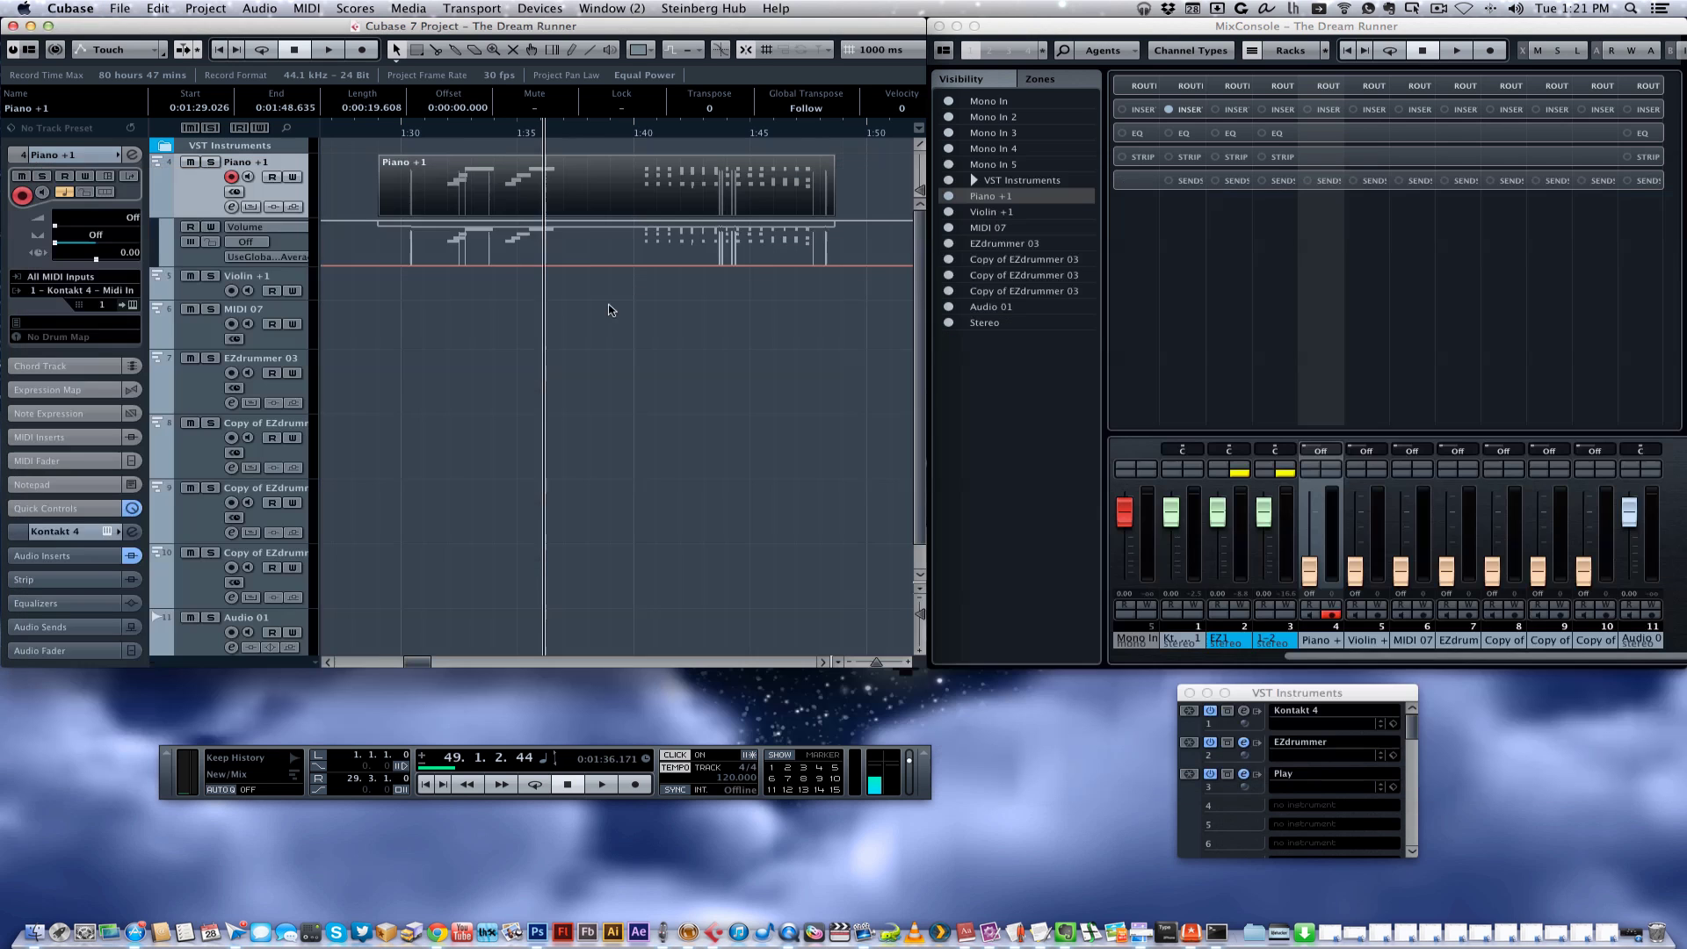
# View the Violin +1 track's MIDI 02 part in the Key Editor, close it and deselect the part
pyautogui.hscroll(-20, 615, 320)
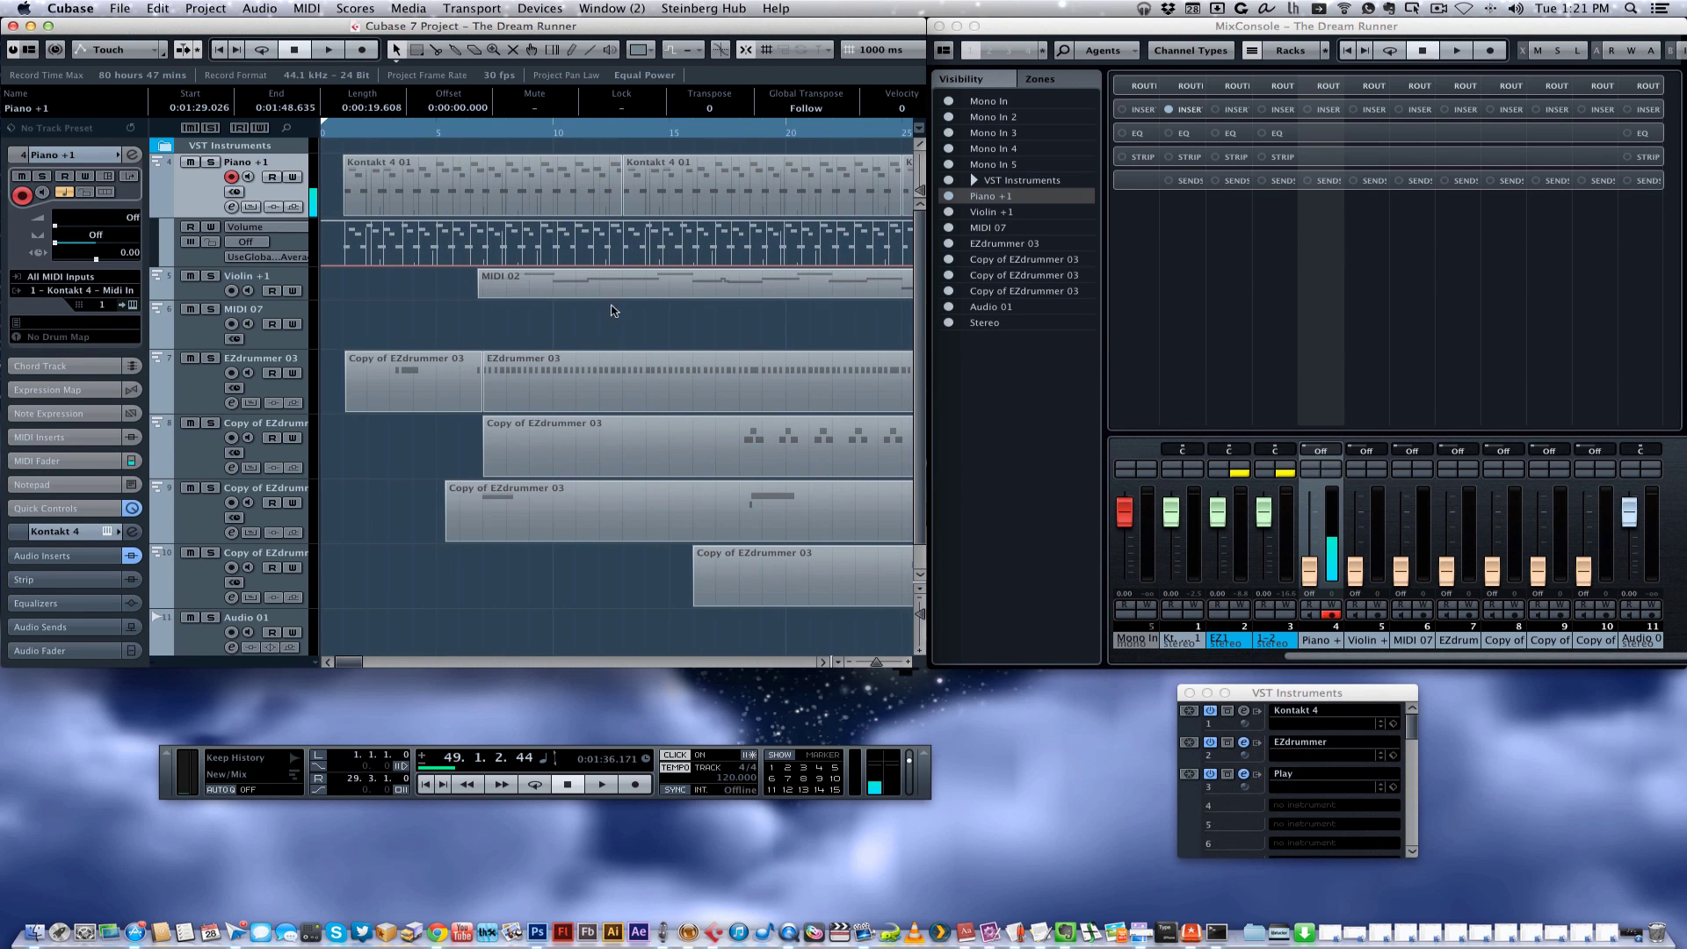
pyautogui.click(591, 297)
pyautogui.doubleClick(591, 297)
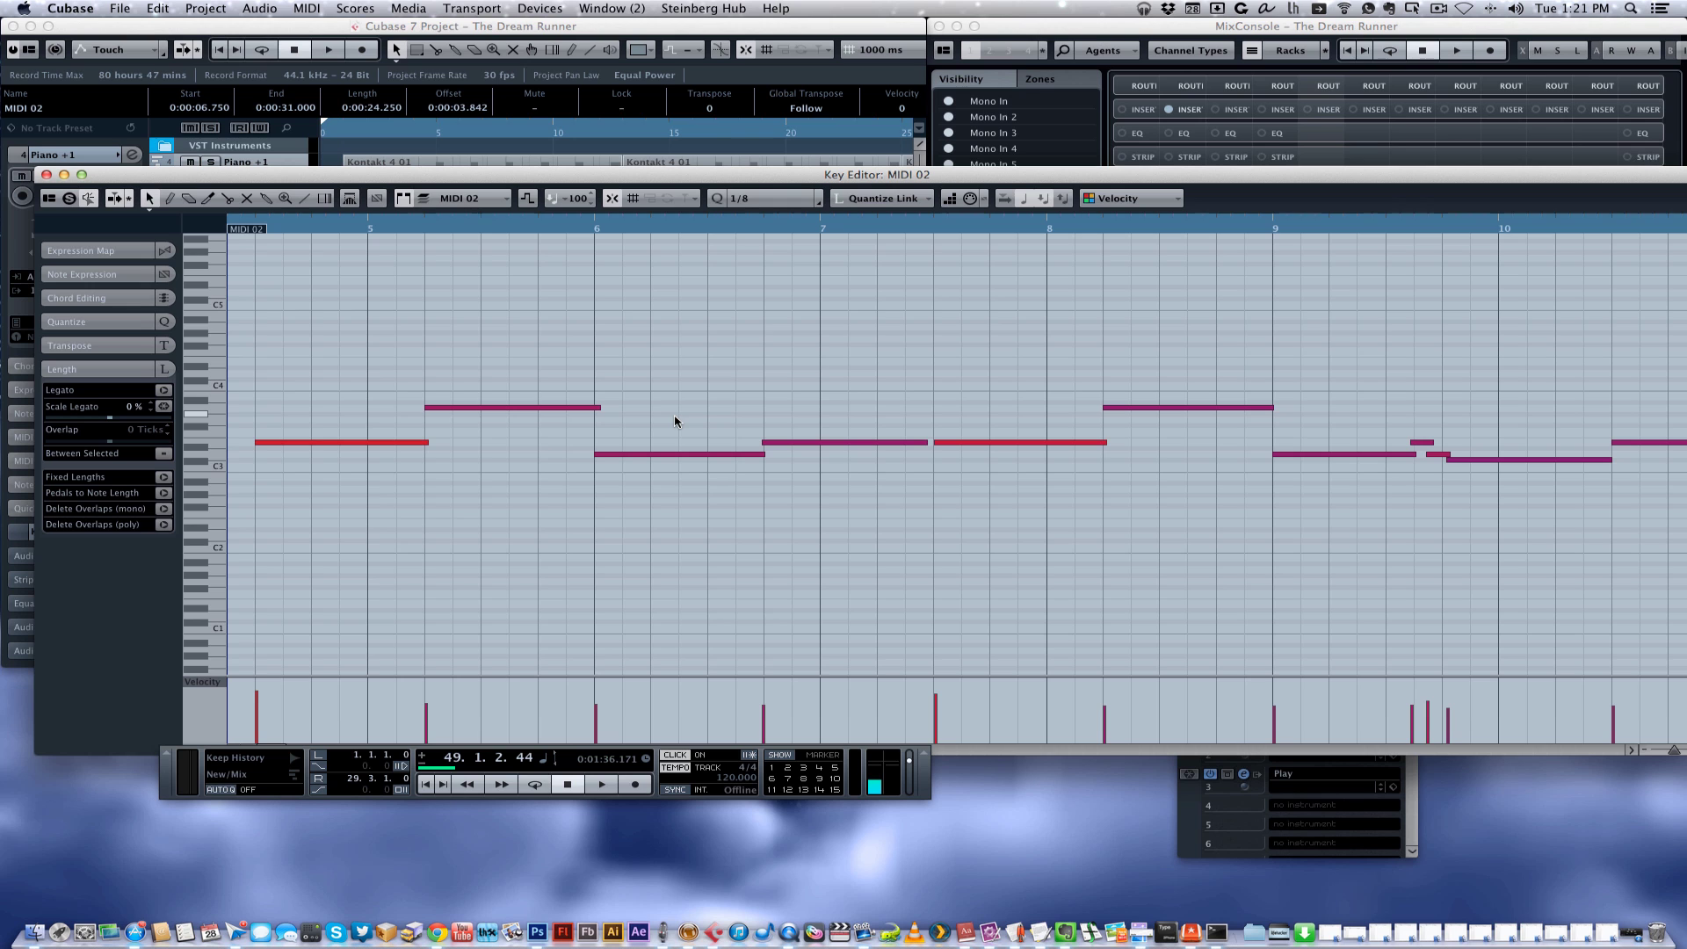
pyautogui.press('Escape')
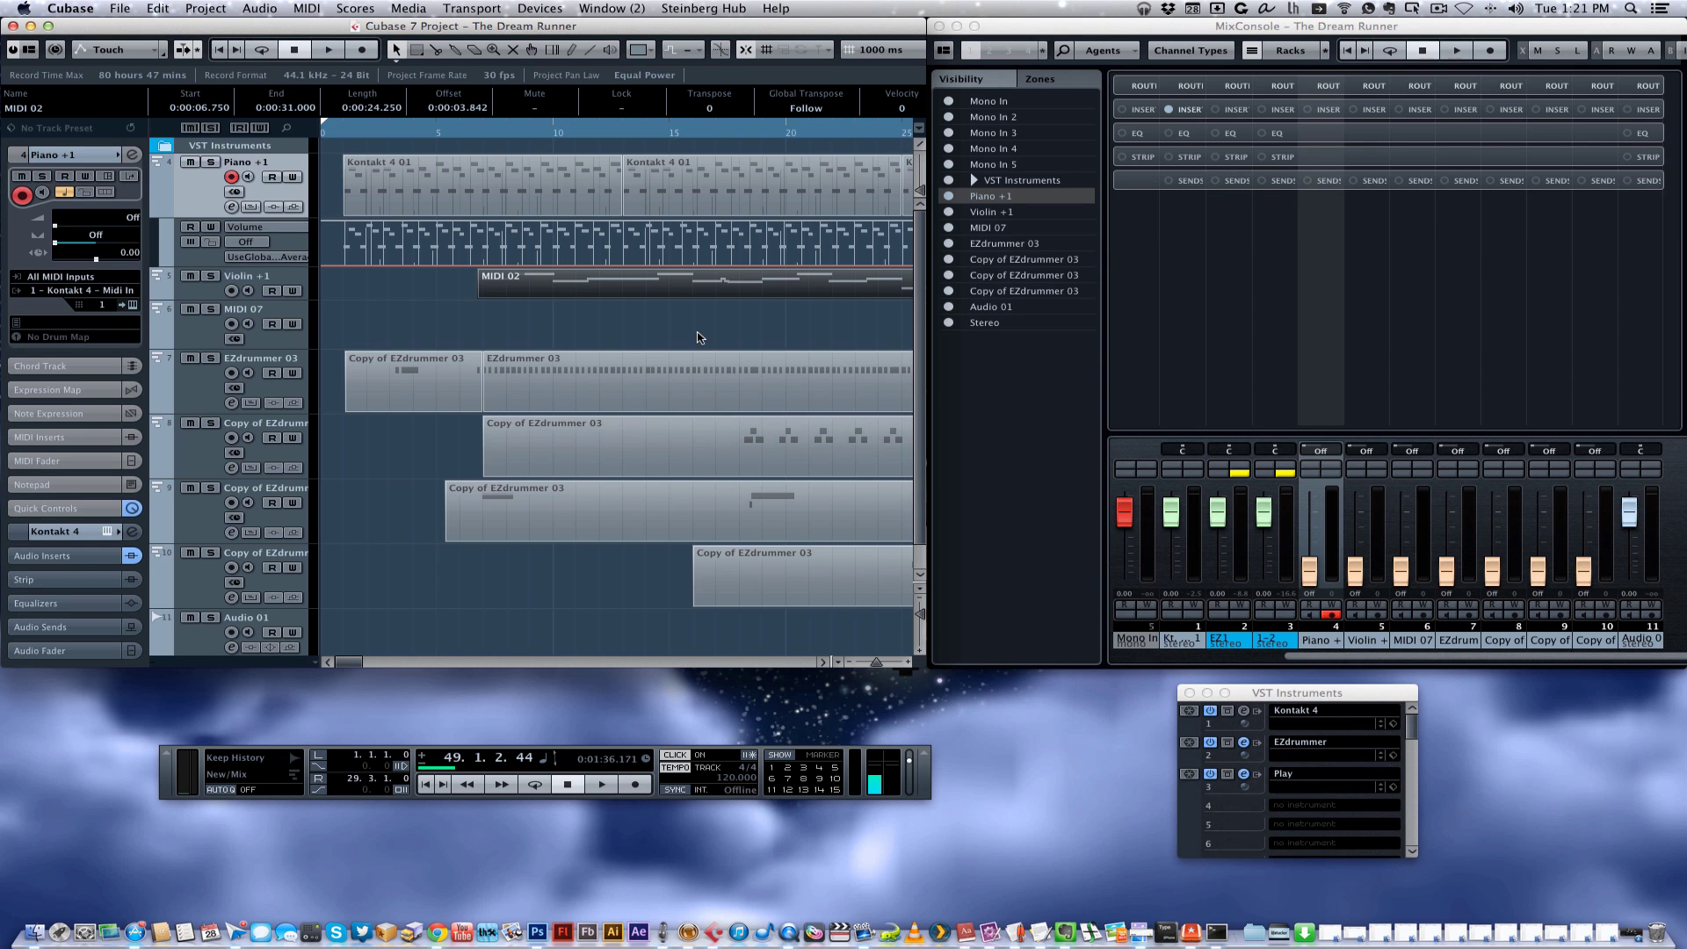
pyautogui.click(698, 330)
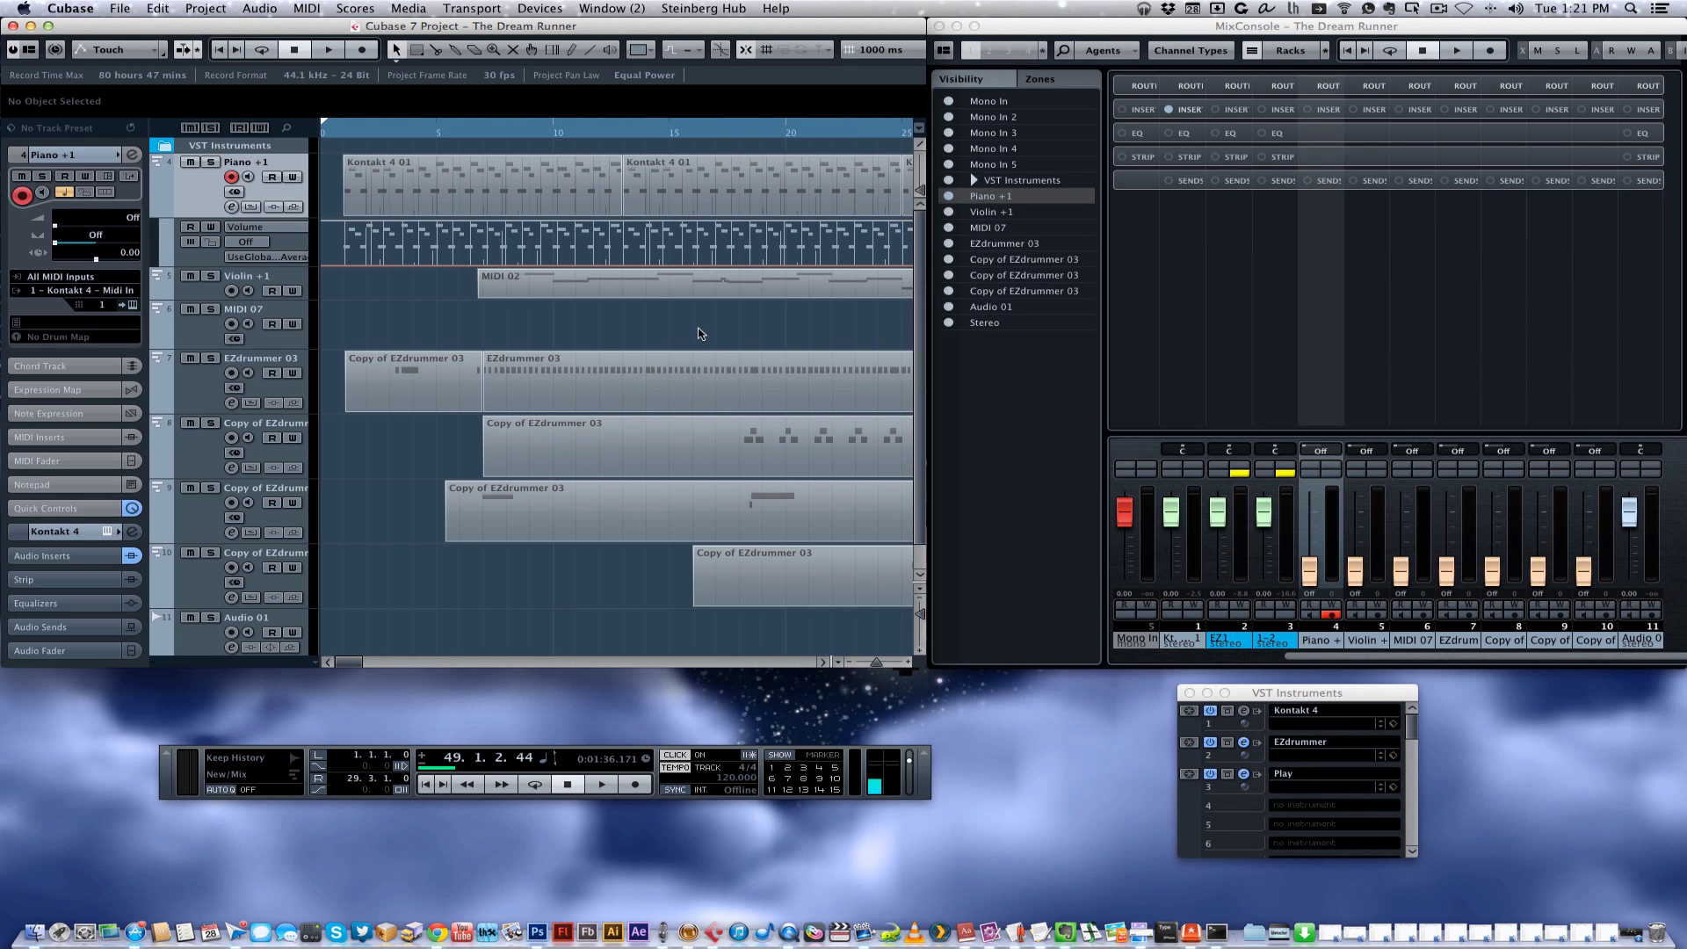
# Place the playhead at bar 51 and reopen the recorded Piano +1 part in the Key Editor
pyautogui.hscroll(15, 699, 333)
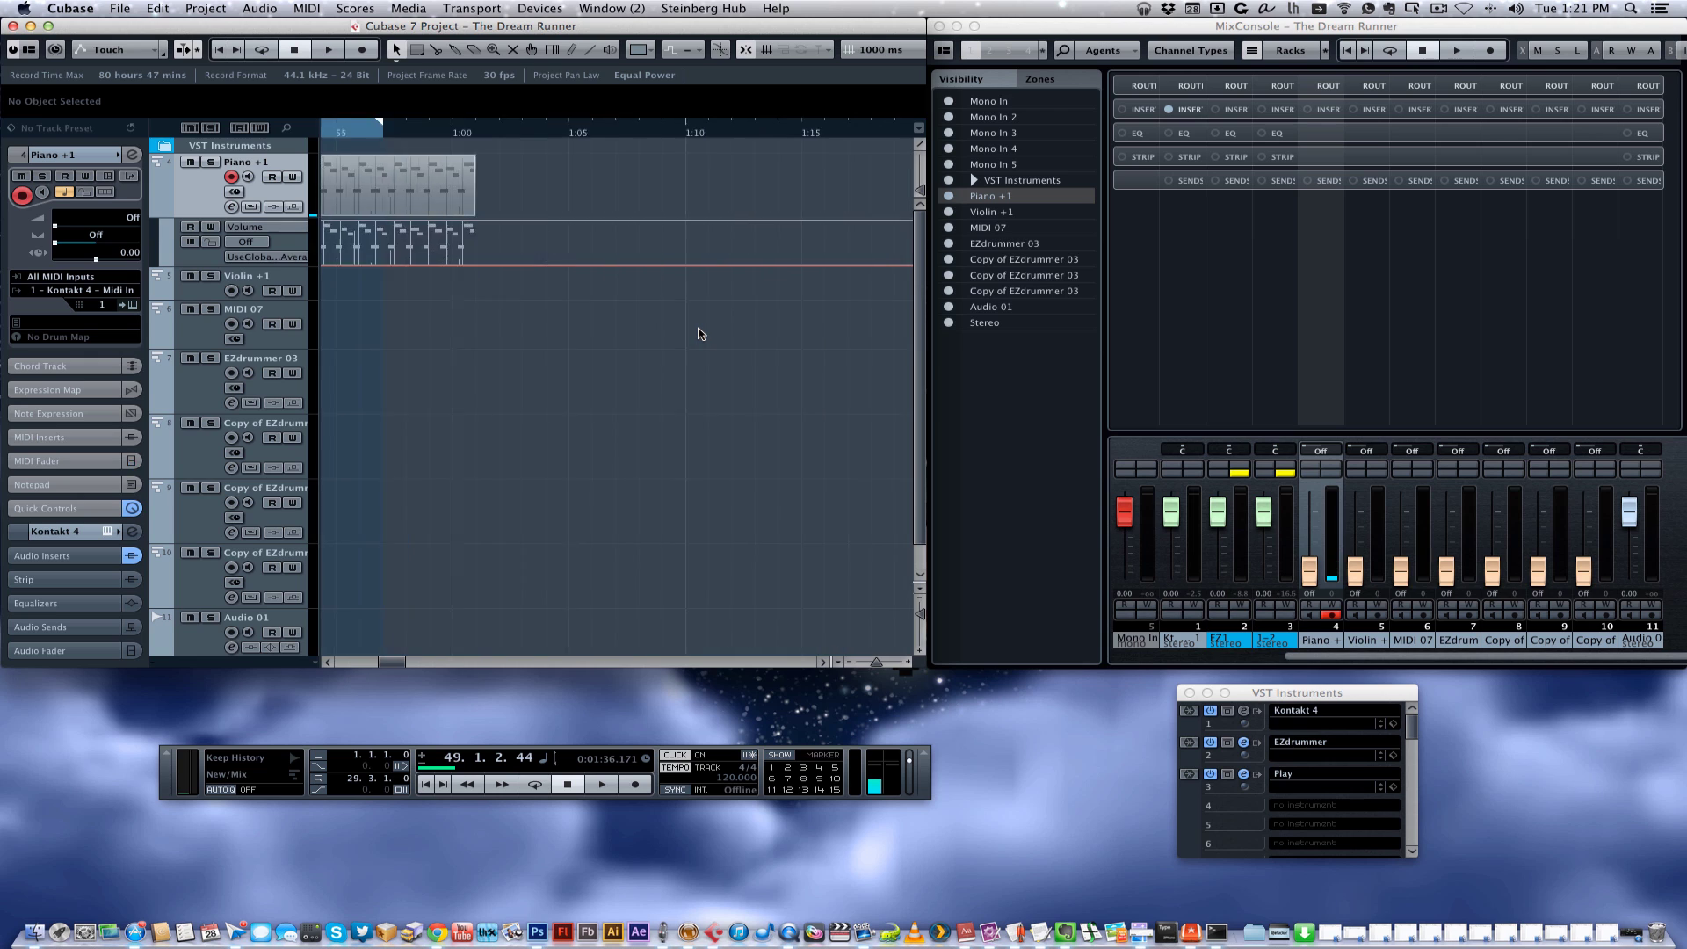
pyautogui.hscroll(15, 703, 332)
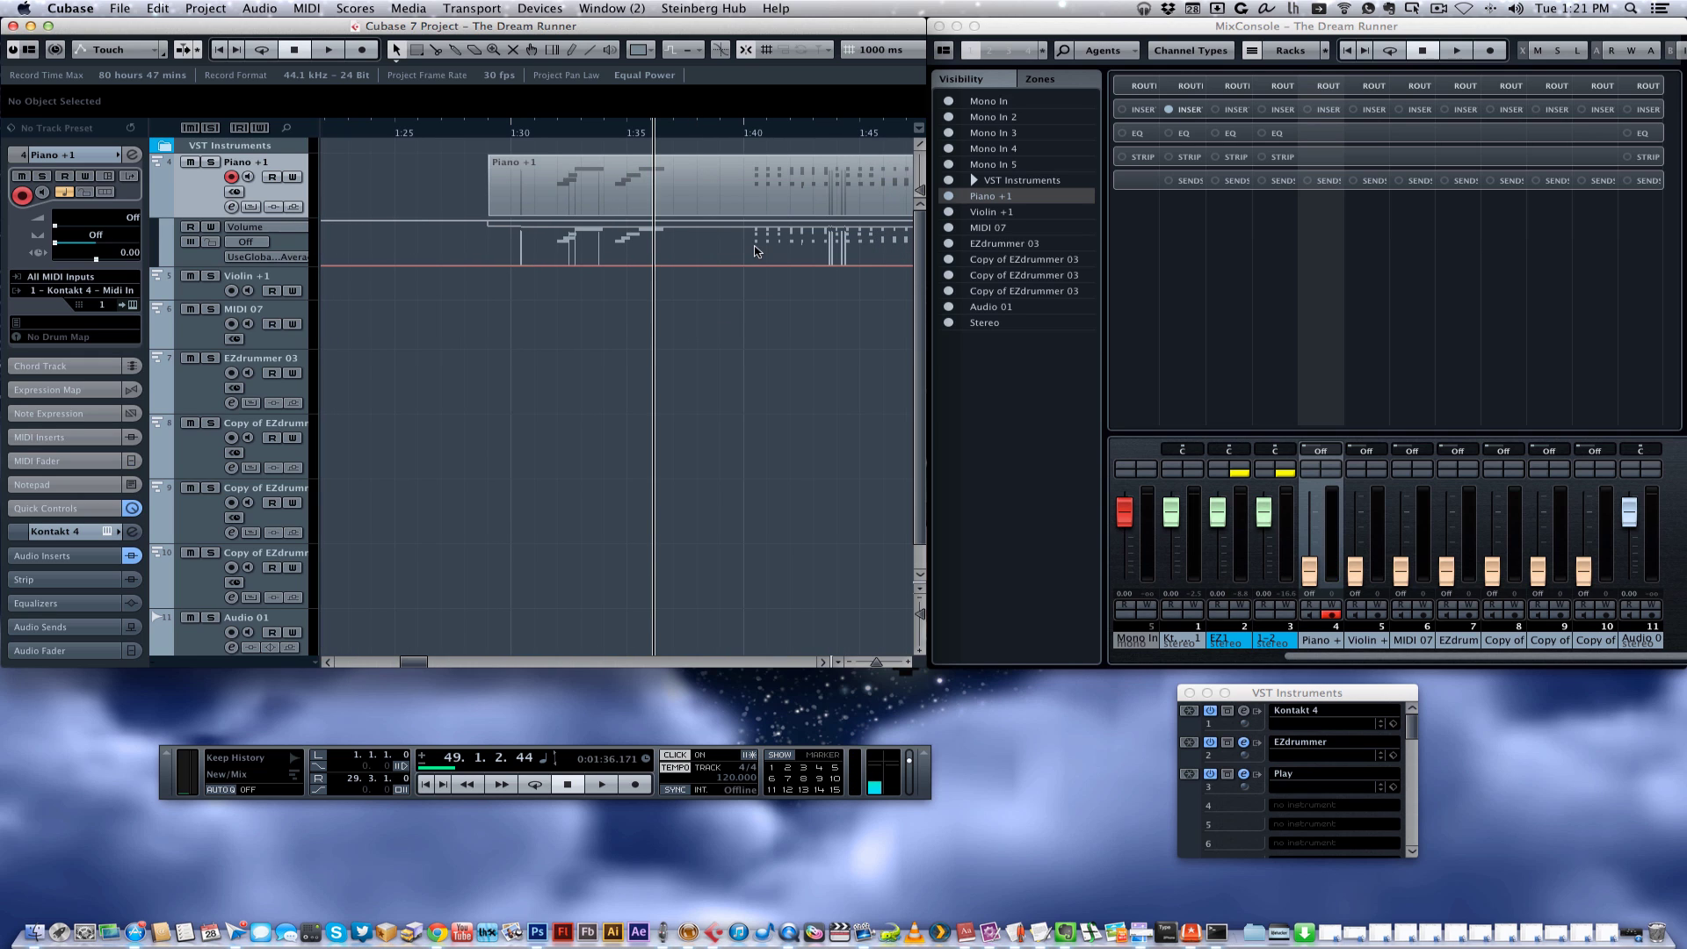
pyautogui.hscroll(5, 754, 251)
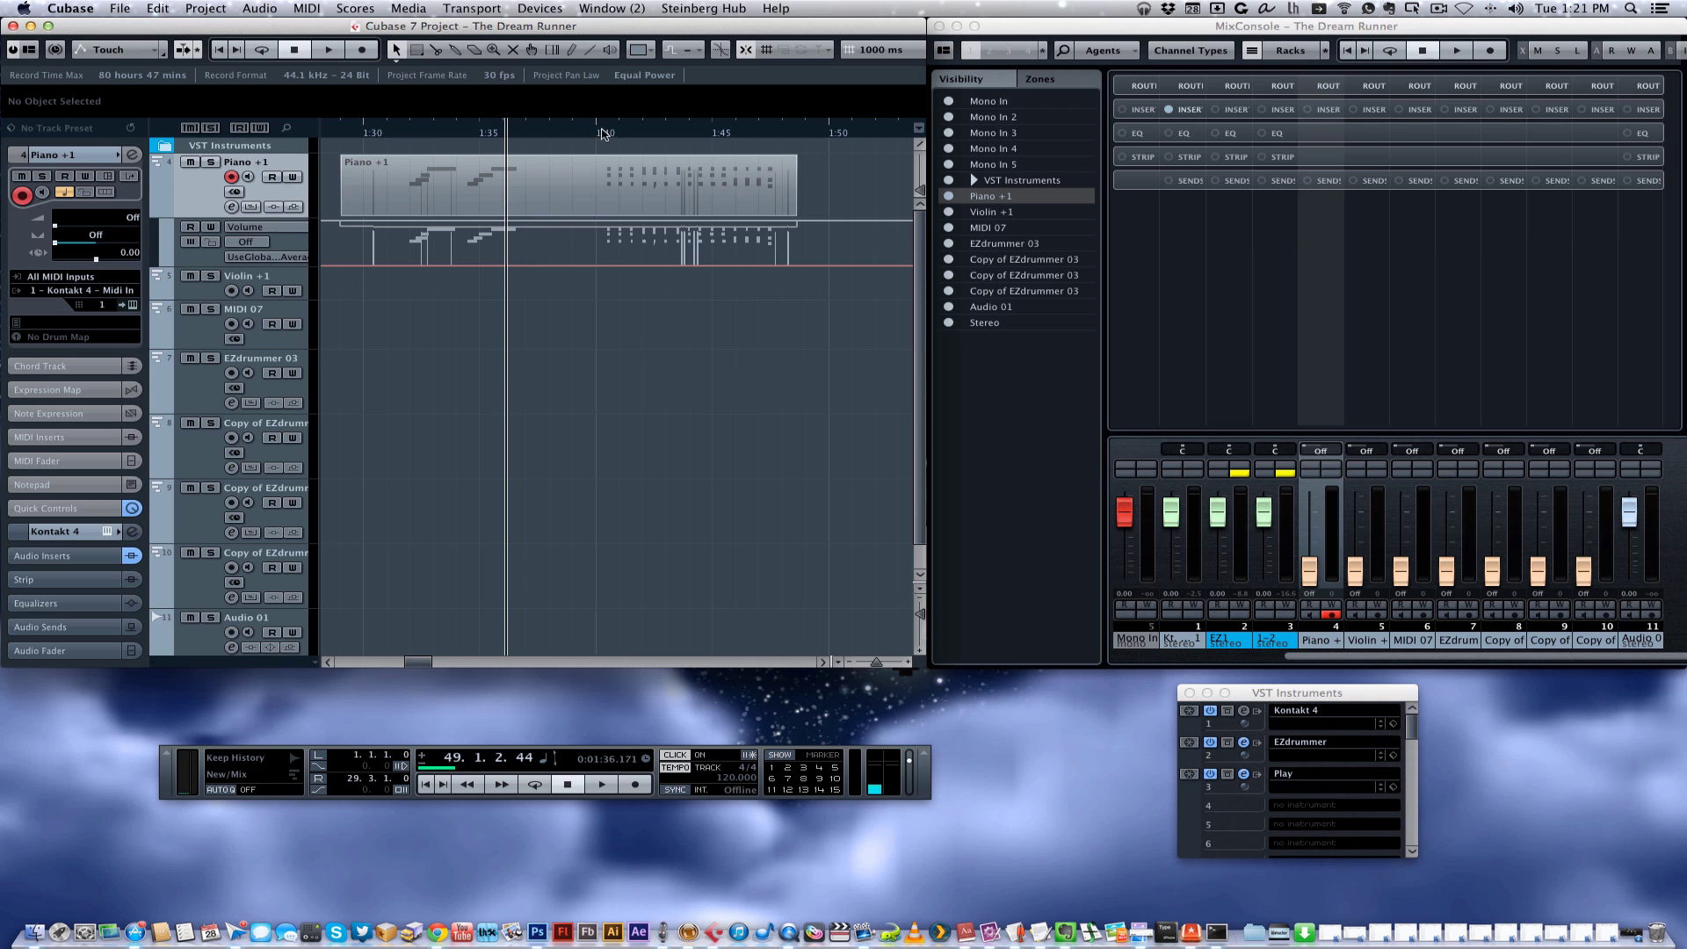
pyautogui.click(603, 133)
pyautogui.doubleClick(654, 207)
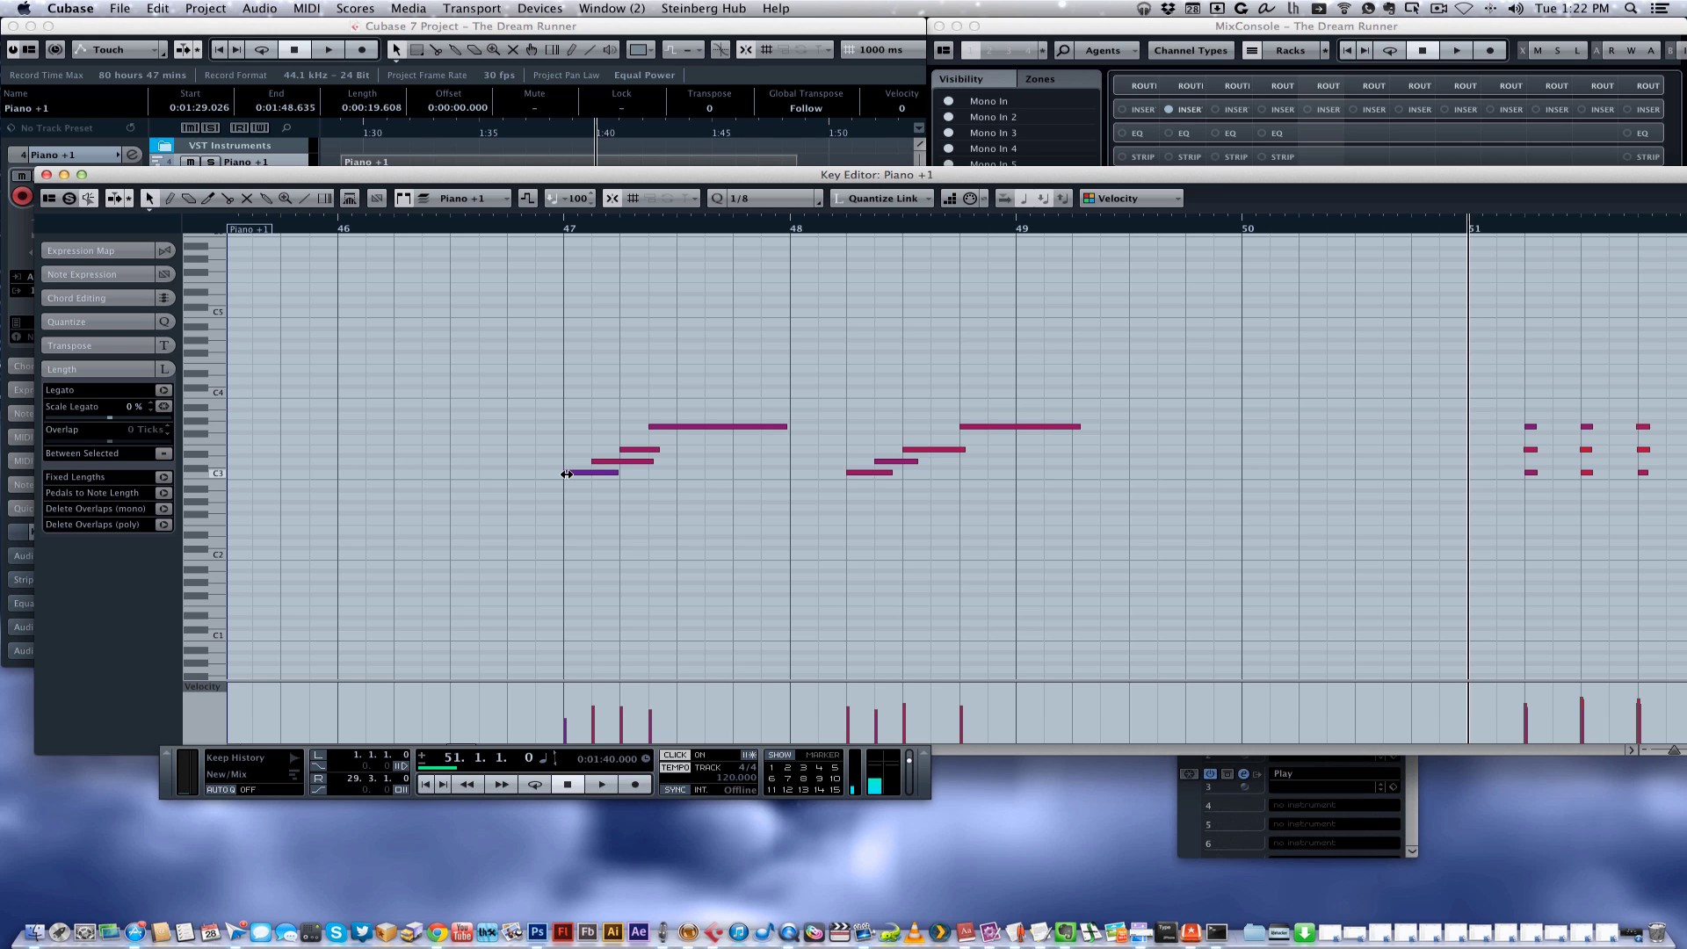
# Move the starts of the first run's first, second and top notes slightly earlier, and close the Key Editor
pyautogui.moveTo(567, 474); pyautogui.dragTo(646, 427)
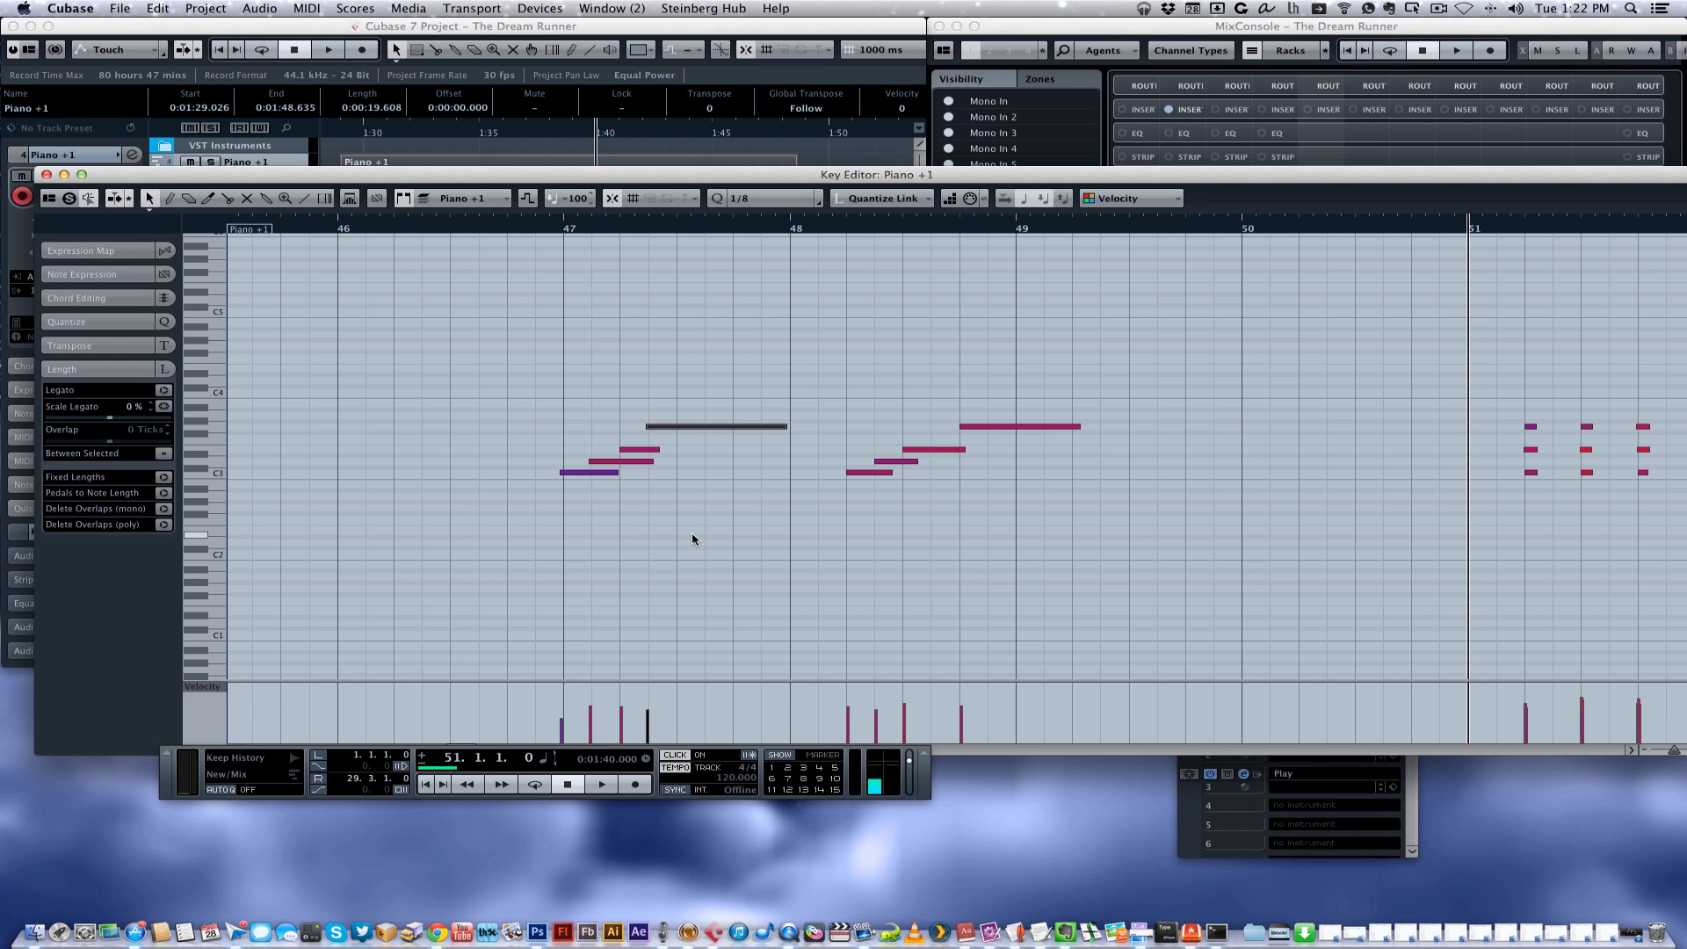
pyautogui.press('super+w')
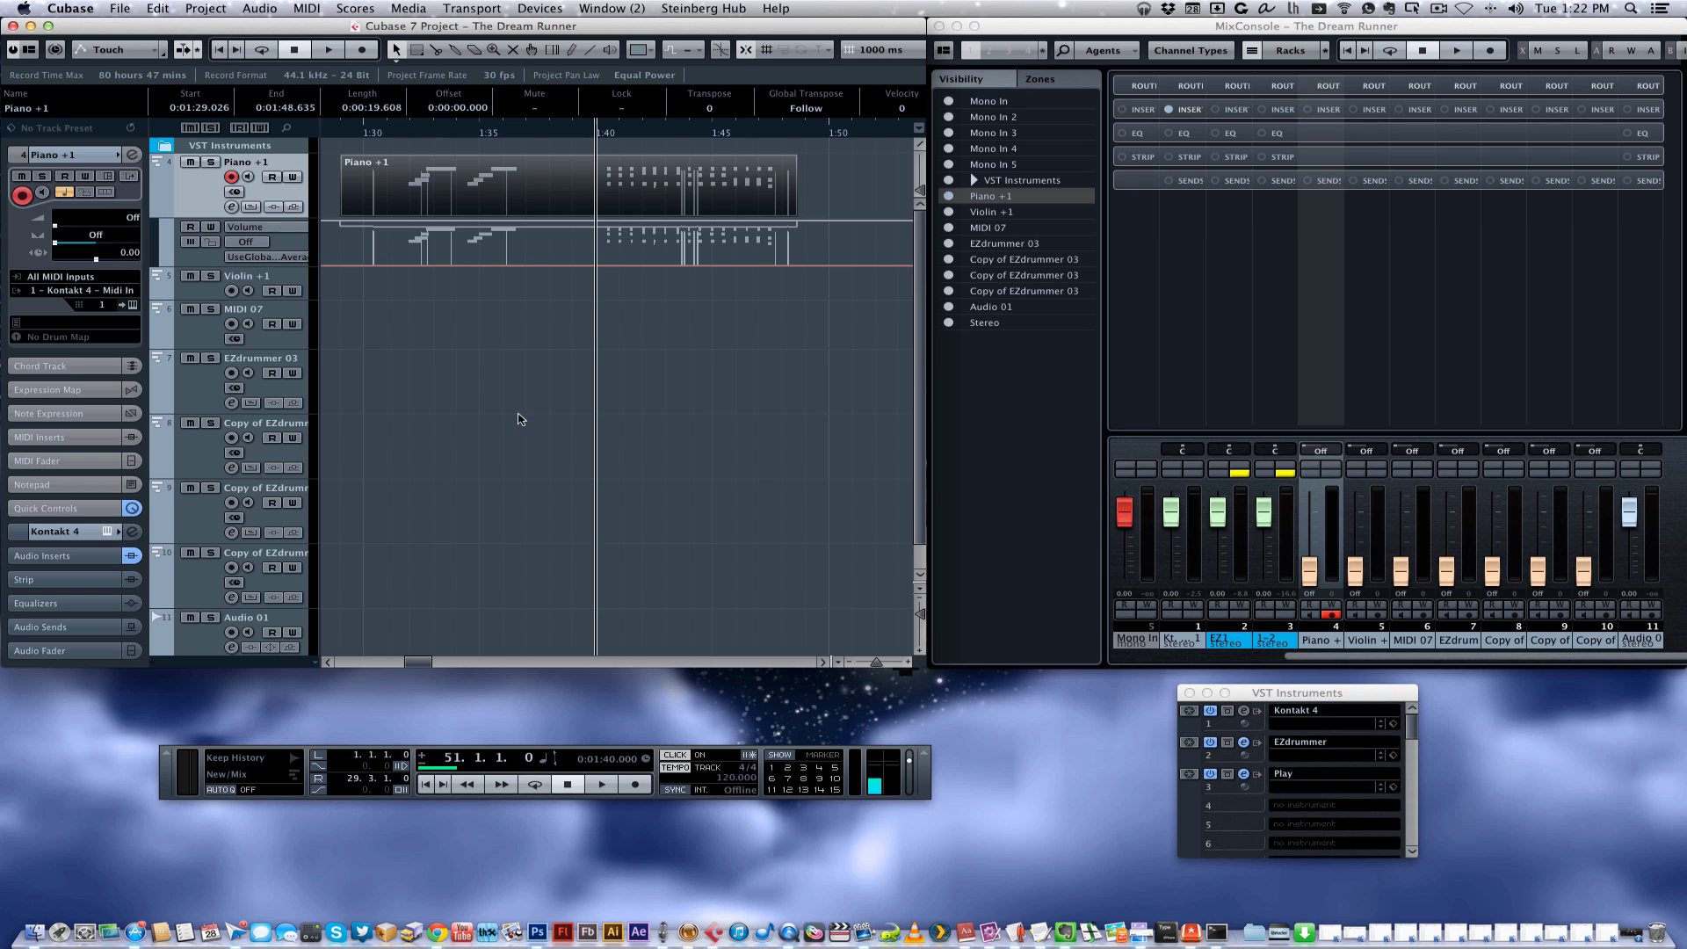
pyautogui.click(518, 418)
pyautogui.hotkey('shift', 'f')
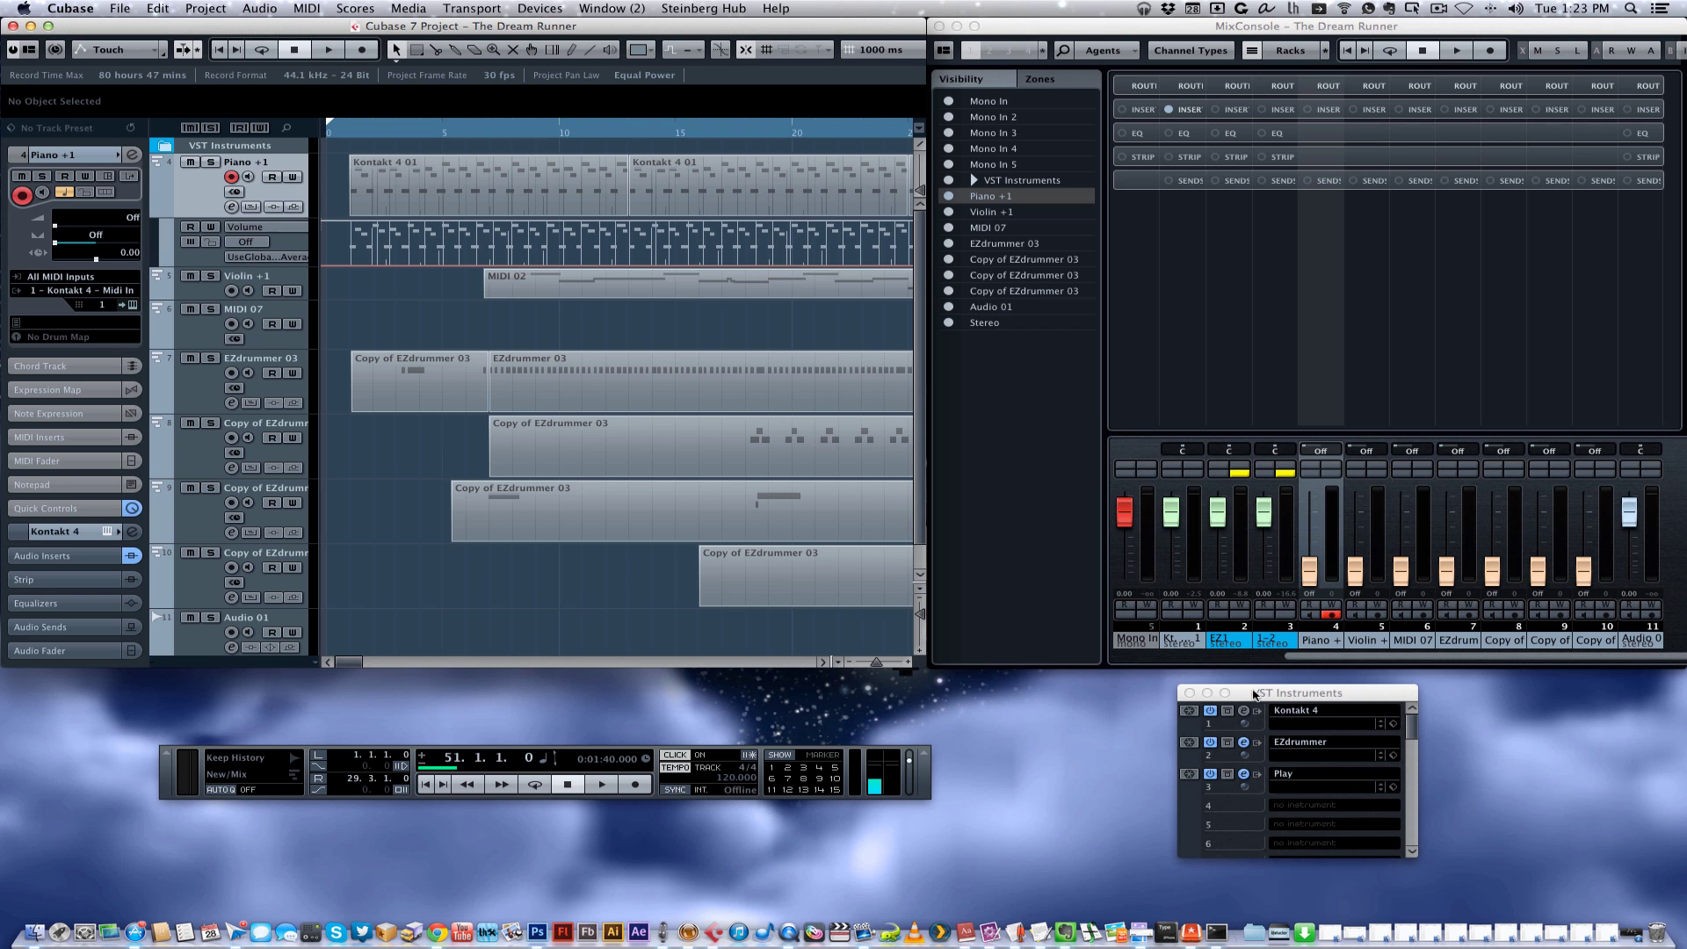
# Open the Kontakt 4 window and display the Alicias Keys instrument's settings
pyautogui.click(1243, 712)
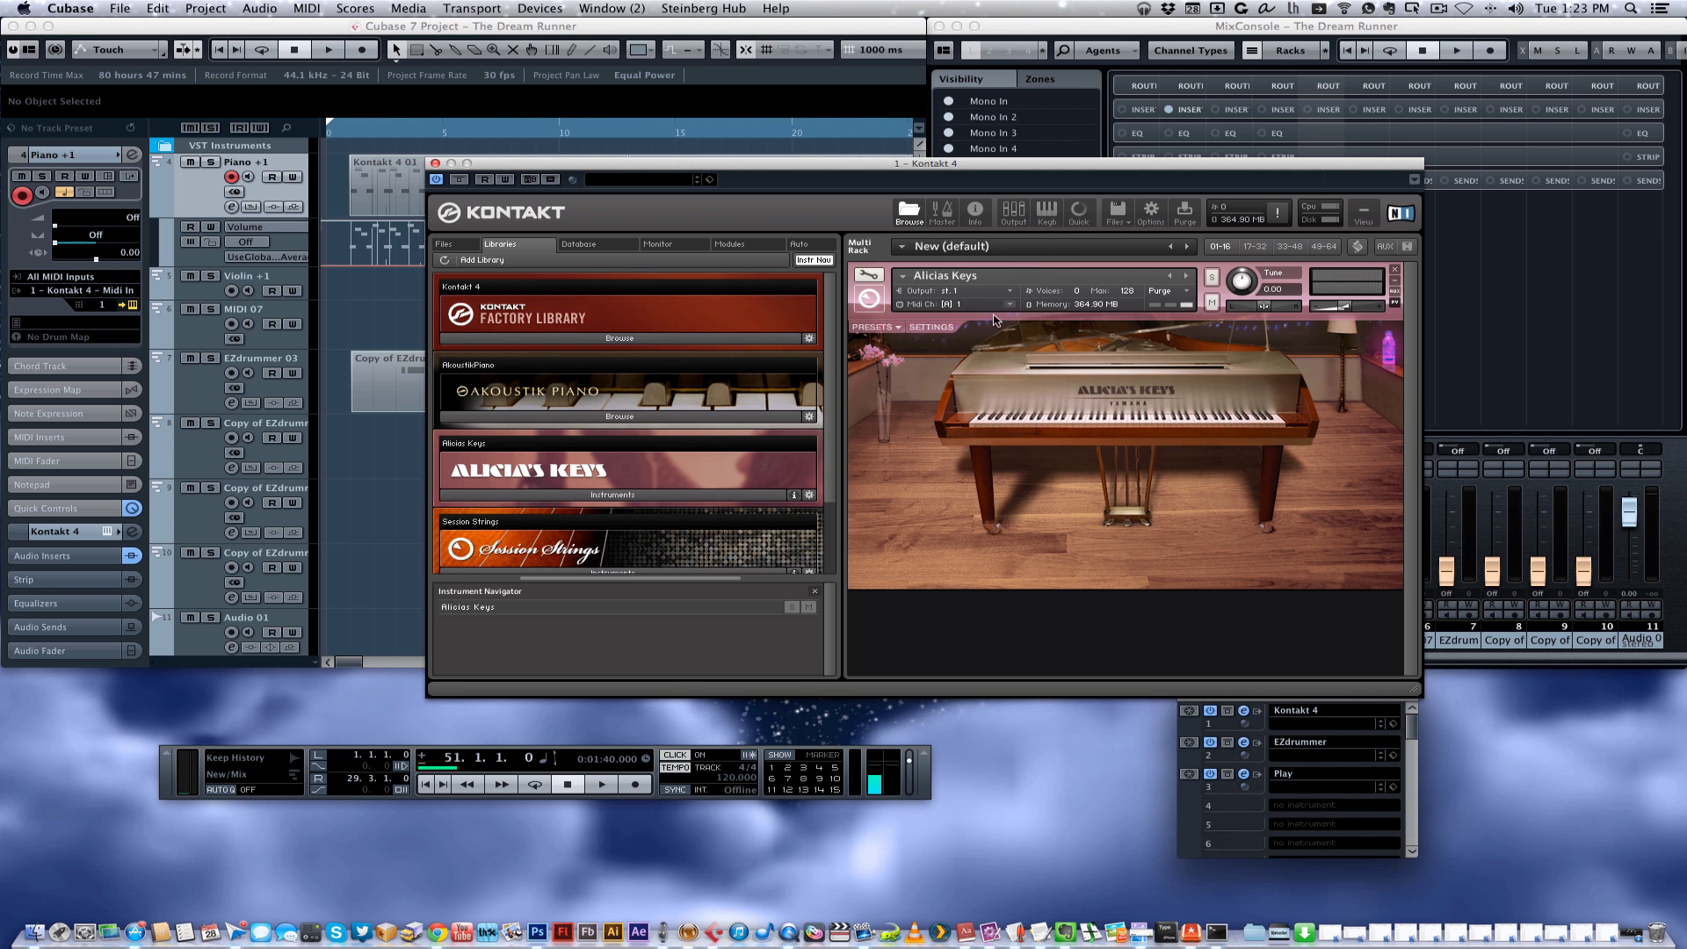
pyautogui.click(931, 327)
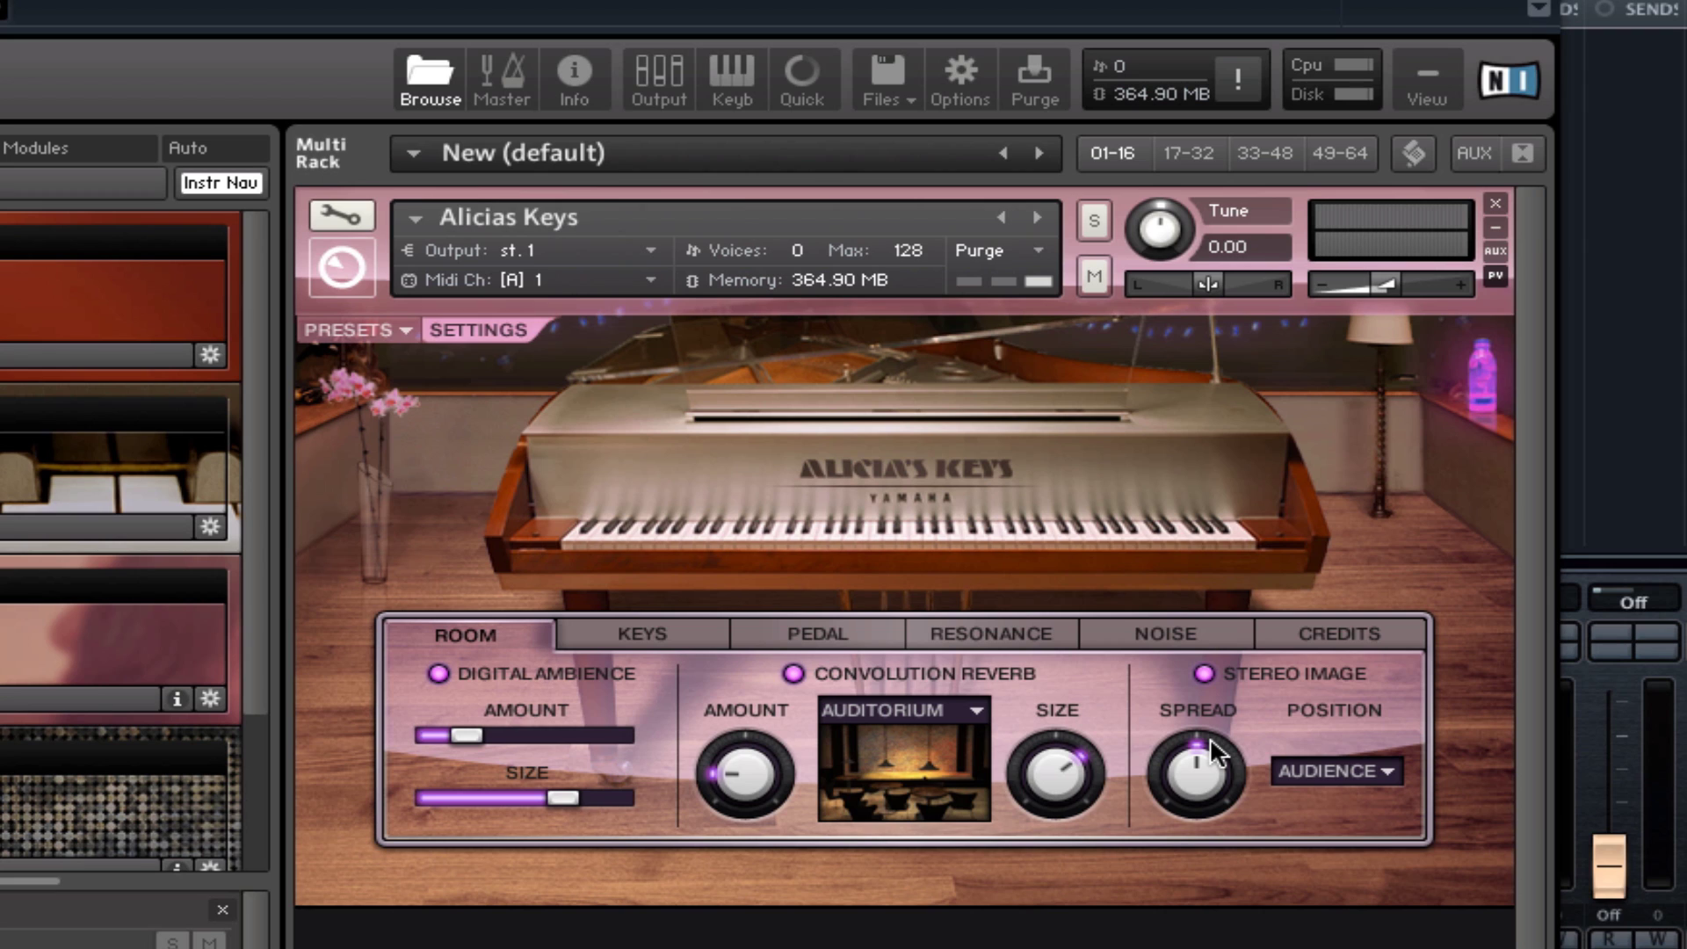
# View the Keys, Pedal and Noise settings of the Alicias Keys instrument and close the Kontakt 4 window
pyautogui.click(677, 634)
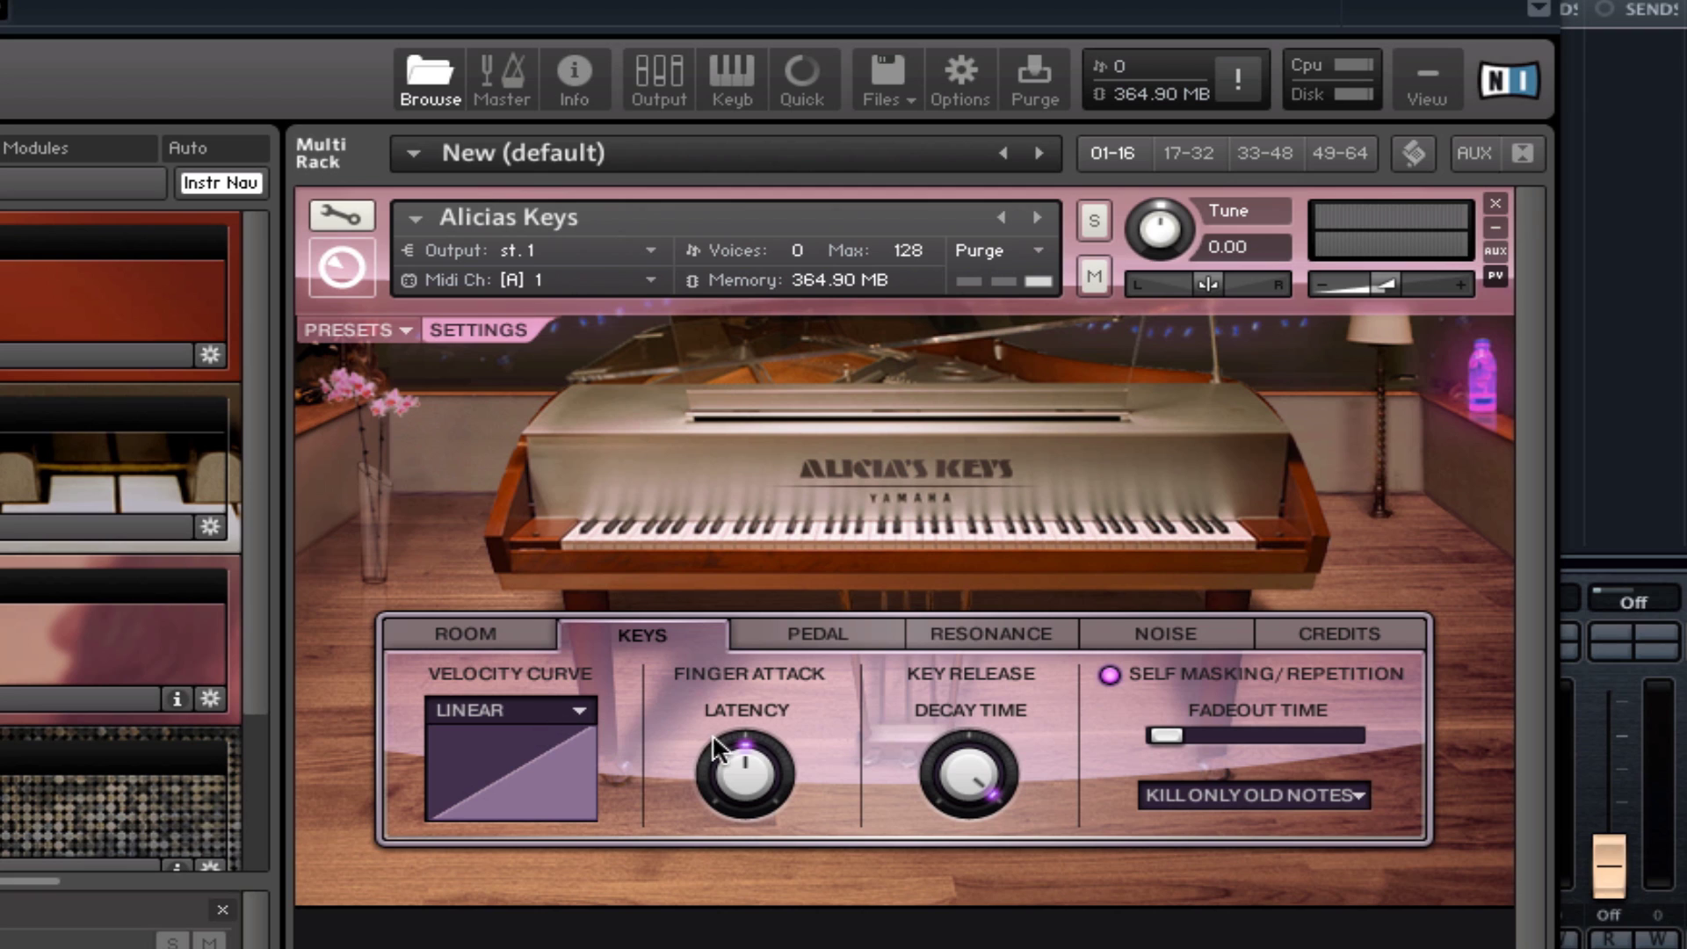
pyautogui.click(849, 632)
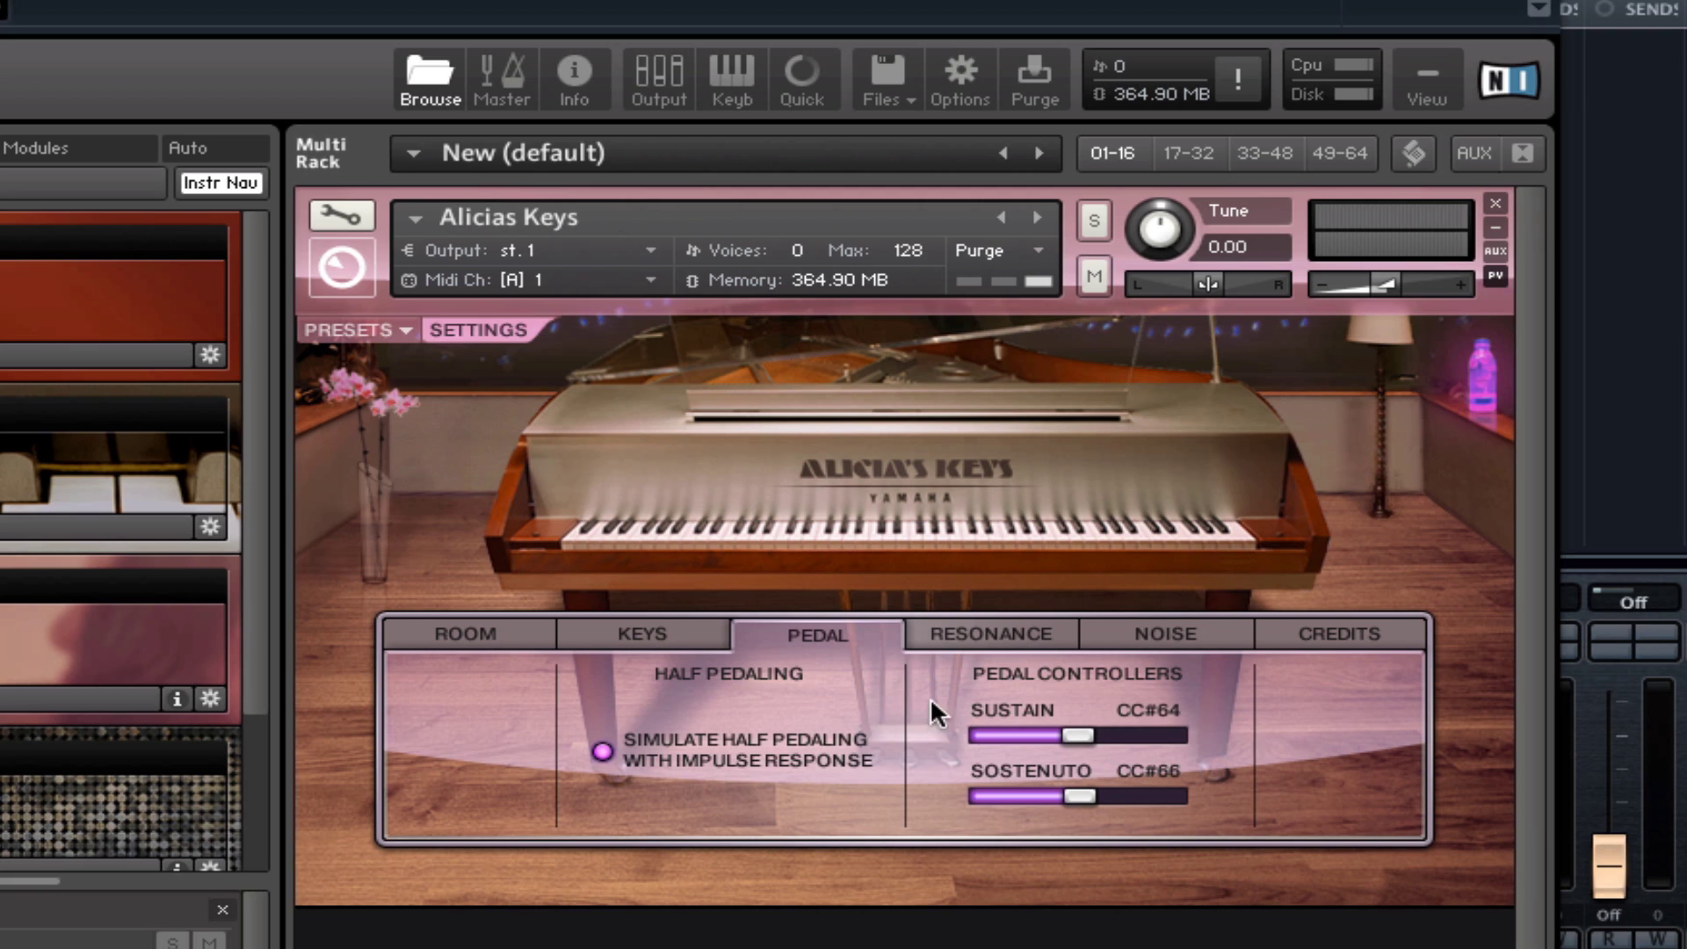
pyautogui.click(1167, 634)
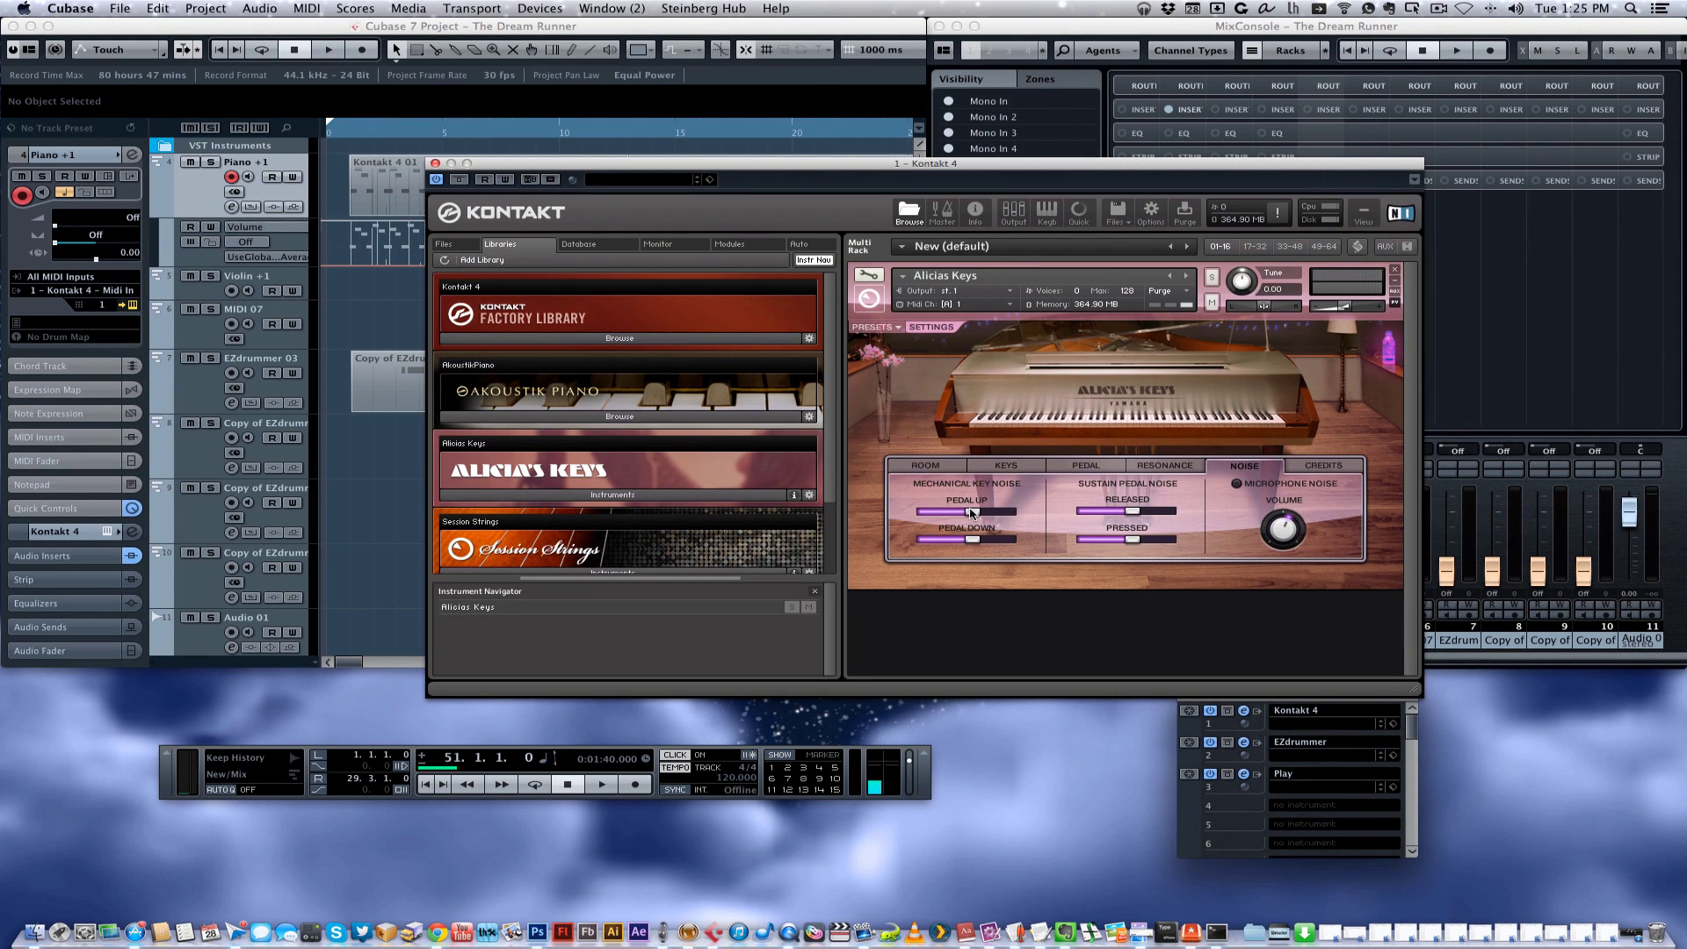
pyautogui.moveTo(809, 172); pyautogui.dragTo(2, 239)
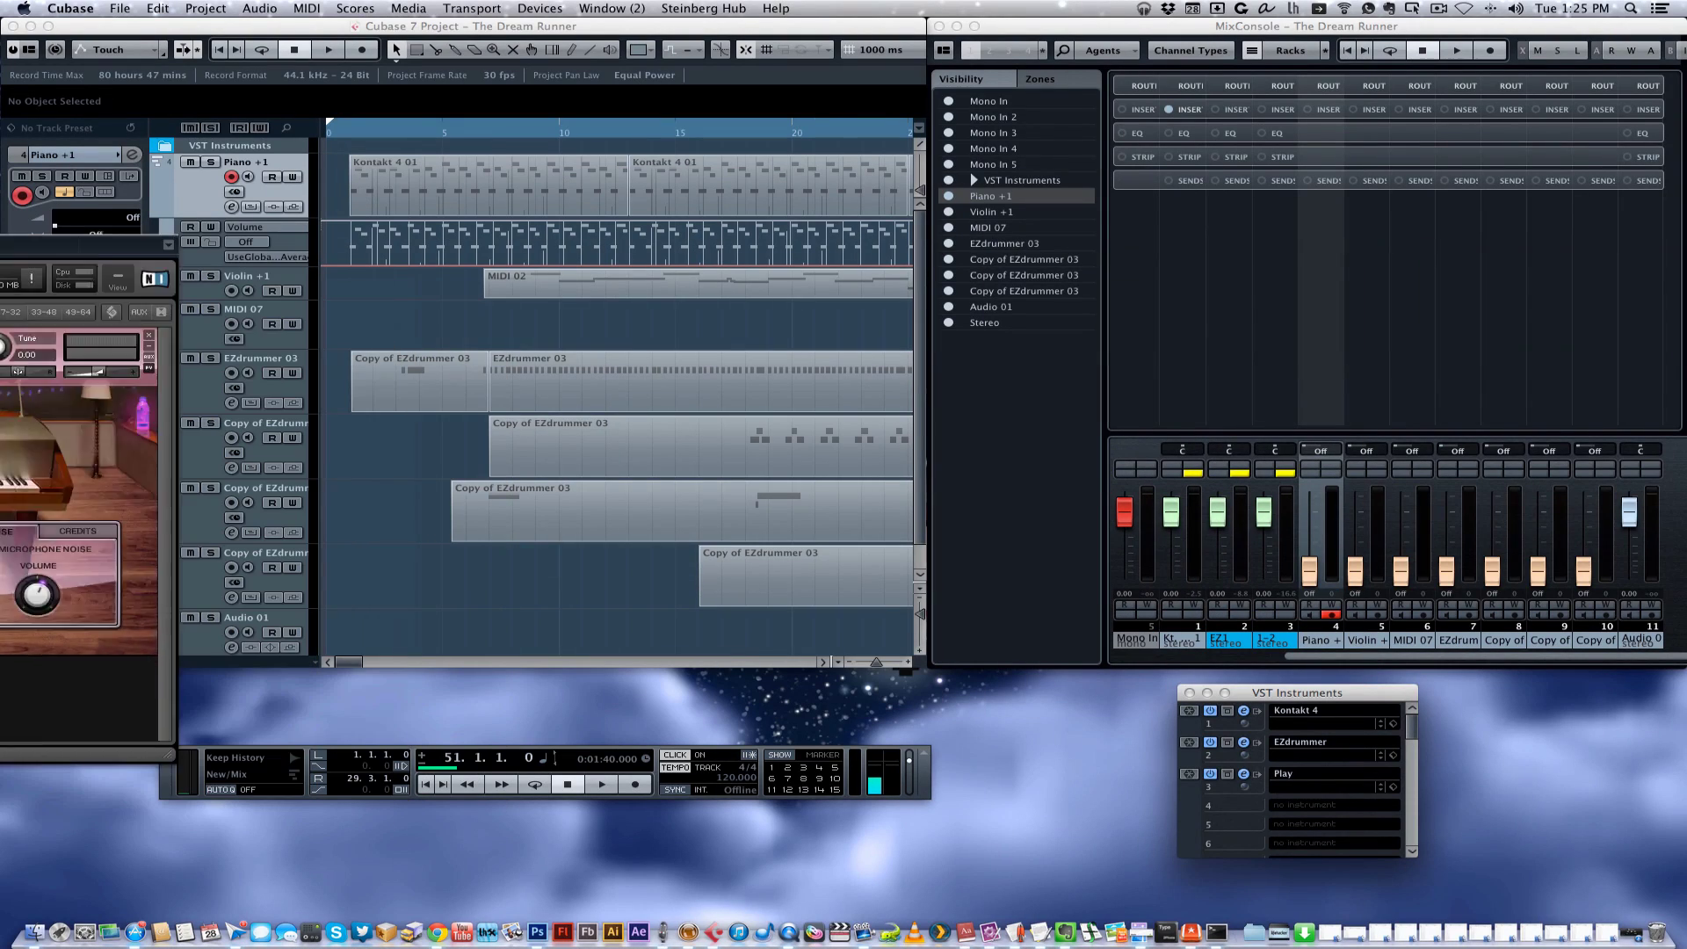
pyautogui.press('super+w')
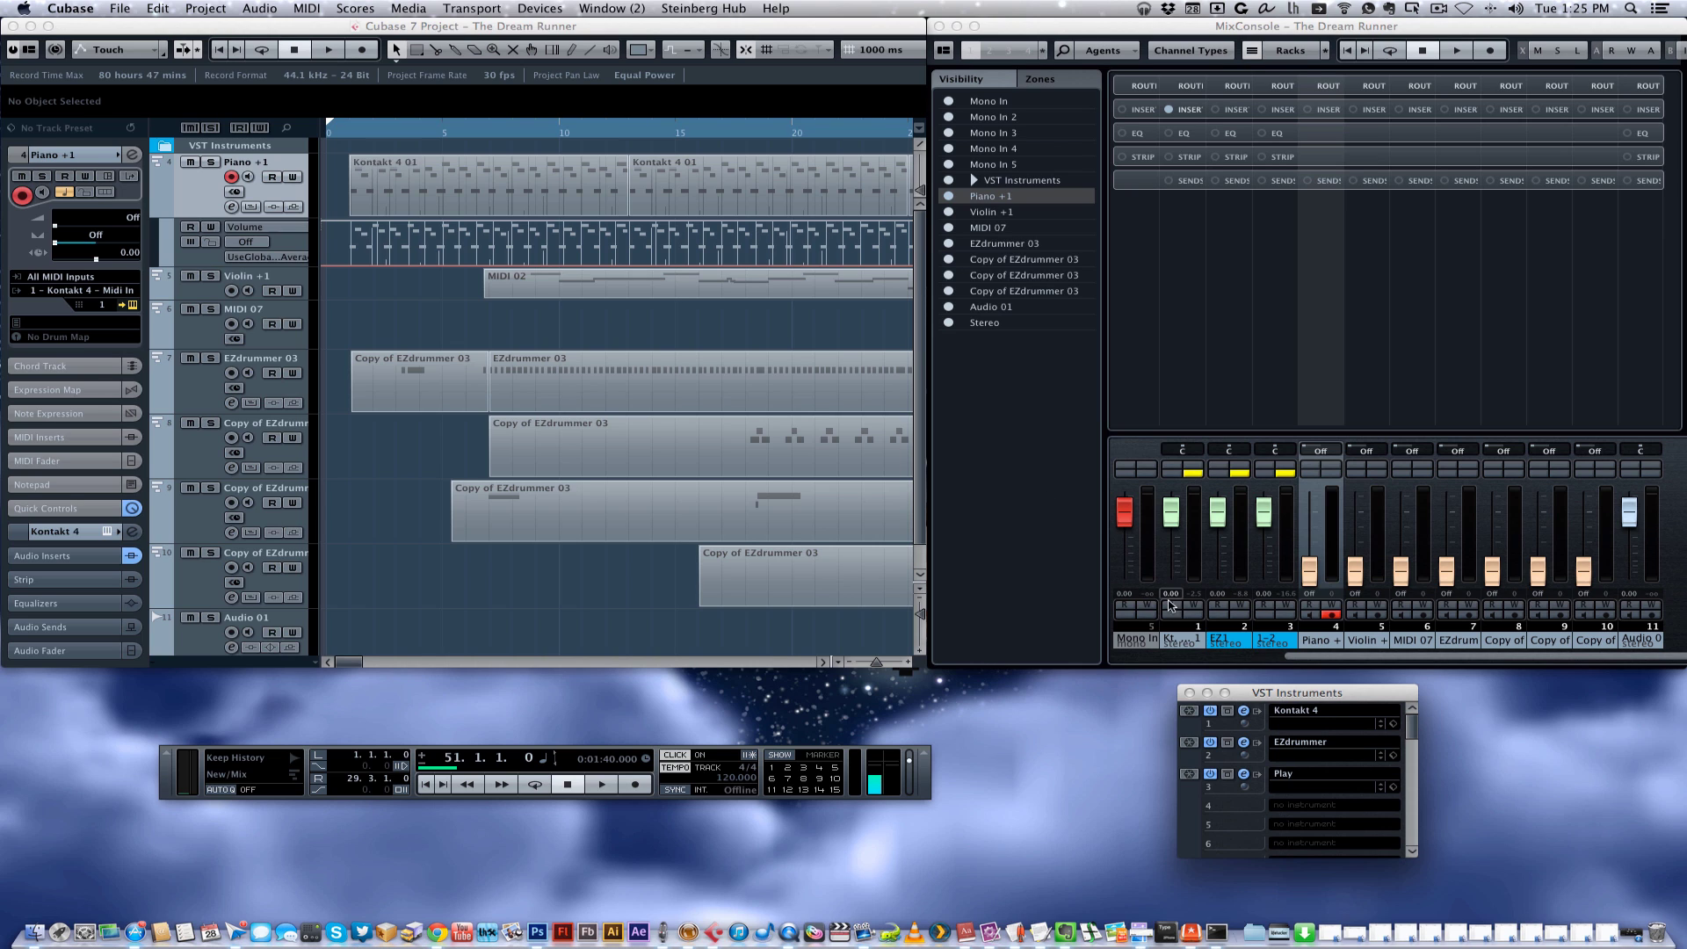
# View the EZ1 channel's settings and the plug-in list of its first insert slot without adding an effect, and close the window
pyautogui.click(1090, 510)
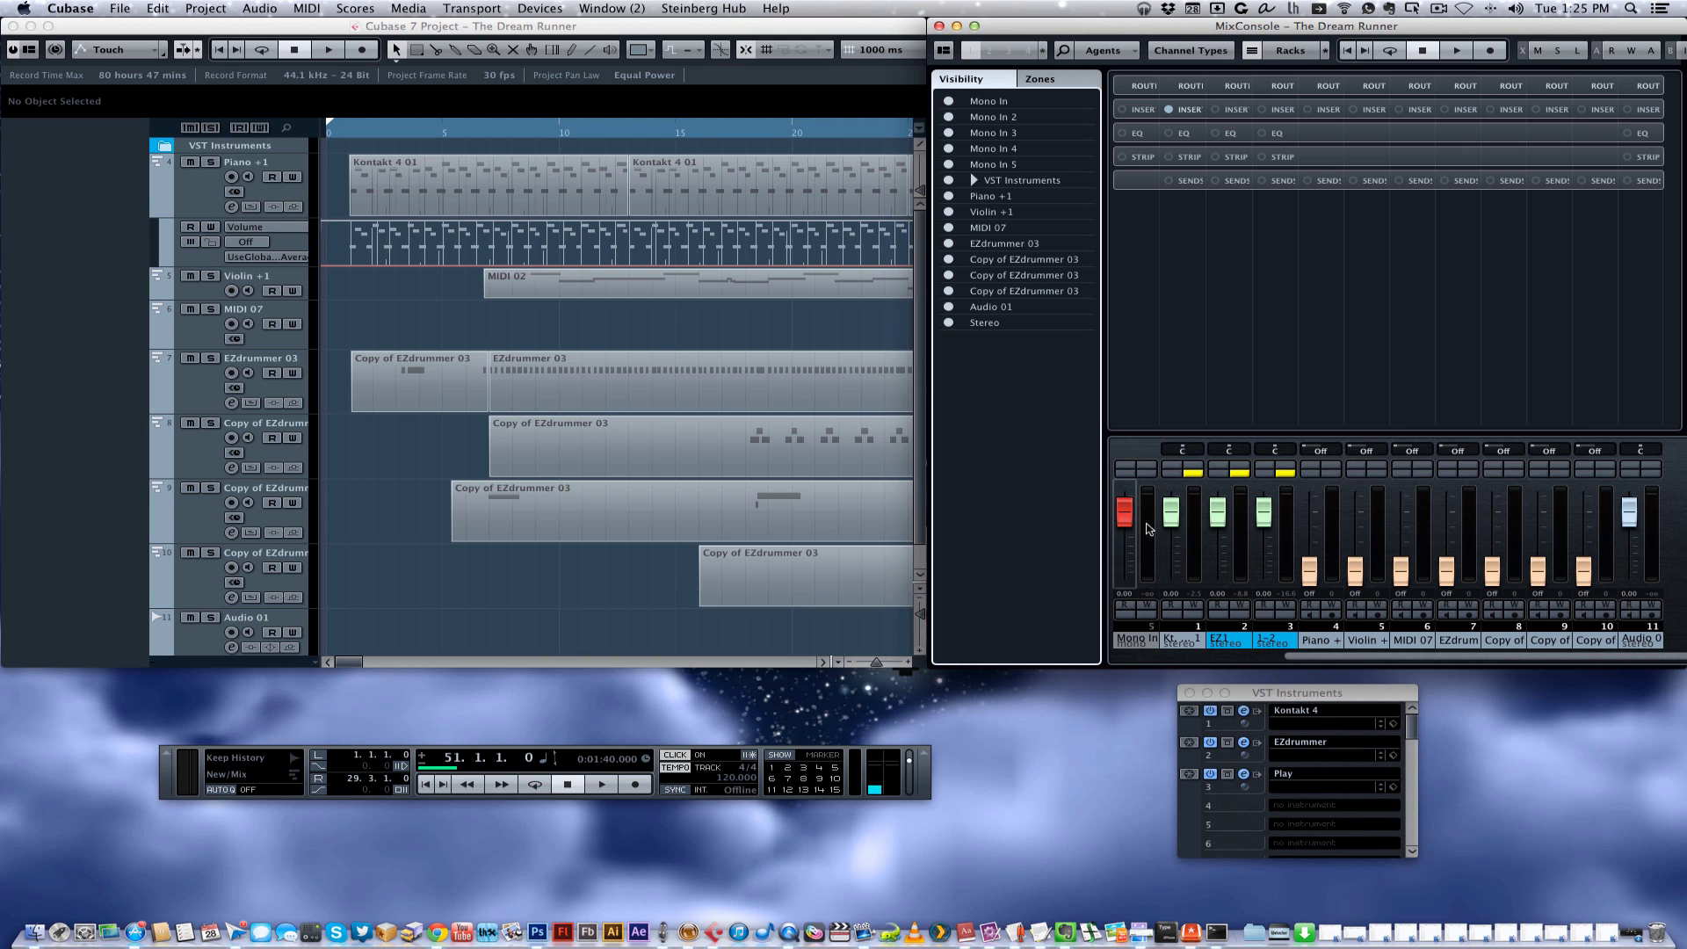
pyautogui.click(1200, 622)
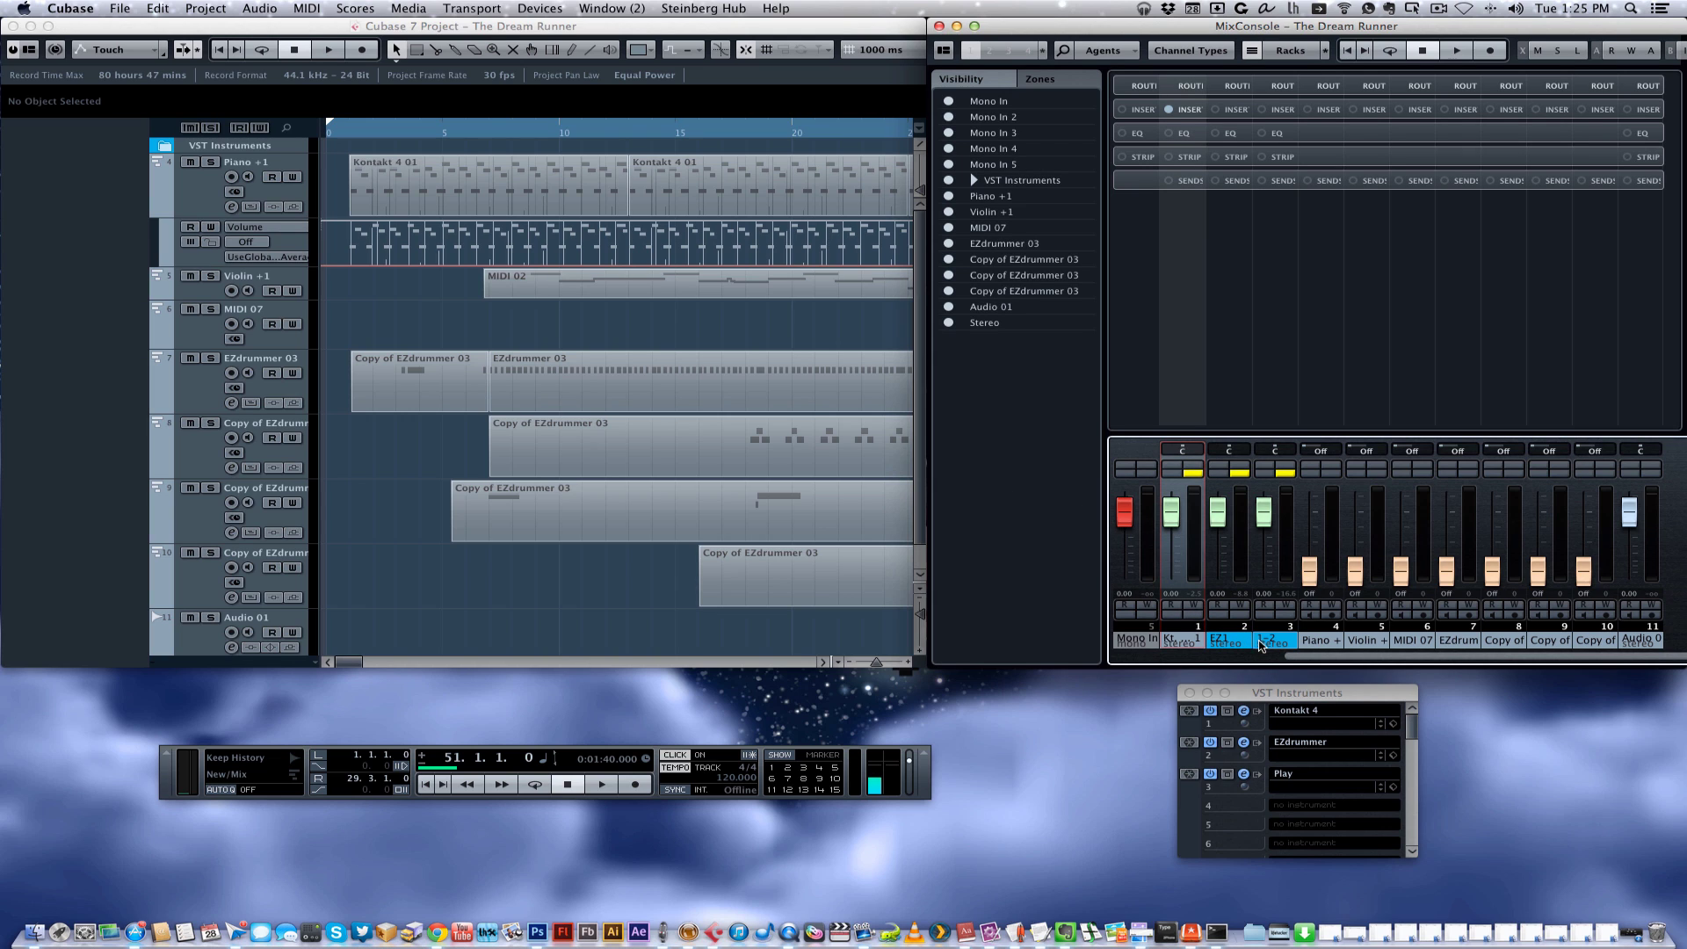
pyautogui.click(1239, 474)
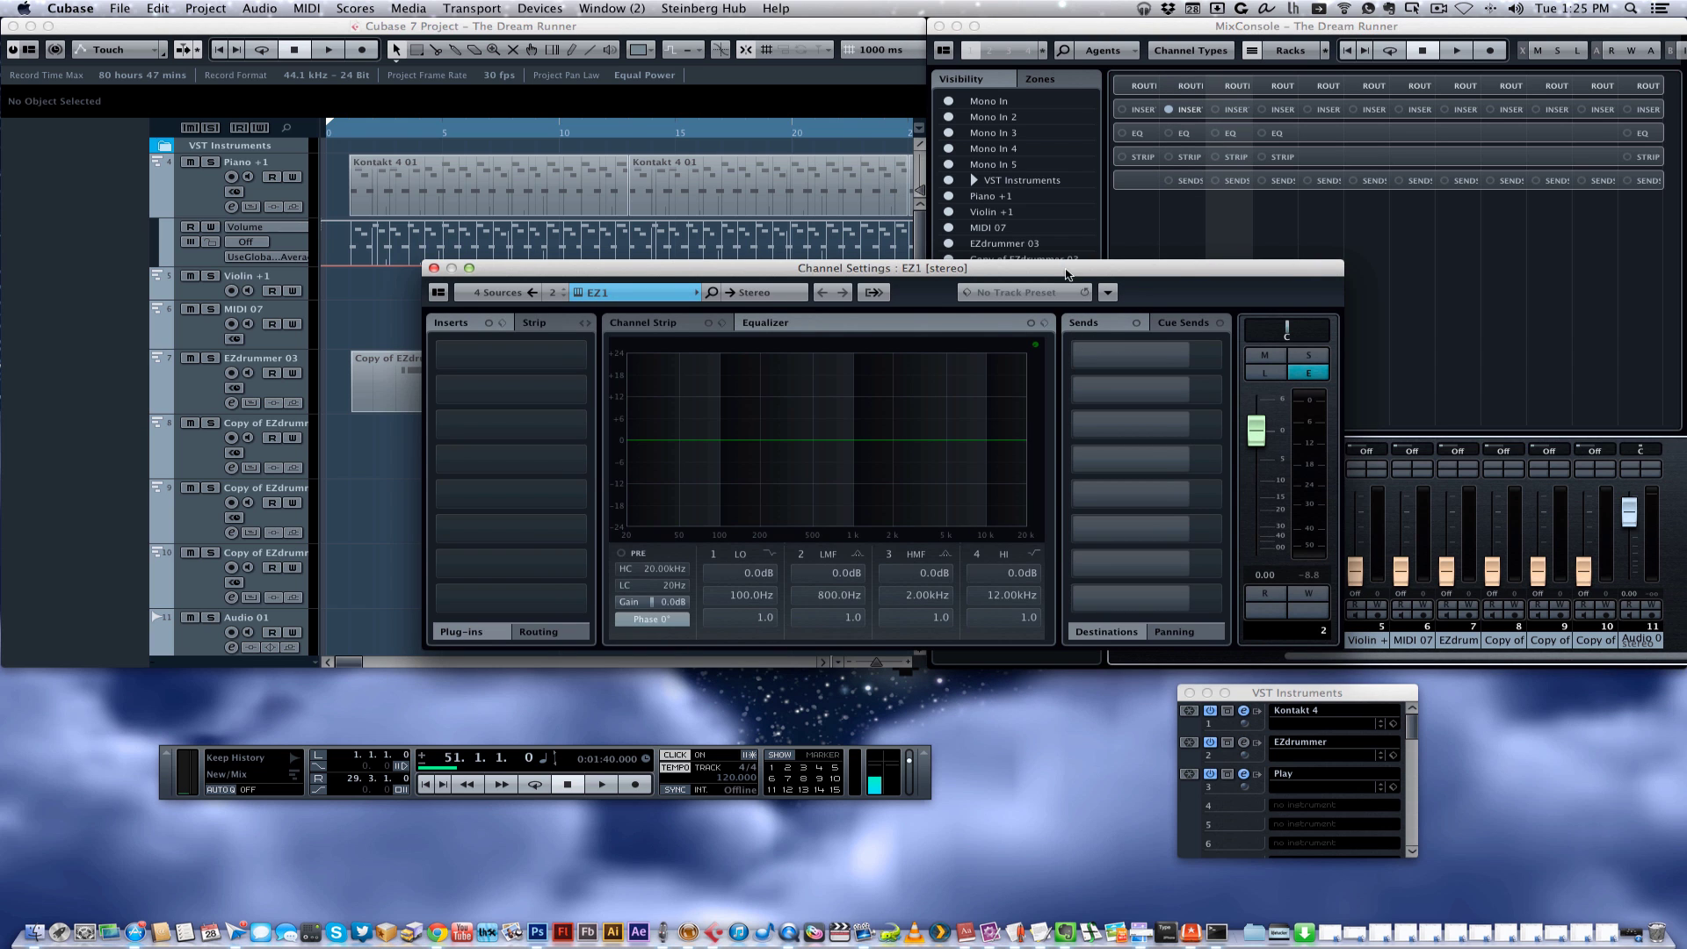
pyautogui.moveTo(1068, 275); pyautogui.dragTo(989, 304)
pyautogui.moveTo(1054, 384)
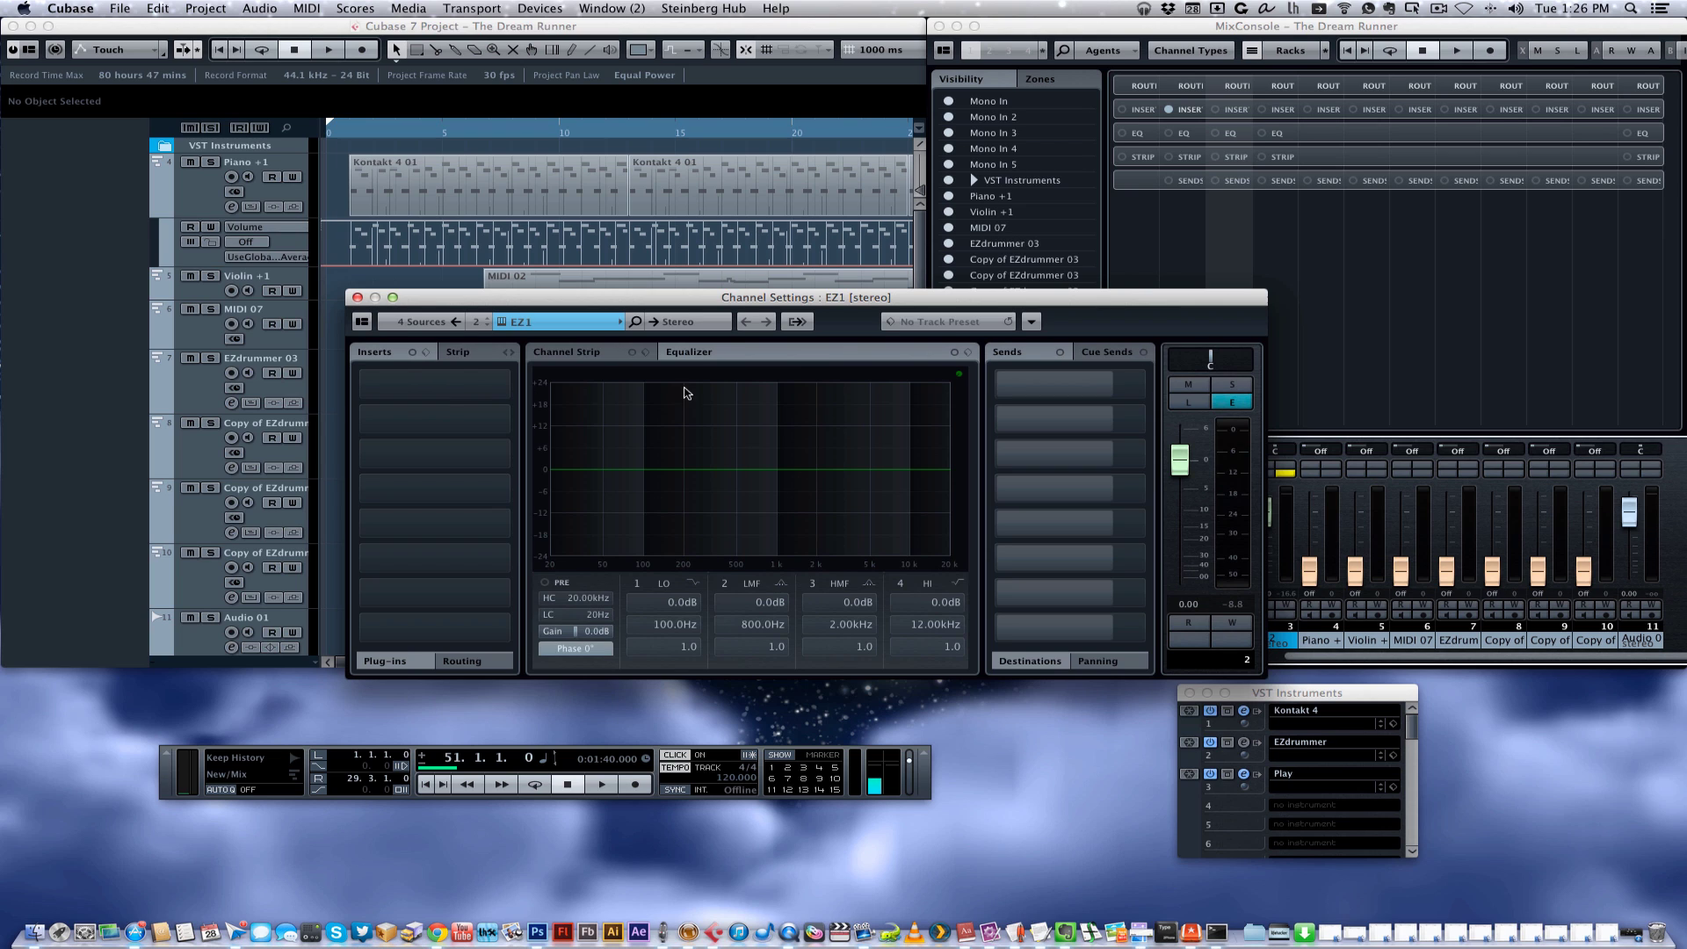
pyautogui.click(496, 388)
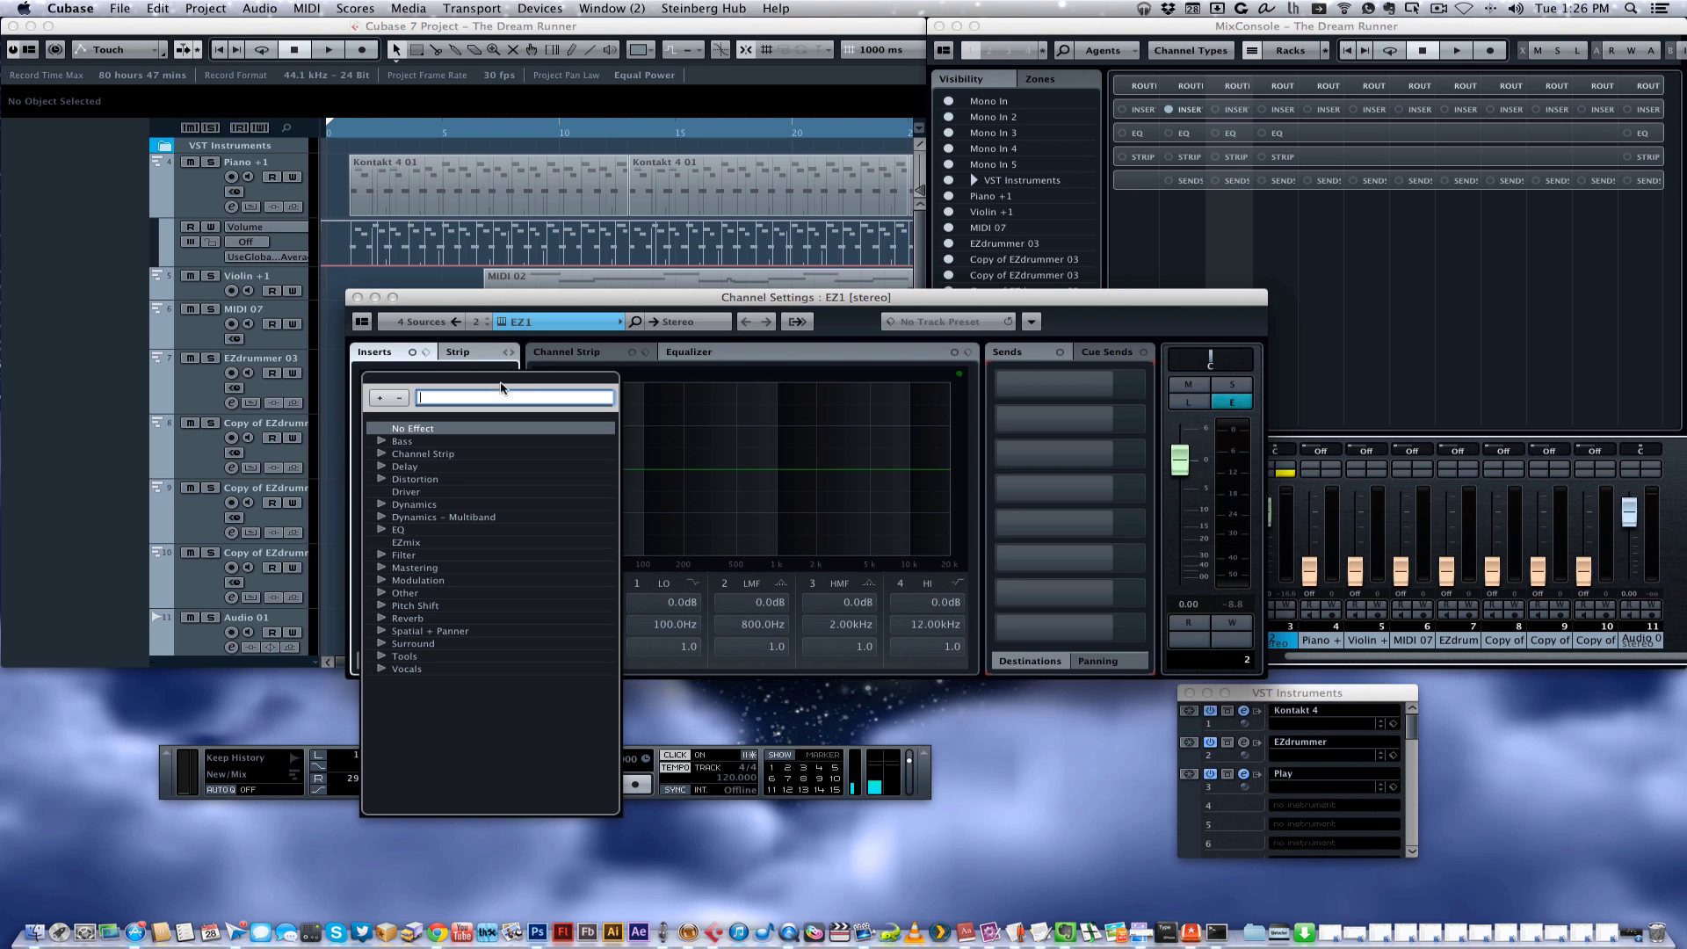
pyautogui.click(459, 371)
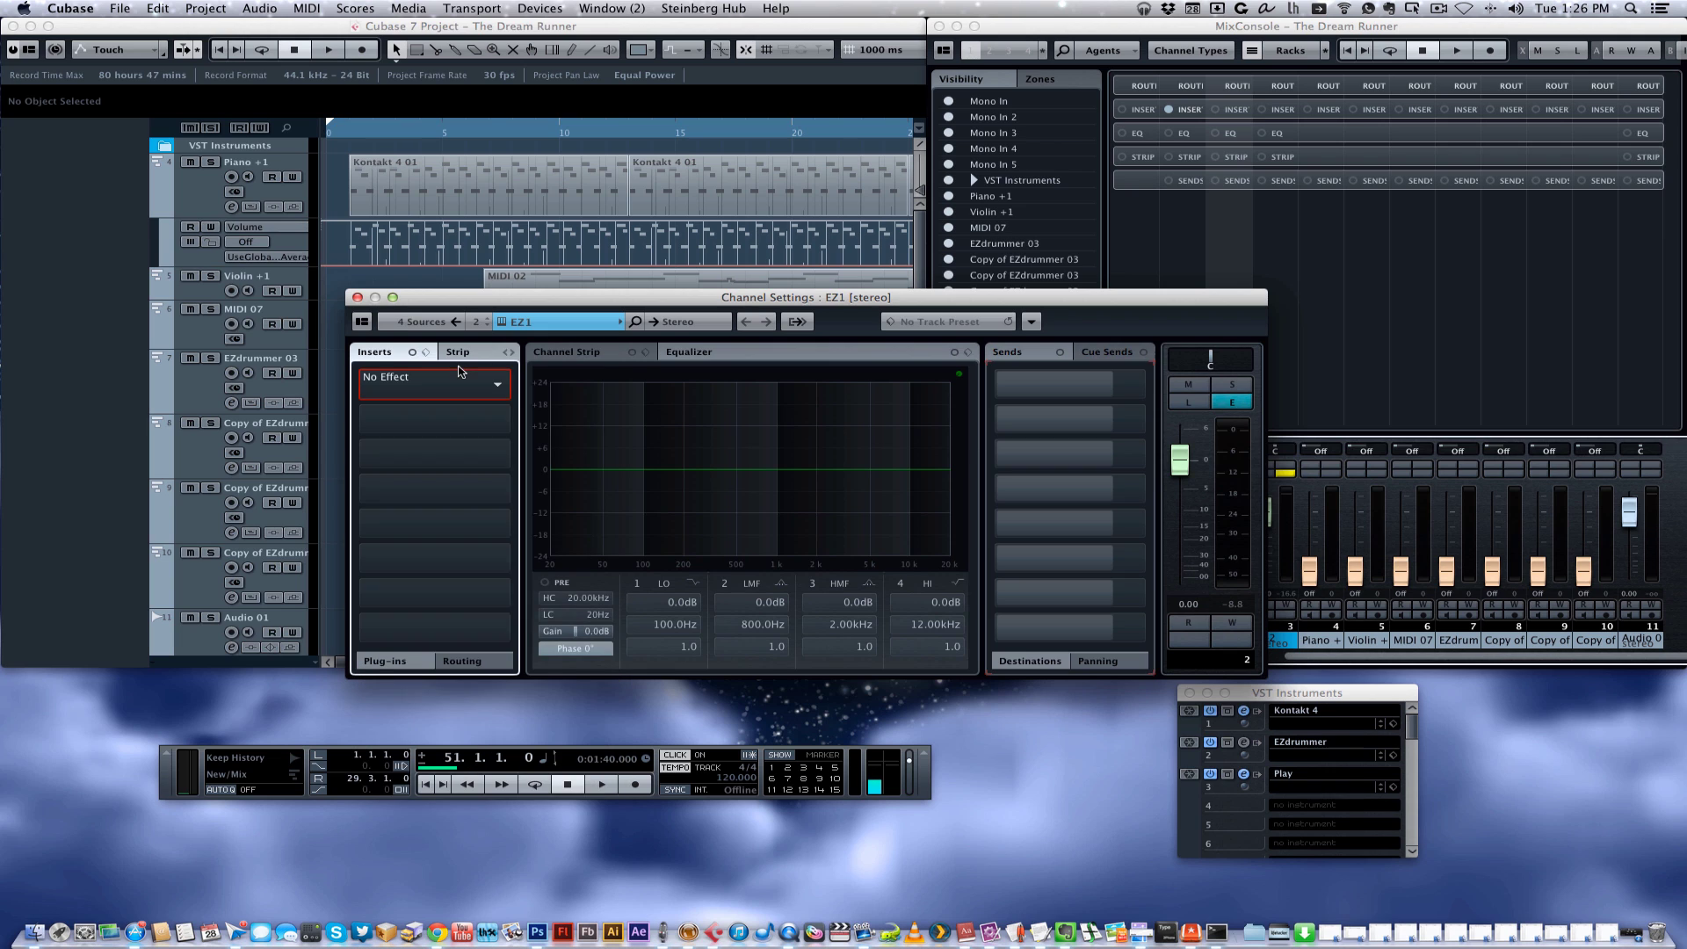
pyautogui.click(357, 297)
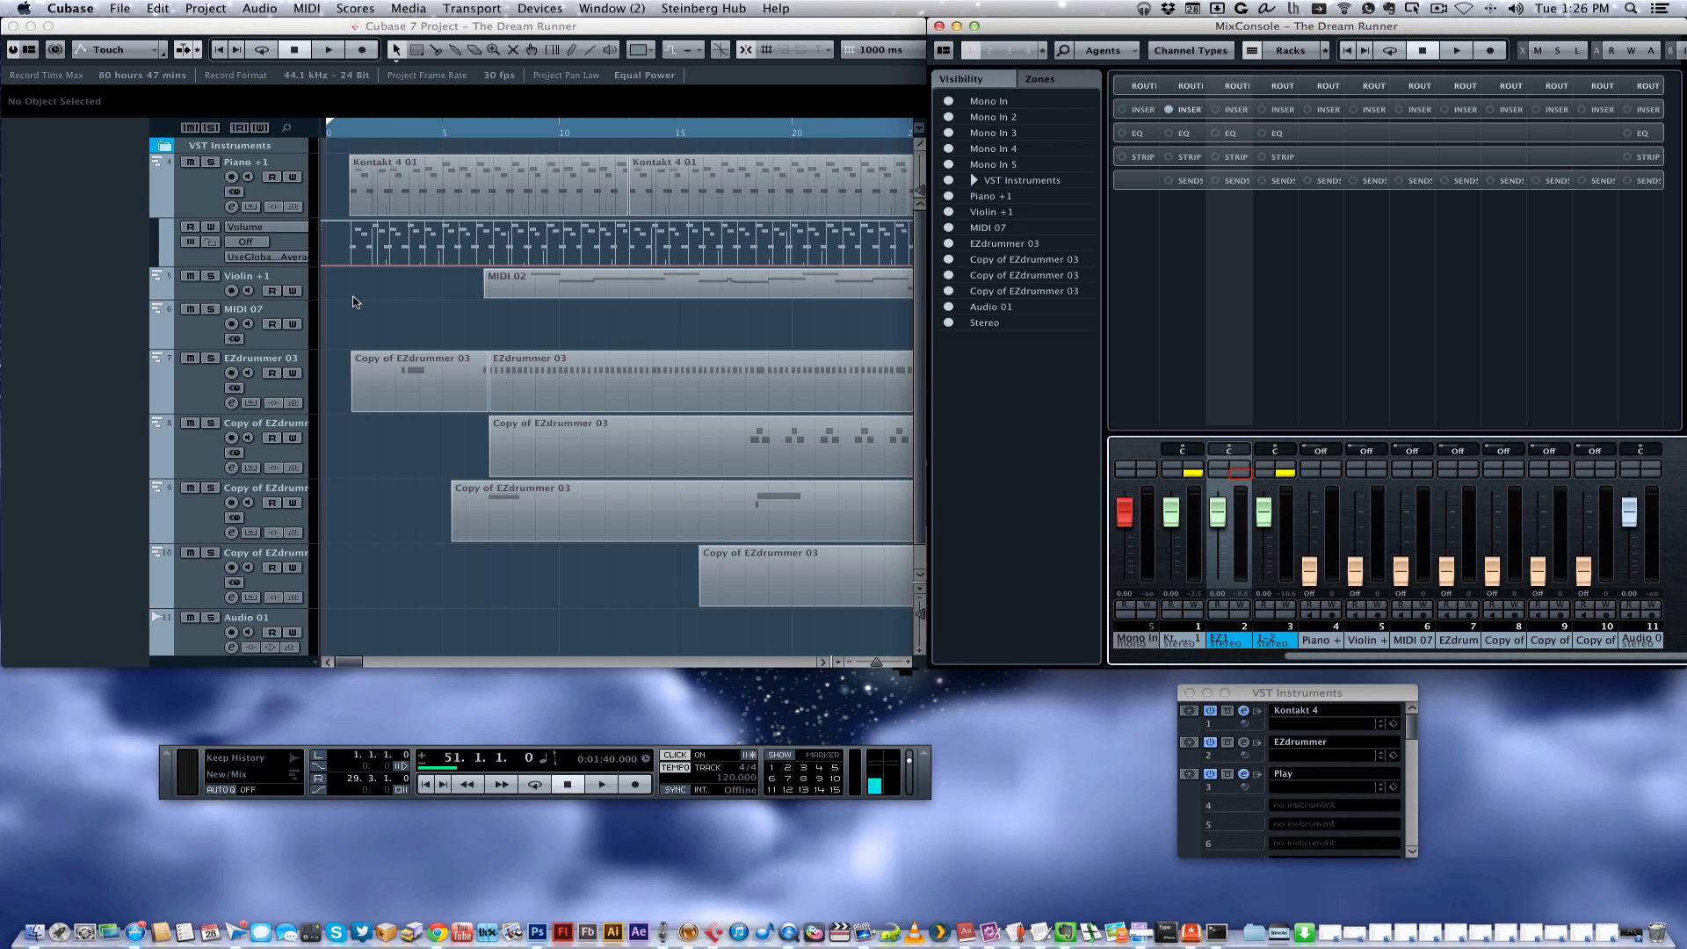
# Reopen the Kontakt 4 window, show the instruments in the Alicia's Keys library, and close the window
pyautogui.click(1280, 703)
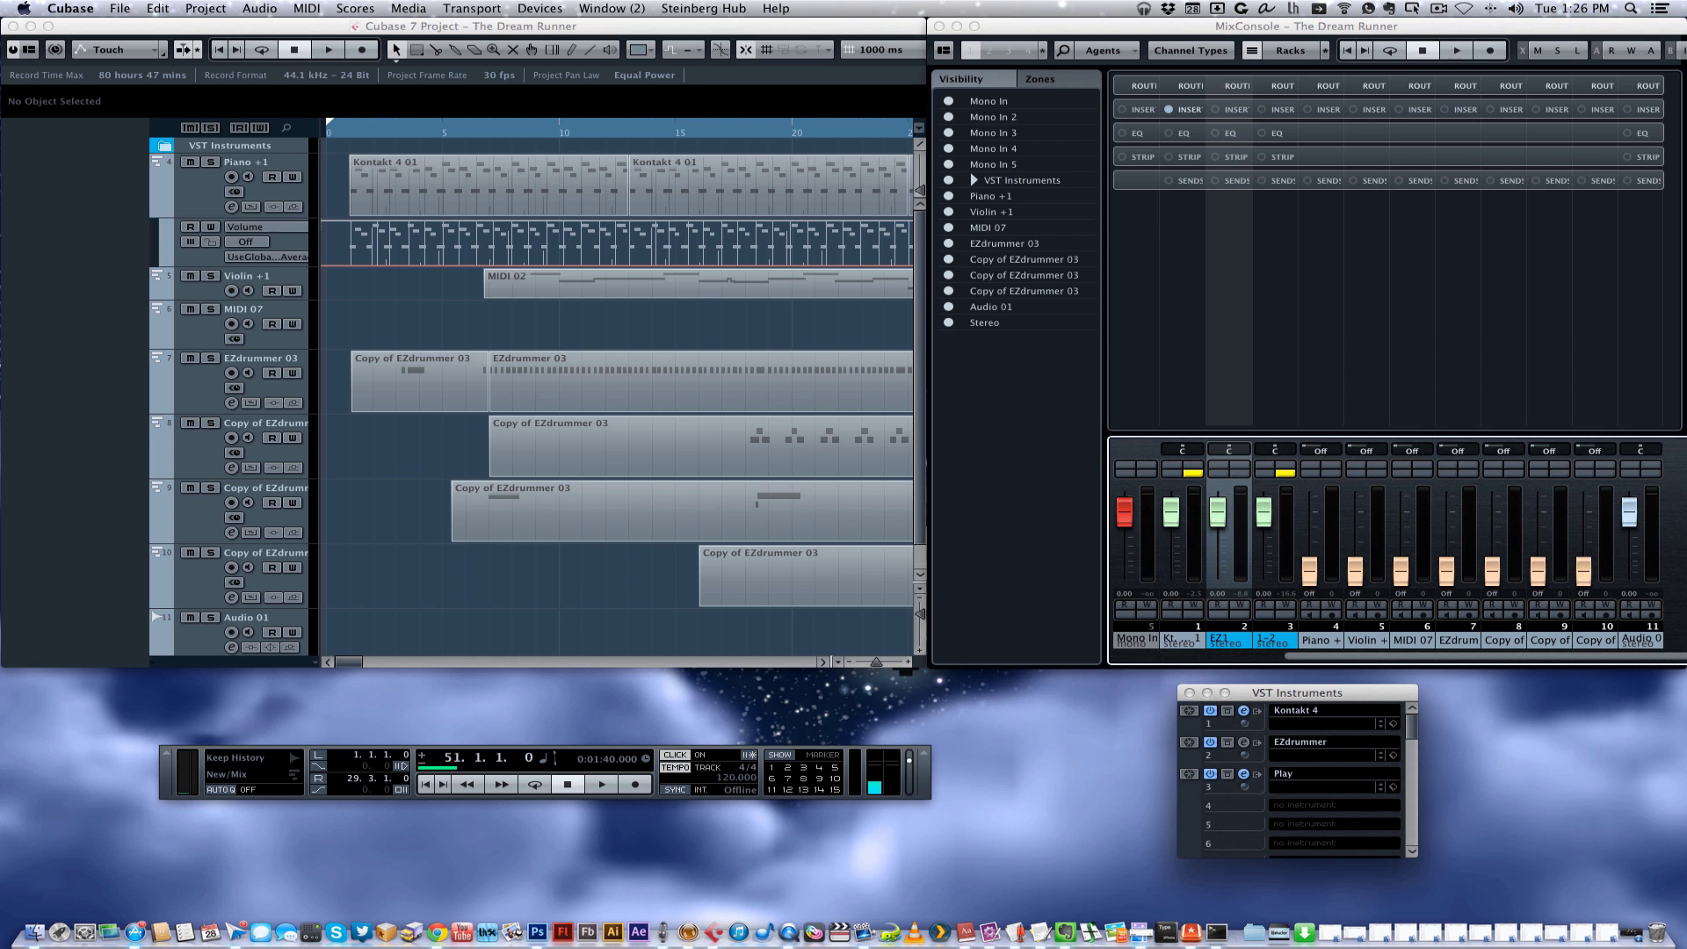
pyautogui.moveTo(270, 180); pyautogui.dragTo(1118, 164)
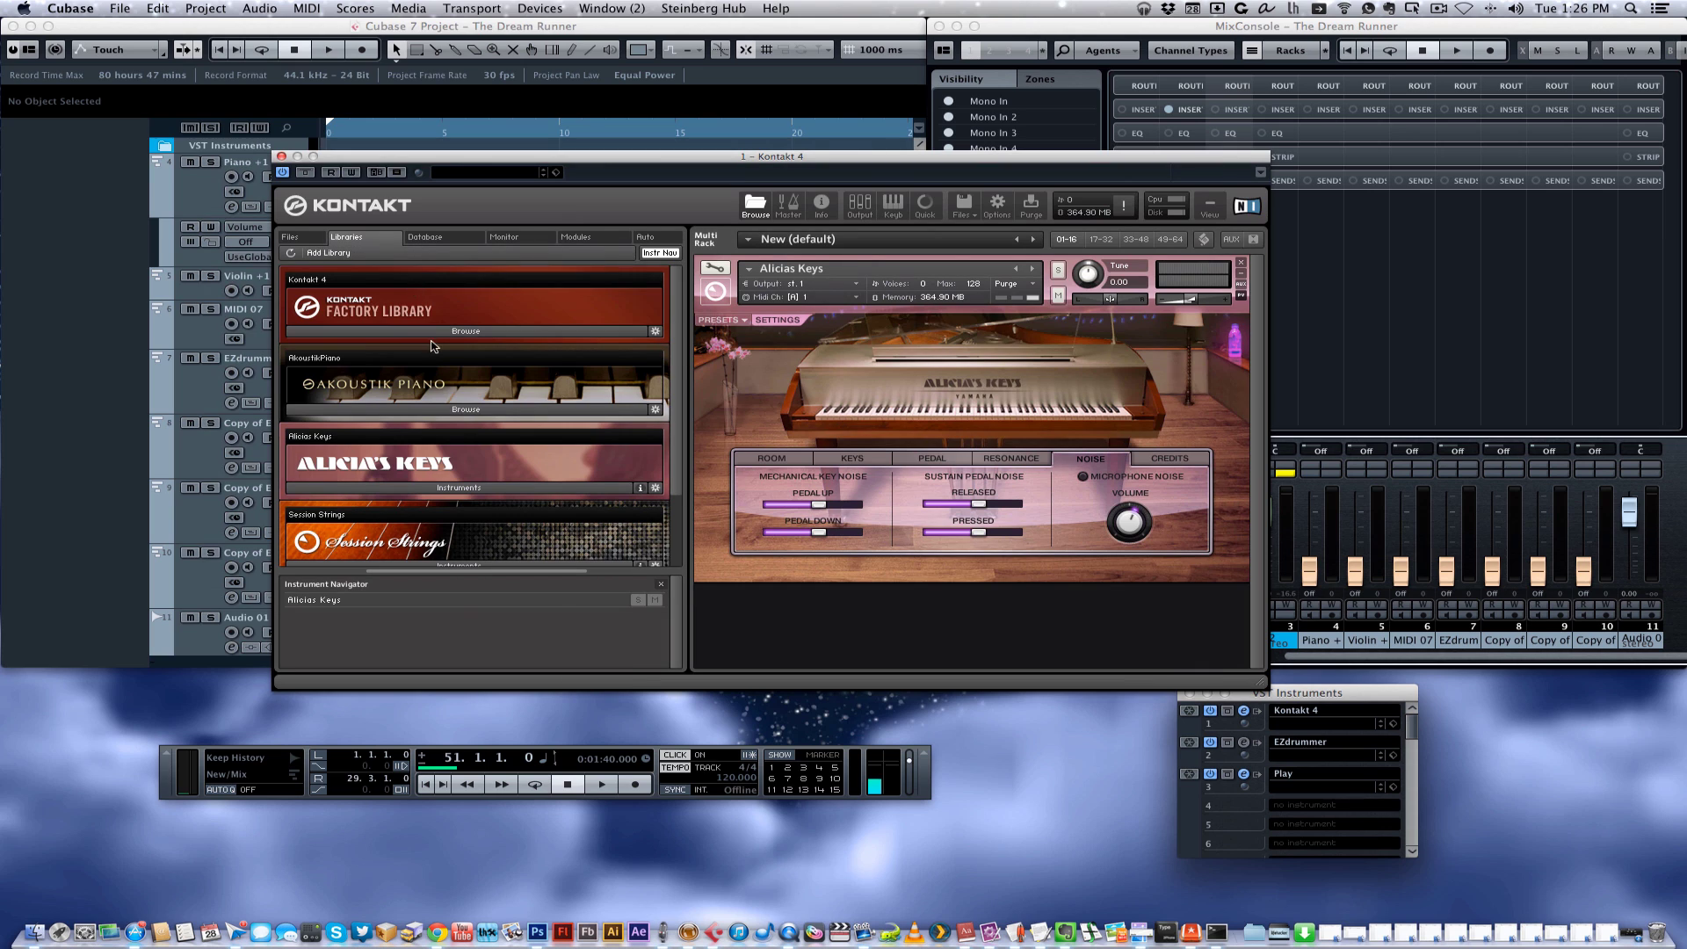
pyautogui.click(488, 487)
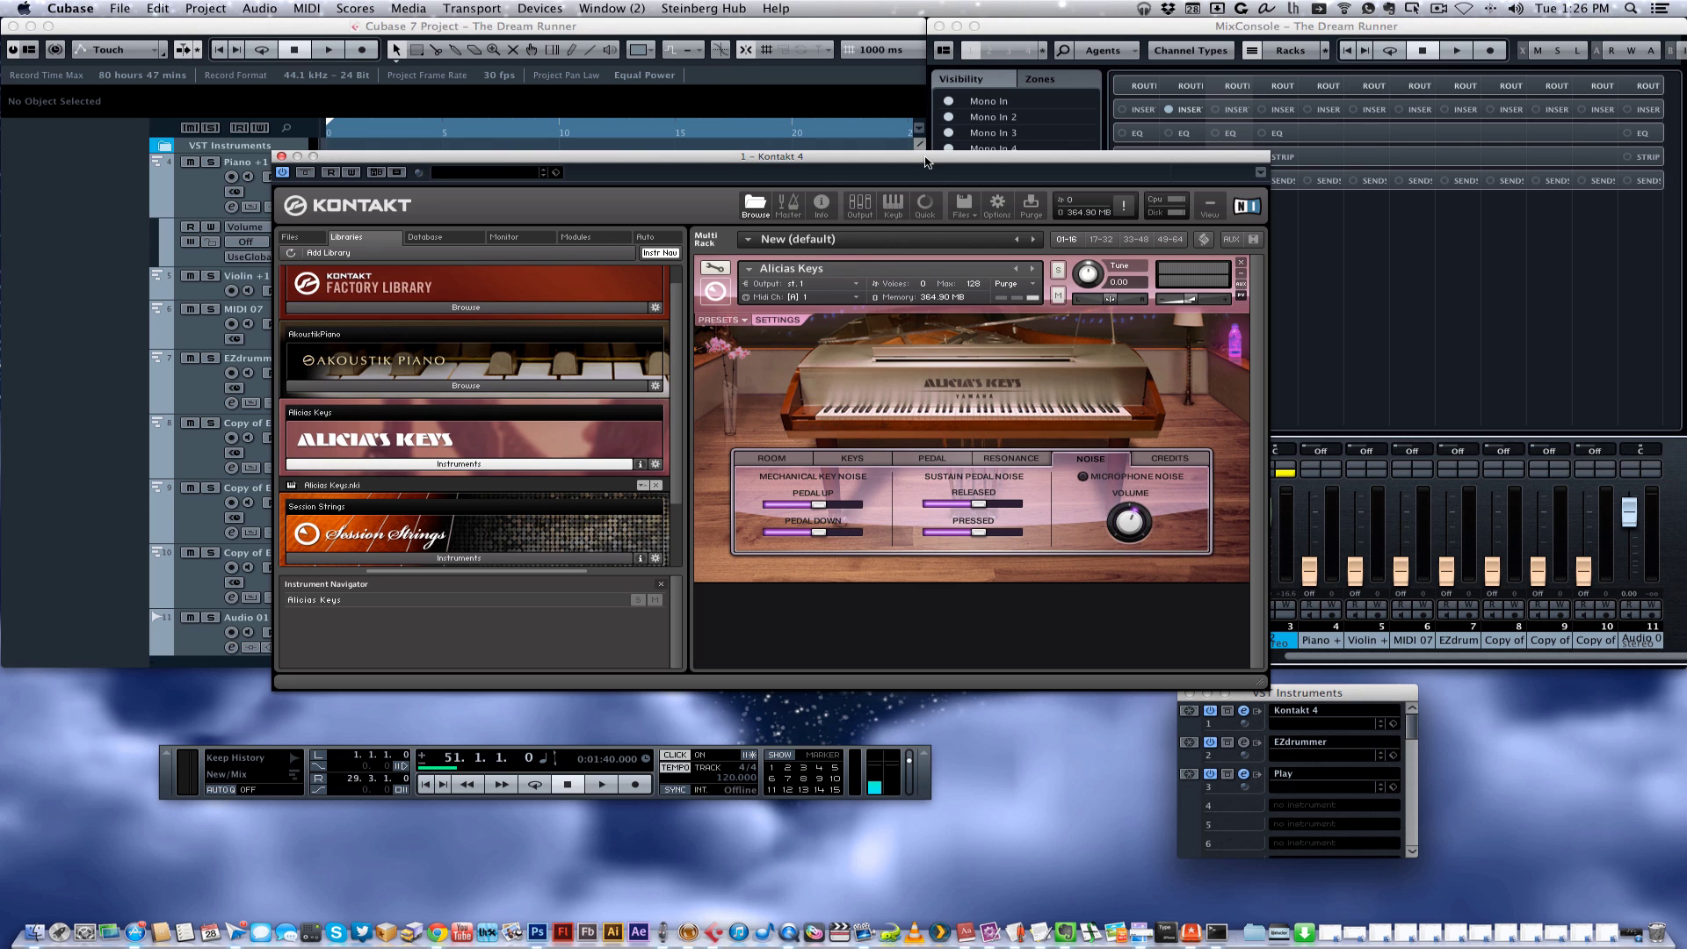
pyautogui.moveTo(926, 161); pyautogui.dragTo(923, 161)
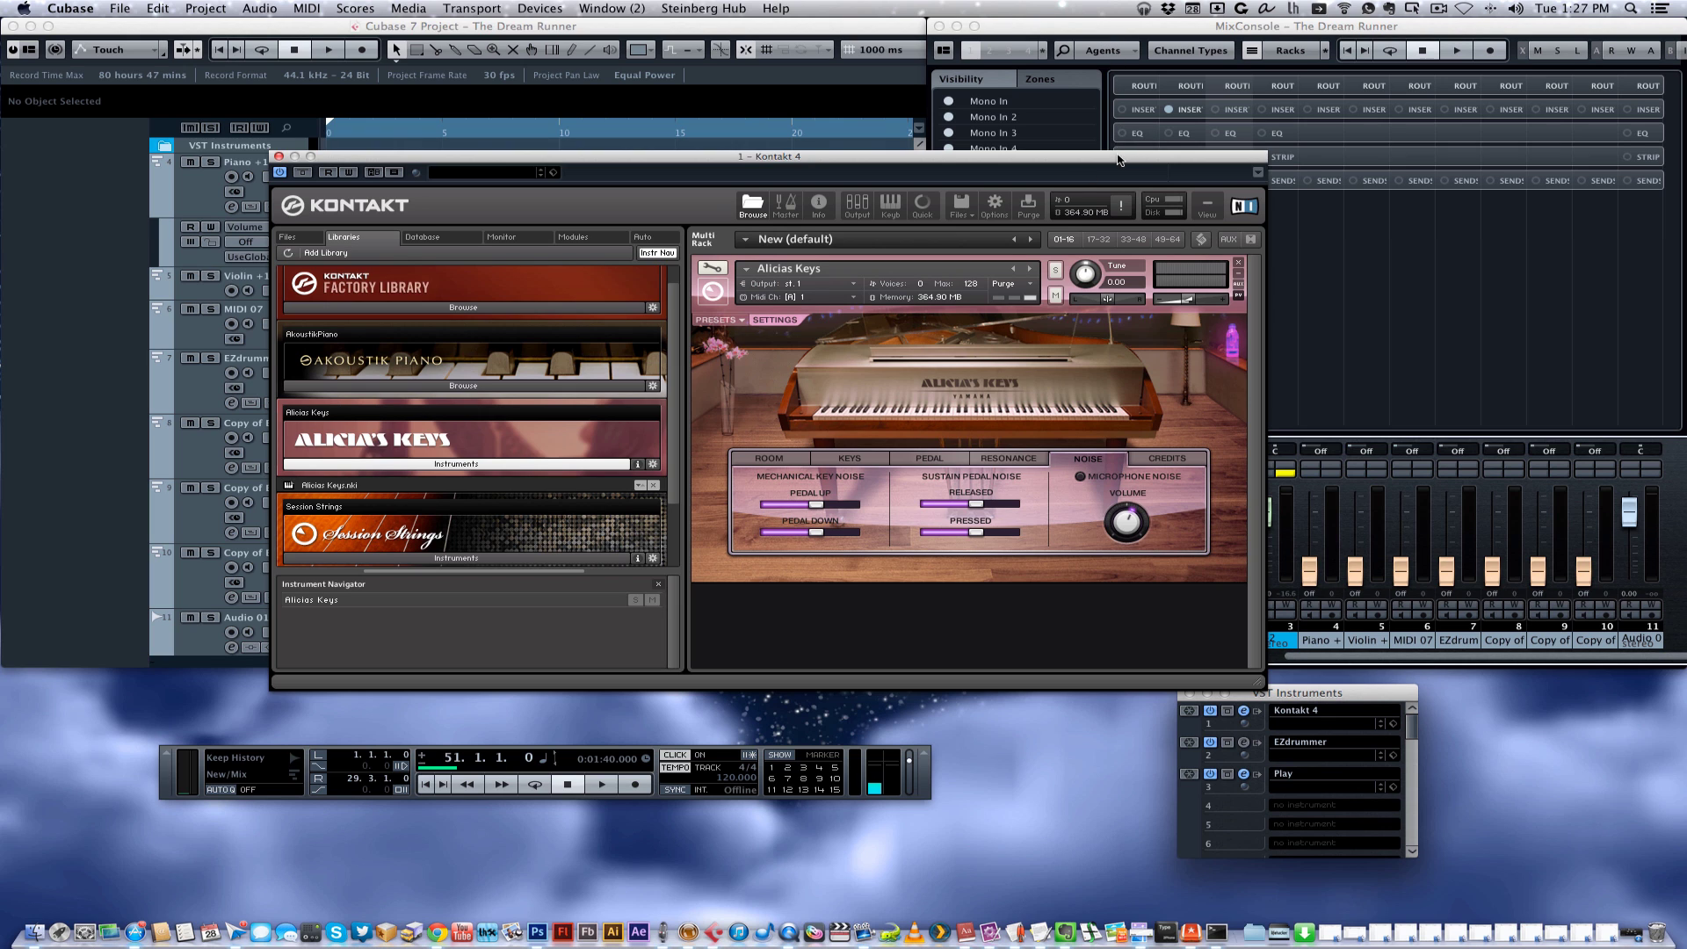
pyautogui.press('super+w')
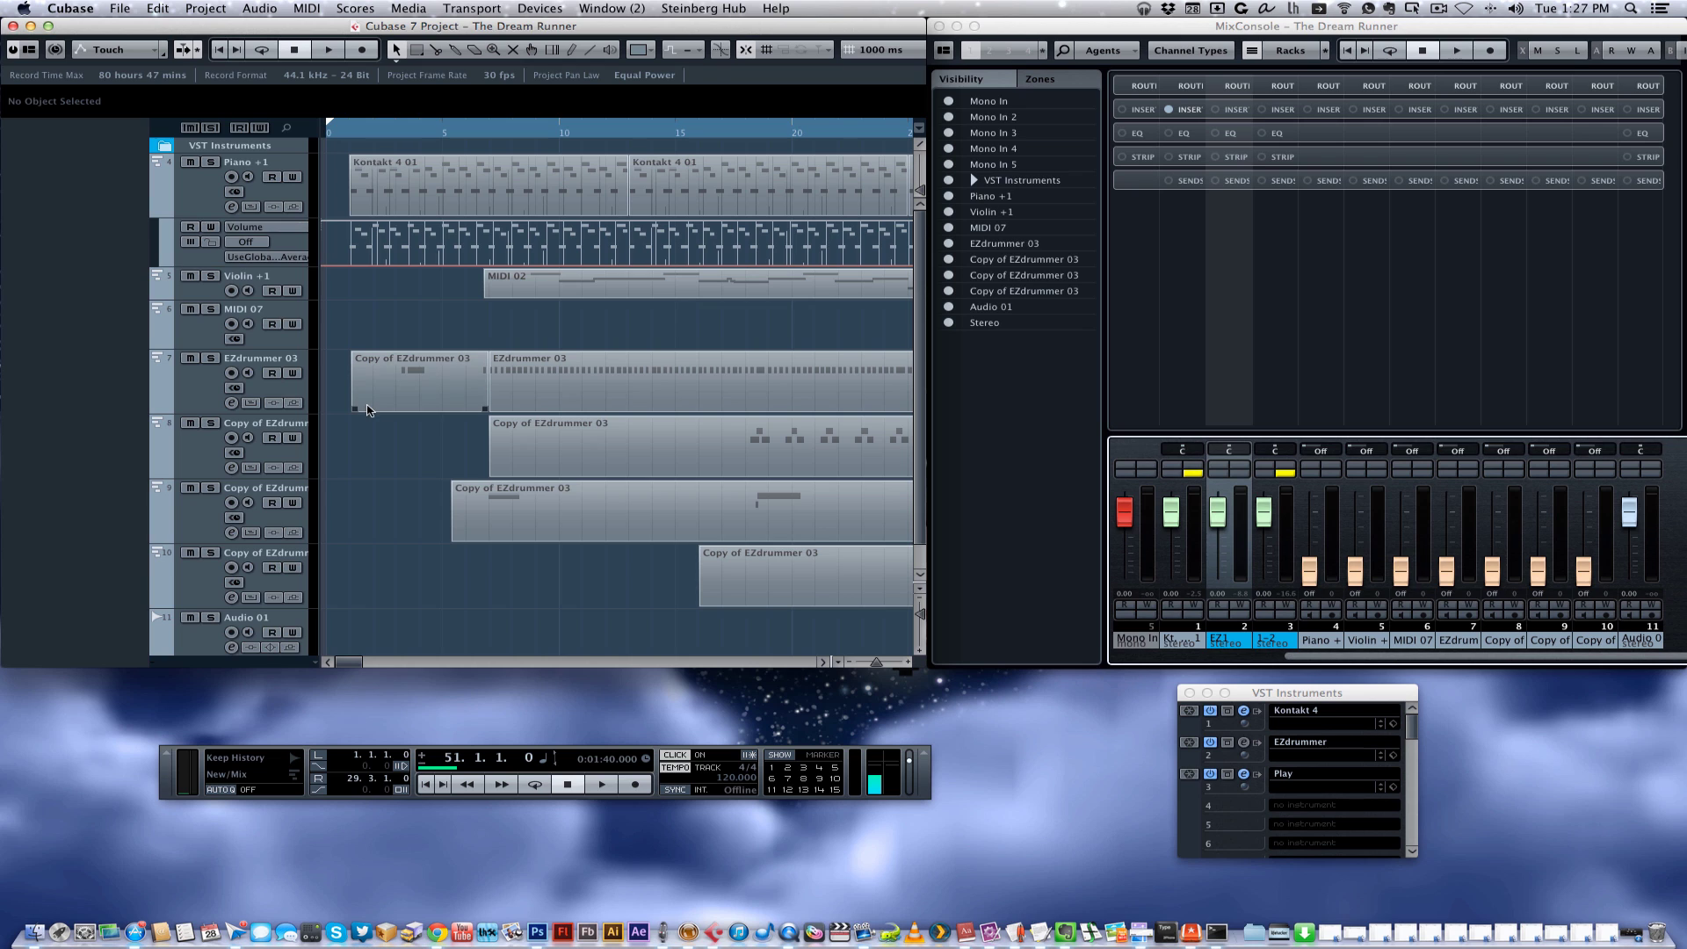
# Route the MIDI 07 track's output to 1 - Kontakt 4 - Midi In on MIDI channel 1
pyautogui.click(242, 309)
pyautogui.click(98, 289)
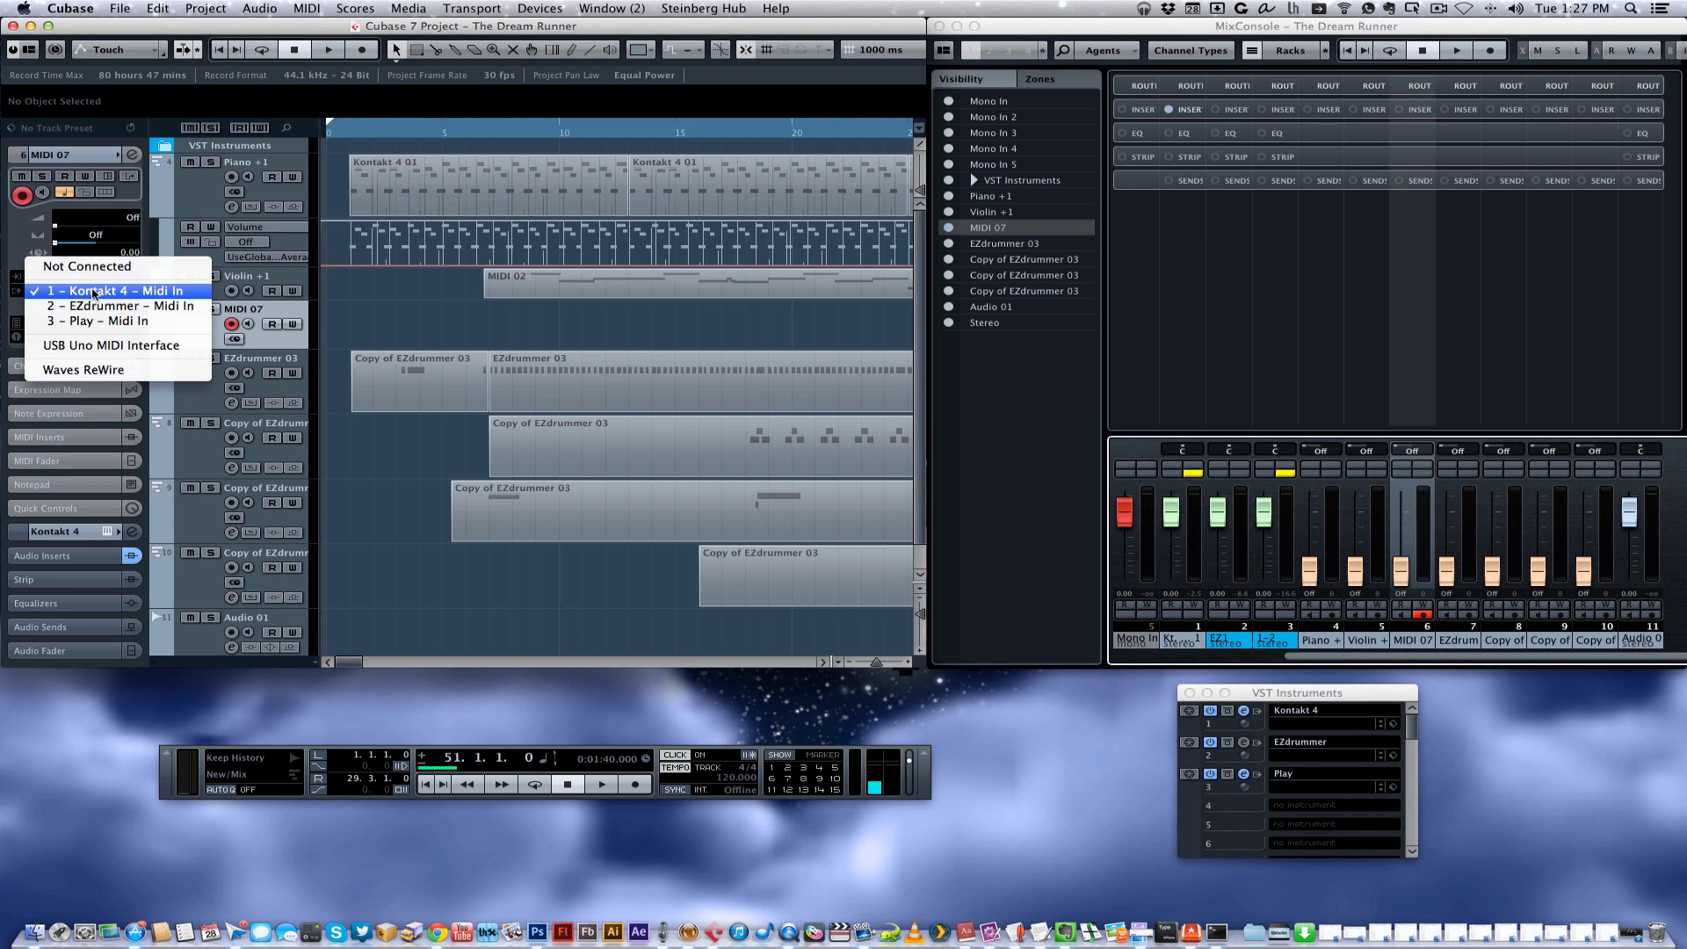
pyautogui.click(86, 291)
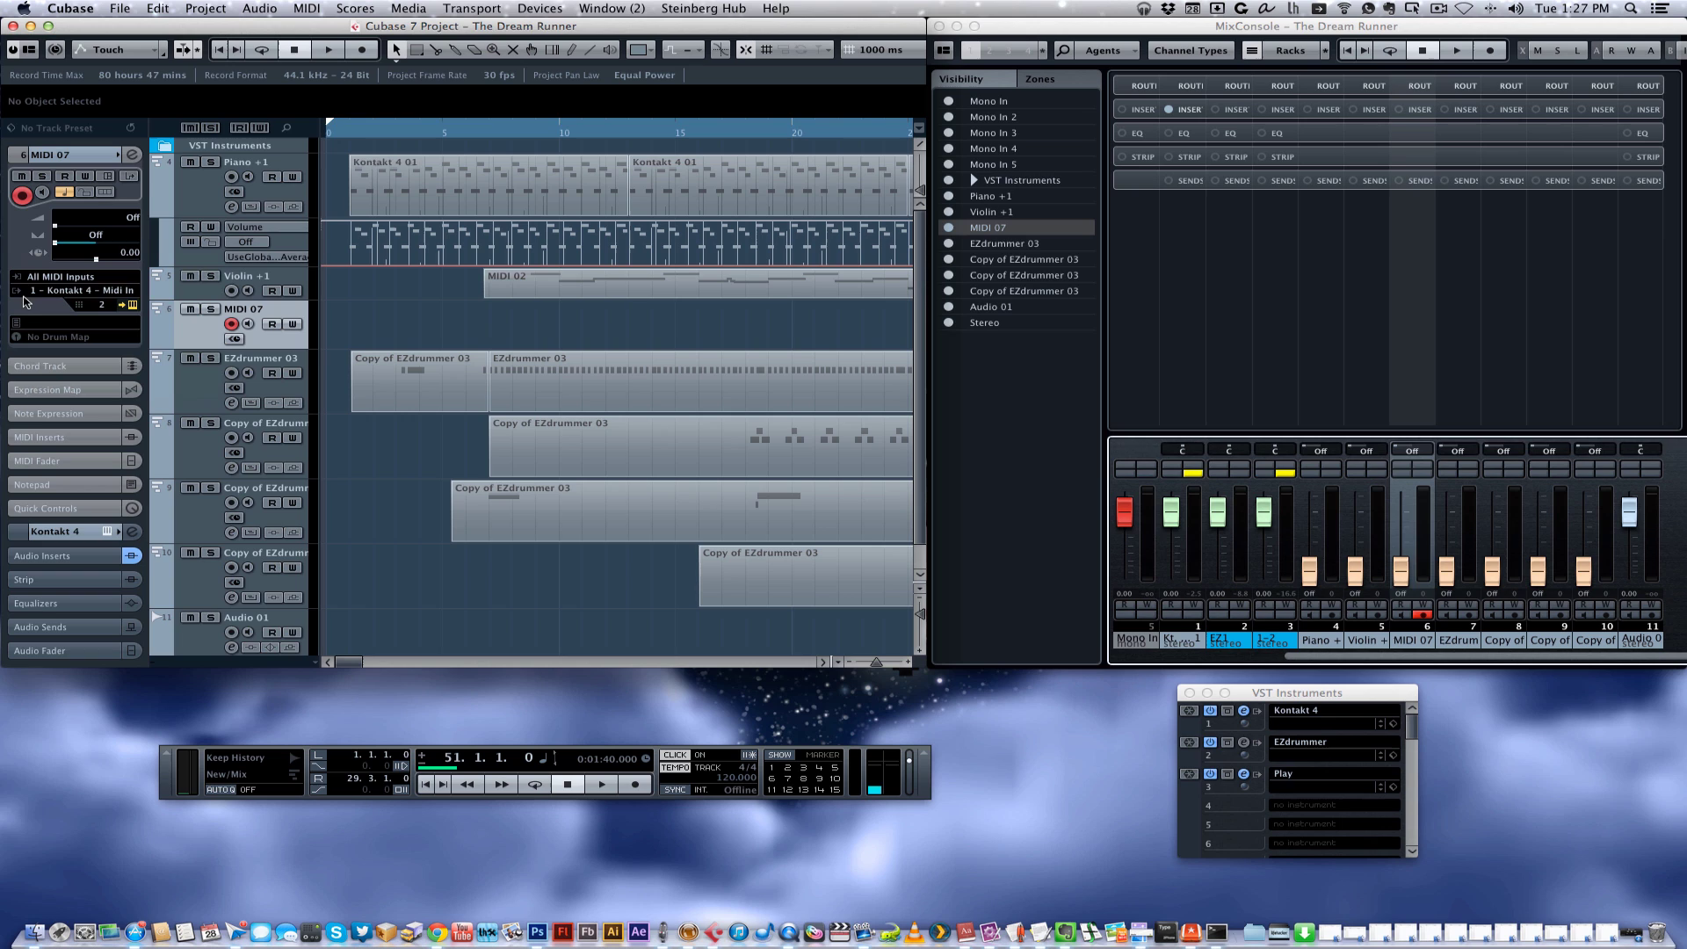
pyautogui.click(103, 306)
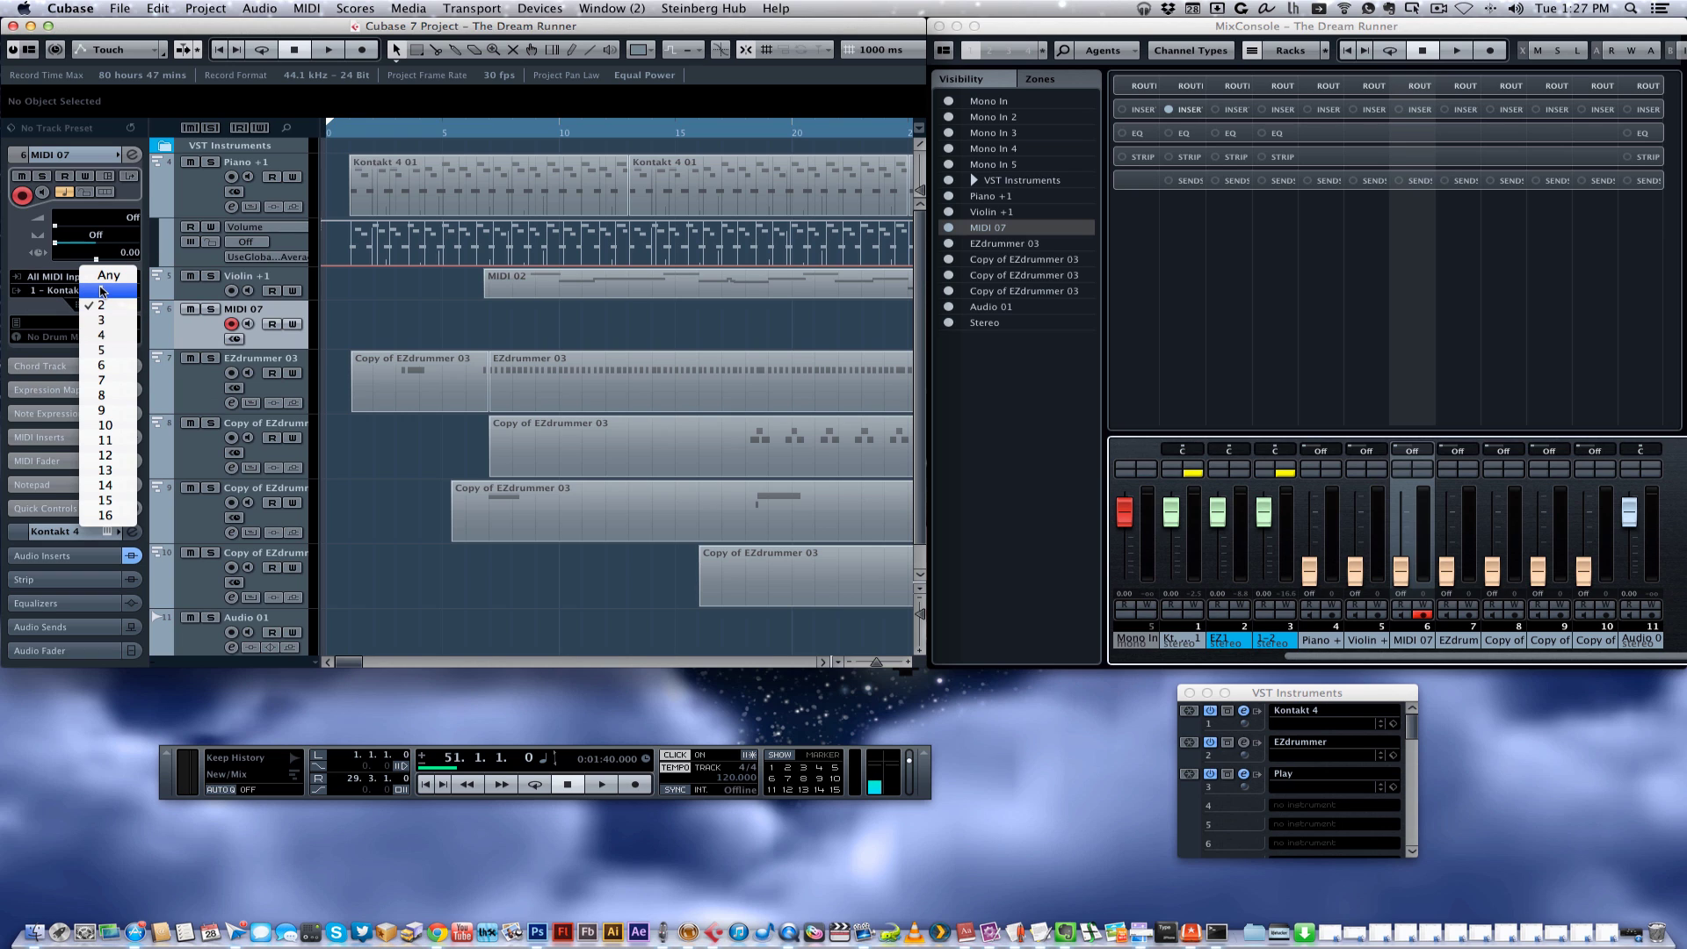
pyautogui.click(51, 306)
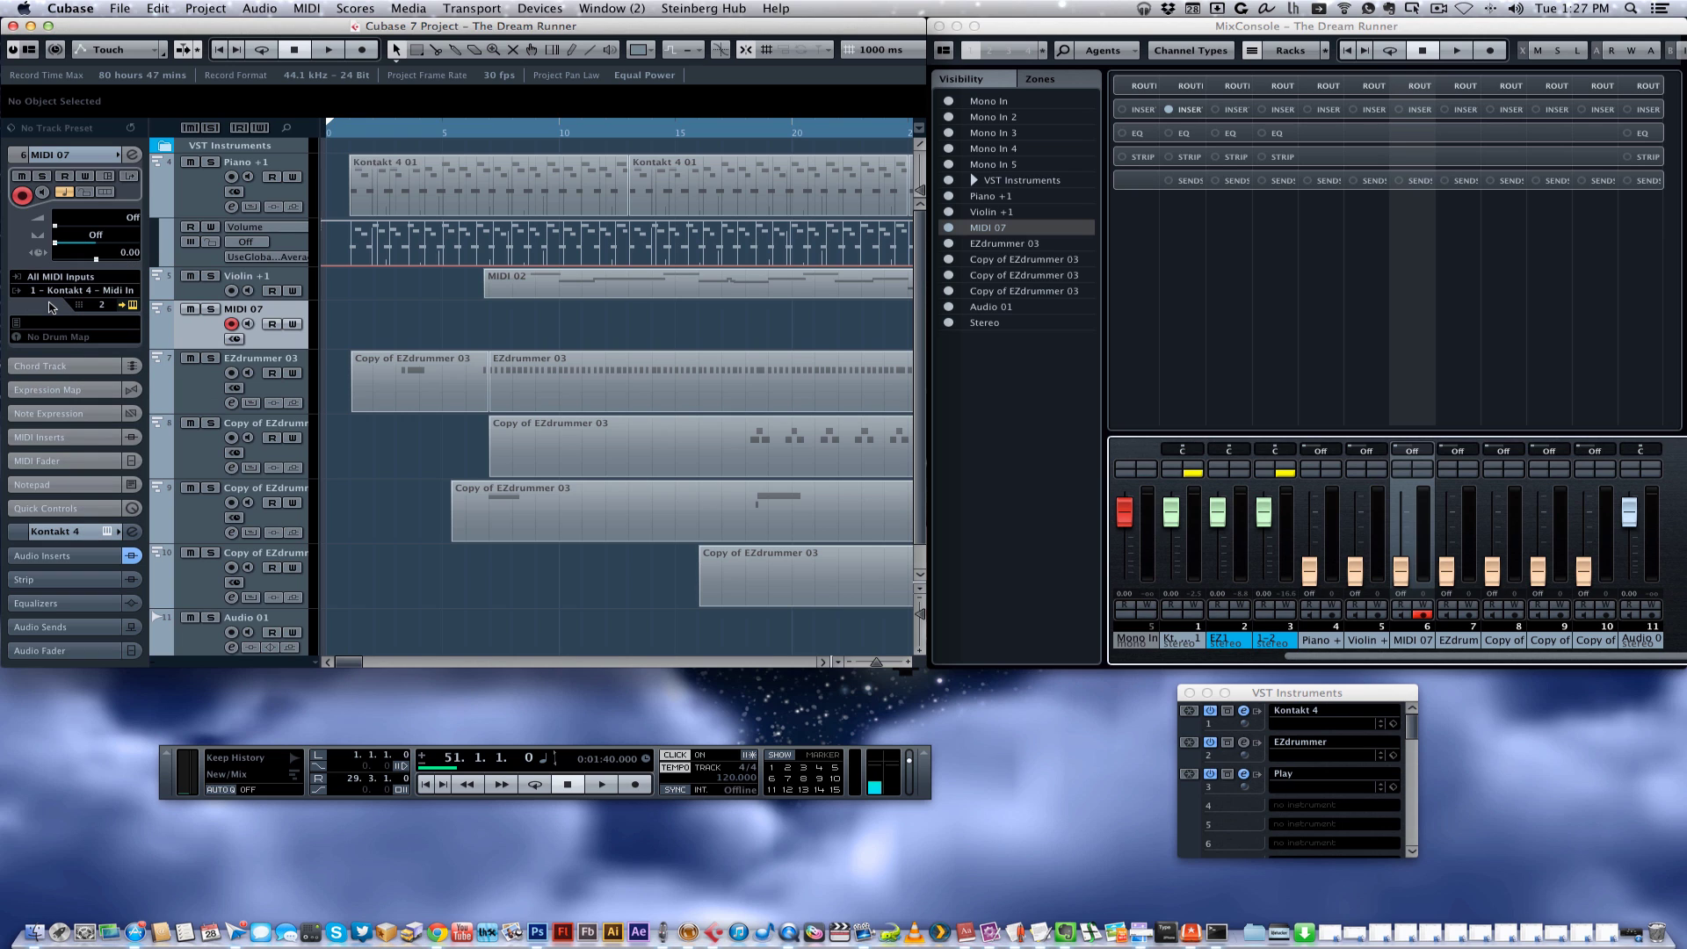
pyautogui.click(102, 306)
pyautogui.click(99, 296)
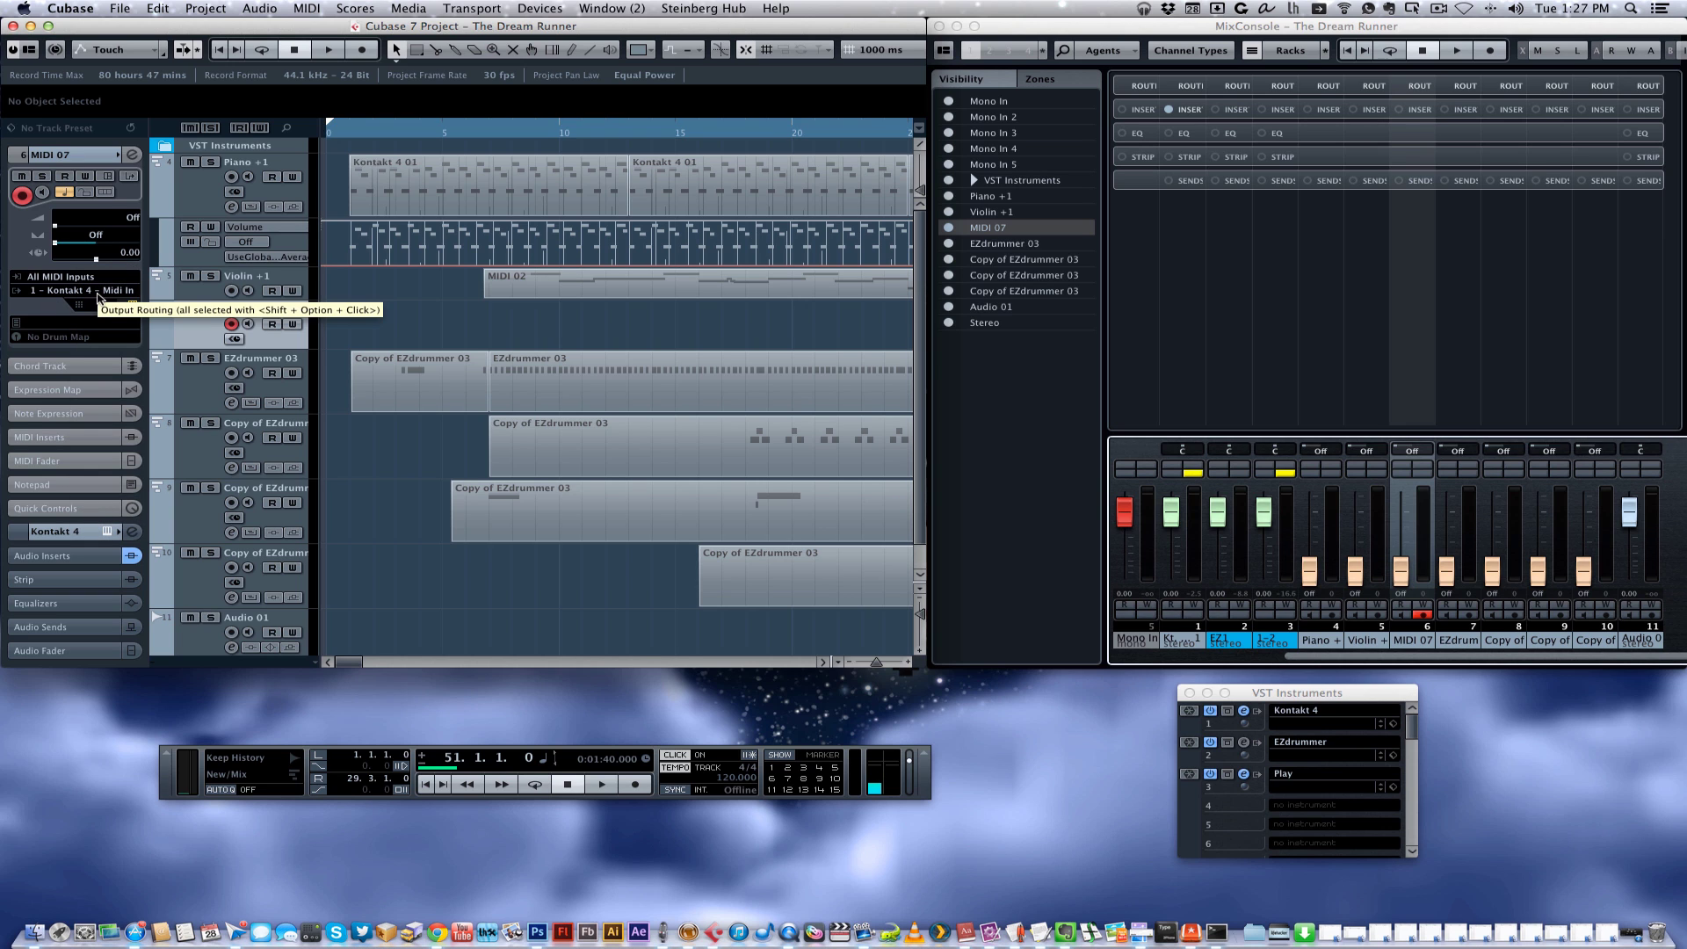
# Record a short test part on the MIDI 07 track with the playhead starting from bar 32, beat 3, and delete it
pyautogui.hscroll(10, 437, 363)
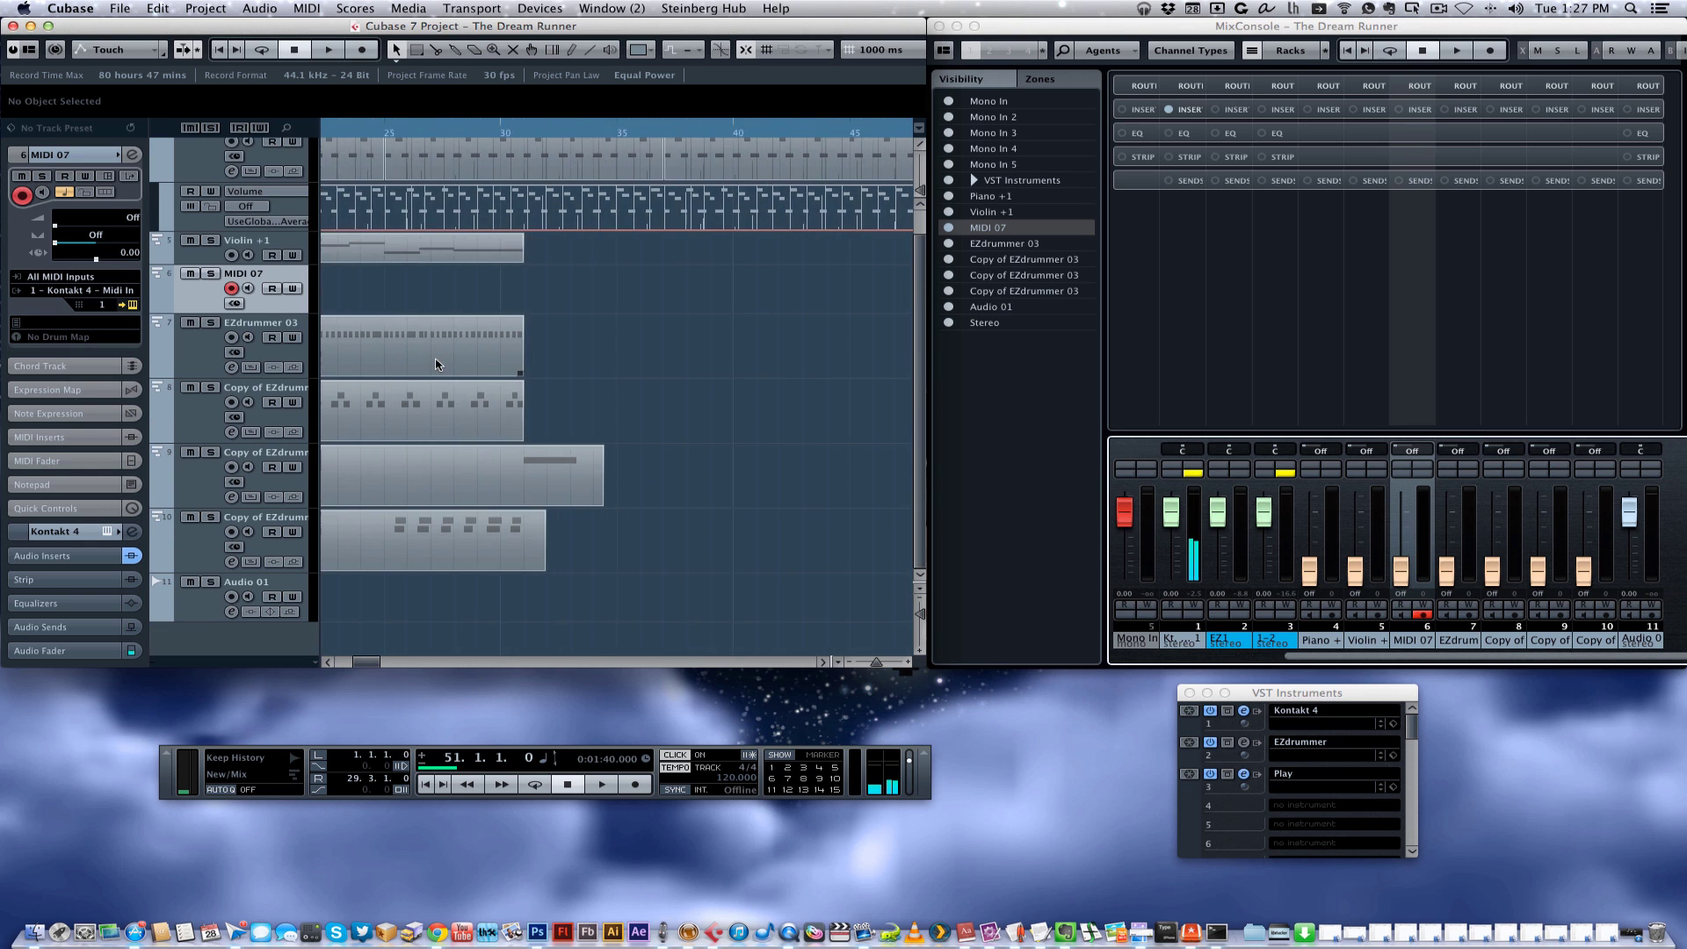
pyautogui.click(550, 140)
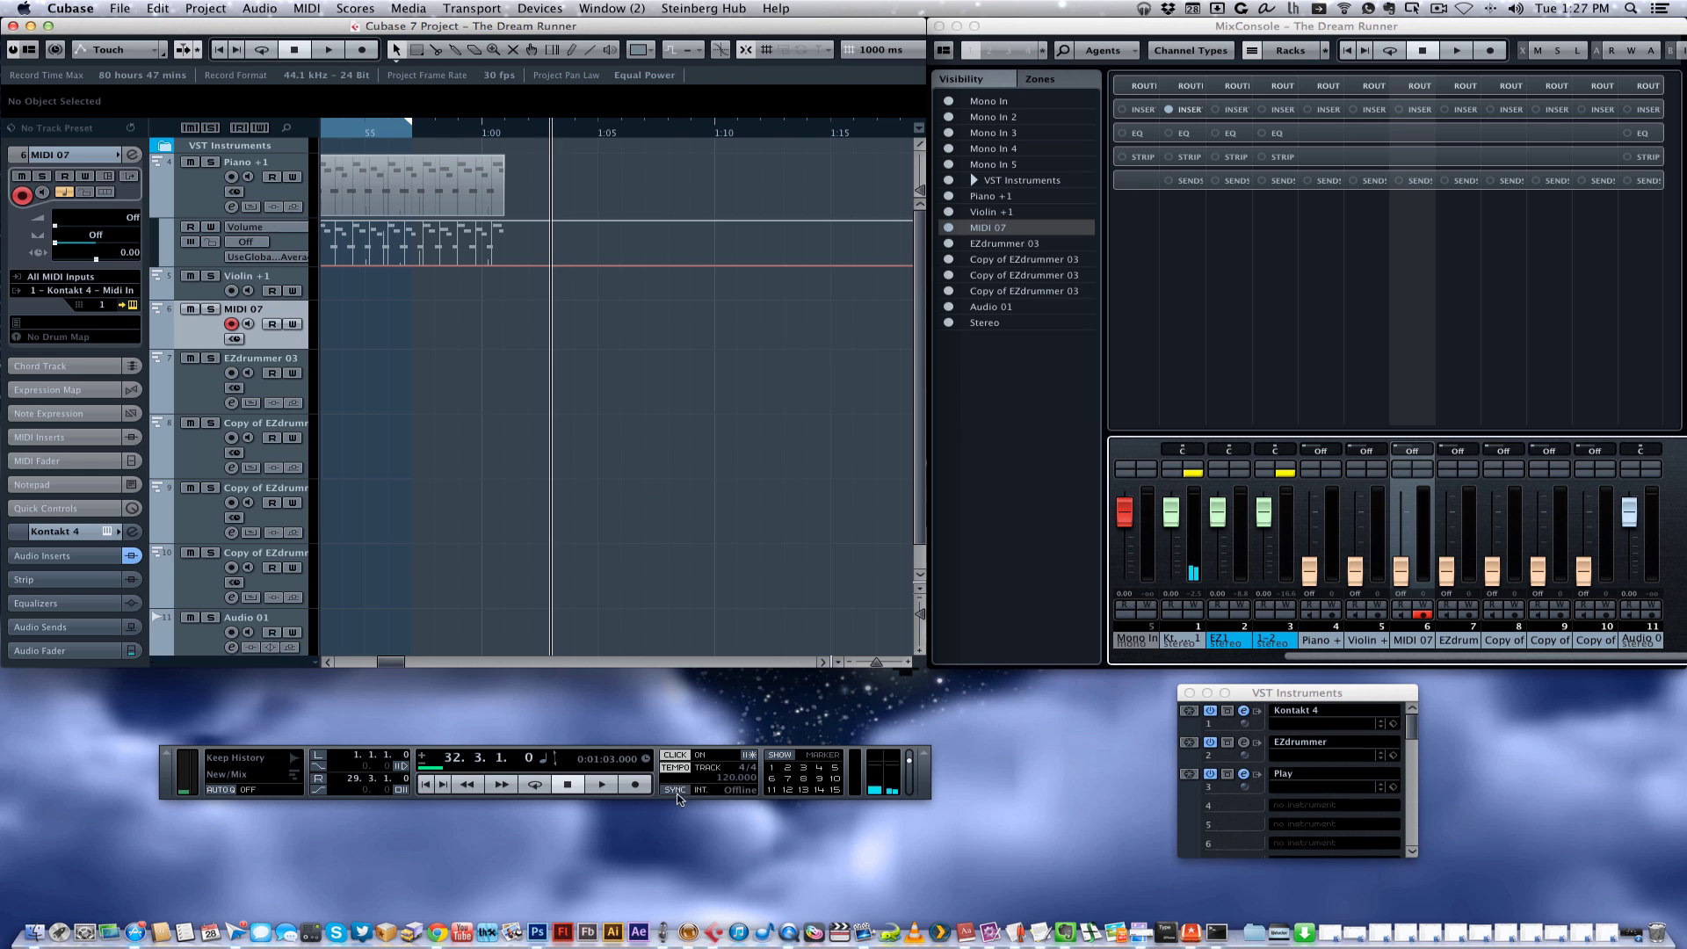
pyautogui.click(636, 785)
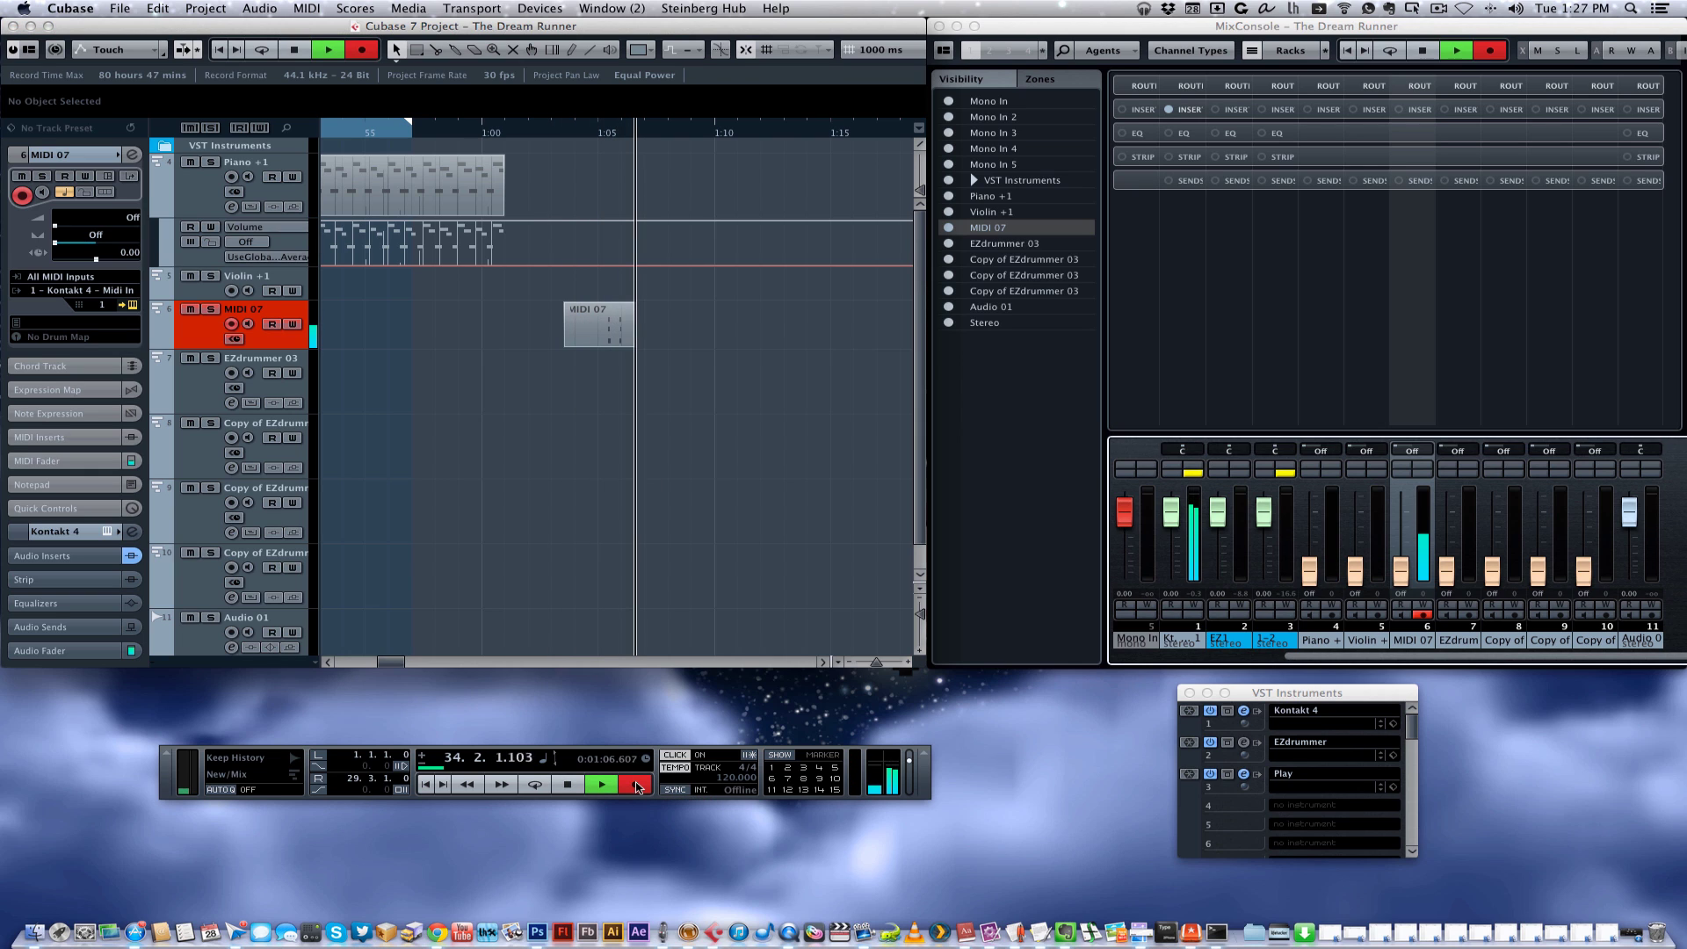
pyautogui.press('space')
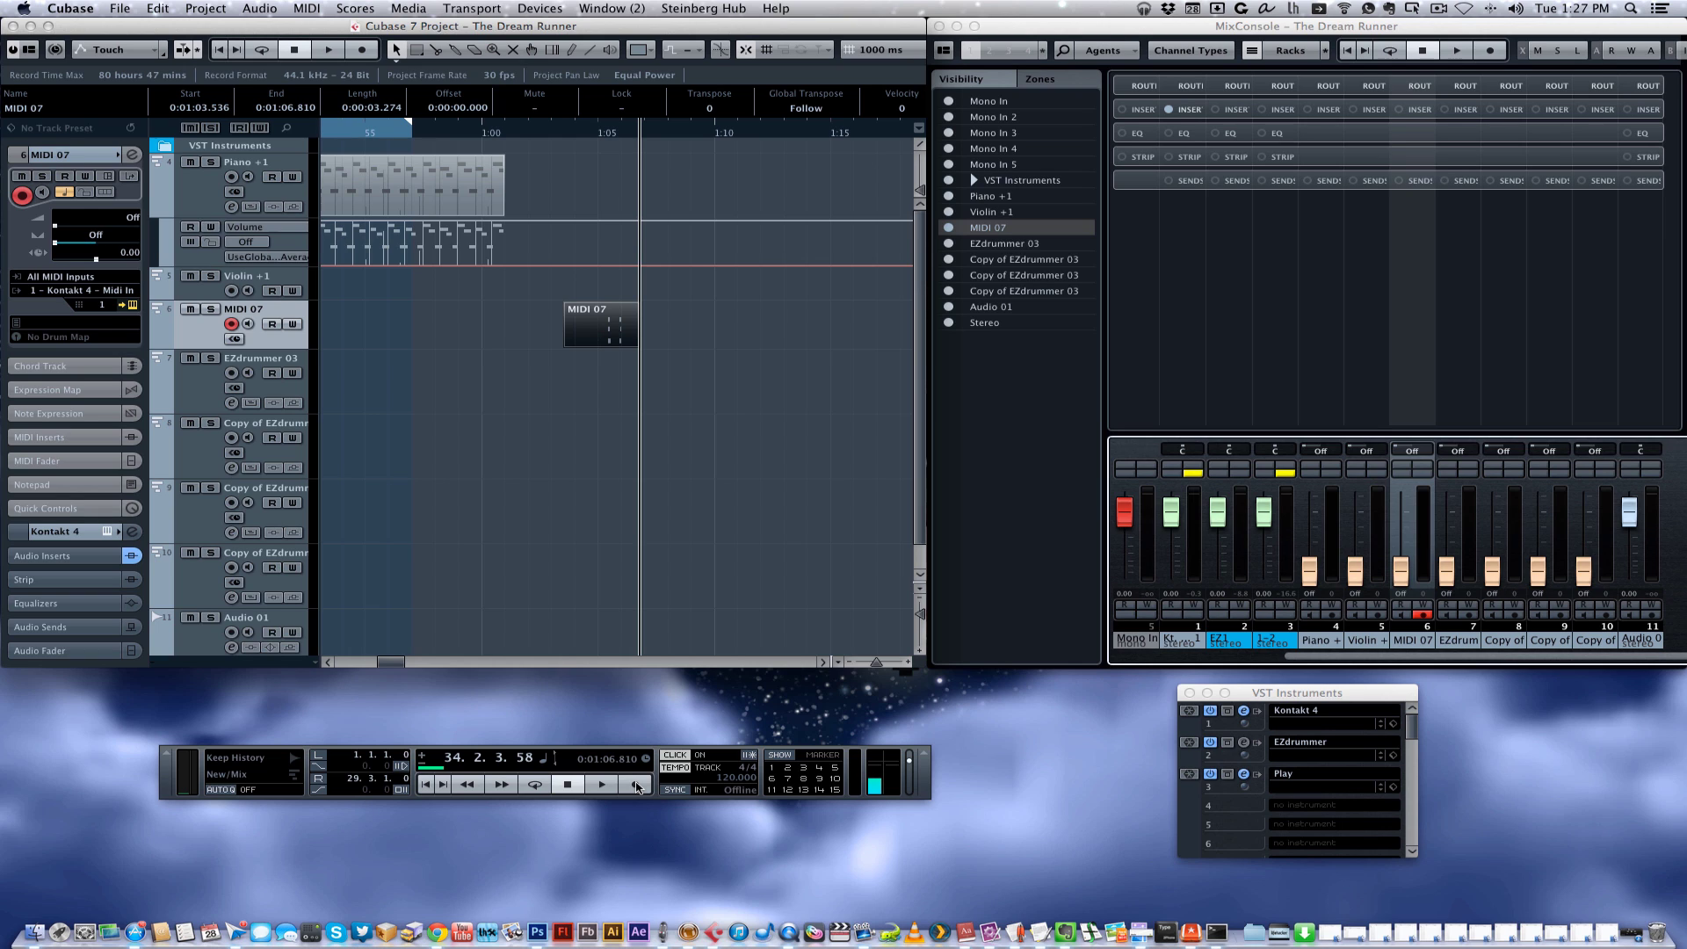
pyautogui.press('Delete')
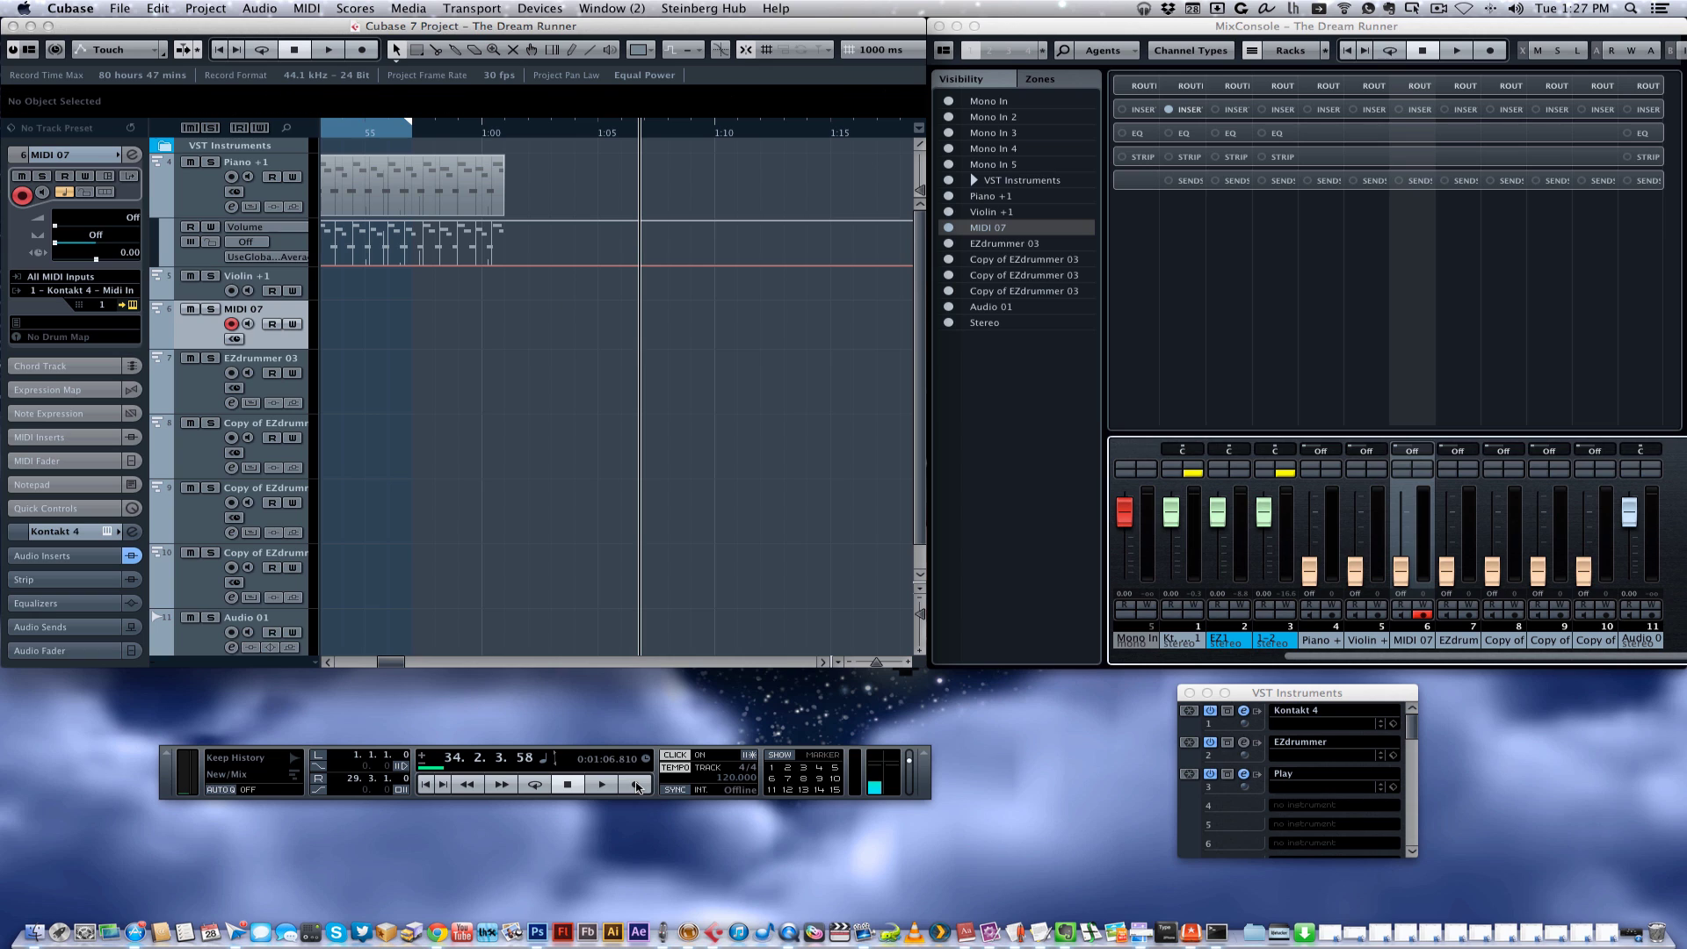